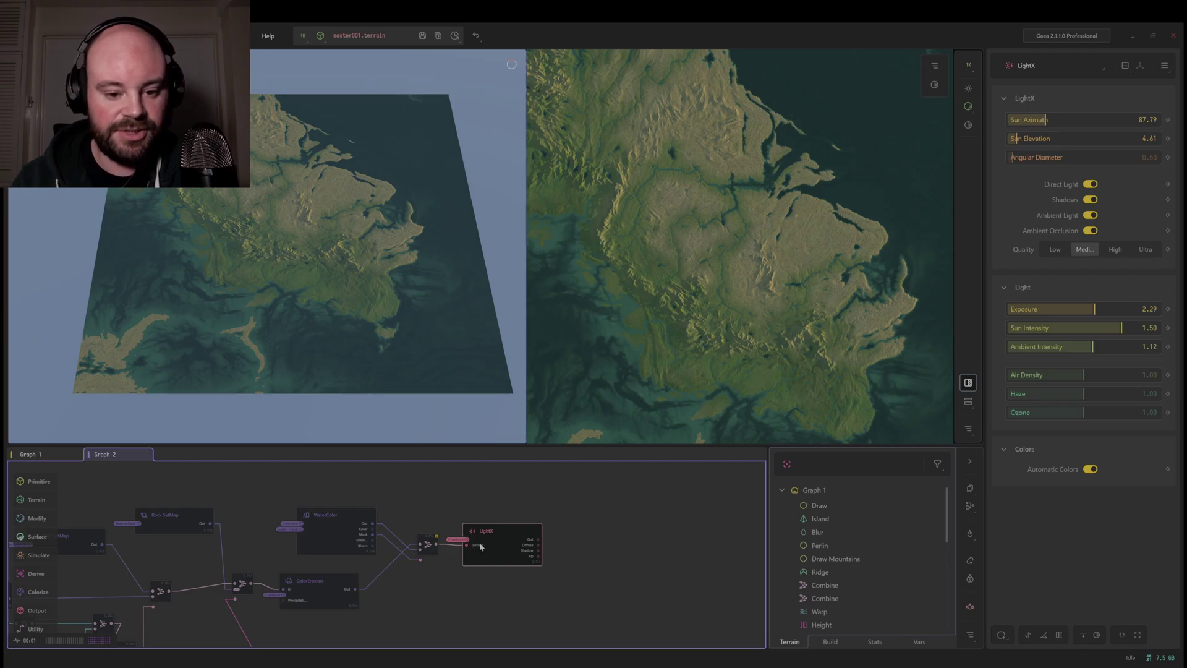
middle_click_drag(480, 547, 449, 516)
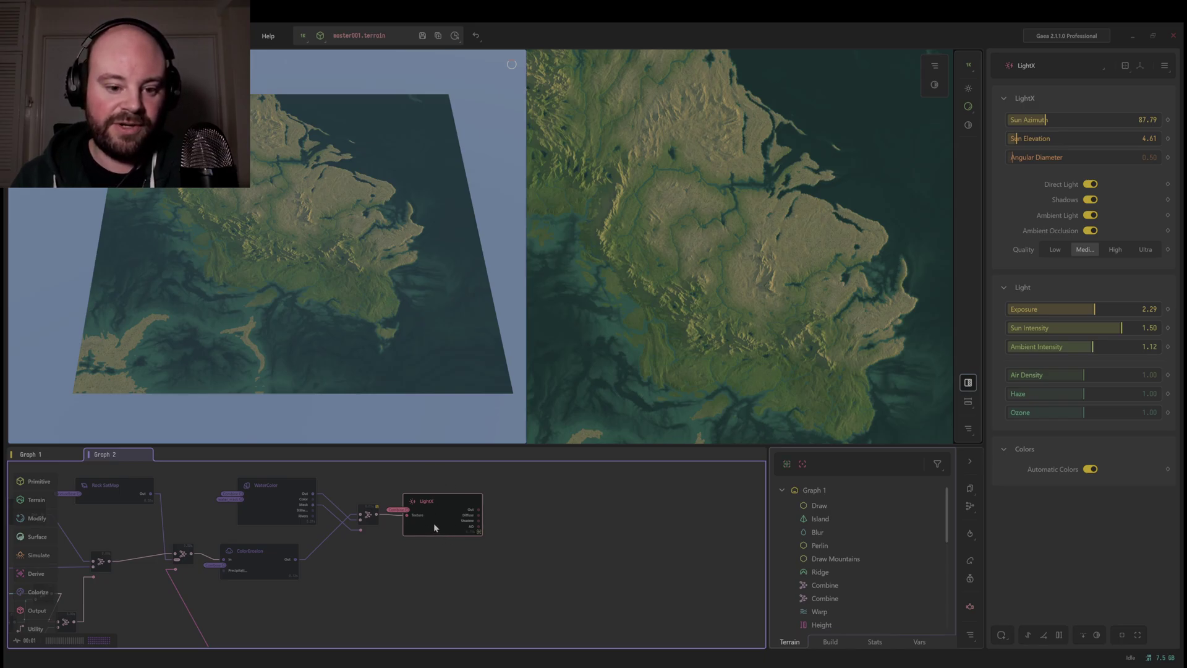
left_click(434, 565)
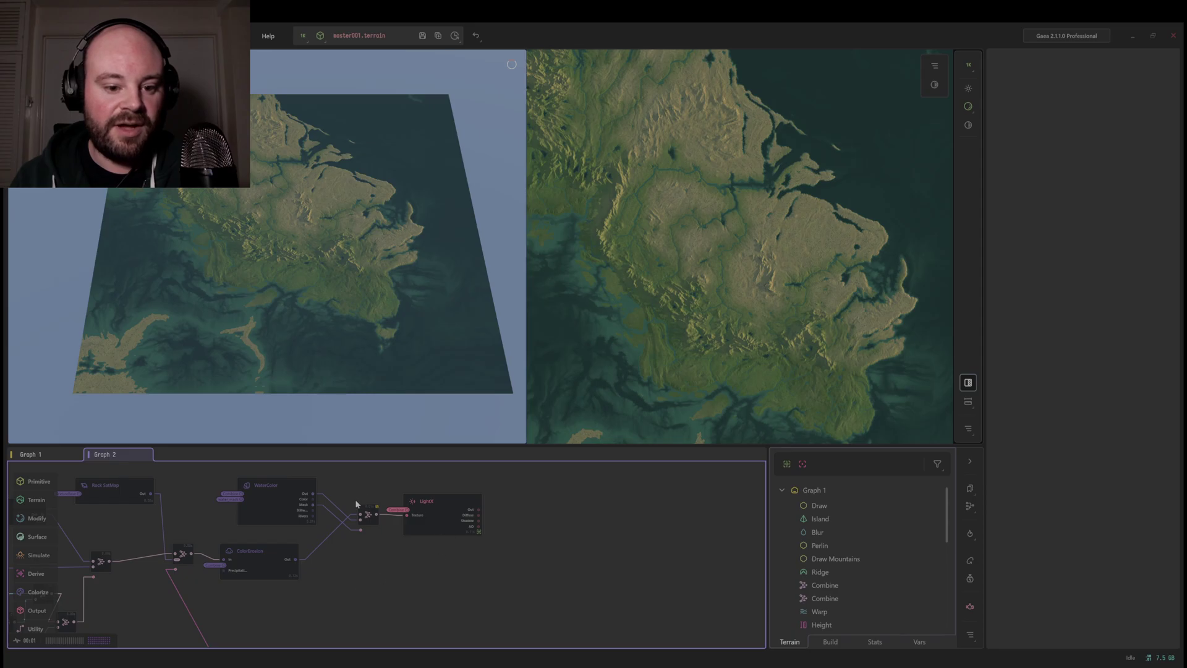
middle_click_drag(353, 562, 471, 574)
middle_click_drag(117, 553, 152, 532)
middle_click_drag(294, 585, 240, 594)
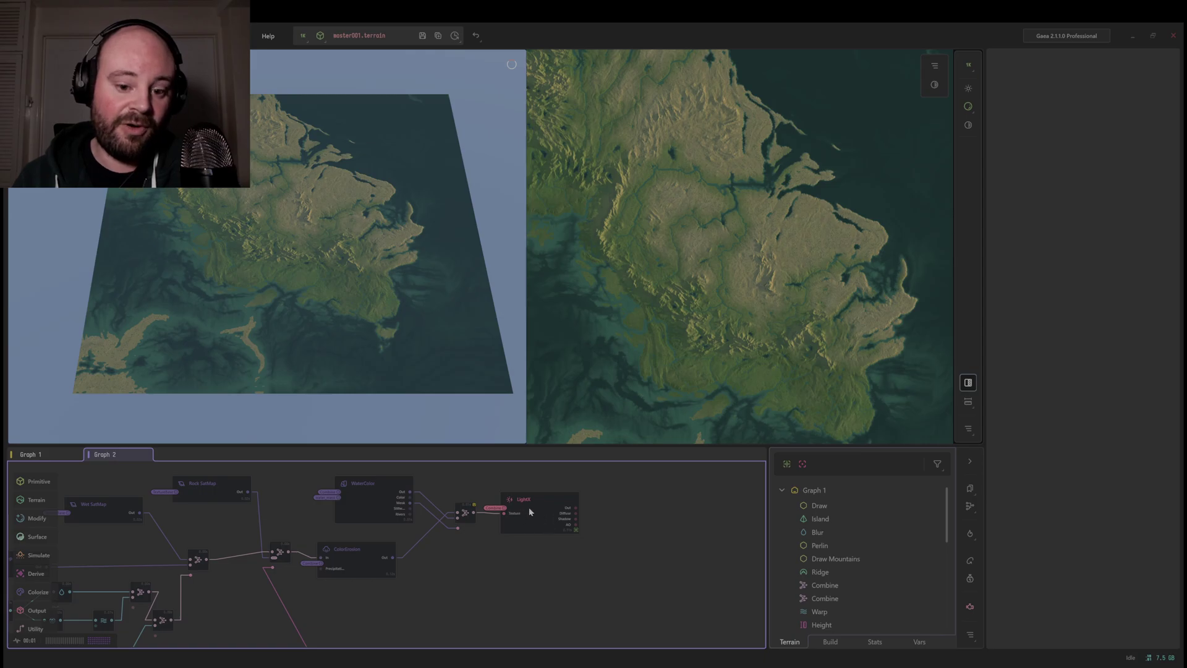
- Open the painter of the Draw Rainfall node in Graph 1 and clear its existing painting
left_click(52, 457)
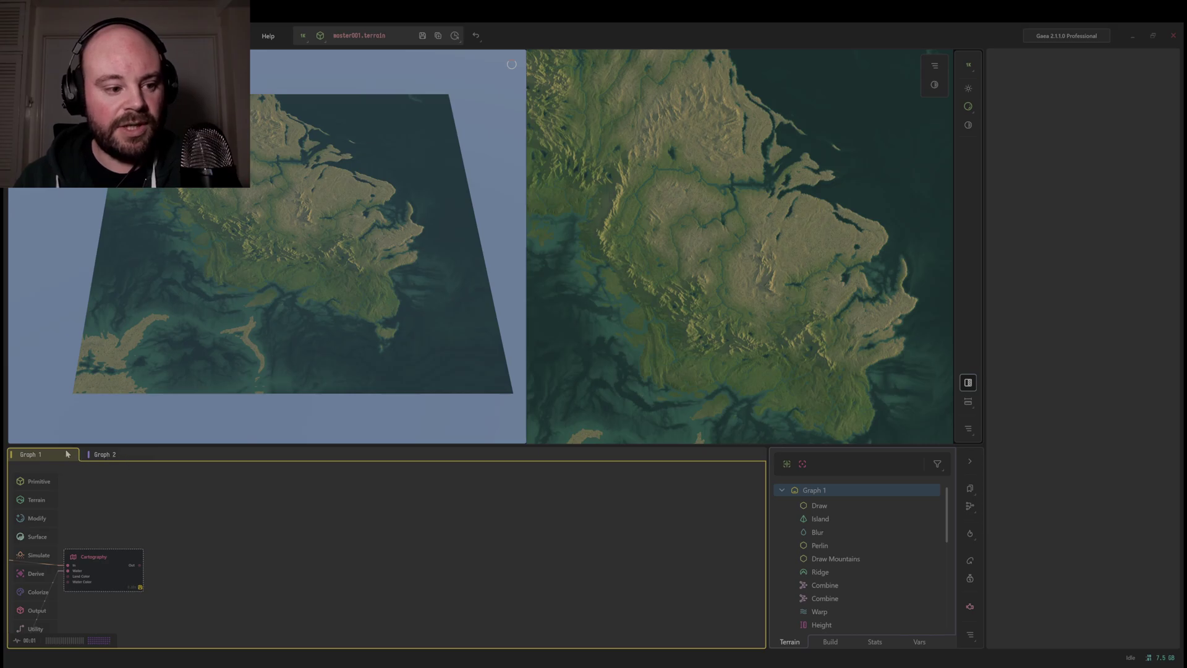
middle_click_drag(194, 565, 157, 541)
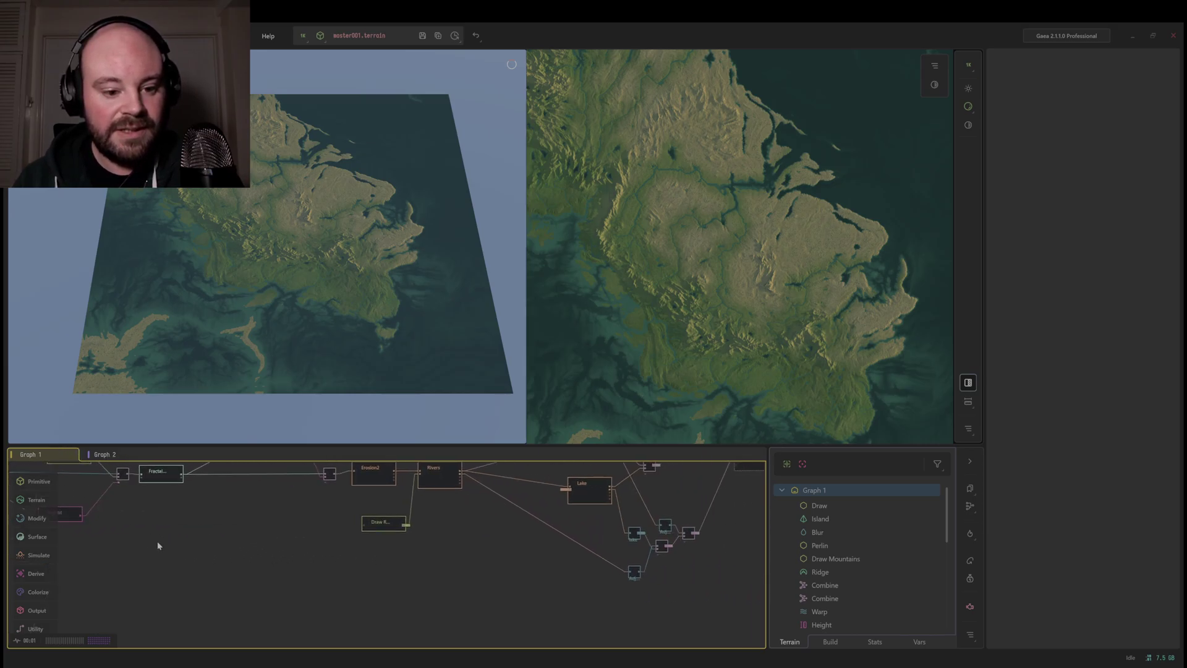
middle_click_drag(248, 517, 429, 567)
scroll(429, 572, "down", 3)
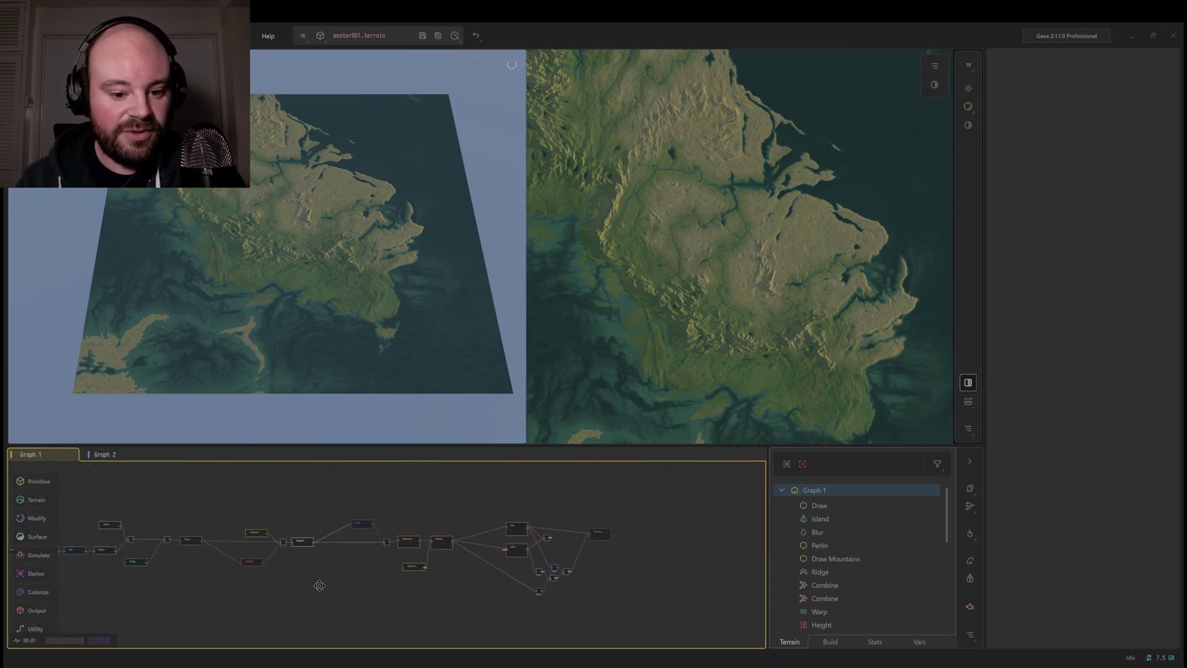
scroll(346, 588, "up", 5)
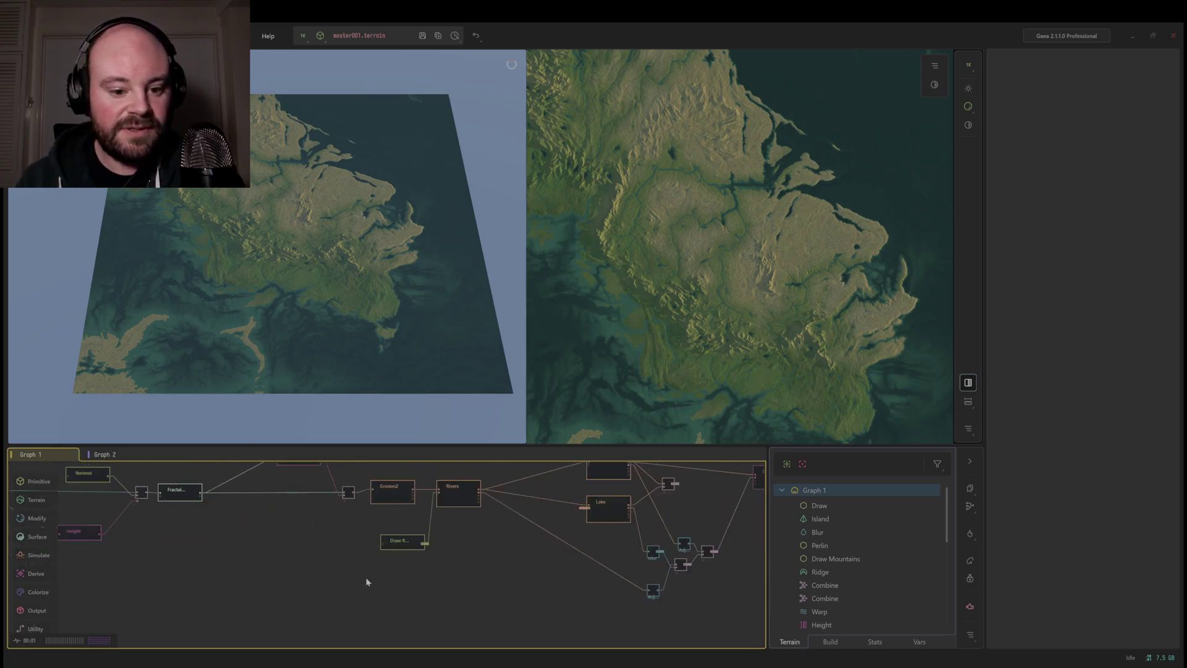
left_click(413, 538)
double_click(386, 535)
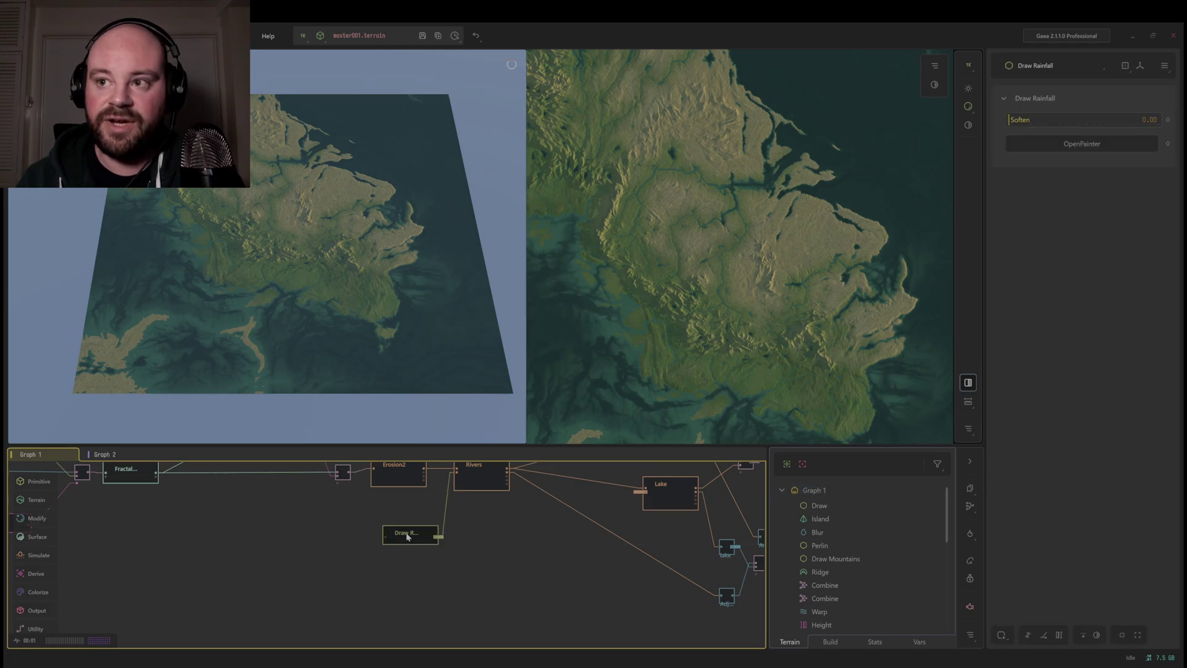
middle_click_drag(490, 514, 403, 559)
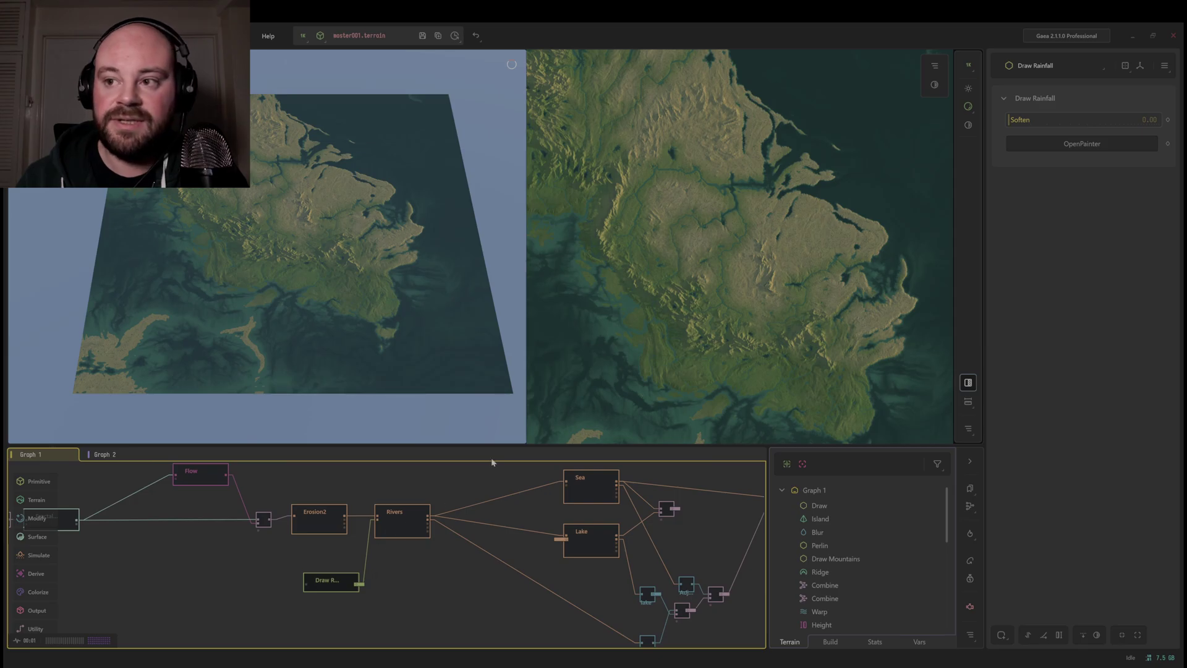
left_click(1076, 144)
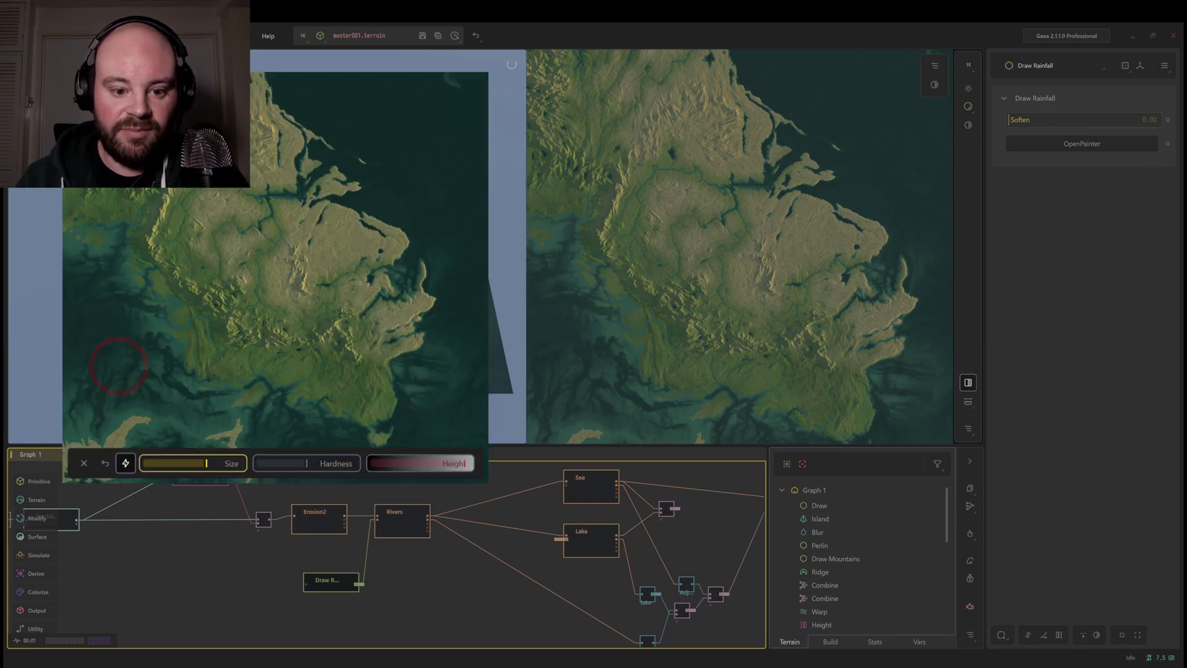
left_click(87, 462)
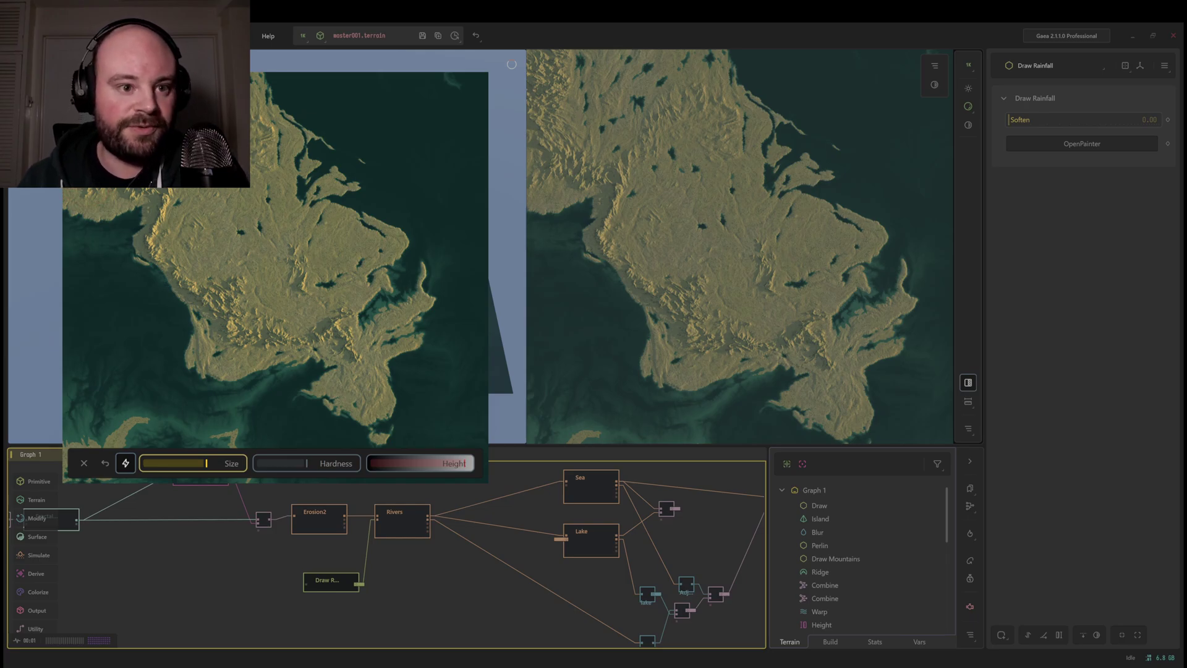
- Try out different brush sizes in the rainfall painter and lower the brush hardness for a soft edge
scroll(87, 174, "up", 3)
key("bracketleft")
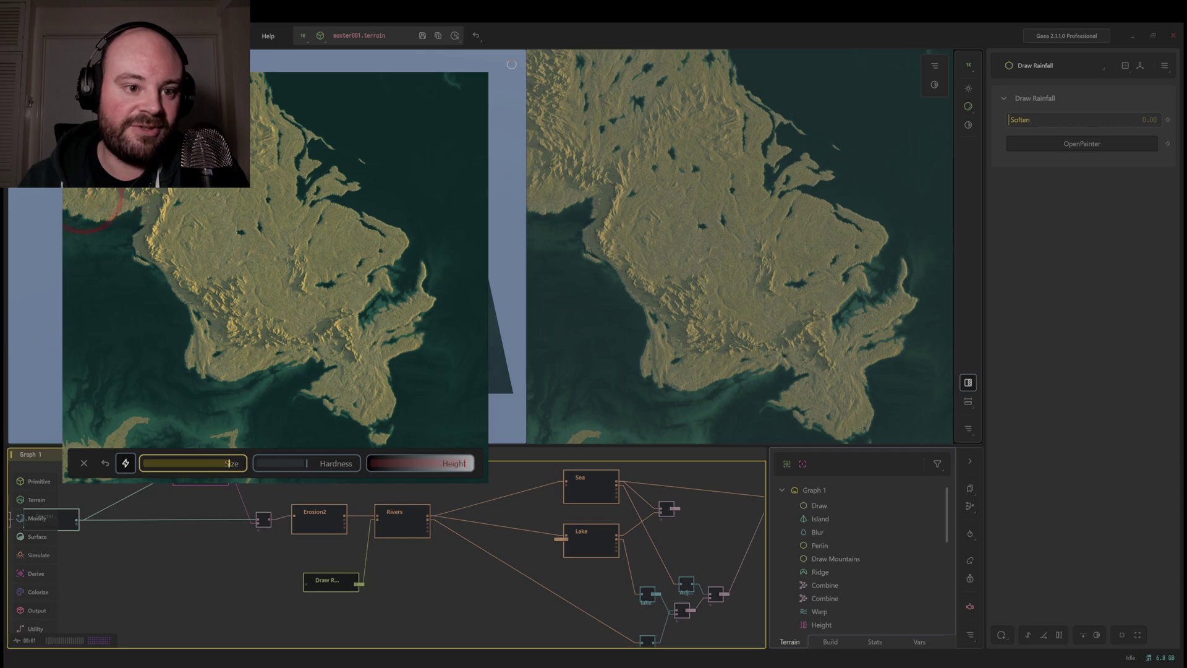
scroll(98, 181, "up", 3)
scroll(99, 180, "down", 5)
scroll(98, 181, "up", 5)
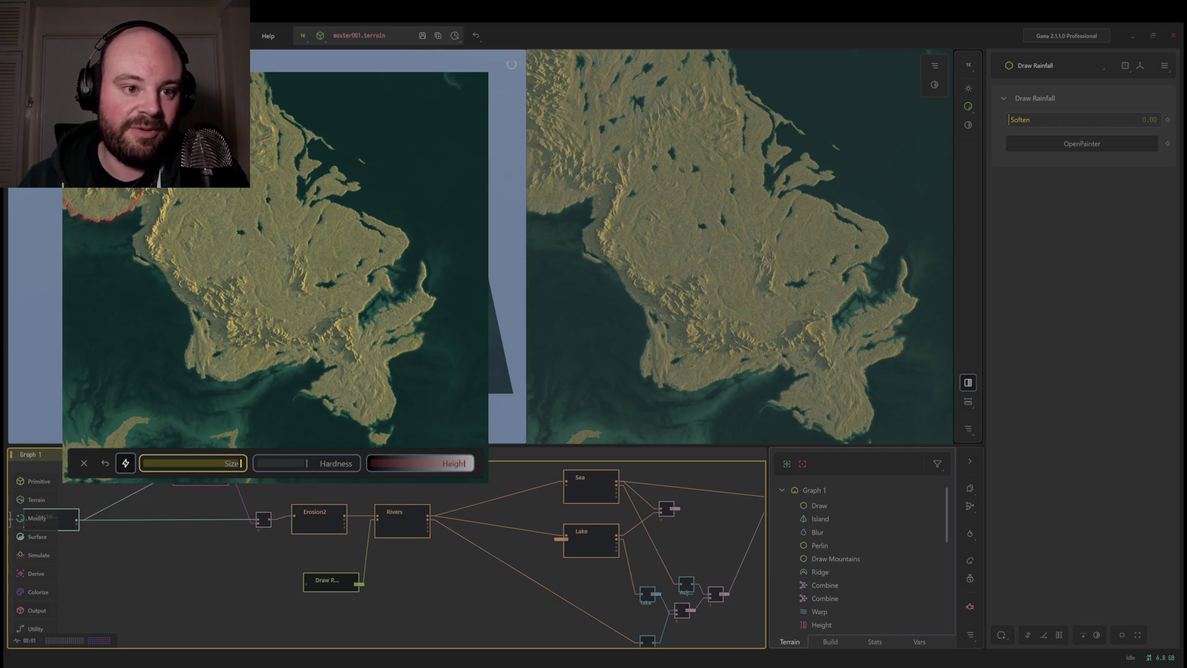
scroll(99, 181, "down", 5)
scroll(98, 181, "up", 4)
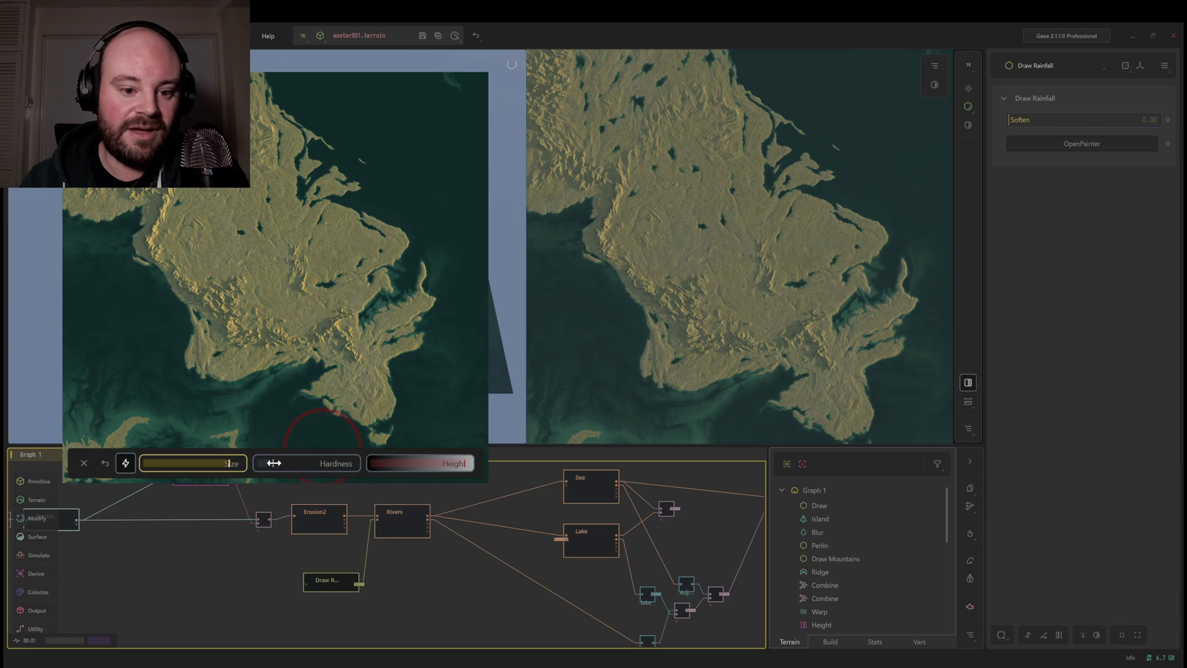
scroll(136, 228, "down", 4)
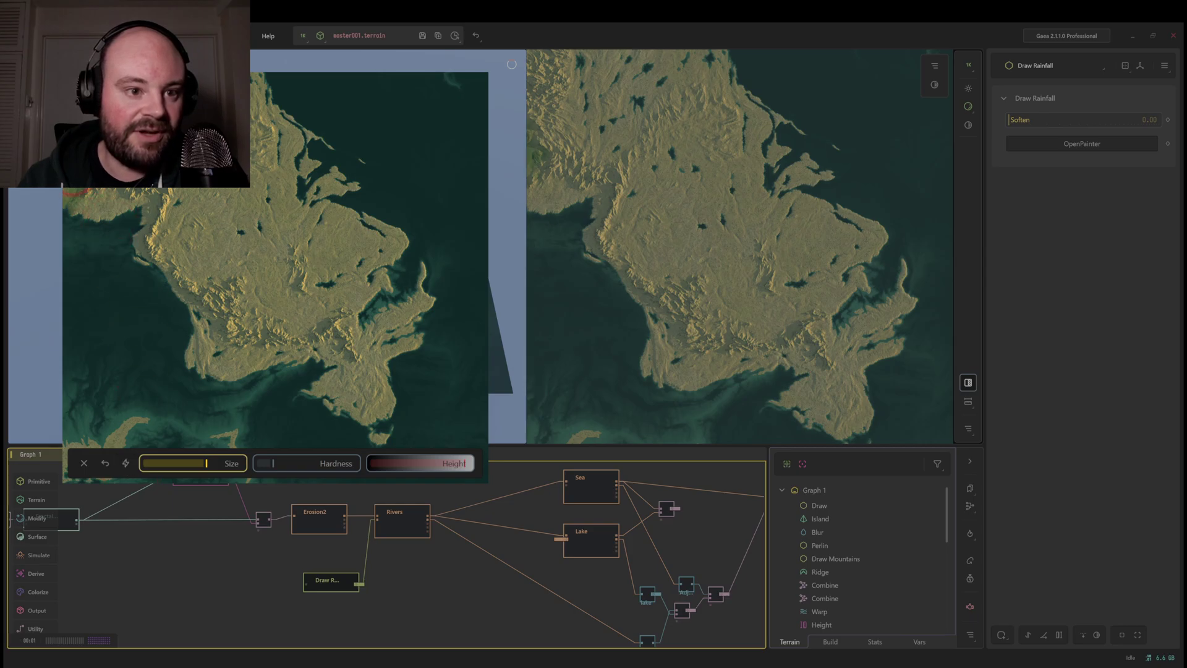
- Paint full-height rainfall along the western and southern coasts to the southeastern tip, with the painter's live updating turned on
mouse_move(72, 167)
left_mouse_down()
mouse_move(146, 238)
mouse_move(168, 281)
left_mouse_up()
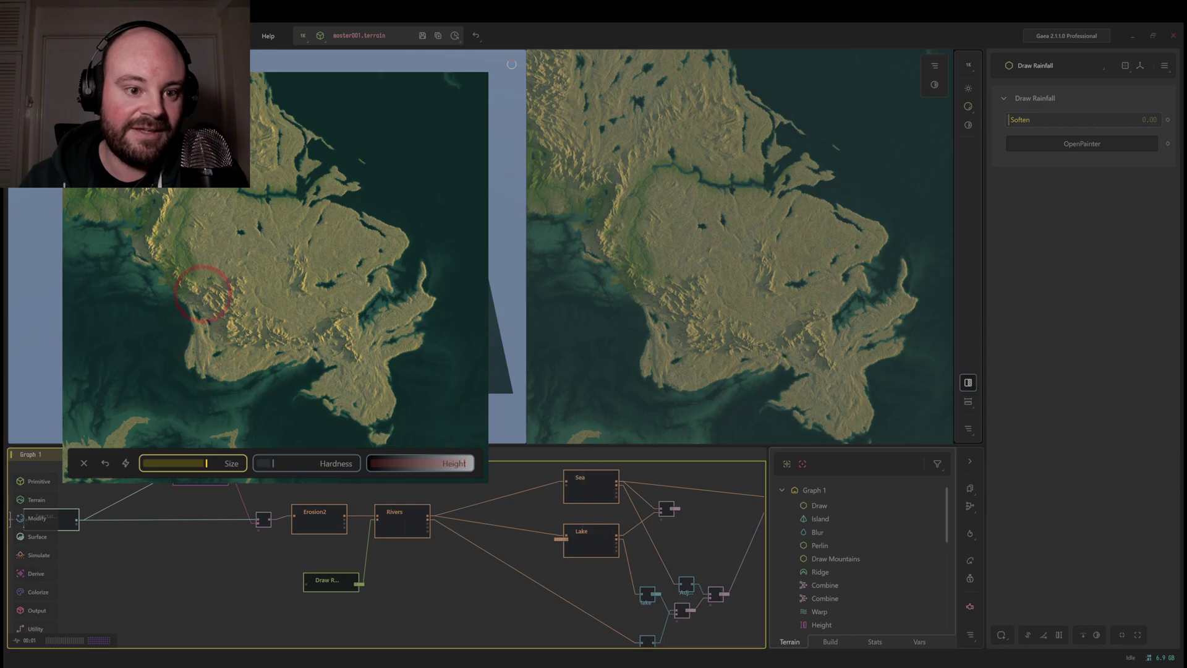
mouse_move(178, 272)
left_mouse_down()
mouse_move(189, 259)
mouse_move(198, 269)
mouse_move(179, 238)
mouse_move(167, 262)
mouse_move(186, 260)
mouse_move(185, 210)
mouse_move(265, 199)
mouse_move(241, 198)
mouse_move(198, 247)
mouse_move(229, 349)
mouse_move(206, 317)
mouse_move(211, 247)
mouse_move(210, 271)
mouse_move(204, 250)
mouse_move(187, 266)
mouse_move(175, 258)
left_mouse_up()
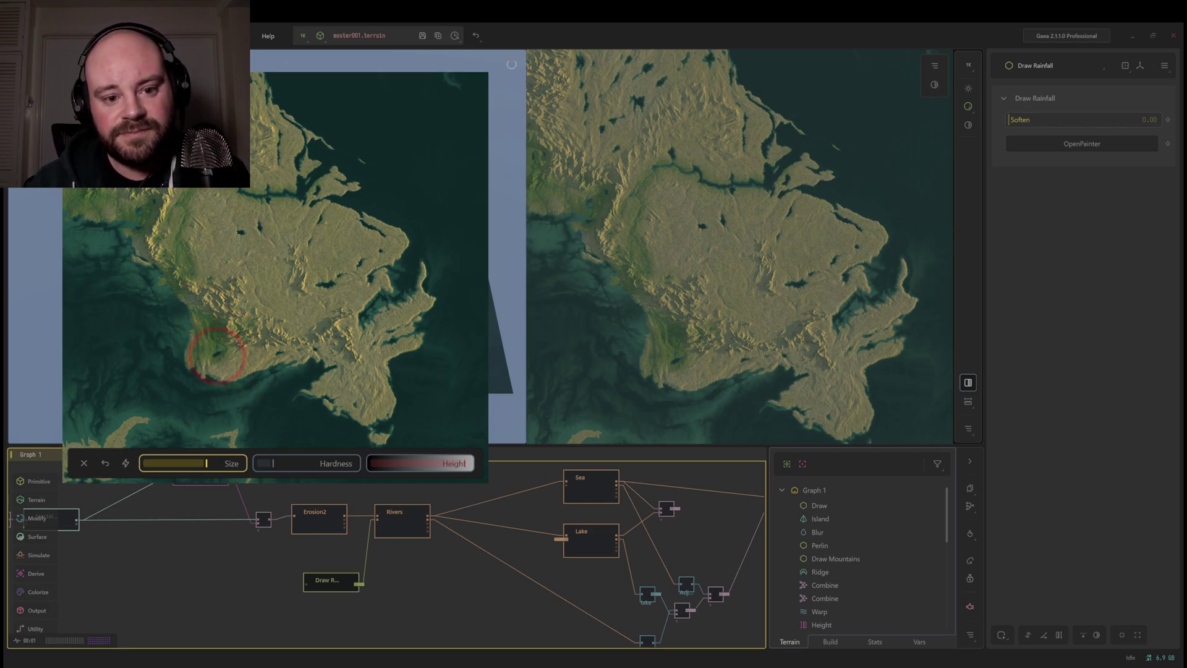
left_click(217, 355)
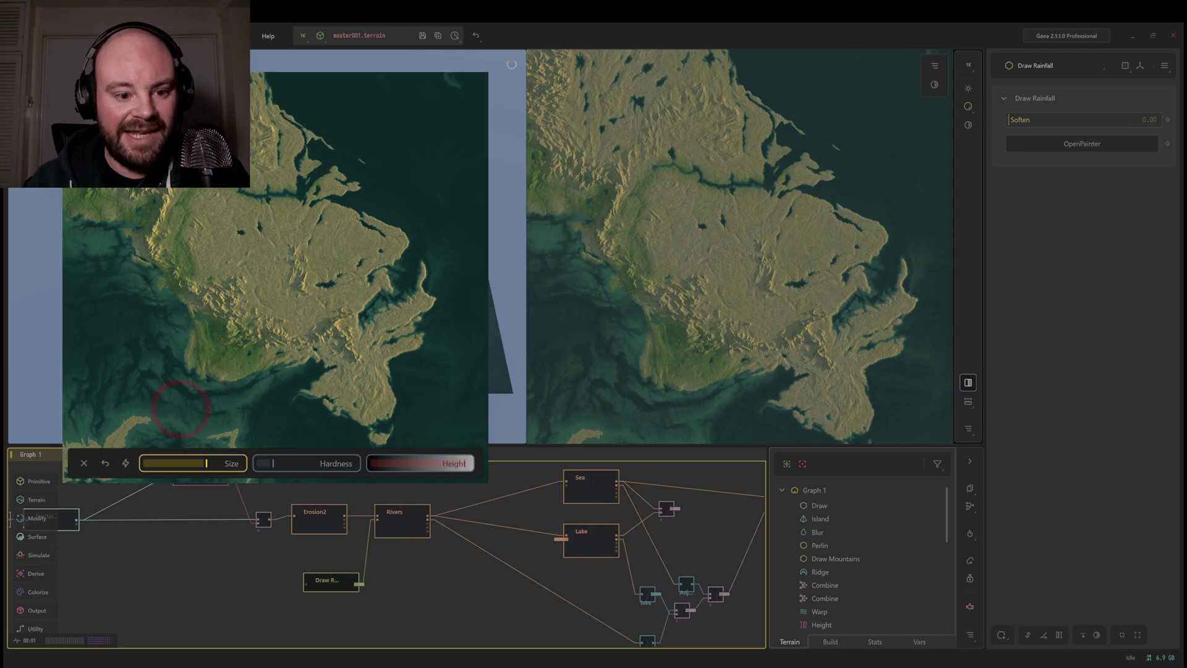
left_click(124, 464)
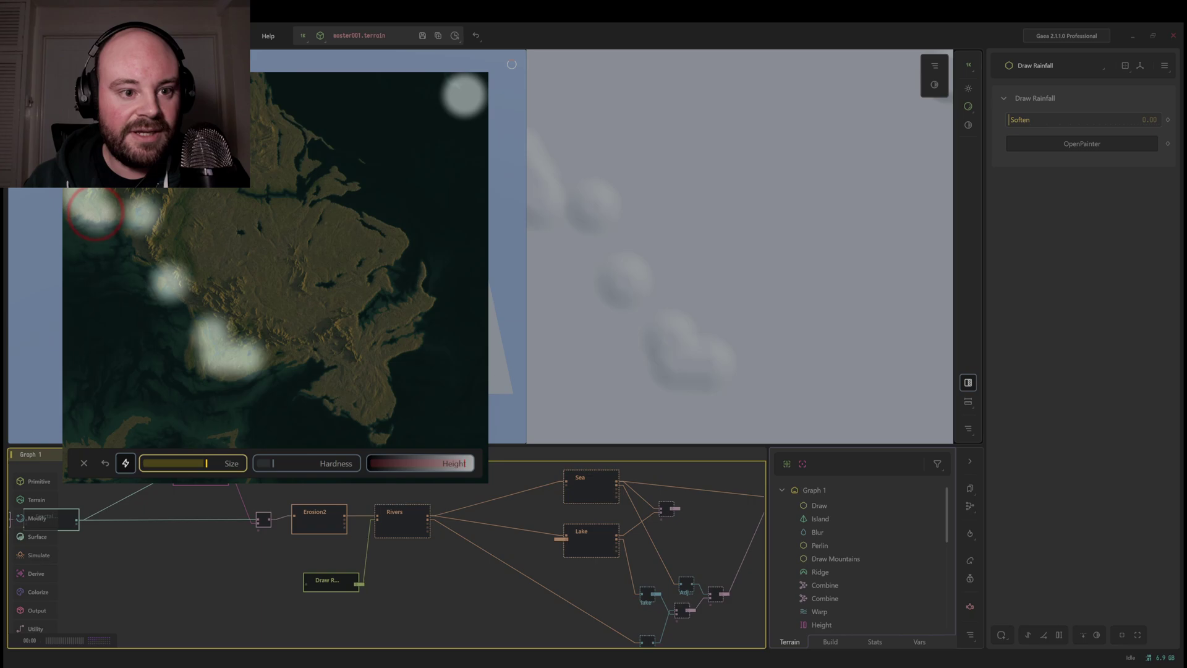
mouse_move(86, 197)
left_mouse_down()
mouse_move(209, 353)
mouse_move(332, 371)
mouse_move(365, 399)
mouse_move(335, 377)
left_mouse_up()
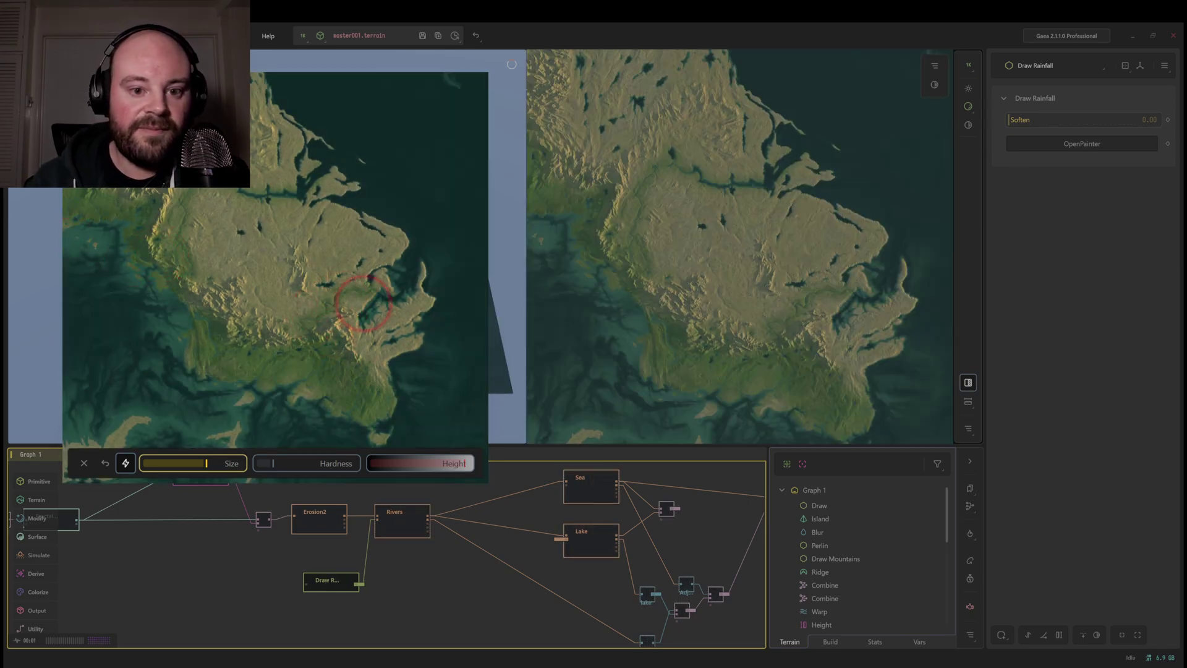
- Lower the brush height to roughly a third and paint a lighter rainfall band inland, parallel to the coast
left_click_drag(471, 463, 406, 465)
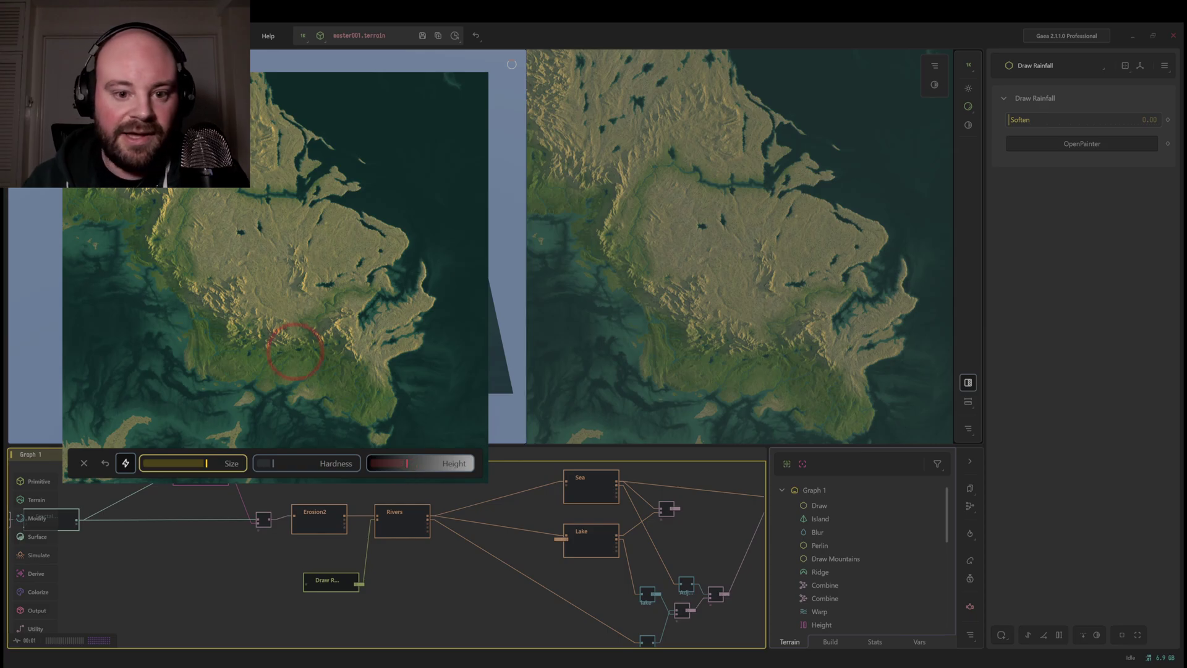
mouse_move(343, 318)
left_mouse_down()
mouse_move(235, 314)
mouse_move(264, 337)
mouse_move(219, 304)
mouse_move(159, 208)
left_mouse_up()
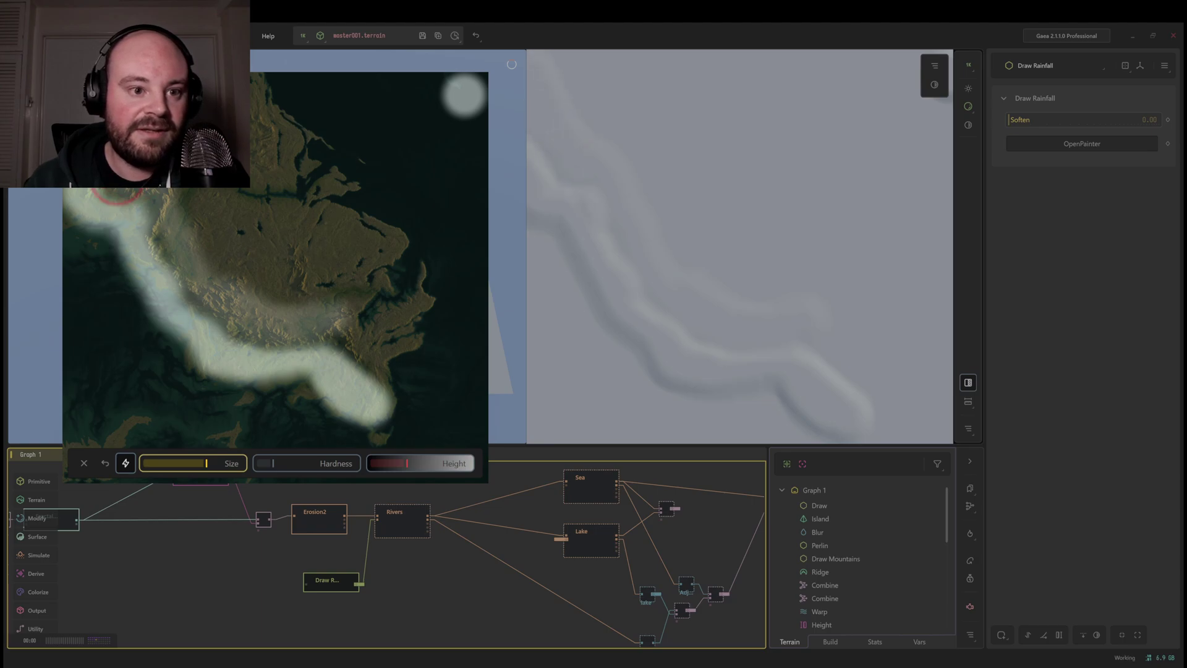
mouse_move(155, 208)
left_mouse_down()
mouse_move(182, 271)
mouse_move(204, 282)
left_mouse_up()
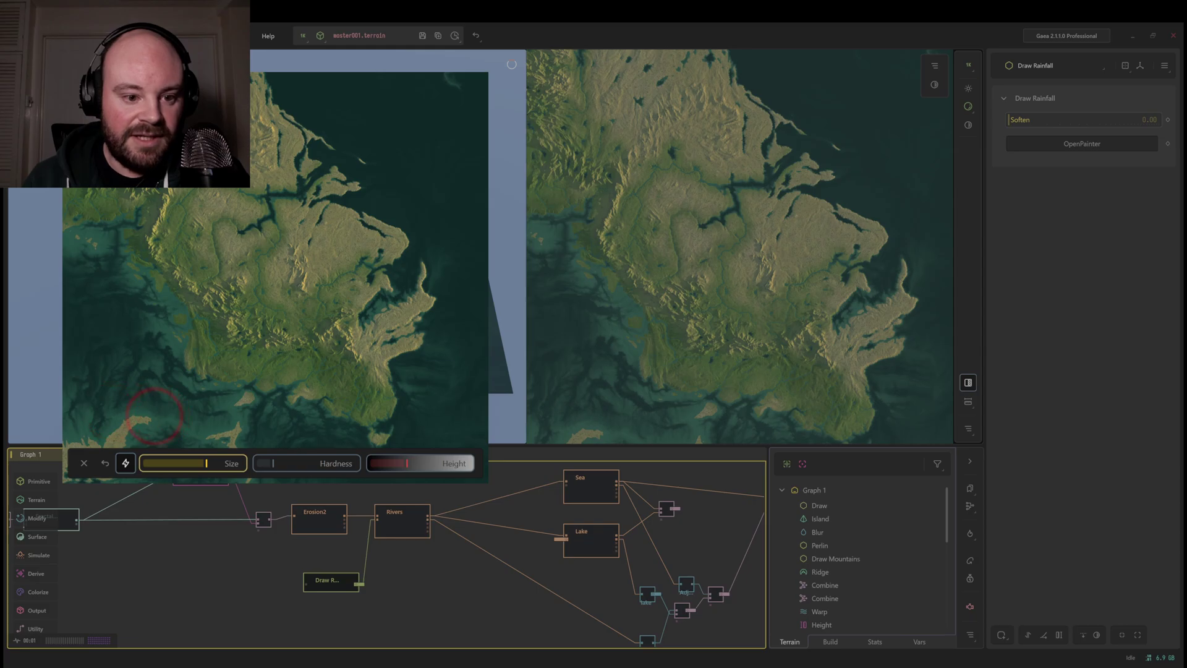
- Paint lighter rainfall over the southwestern islands, the southern edge, the north and the eastern peninsulas, and close the painter
left_click_drag(154, 416, 80, 448)
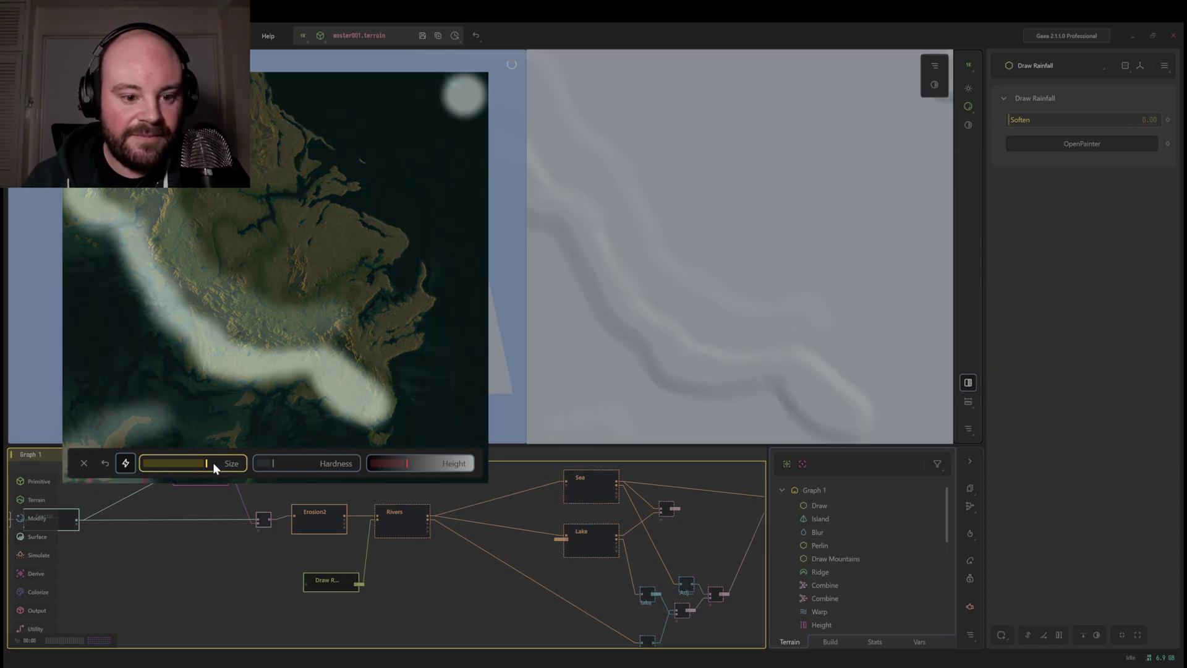
mouse_move(204, 427)
left_mouse_down()
mouse_move(340, 408)
mouse_move(369, 428)
left_mouse_up()
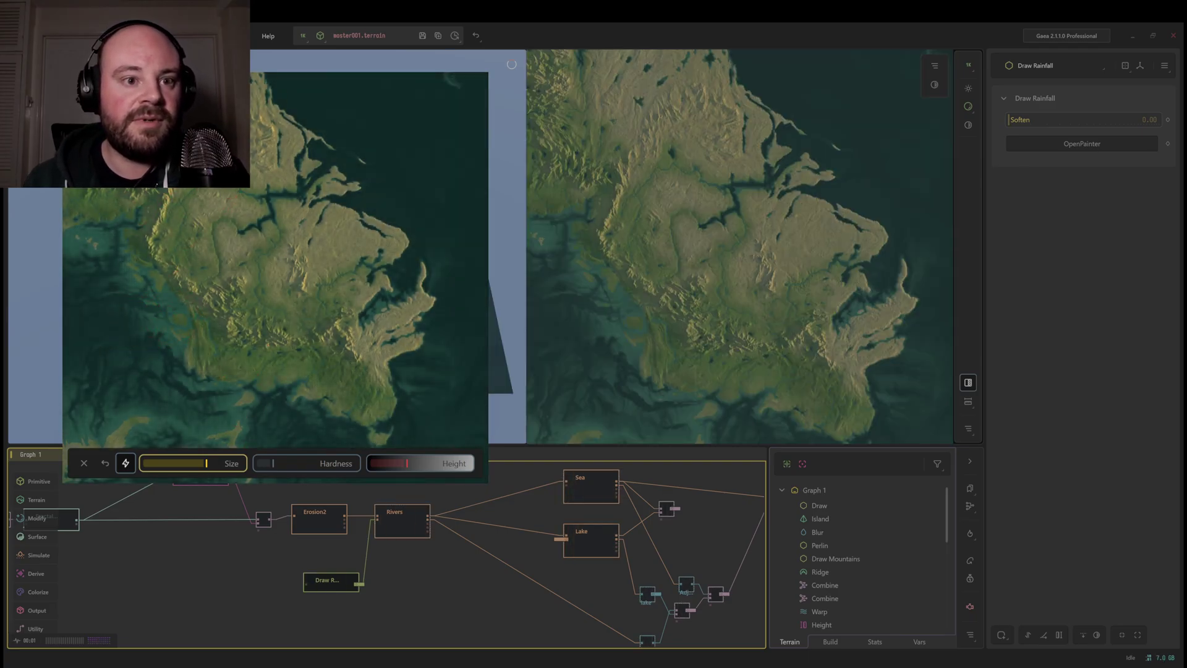
left_click(464, 95)
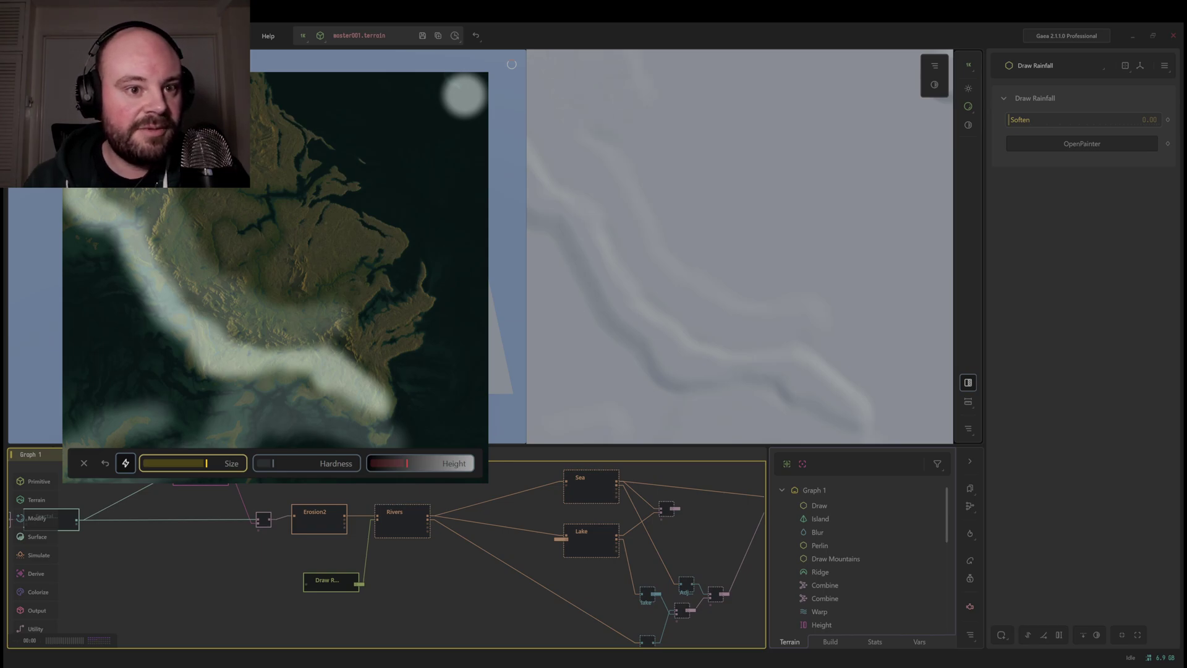
left_click(238, 79)
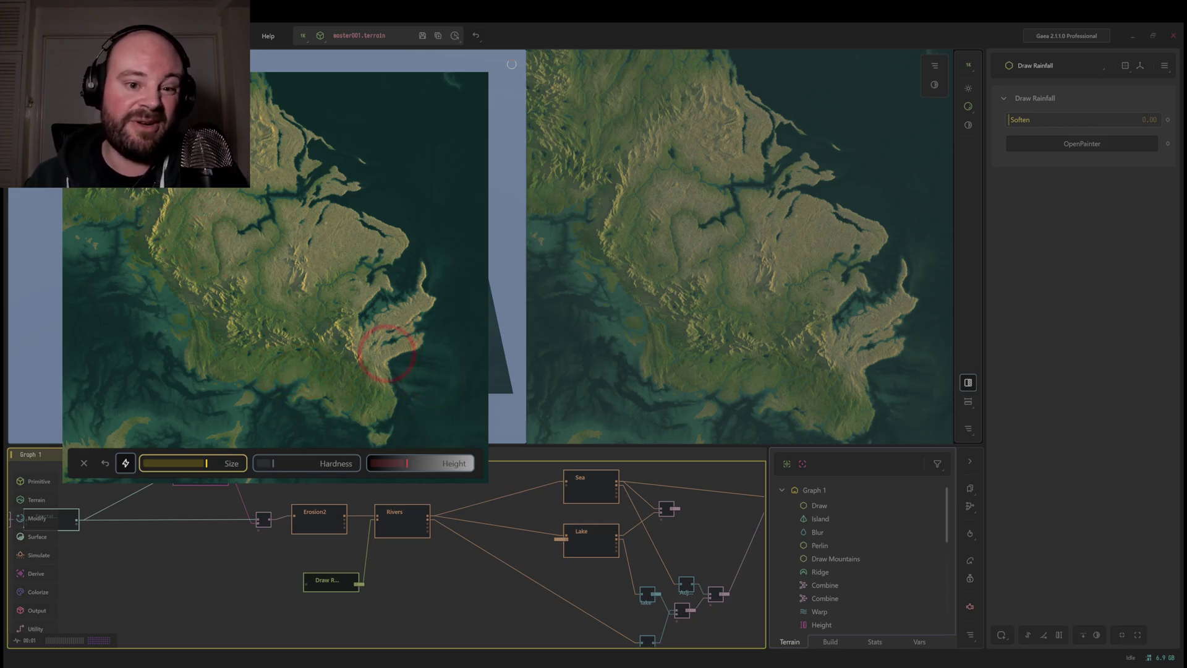
left_click_drag(377, 366, 414, 307)
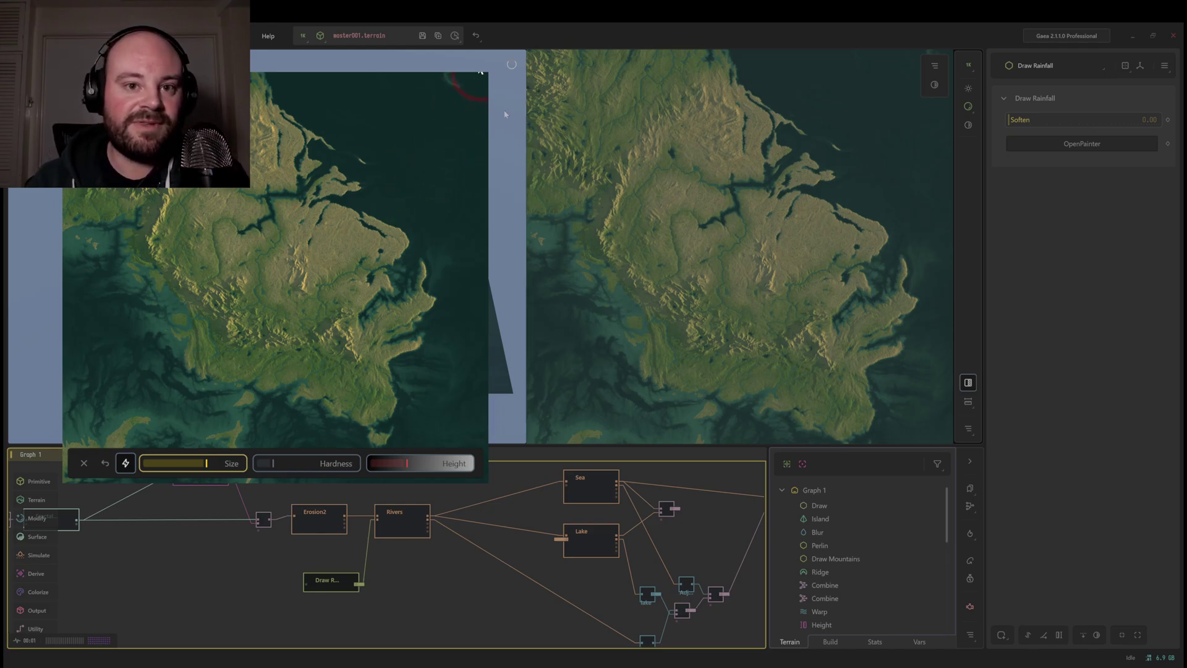
key("Escape")
- Examine the starting nodes of Graph 1, from Draw and Island through Blur, Perlin and Ridge to Warp
middle_click_drag(243, 568, 347, 585)
scroll(346, 585, "down", 3)
middle_click_drag(248, 590, 394, 559)
middle_click_drag(244, 563, 407, 570)
middle_click_drag(235, 587, 332, 579)
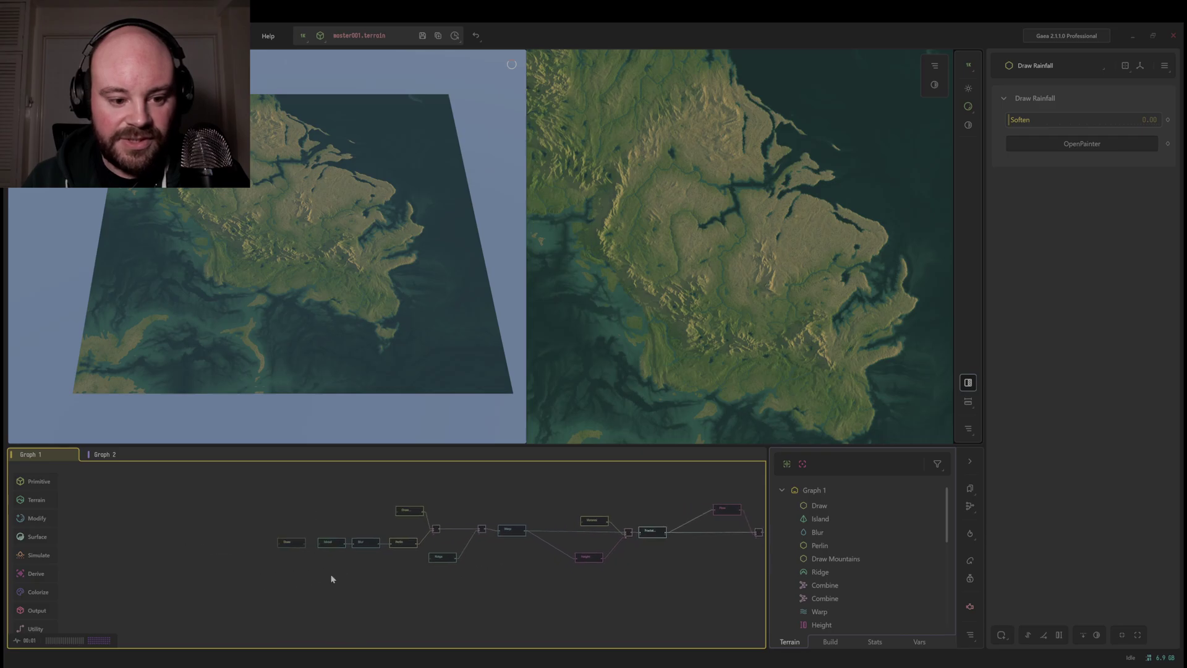
scroll(326, 555, "up", 5)
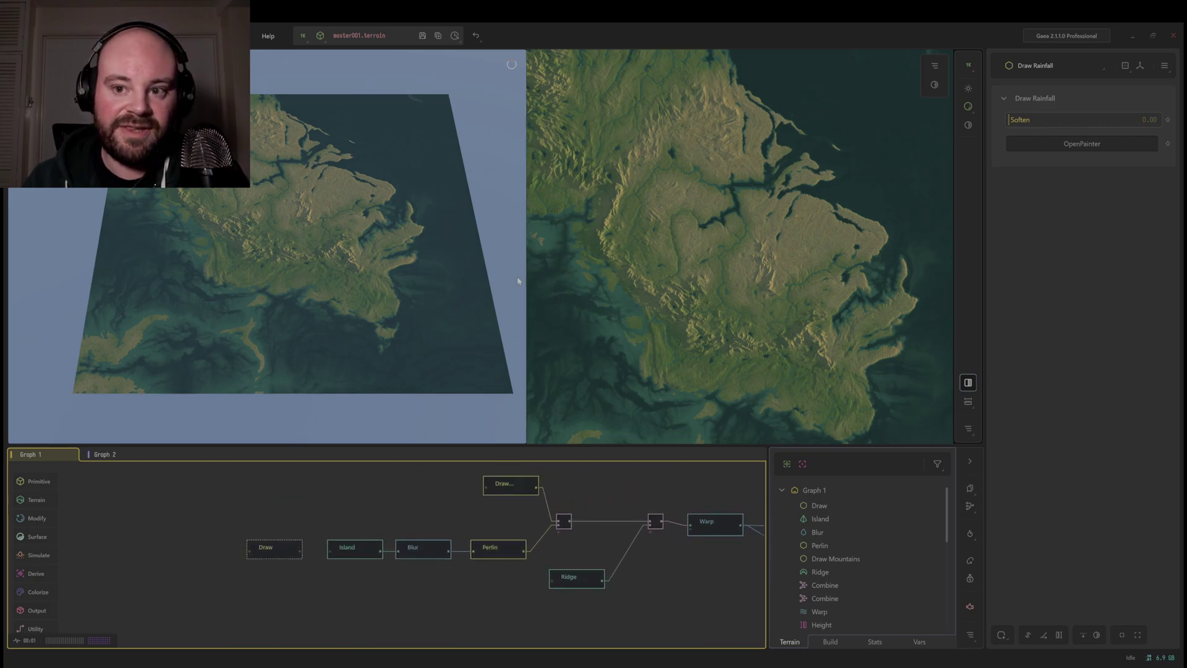
middle_click_drag(396, 503, 266, 529)
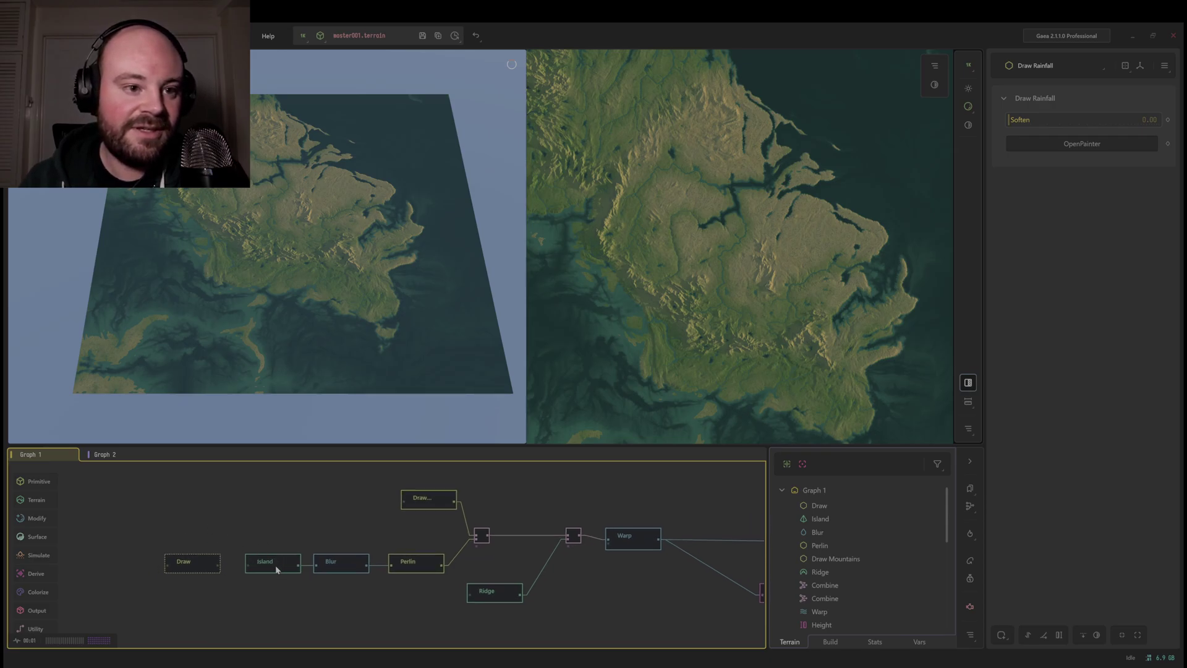
- Release the LightX preview in Graph 2 and set the seed of Graph 1's Island node to 45668
left_click(103, 454)
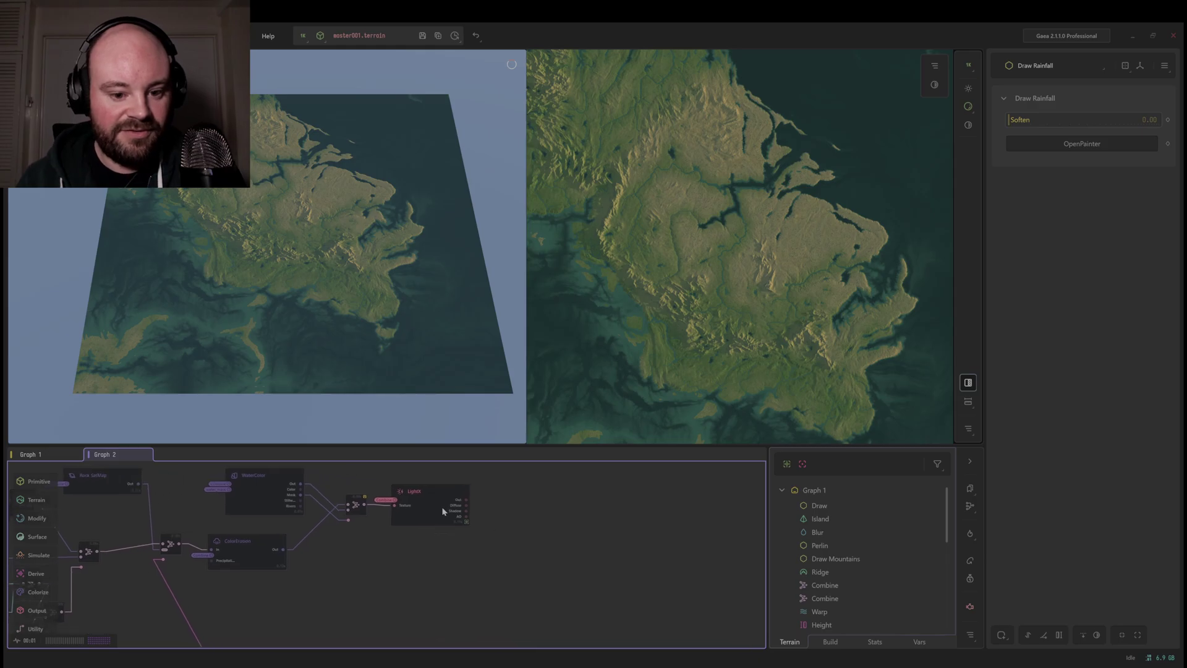
left_click(442, 510)
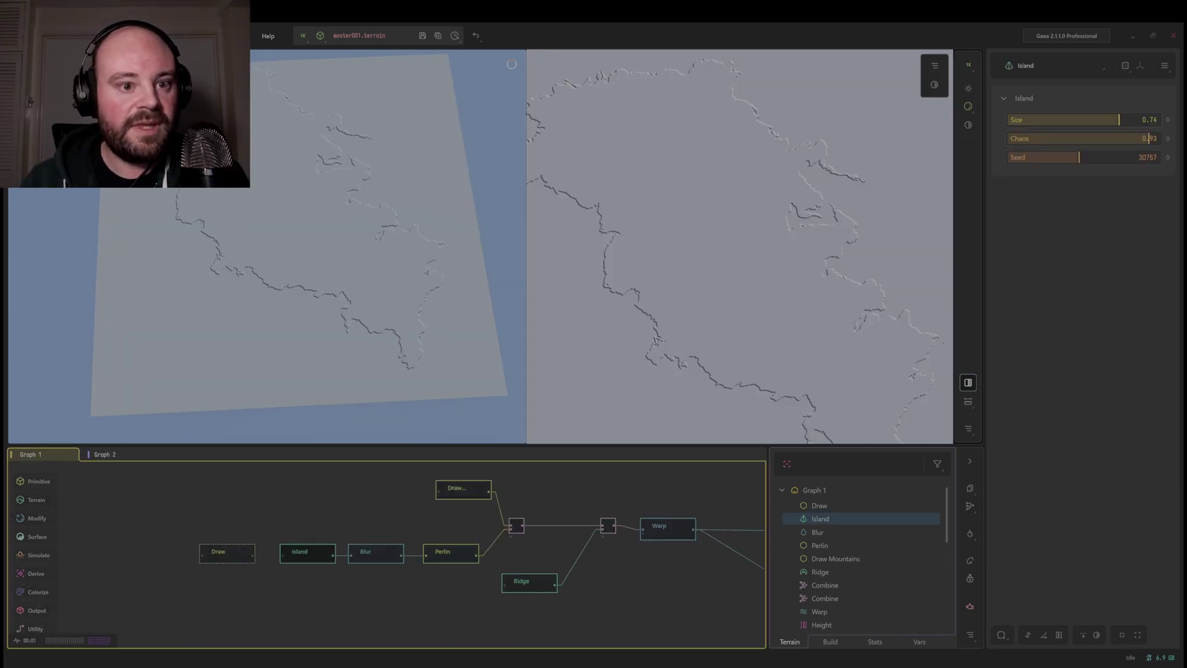
scroll(298, 235, "down", 2)
mouse_move(299, 259)
left_mouse_down()
mouse_move(266, 259)
mouse_move(299, 260)
left_mouse_up()
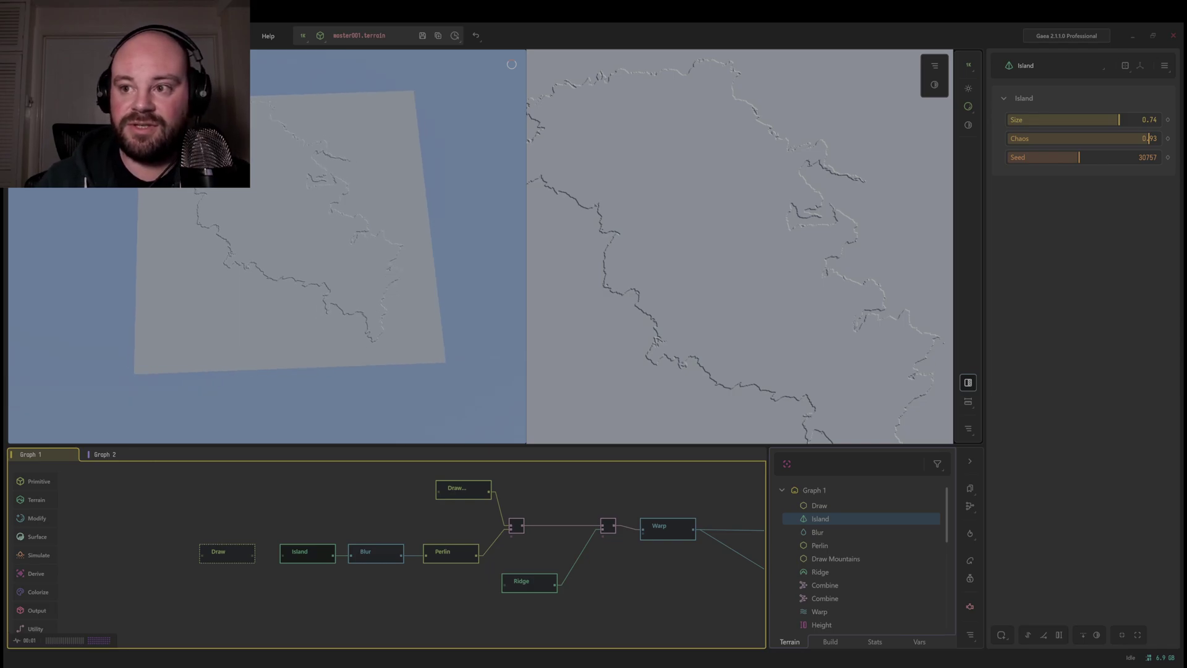
mouse_move(1091, 157)
left_mouse_down()
mouse_move(1064, 158)
mouse_move(1113, 158)
left_mouse_up()
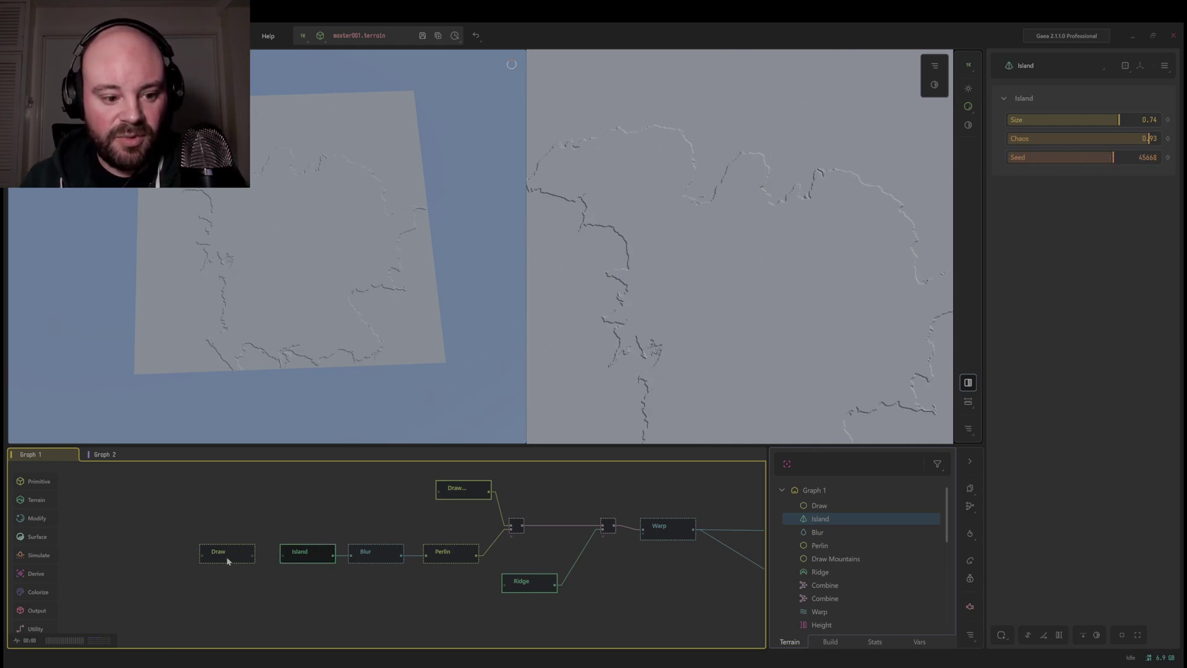
- Lock the preview on the Island node and connect the Draw node's output to Island's input
left_click(250, 550)
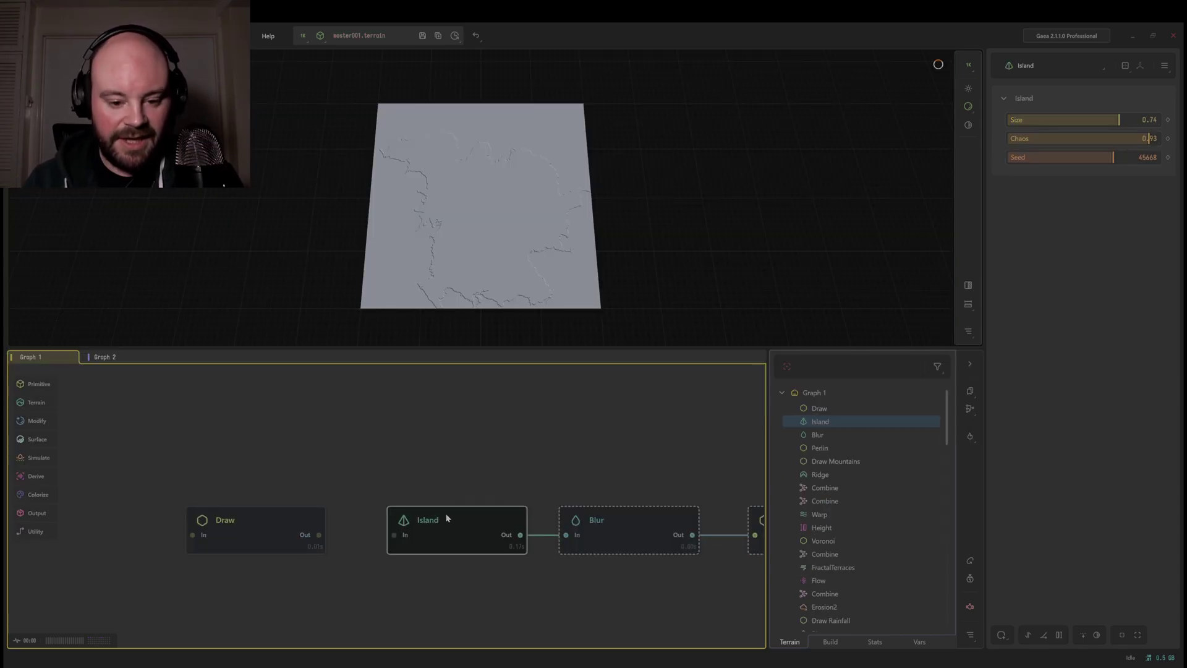
key("f")
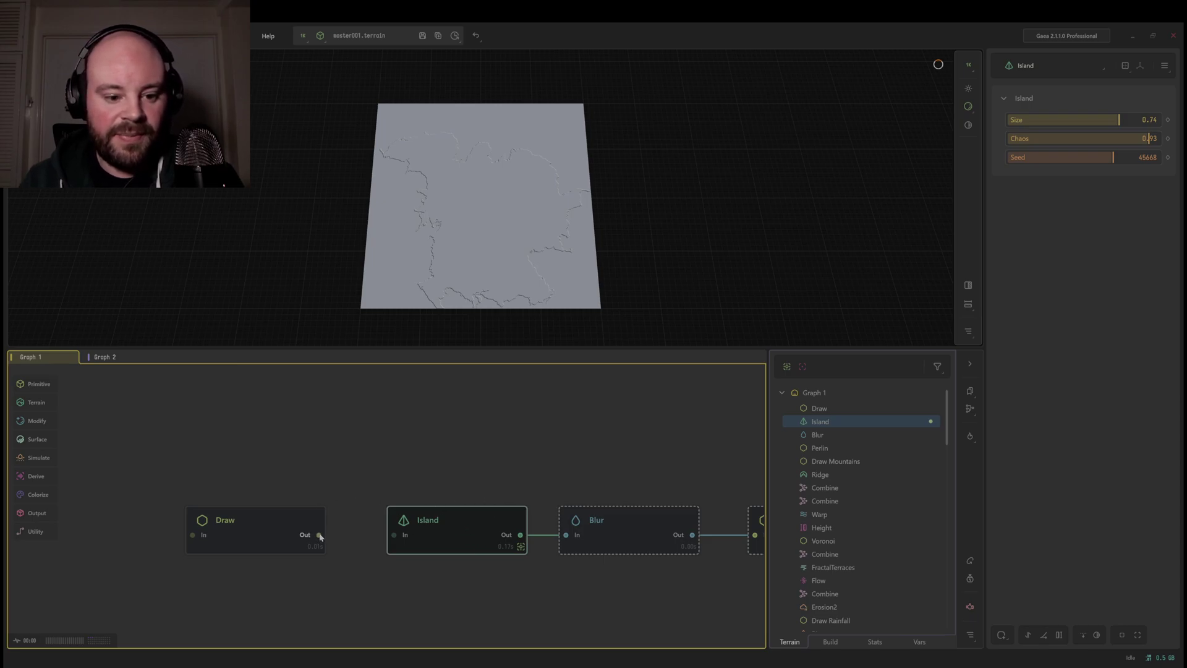
left_click_drag(358, 529, 394, 535)
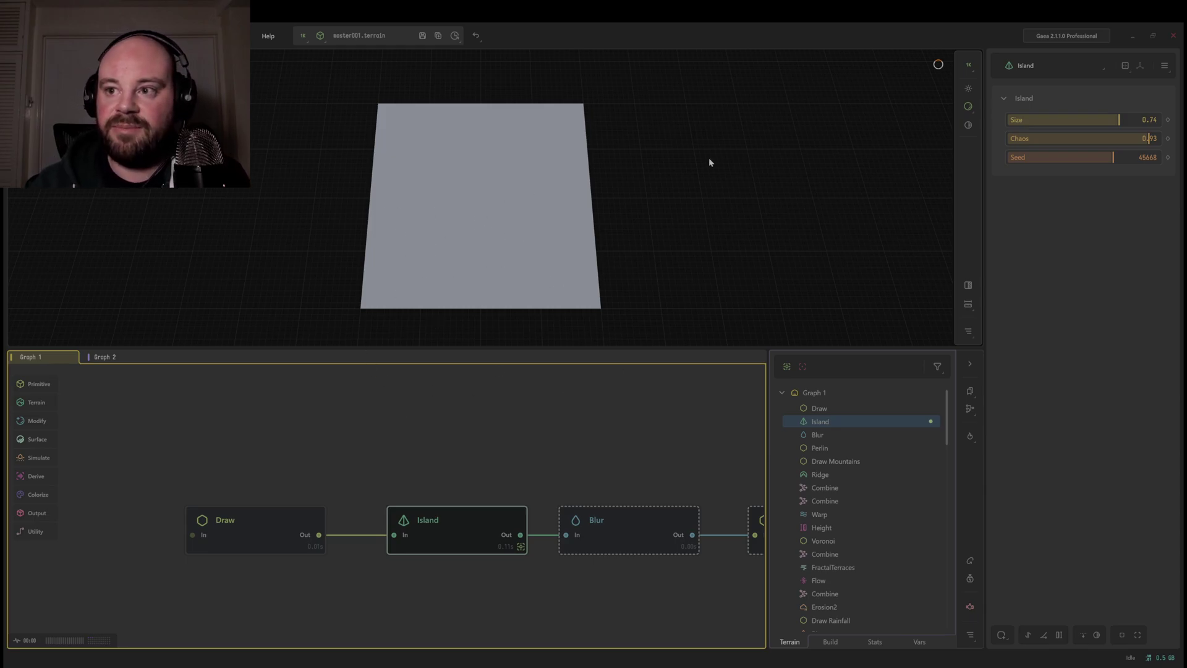
- Open the Draw node's painter, enlarge the brush to nearly full size and paint a first landmass in the northwest
left_click(247, 526)
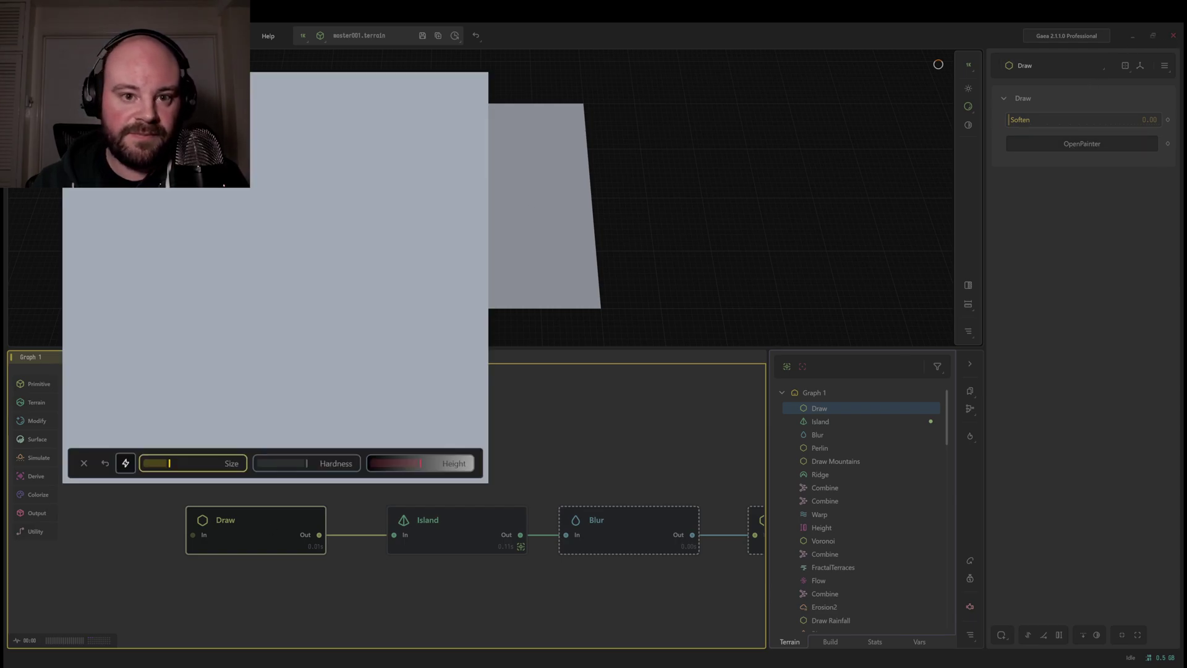
scroll(131, 201, "up", 8)
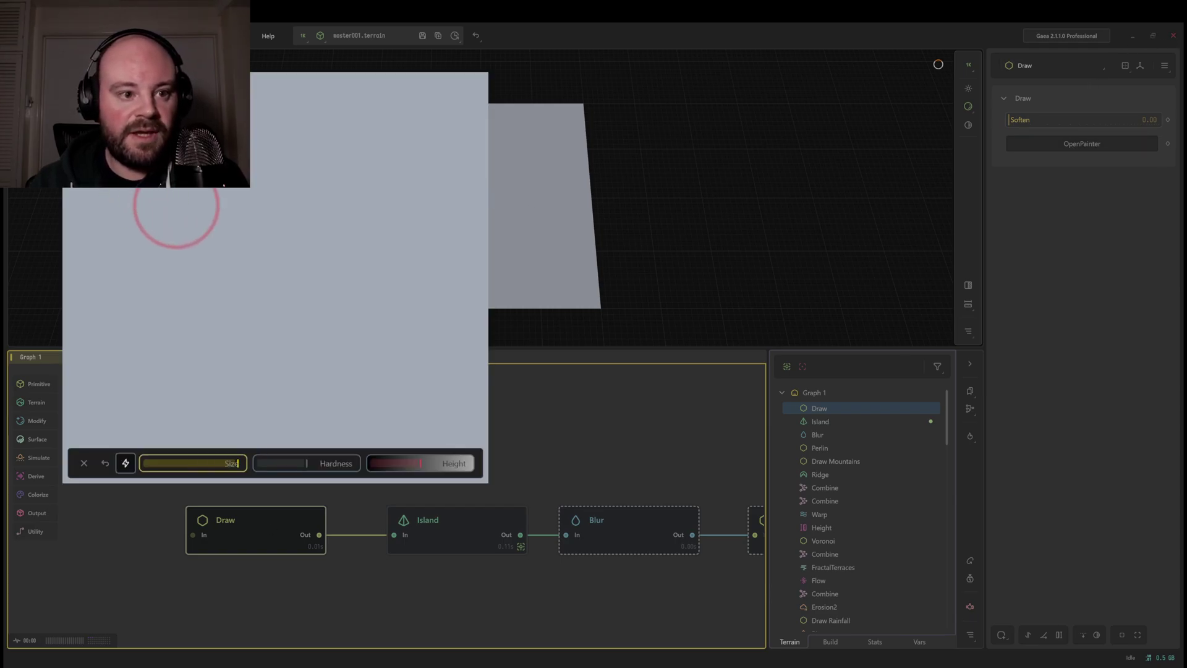
left_click(121, 154)
left_click_drag(130, 238, 192, 162)
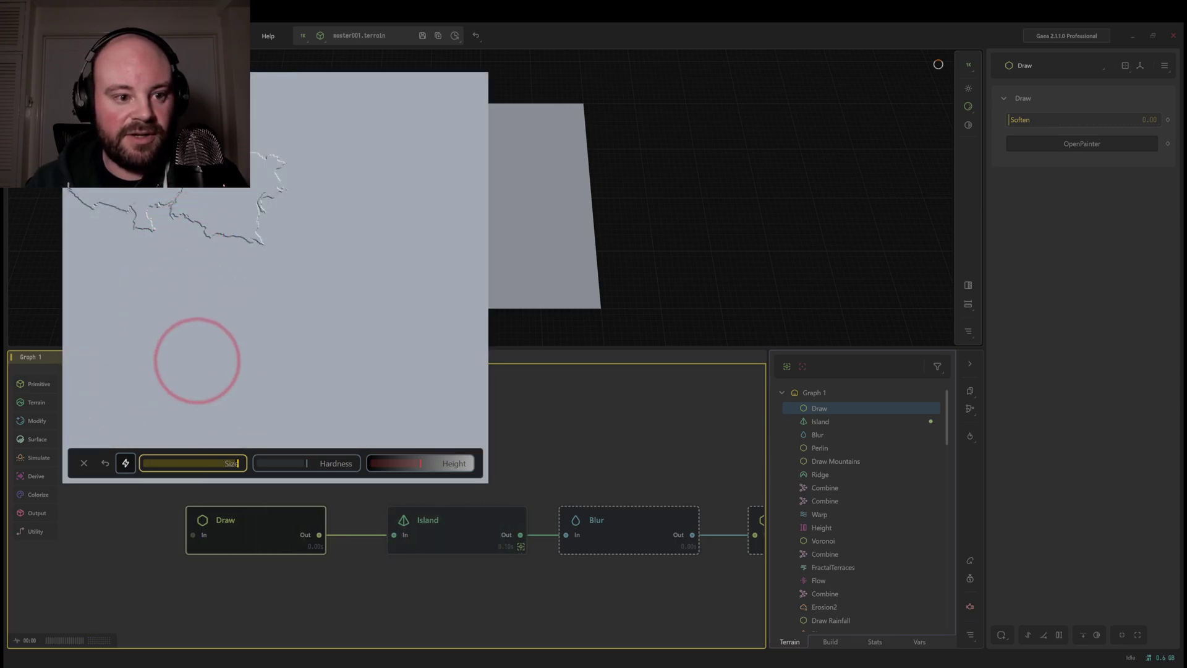
- Switch off the painter's lightning option, paint land through the northeast, east and south to form one continent, and close the painter
left_click(126, 463)
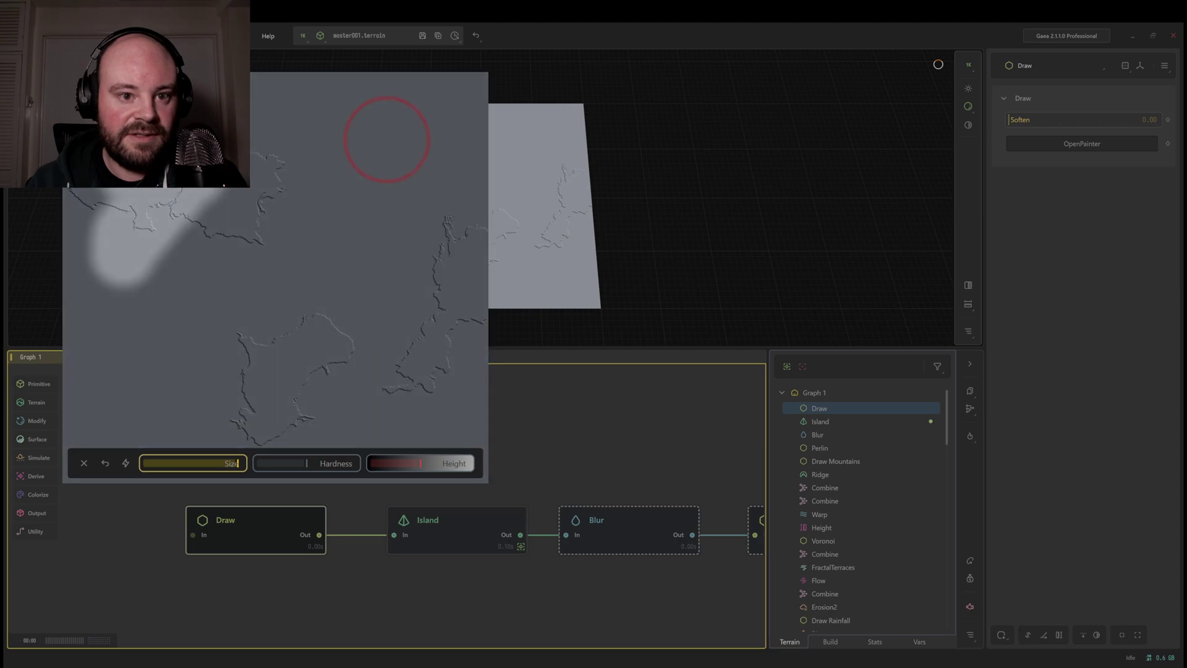
left_click_drag(357, 161, 332, 128)
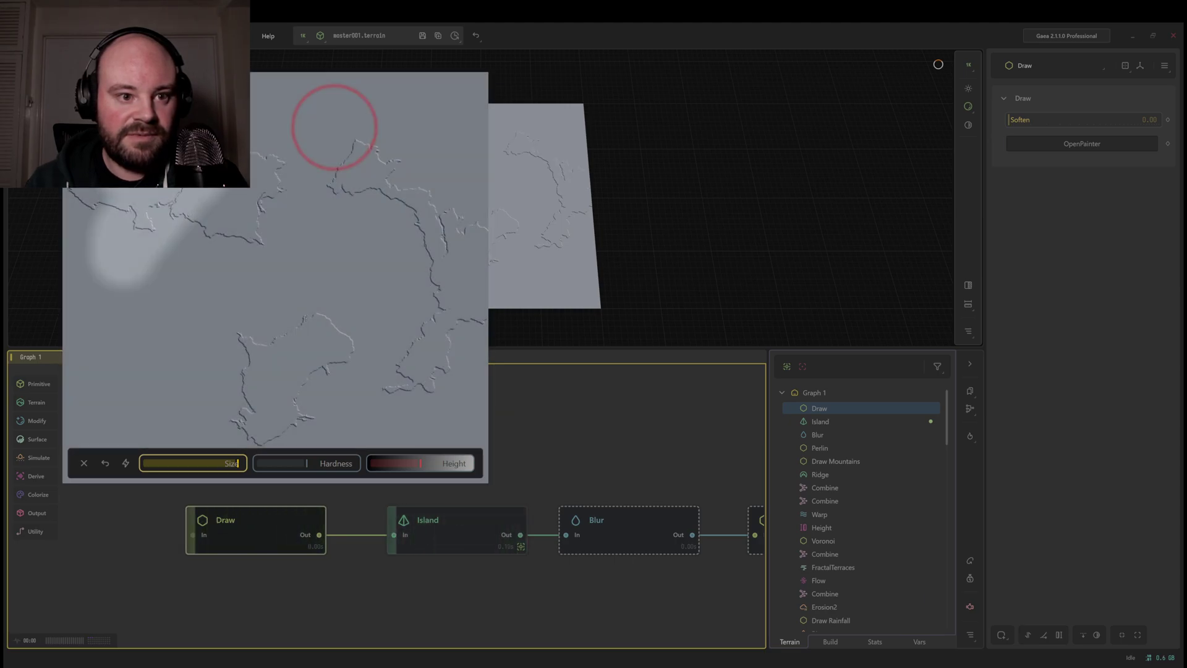
left_click_drag(154, 336, 103, 326)
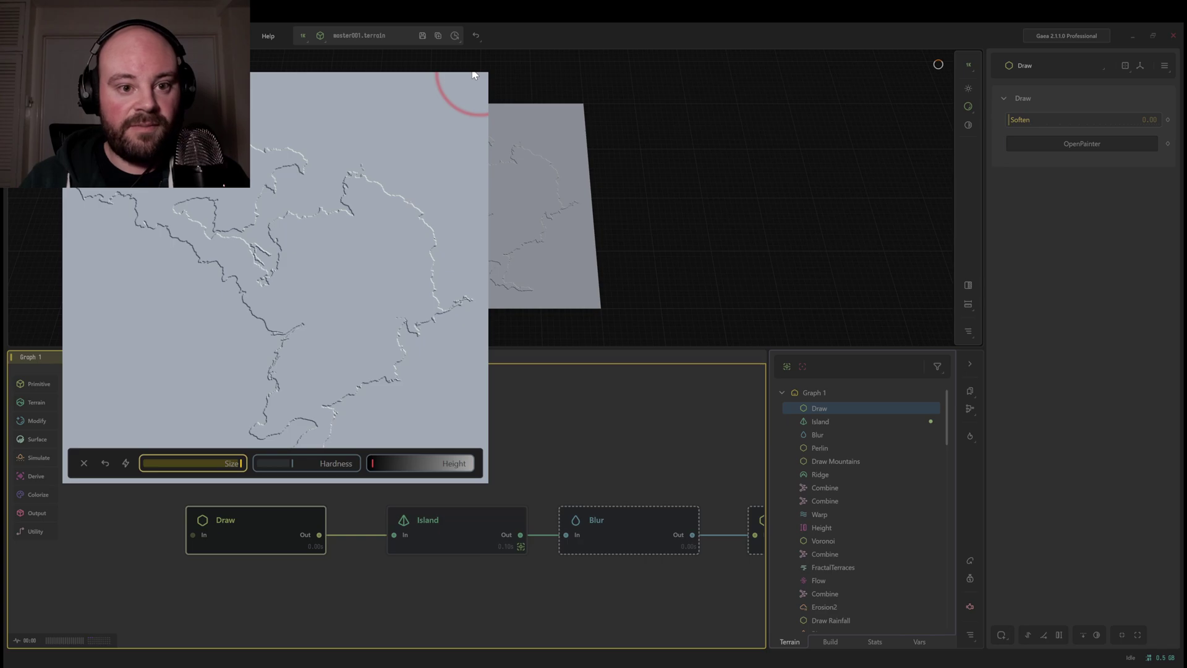
key("Escape")
- Examine the hand-drawn landmass through the Island, Blur and Perlin nodes, checking the coastline softening and the surface noise
left_click(477, 522)
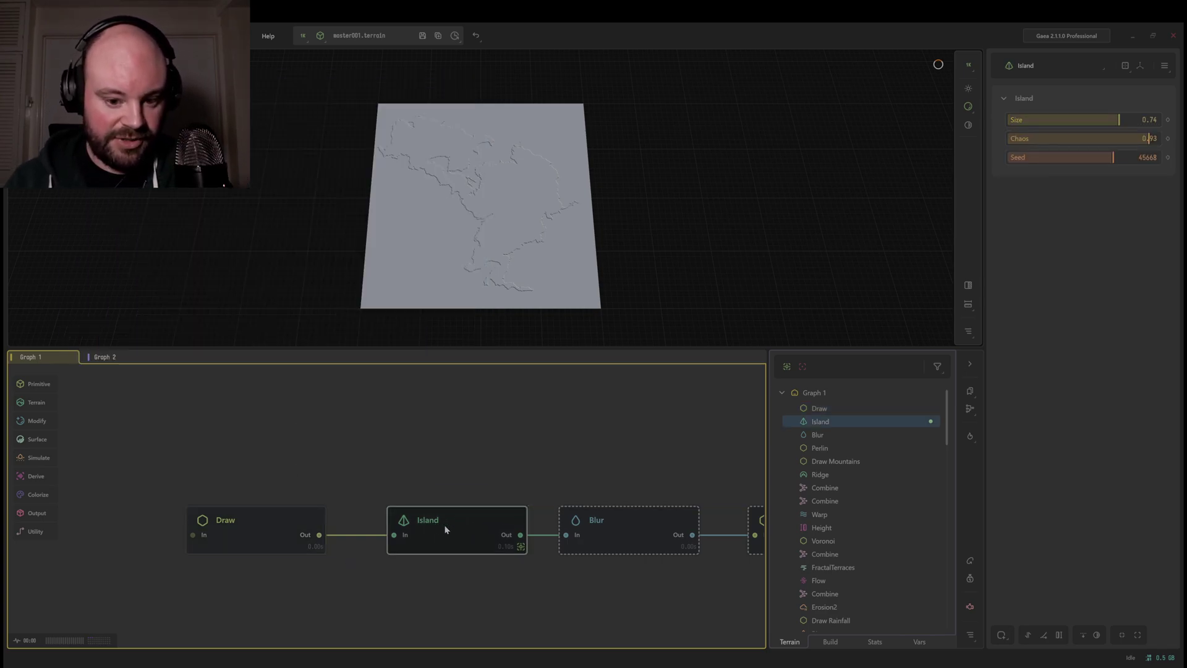
middle_click_drag(479, 457, 267, 410)
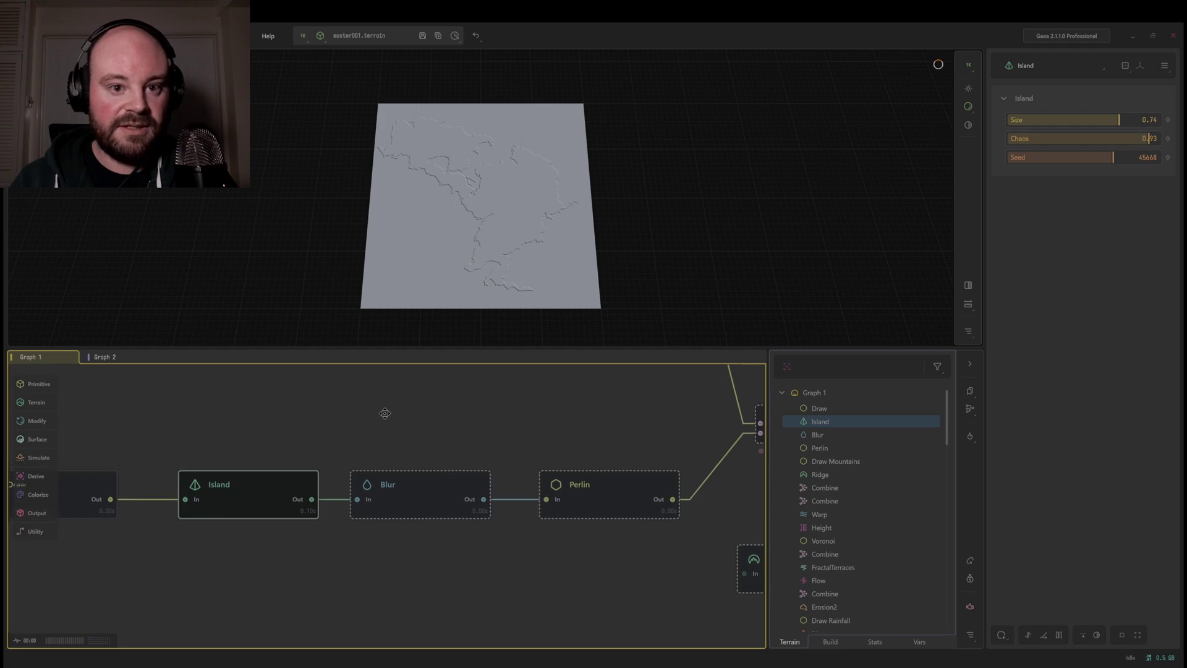
mouse_move(384, 410)
middle_mouse_down()
mouse_move(392, 450)
mouse_move(424, 483)
middle_mouse_up()
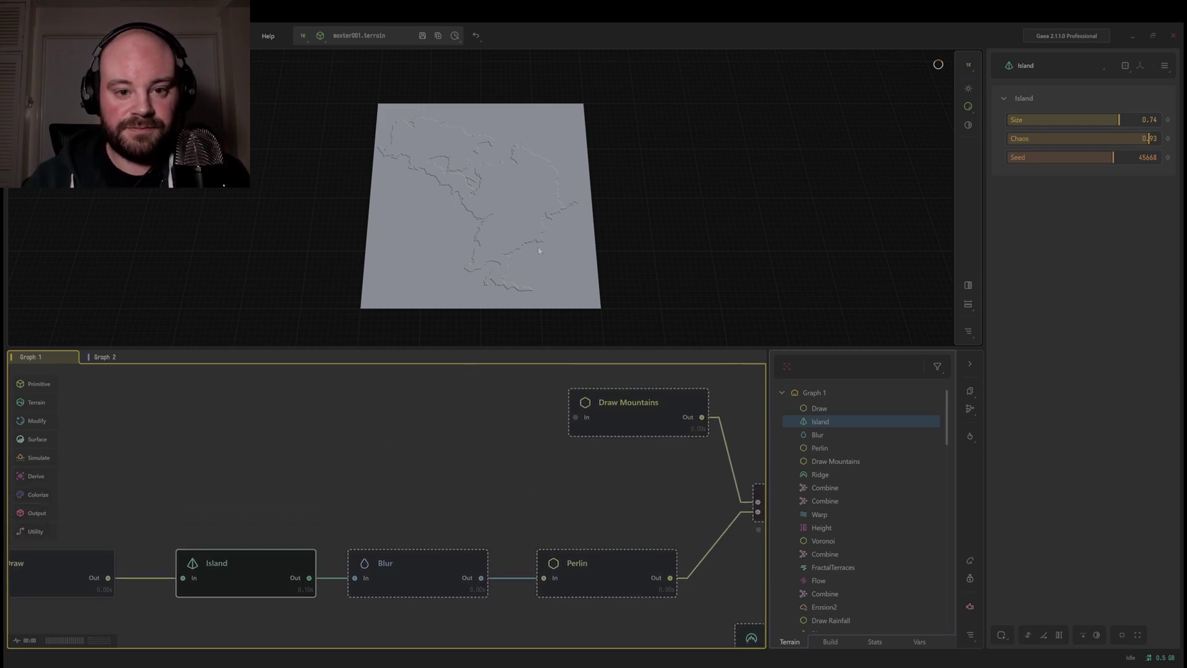
middle_click_drag(480, 206, 471, 168)
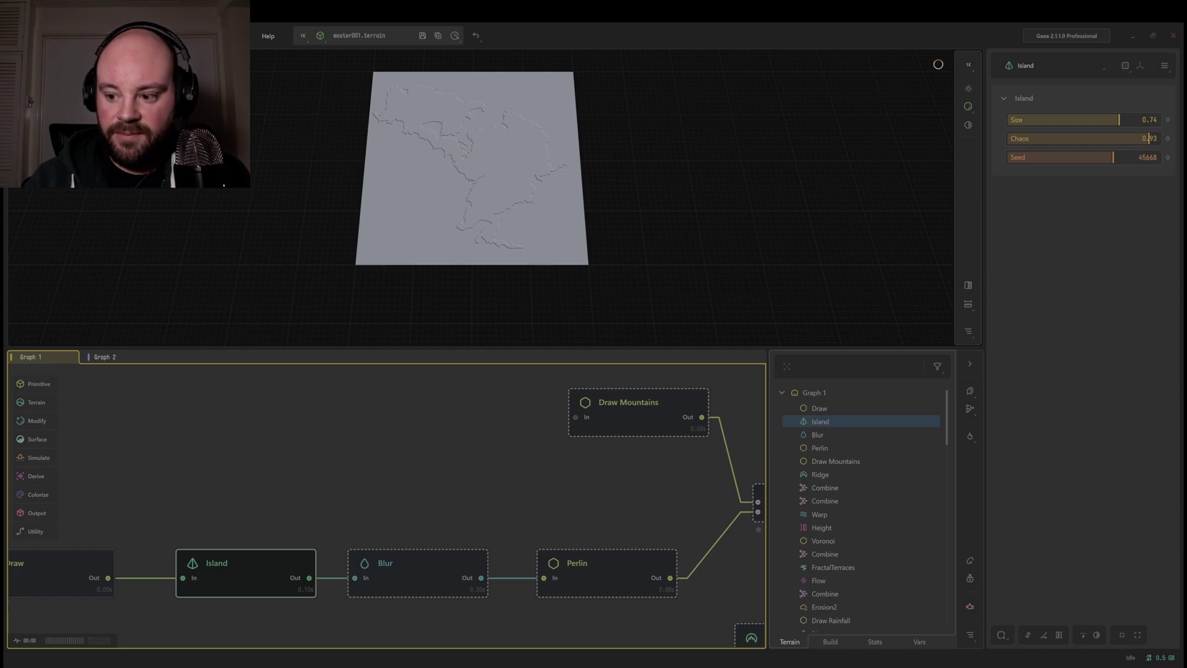
left_click(369, 412)
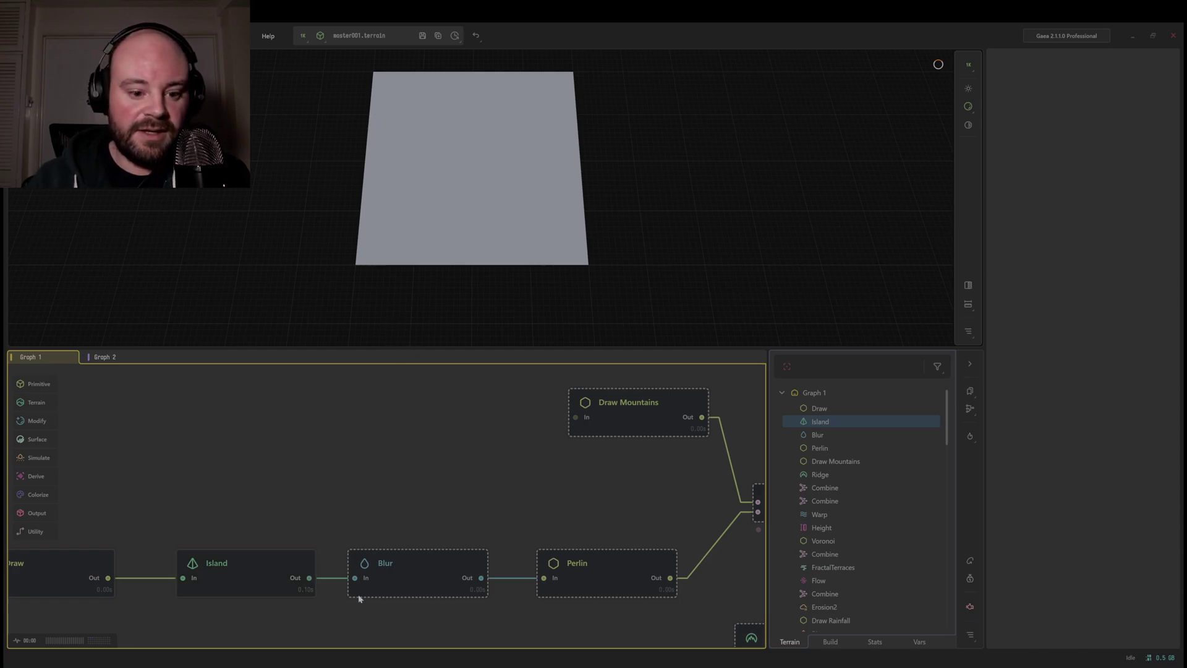
left_click(388, 574)
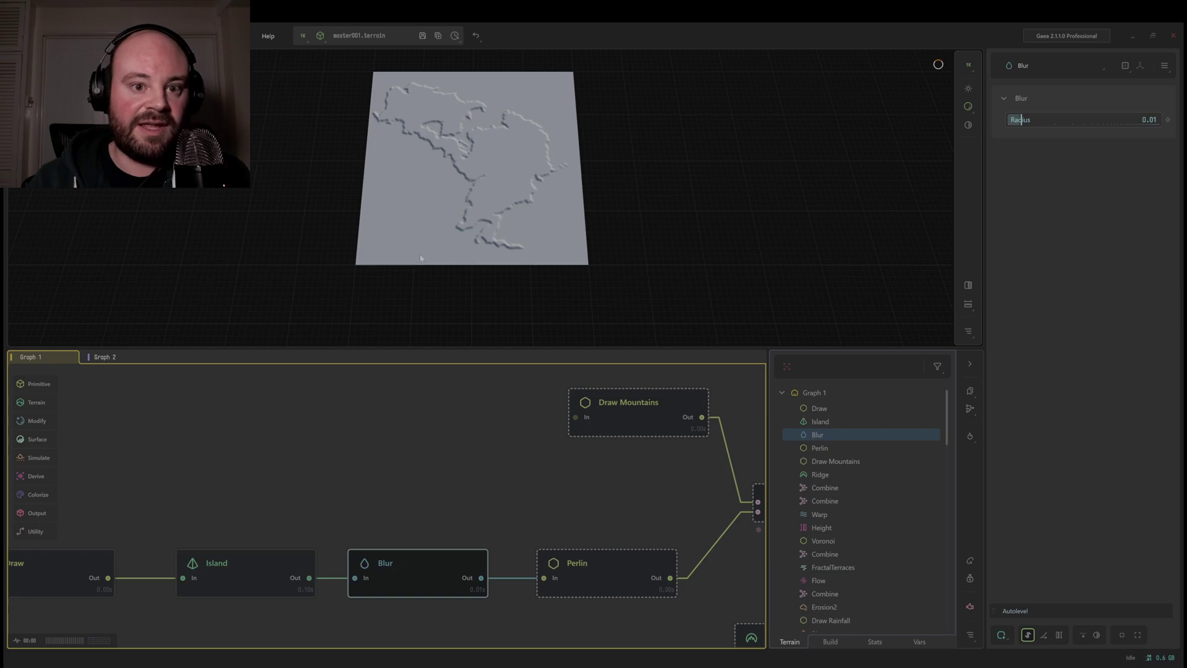
mouse_move(421, 258)
left_mouse_down()
mouse_move(470, 235)
mouse_move(480, 173)
mouse_move(432, 186)
mouse_move(436, 260)
left_mouse_up()
scroll(470, 235, "up", 5)
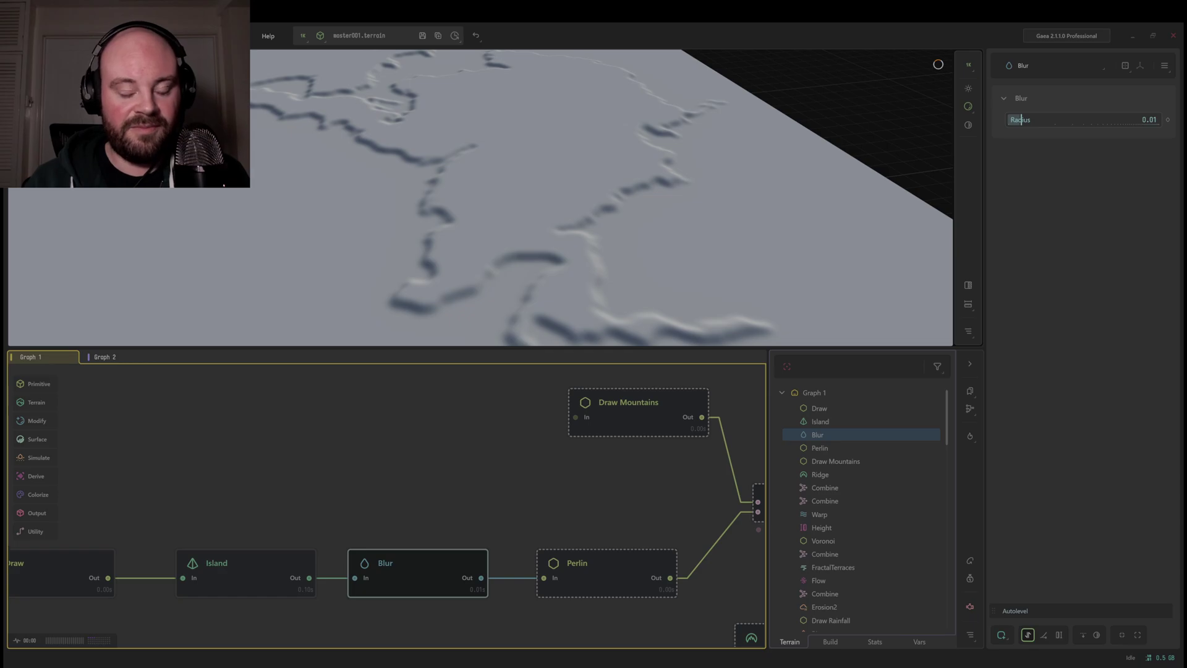
middle_click_drag(454, 452, 329, 433)
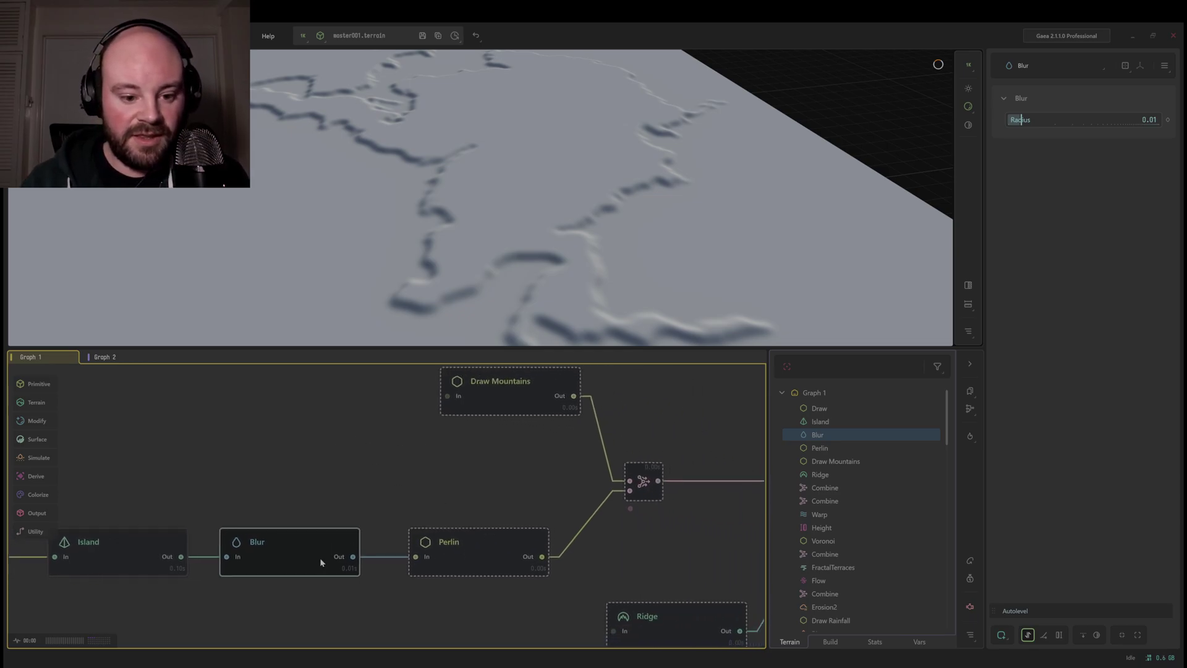
left_click(467, 547)
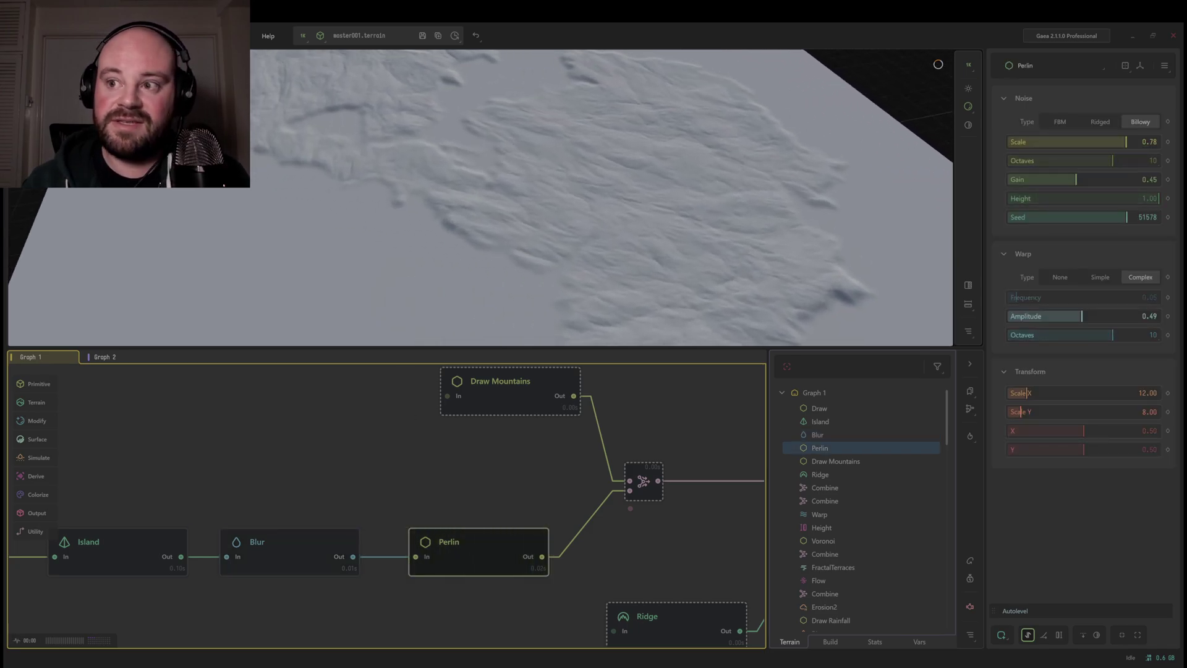
middle_click_drag(480, 154, 371, 133)
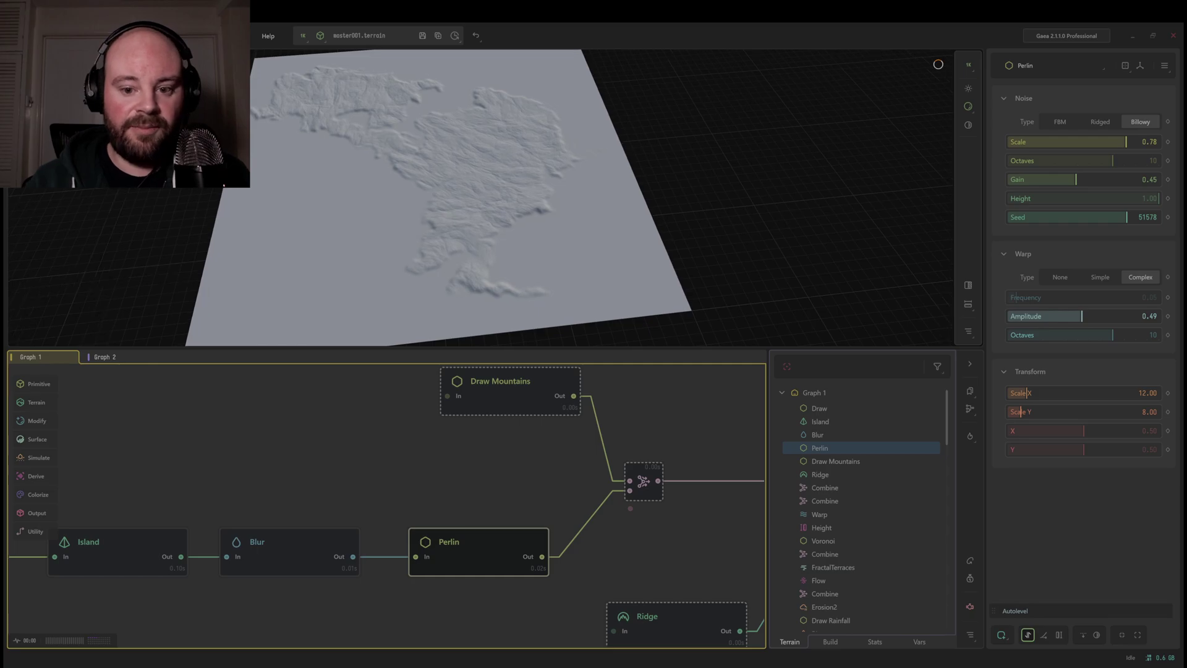
middle_click_drag(659, 517, 537, 562)
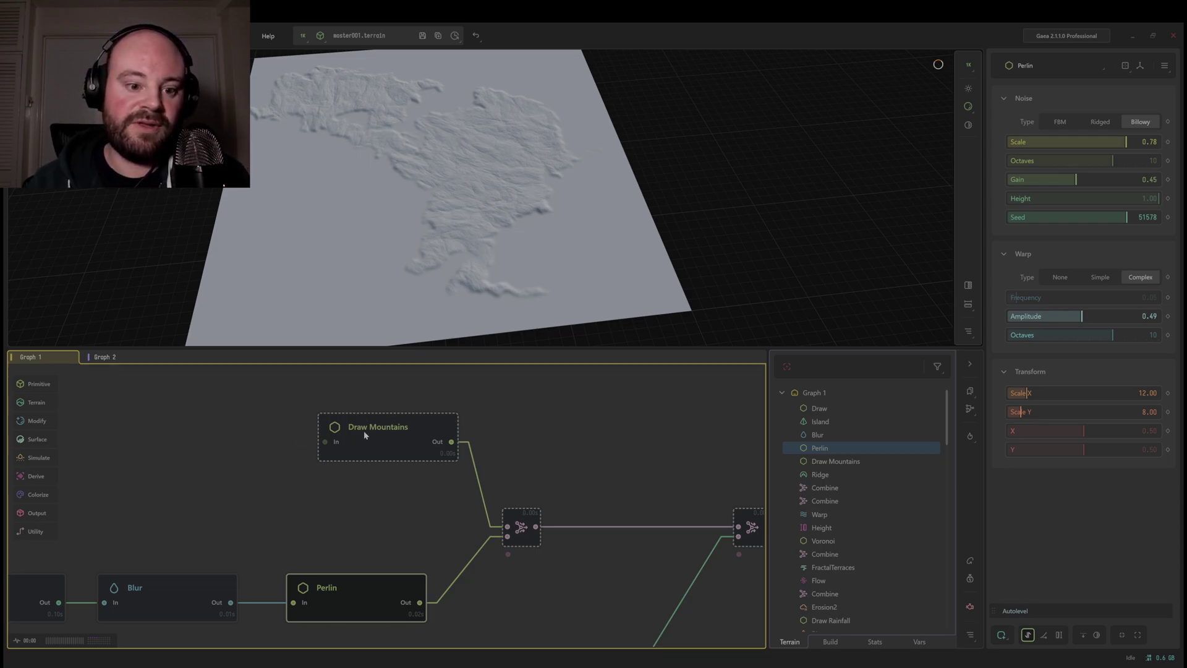
- Lock the preview on the first Combine node, open the Draw Mountains painter and clear its existing mountain painting
left_click(520, 525)
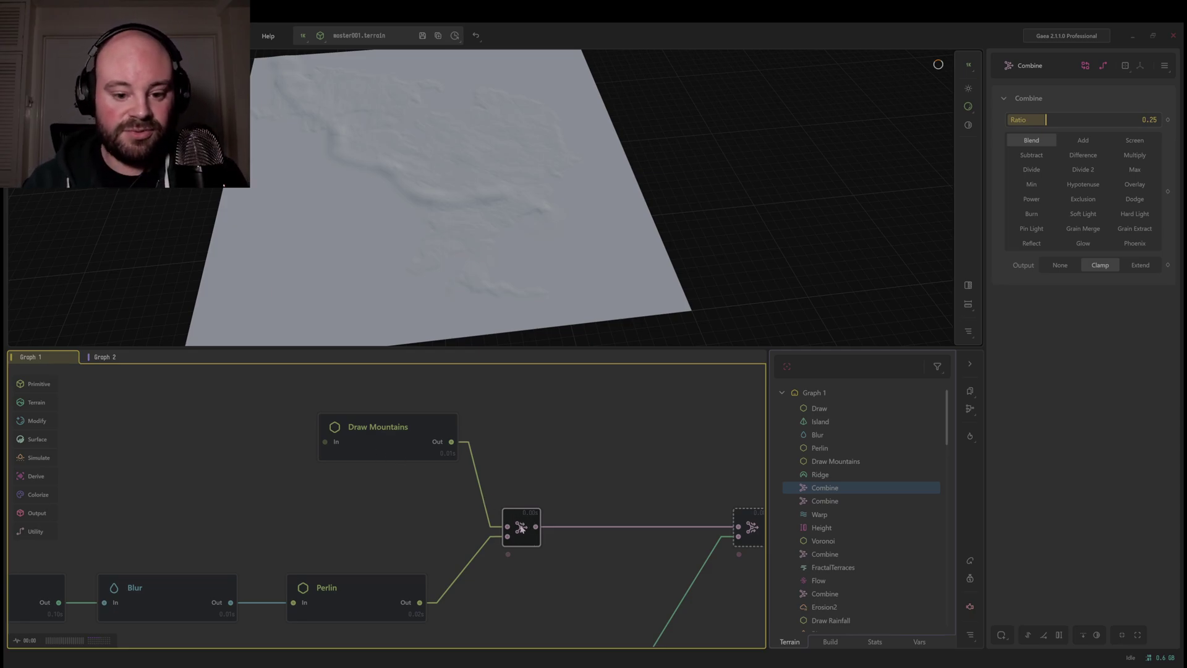
left_click(399, 441)
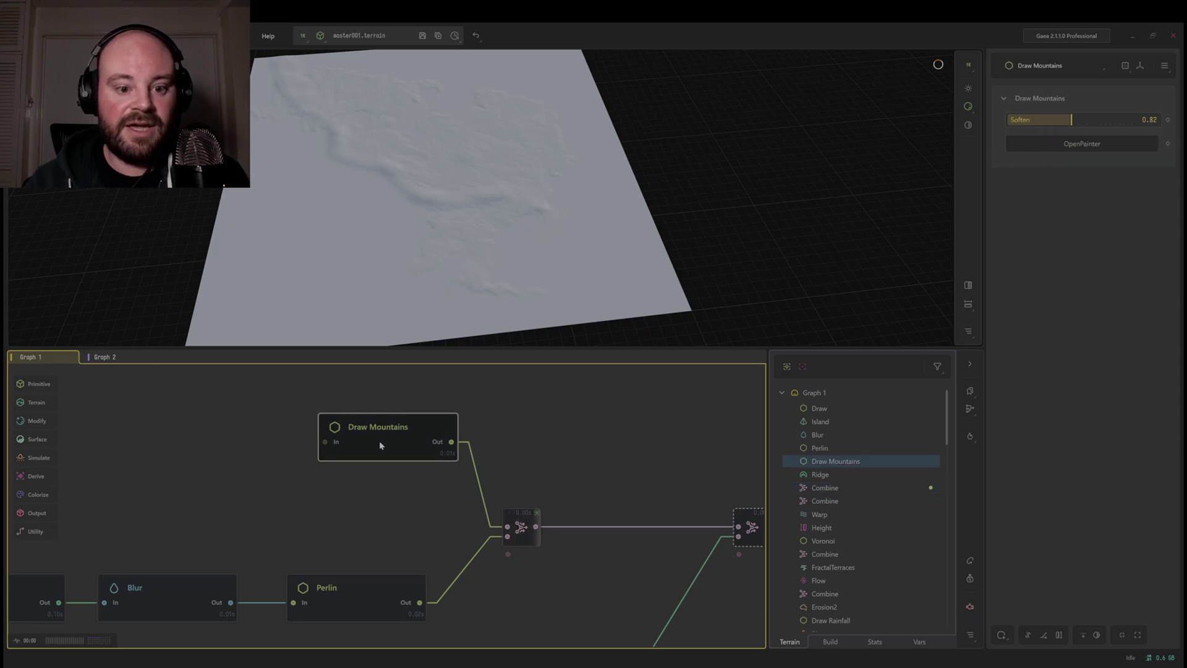
left_click(1058, 143)
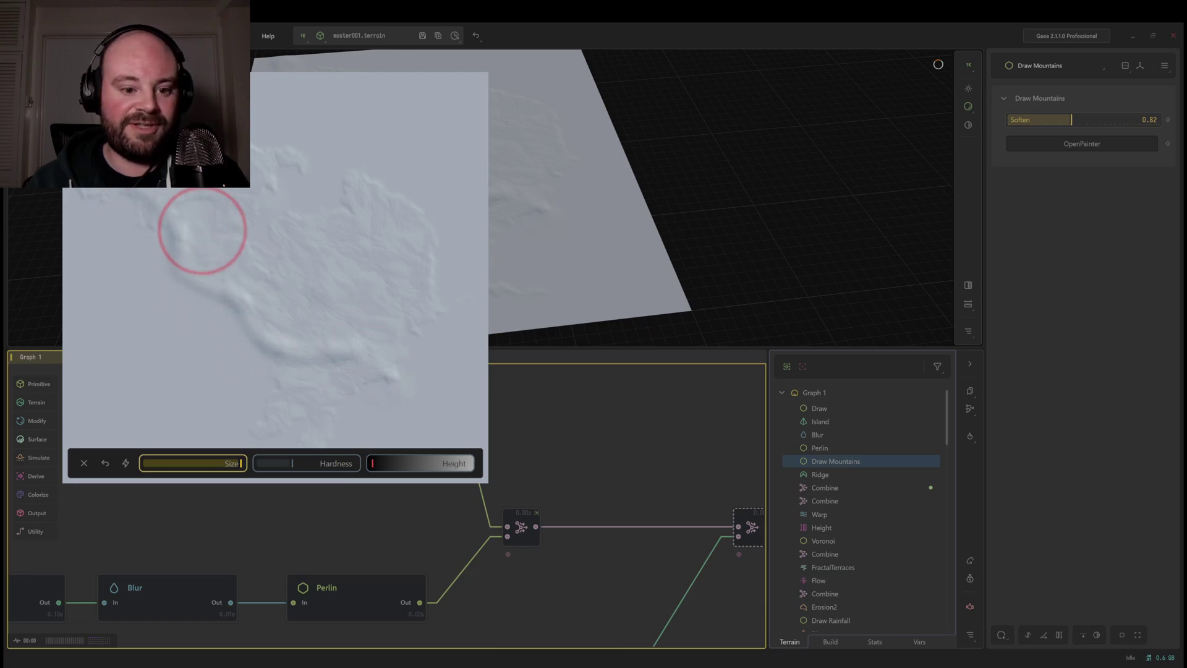
key("ctrl+z")
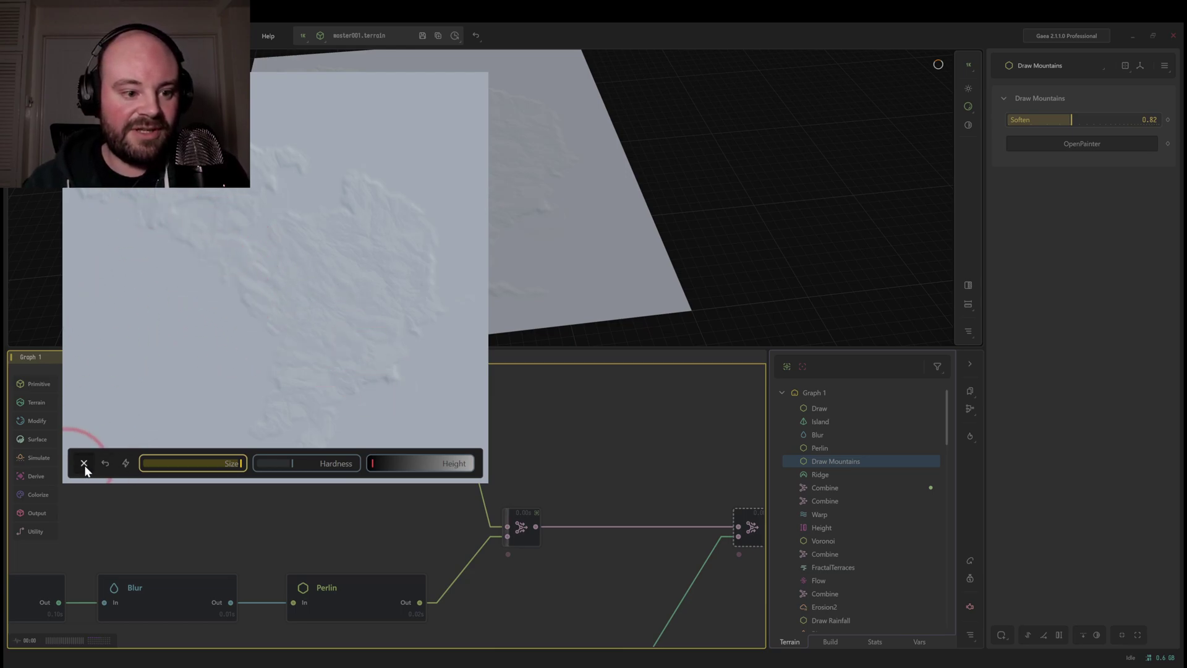
- Reduce the brush to about 40% size, raise its height and paint a mountain range along the east coast
scroll(307, 294, "down", 5)
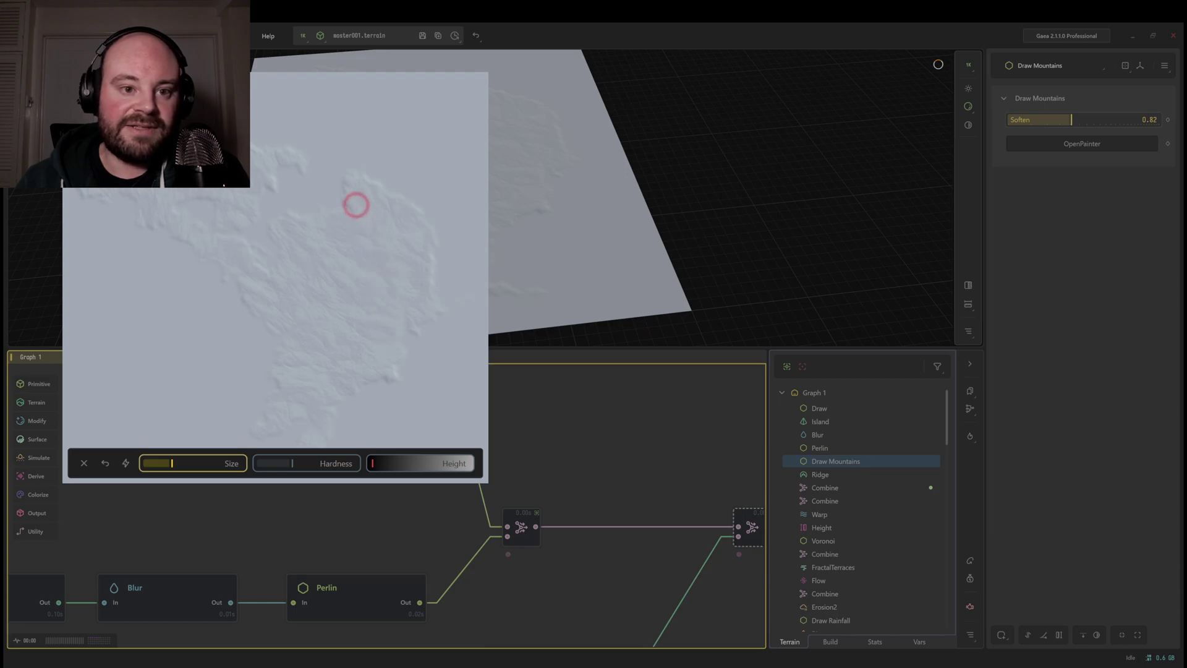
scroll(312, 380, "up", 2)
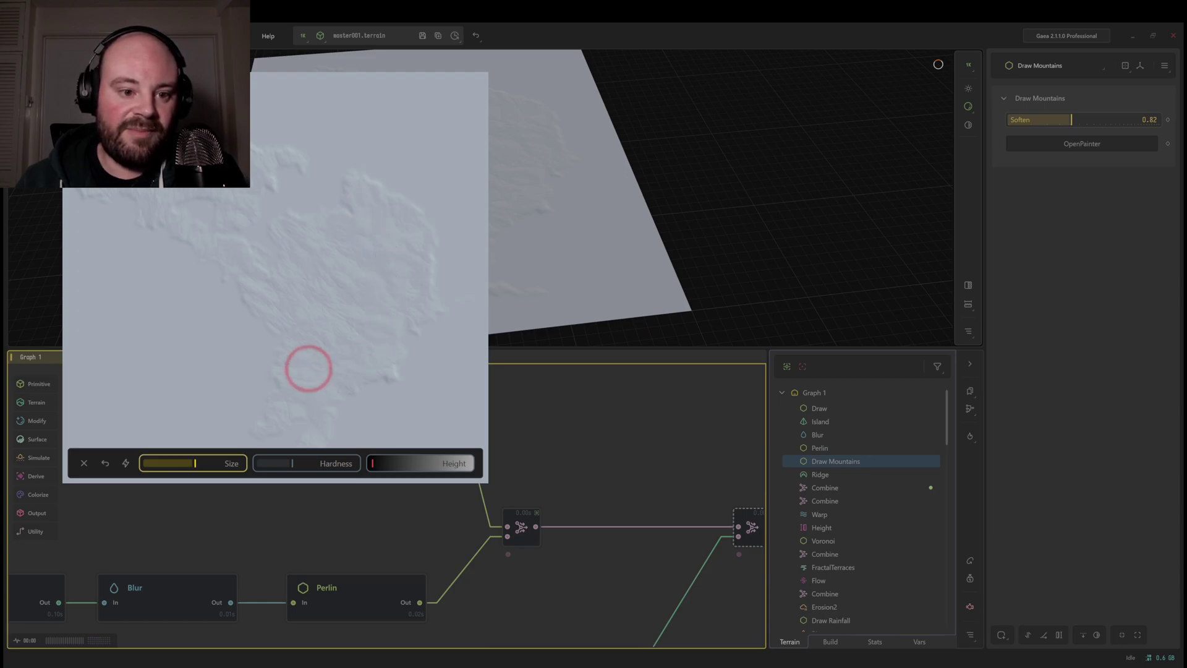
scroll(371, 225, "down", 1)
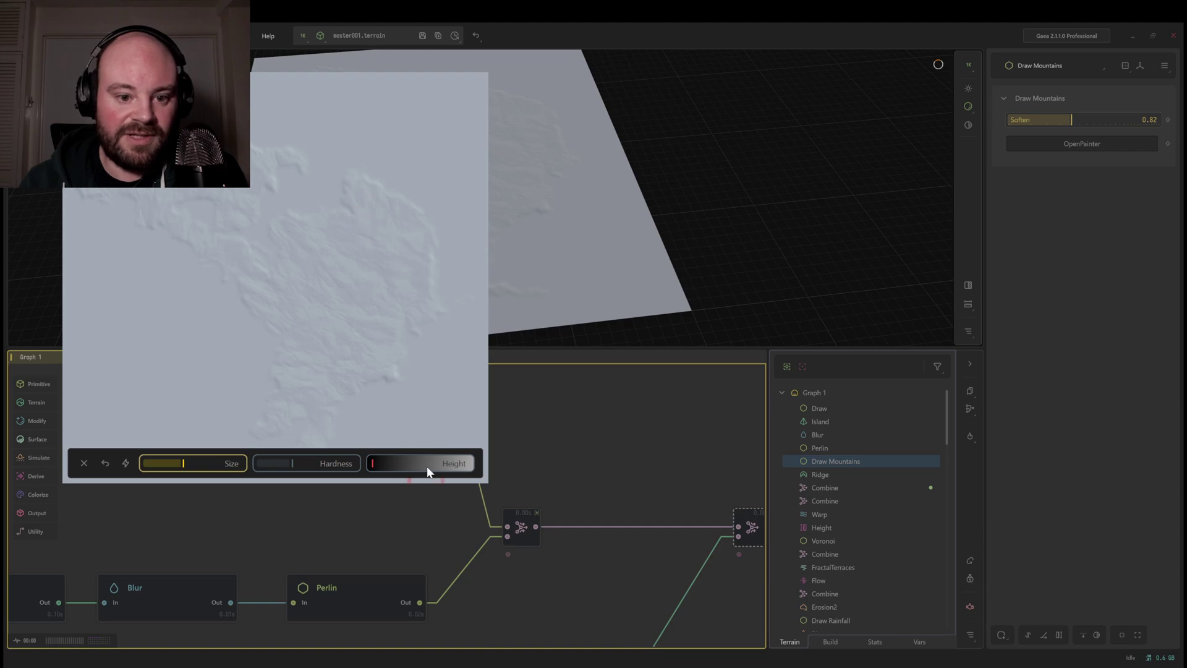
left_click_drag(415, 468, 426, 468)
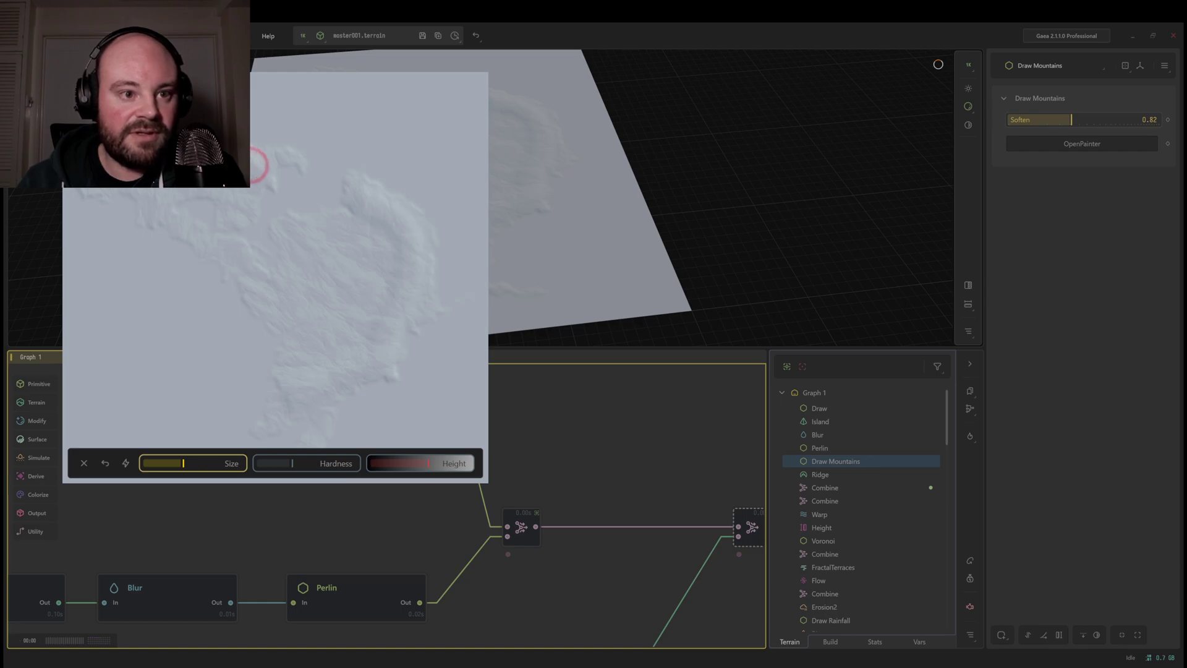
- Paint a high northern range, lower the brush height to about a quarter or less for southeastern hills, and close the painter
left_click_drag(441, 466, 457, 465)
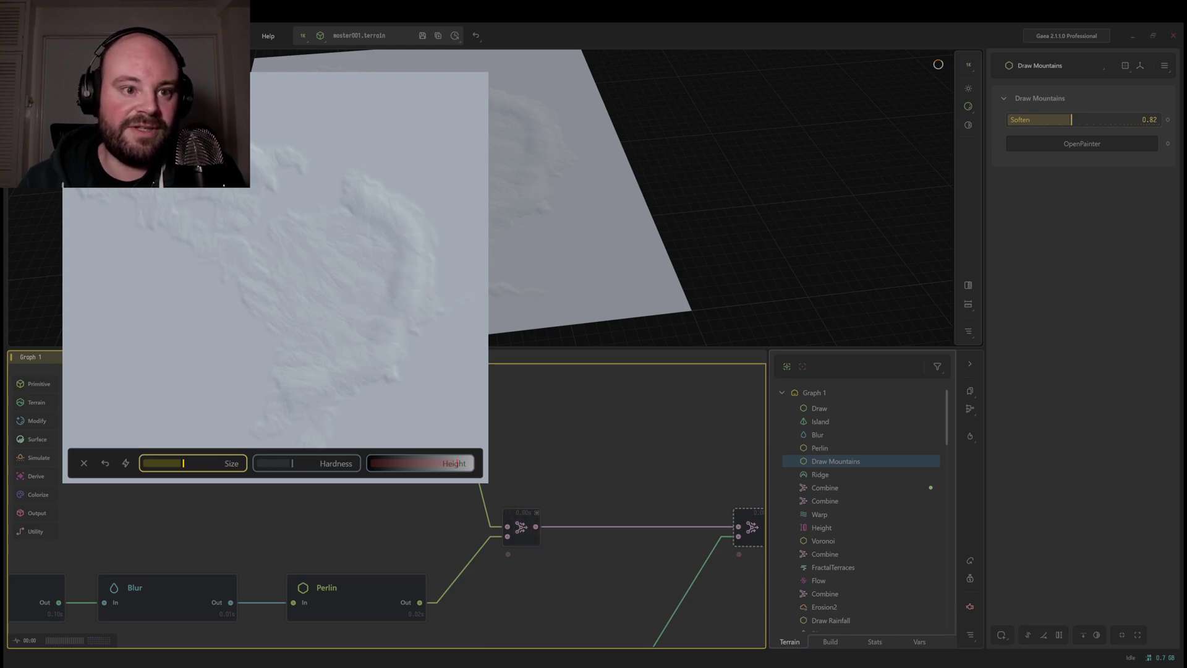
left_click(392, 465)
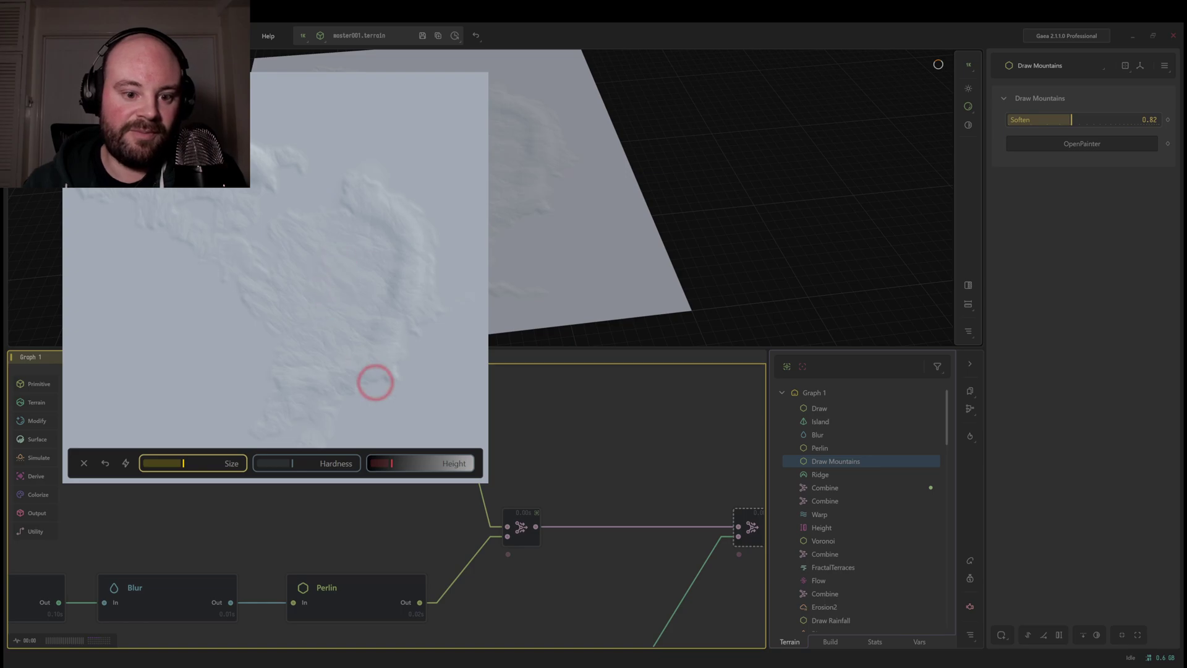
left_click_drag(381, 472, 386, 468)
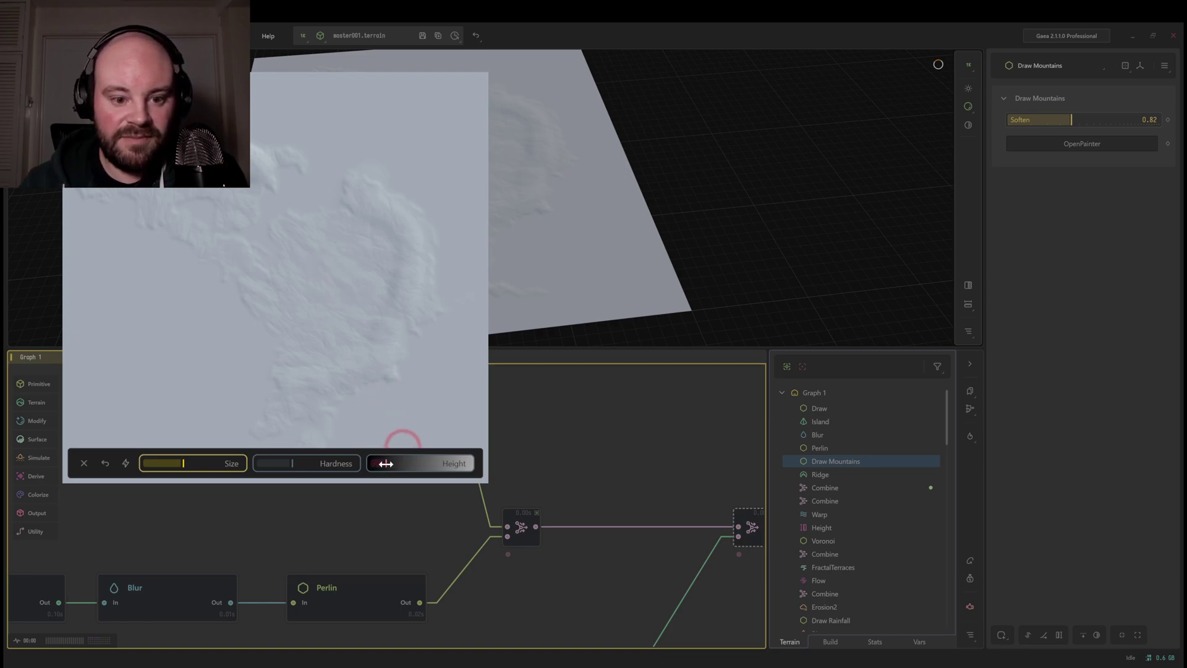
left_click(472, 70)
- Examine the two Combine nodes that bring the painted mountains and the Ridge node into the terrain ahead of Warp
middle_click_drag(497, 465, 287, 408)
left_click(304, 463)
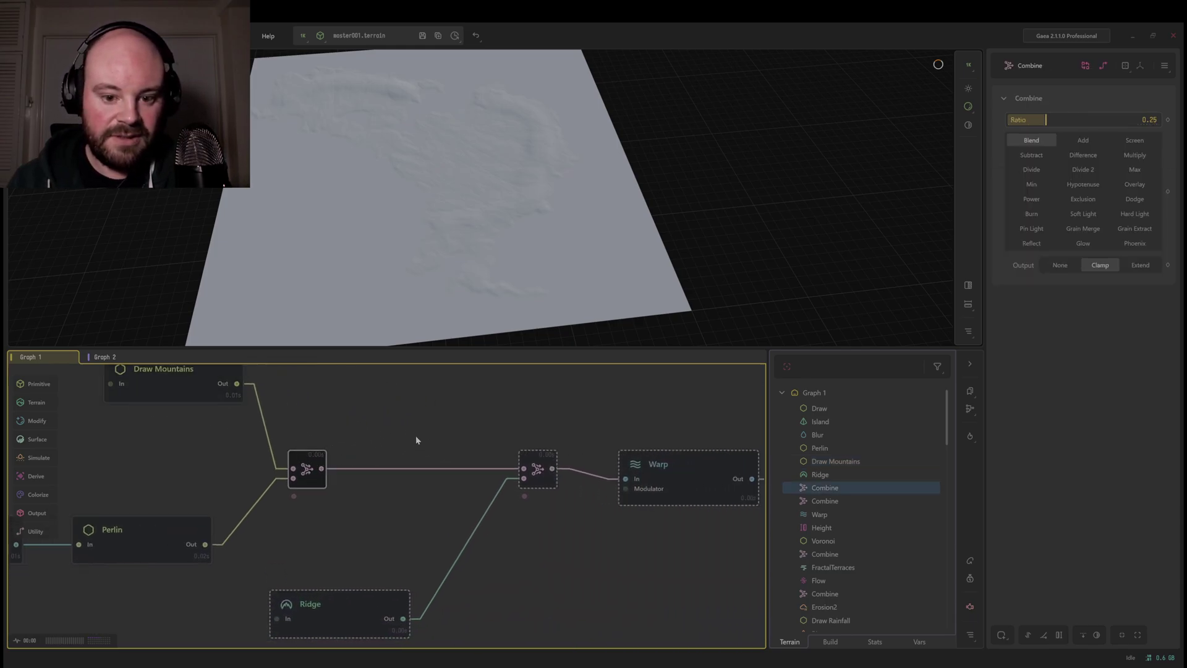
middle_click_drag(416, 440, 304, 437)
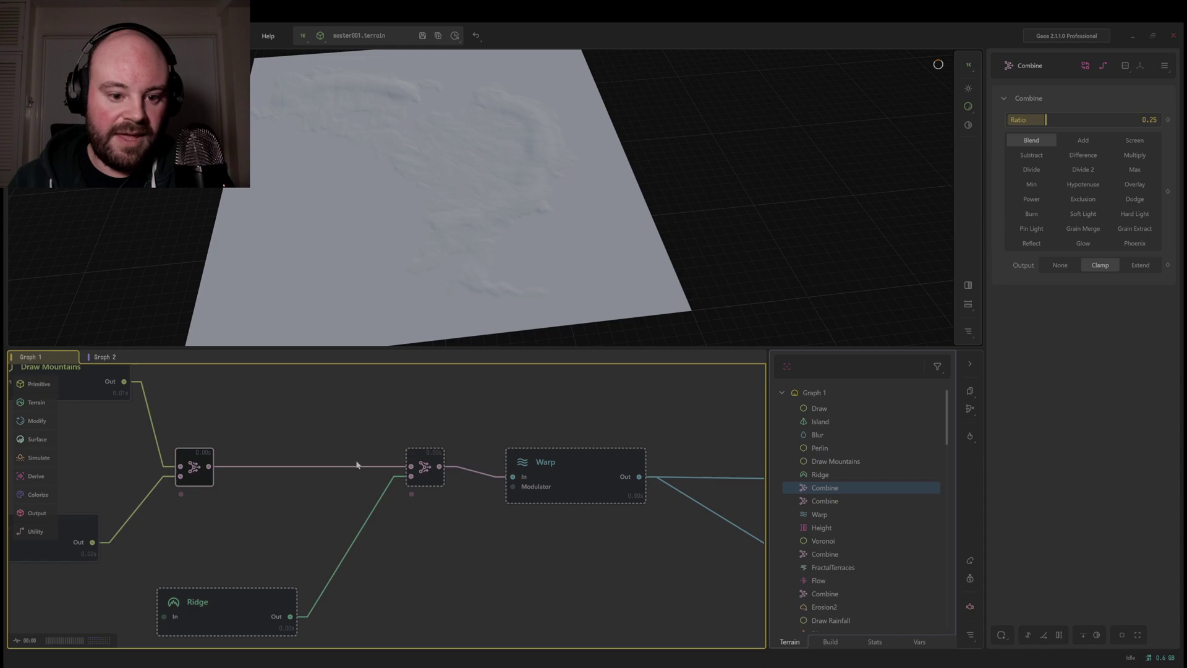
middle_click_drag(379, 446, 310, 443)
middle_click_drag(201, 562, 225, 546)
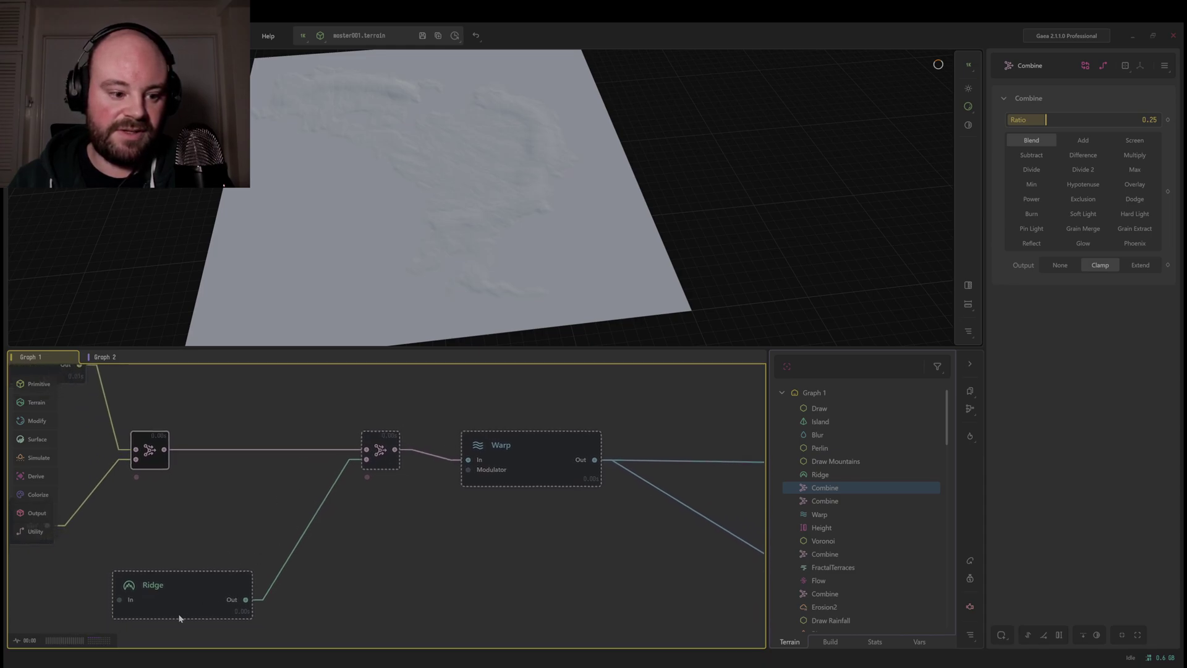
left_click(379, 443)
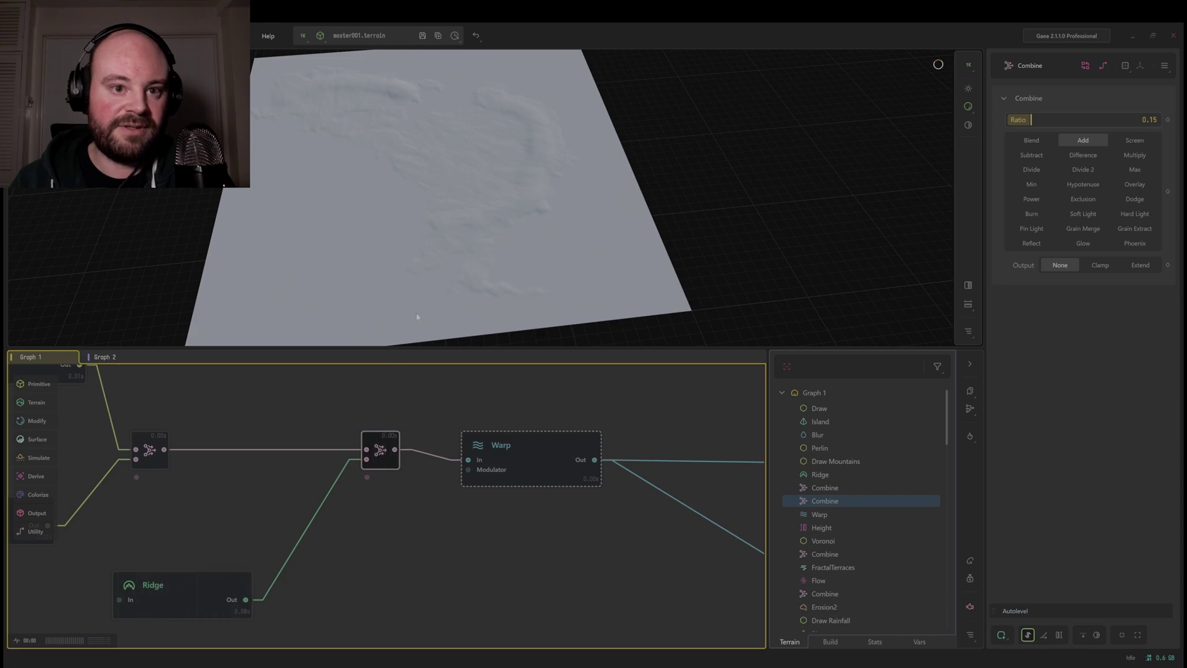
- Examine the combined mountain and ridge terrain feeding into Warp from several angles
left_click_drag(411, 304, 364, 306)
left_click_drag(463, 278, 411, 268)
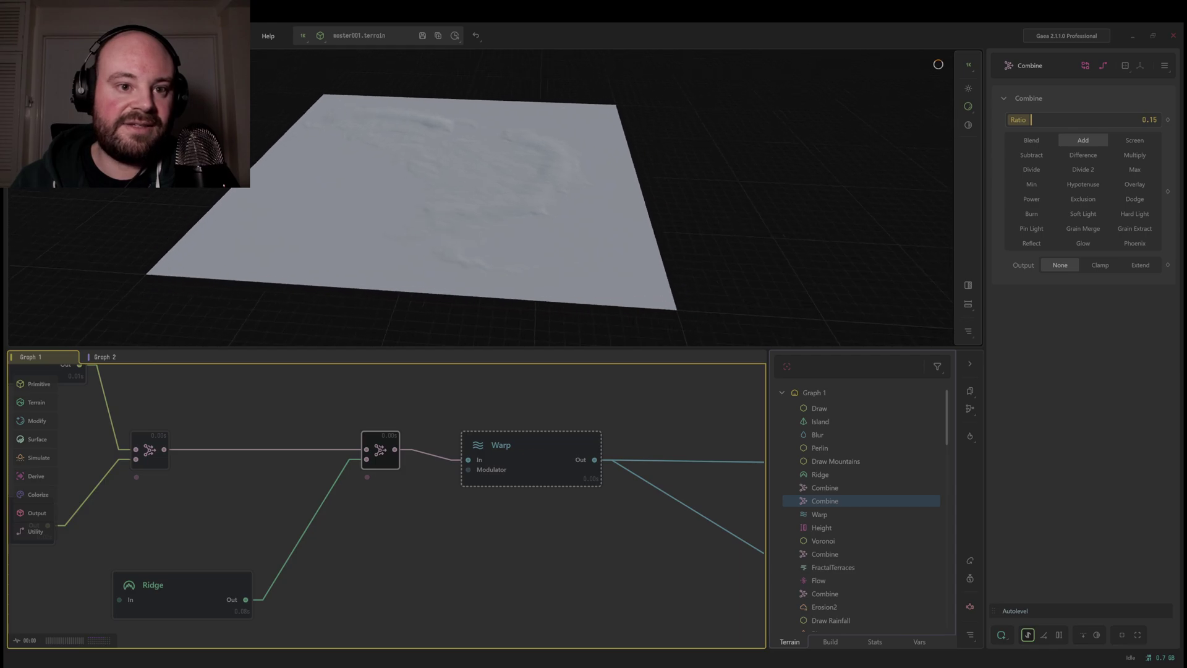
left_click_drag(513, 266, 532, 260)
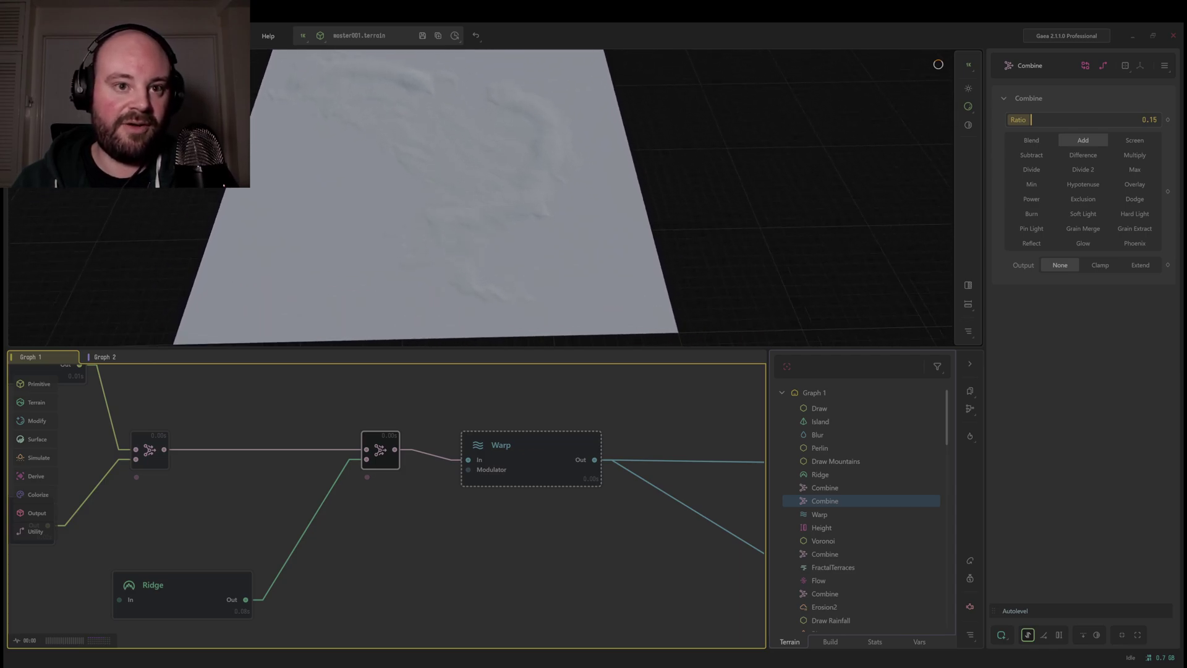
middle_click_drag(422, 413, 310, 415)
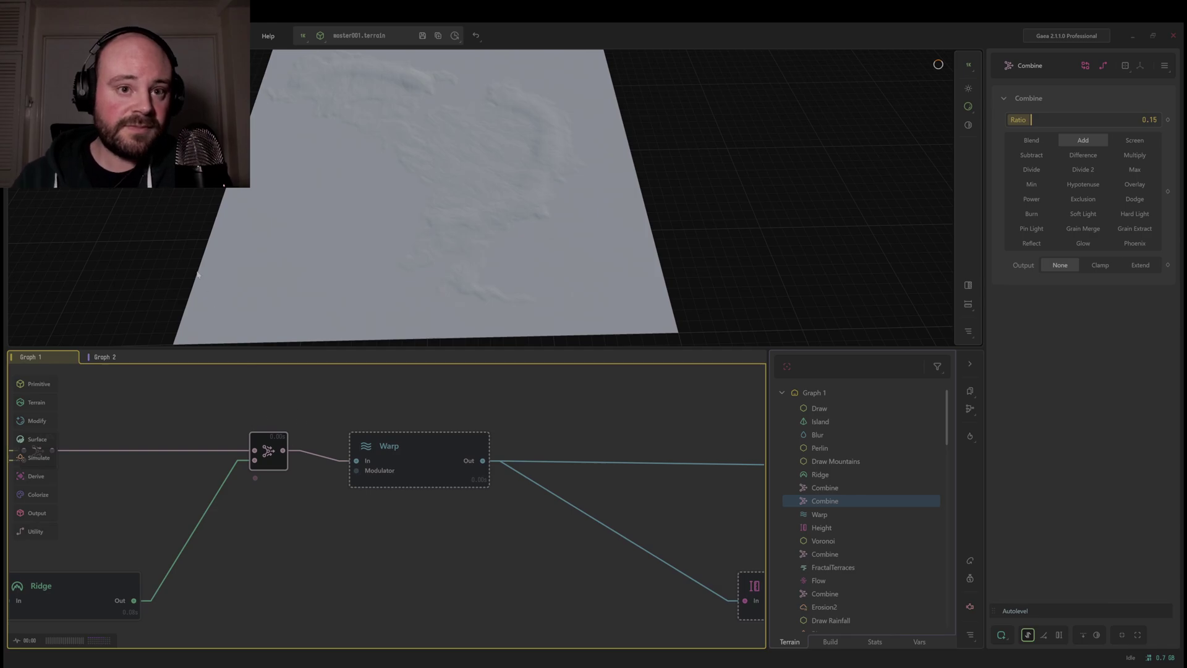
middle_click_drag(406, 416, 372, 401)
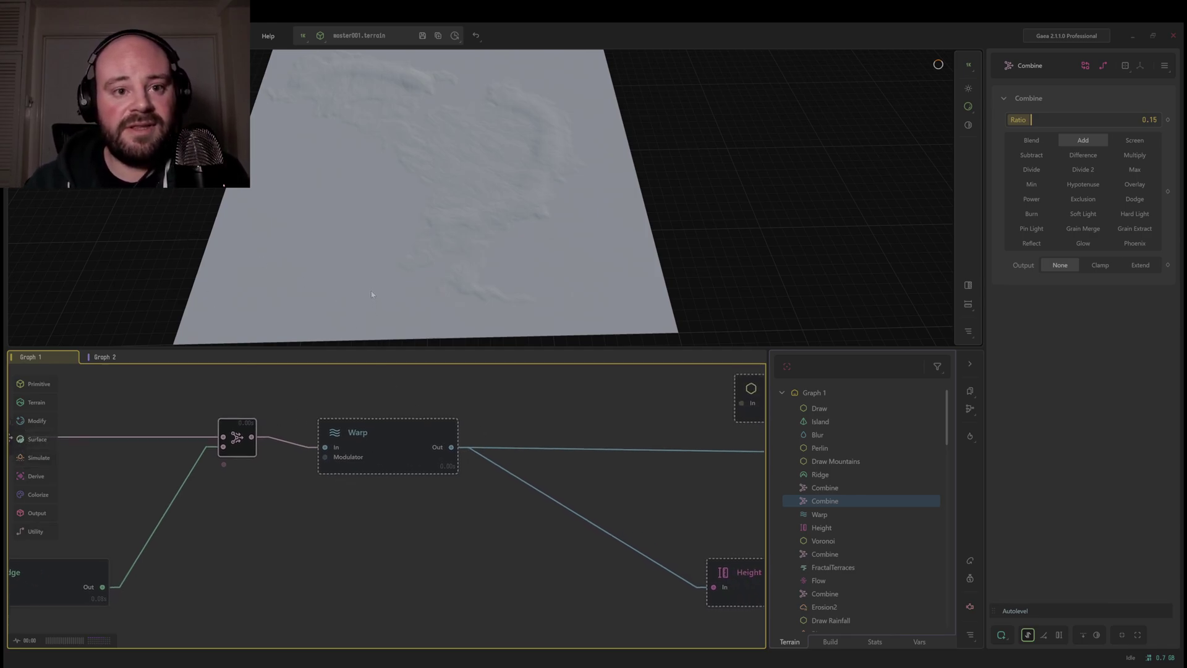
mouse_move(371, 291)
left_mouse_down()
mouse_move(398, 288)
mouse_move(390, 298)
left_mouse_up()
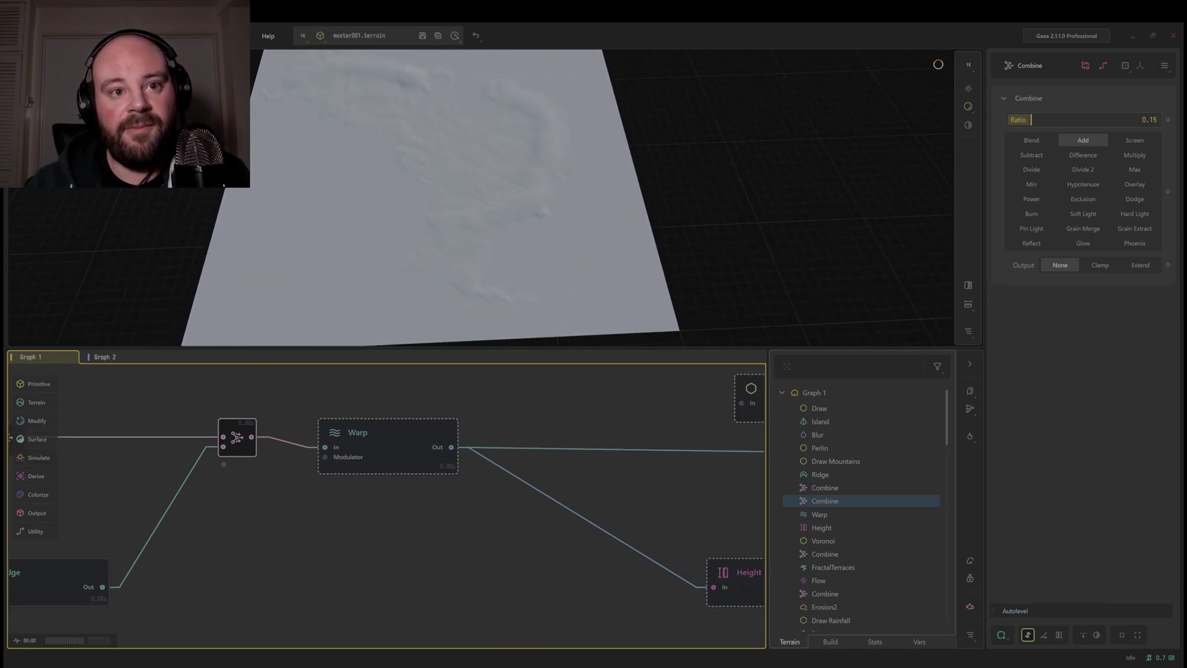
middle_click_drag(390, 298, 433, 332)
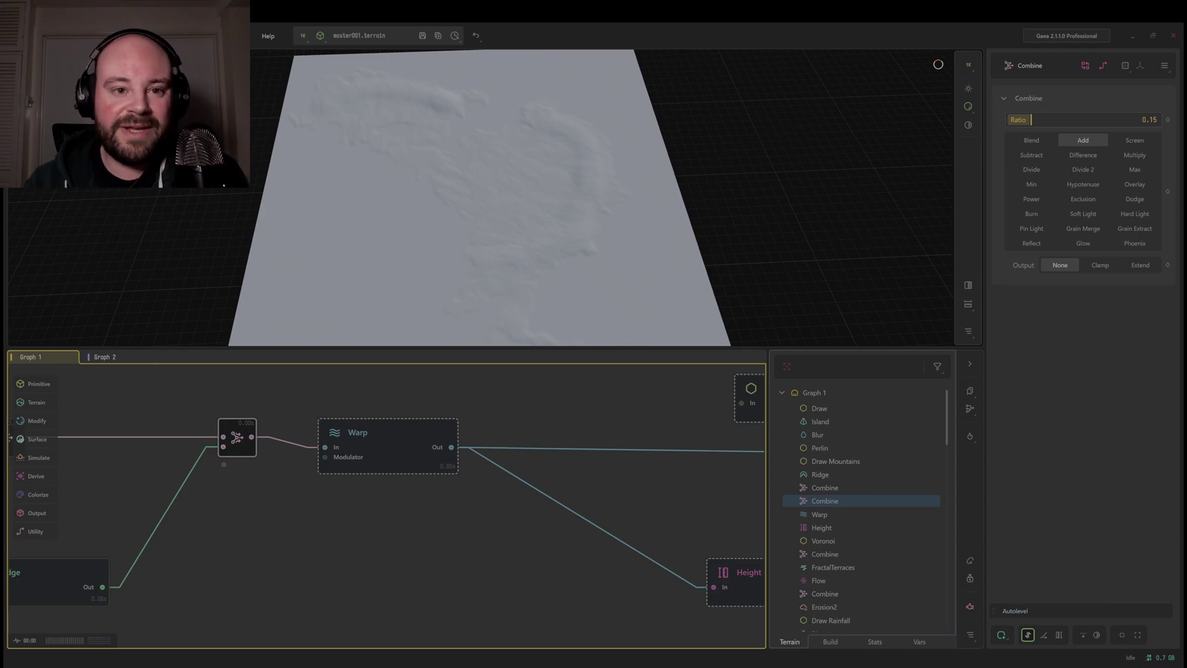
left_click_drag(432, 332, 421, 332)
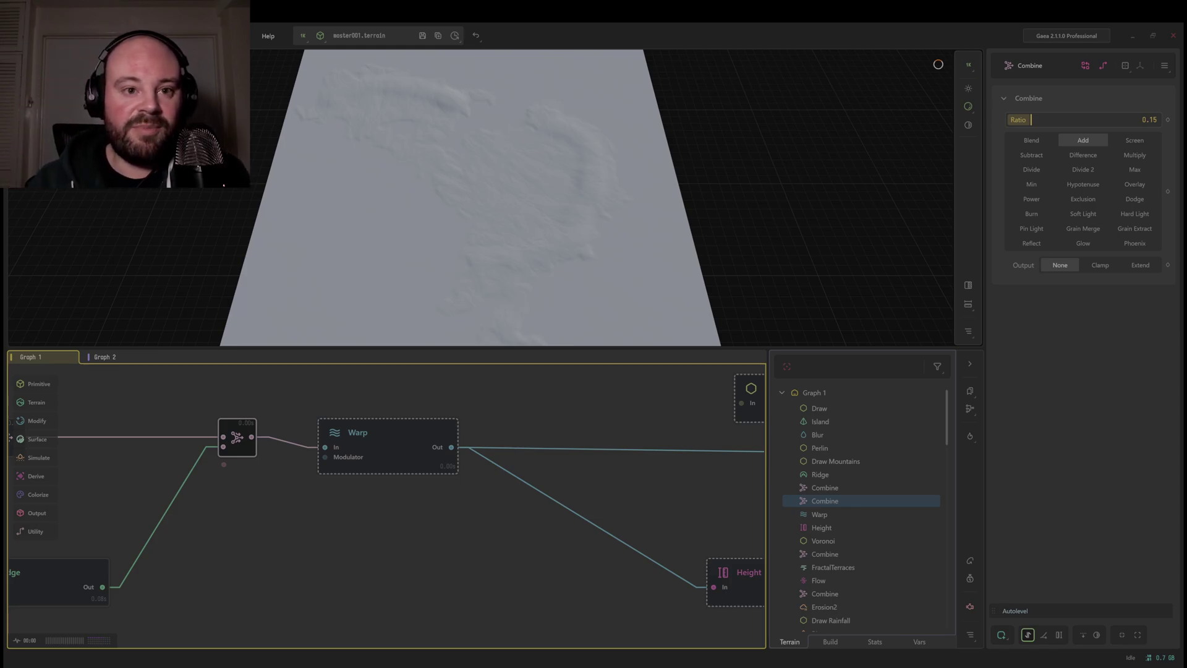
- Preview the Warp node and examine how it distorts the coastline and mountain ranges
left_click(391, 430)
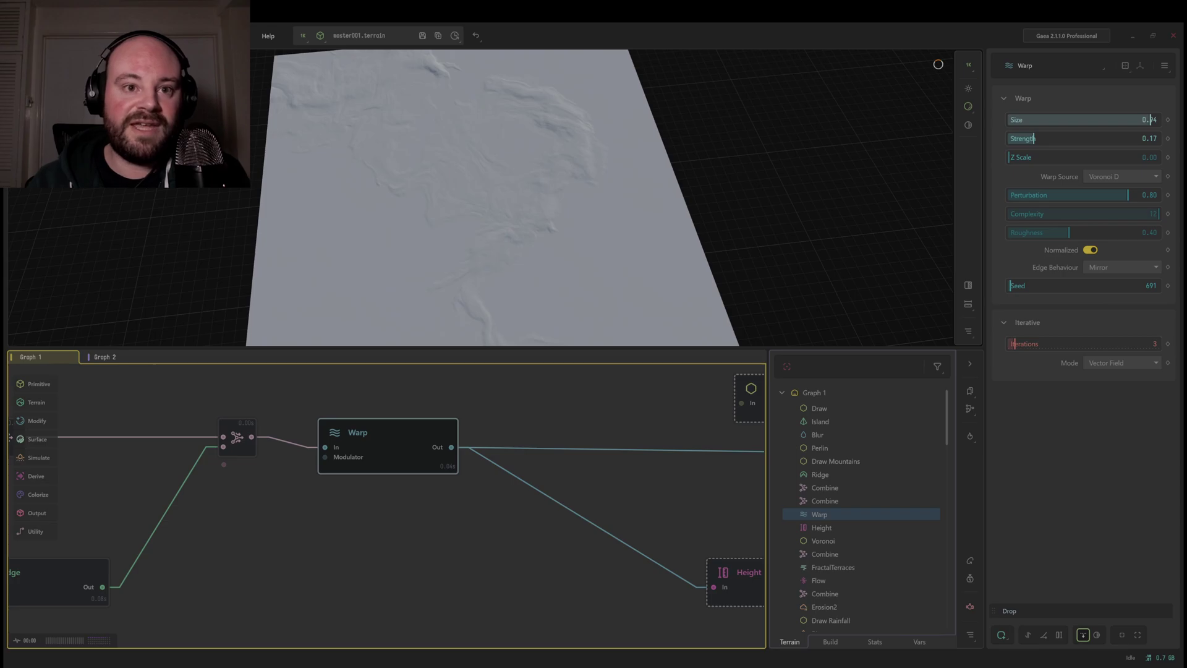
left_click_drag(495, 204, 470, 204)
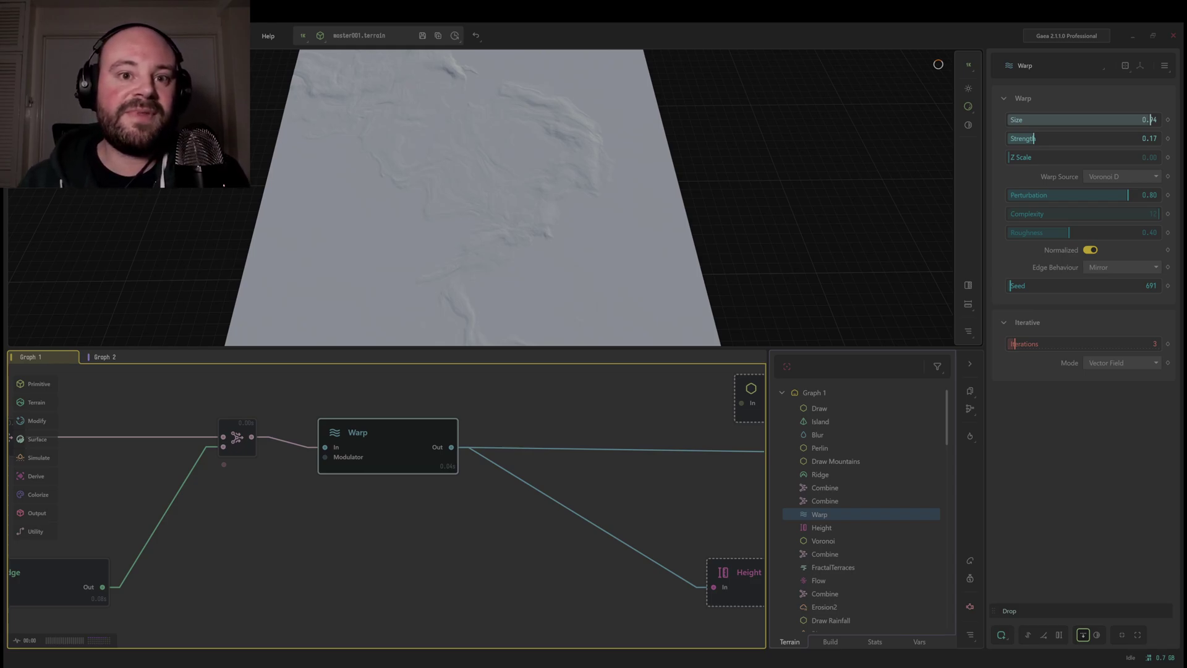
middle_click_drag(547, 232, 358, 228)
left_click_drag(494, 204, 578, 207)
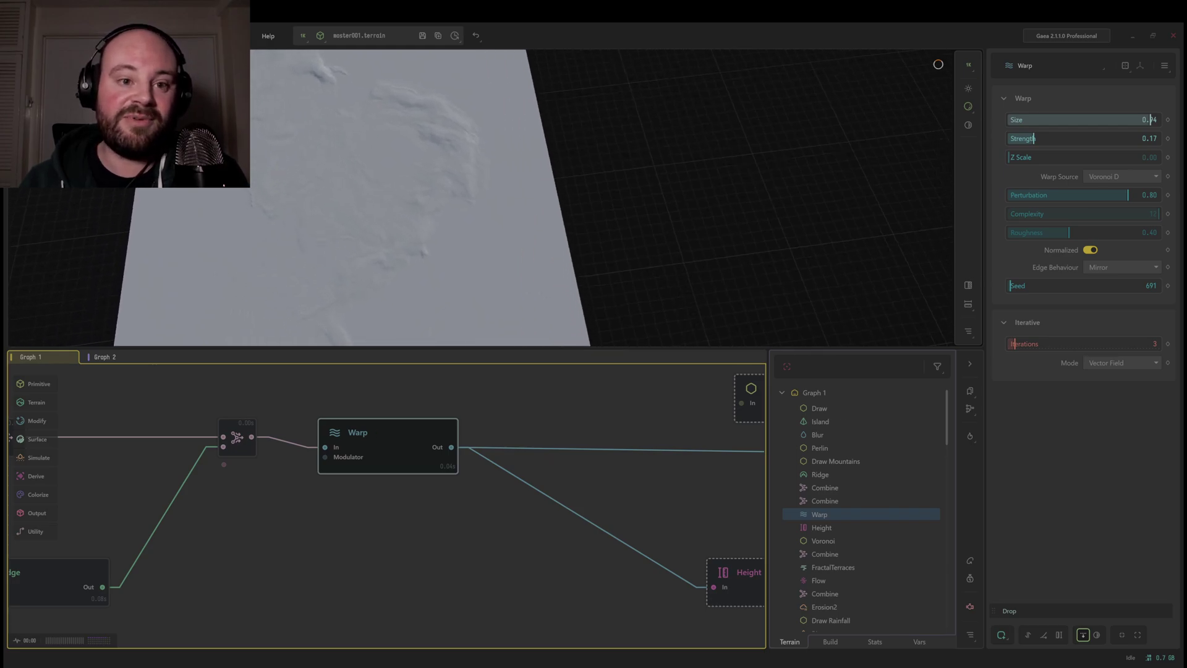
middle_click_drag(476, 185, 510, 209)
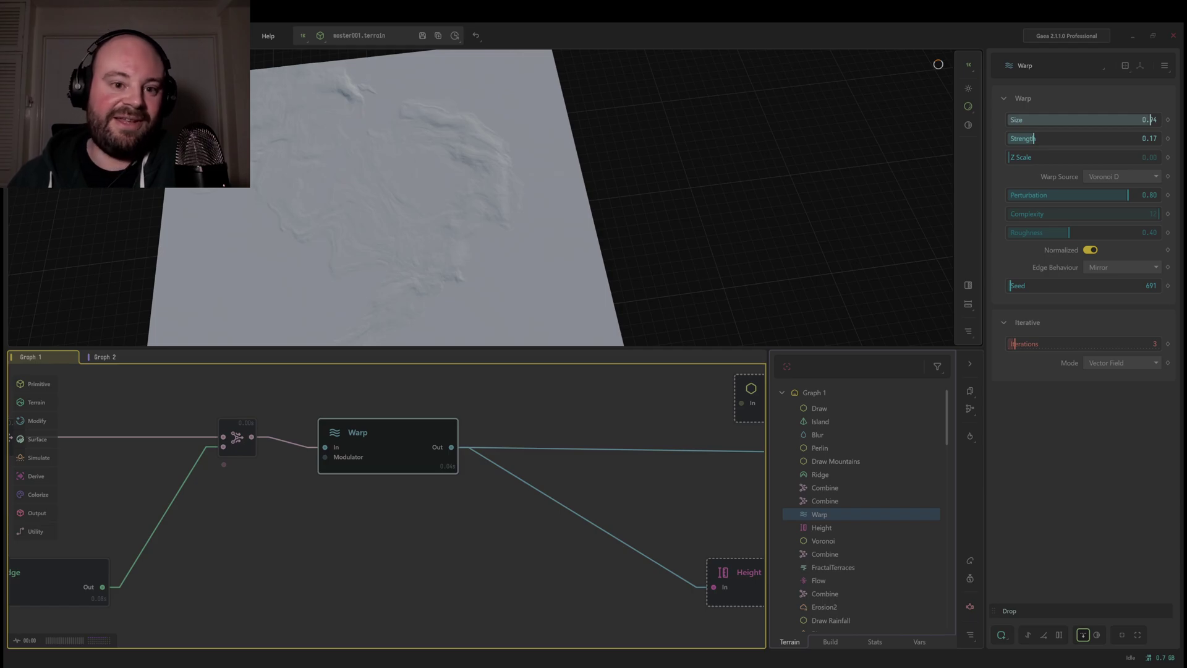
middle_click_drag(459, 277, 376, 206)
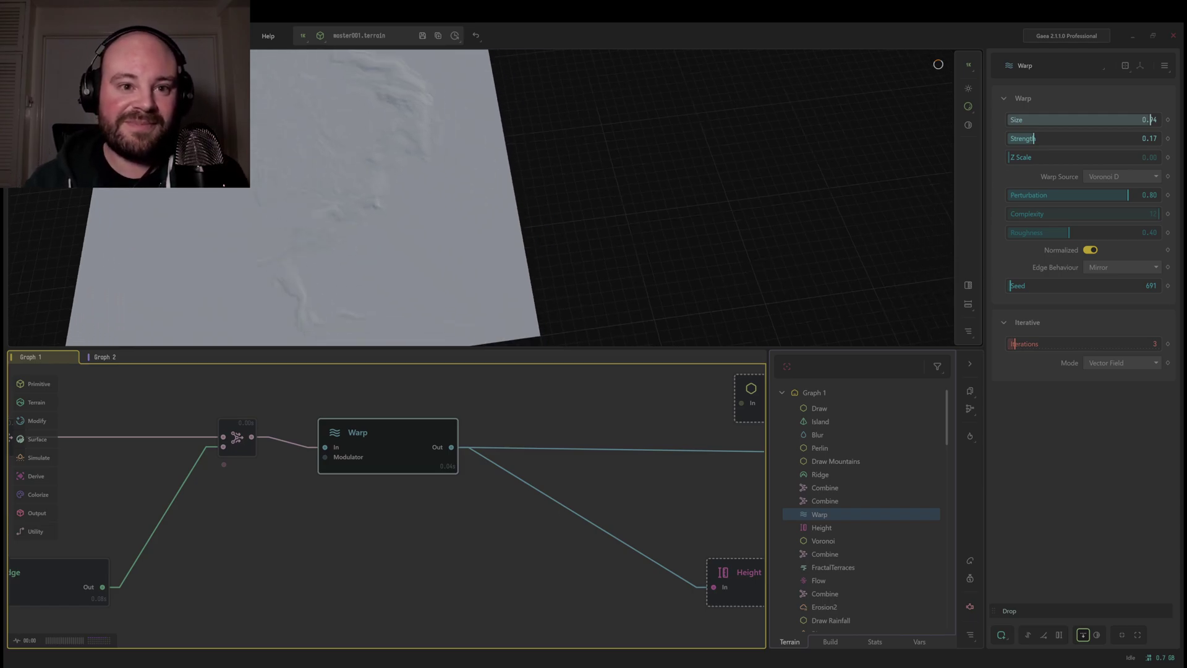
left_click_drag(460, 204, 427, 204)
middle_click_drag(427, 204, 502, 288)
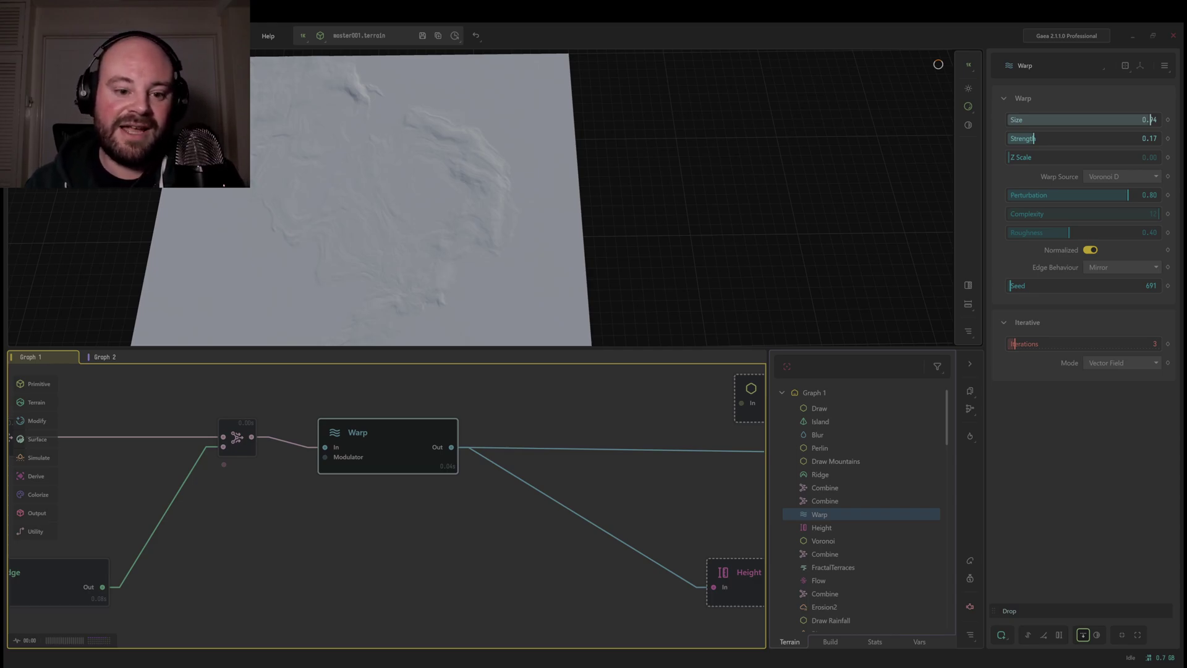
- Preview the Combine node that merges Voronoi into the warped terrain and examine the roughened mountain ranges up close
middle_click_drag(546, 443, 384, 443)
scroll(522, 458, "down", 1)
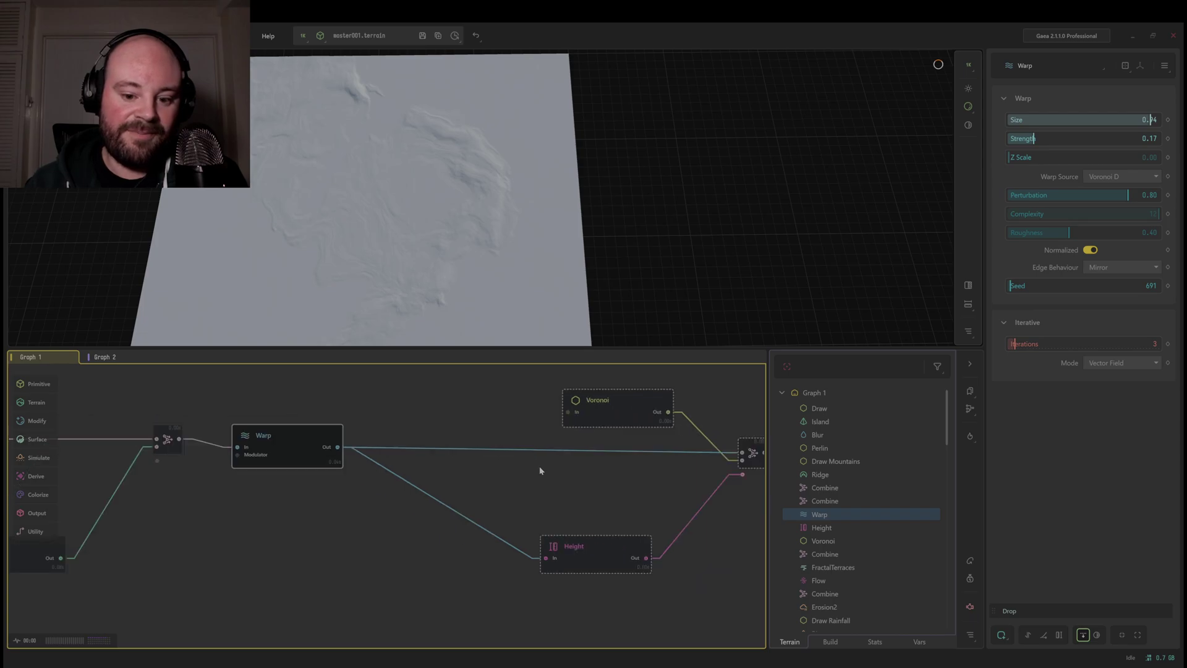
middle_click_drag(560, 470, 462, 480)
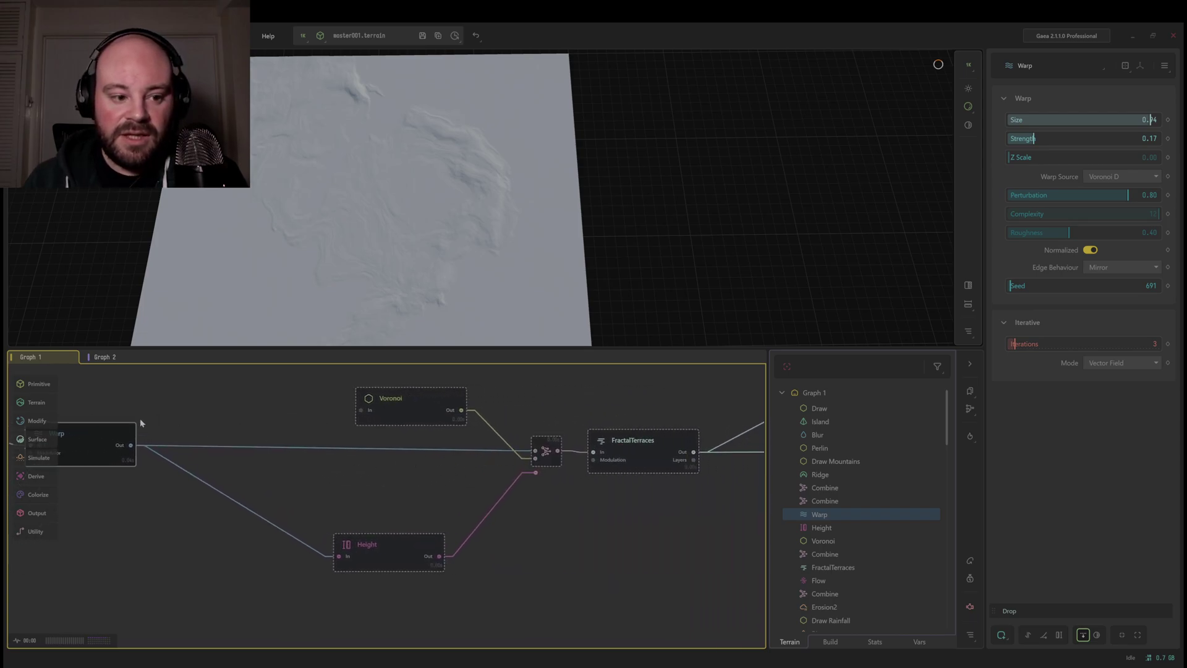
middle_click_drag(303, 479, 318, 500)
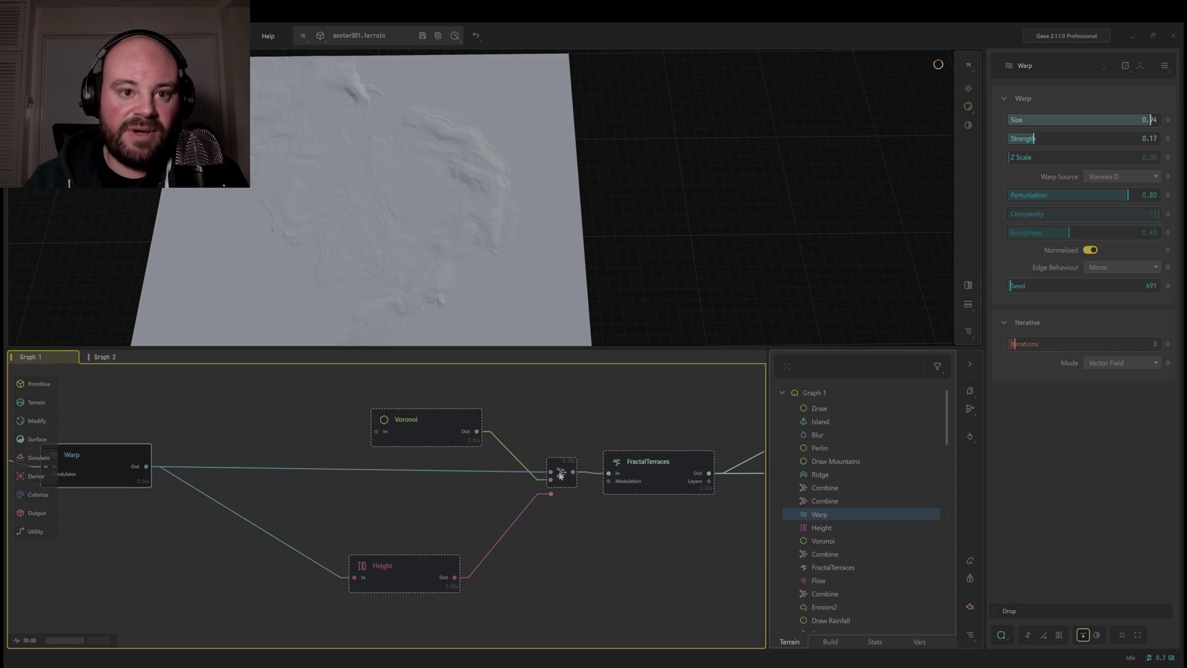
left_click(557, 478)
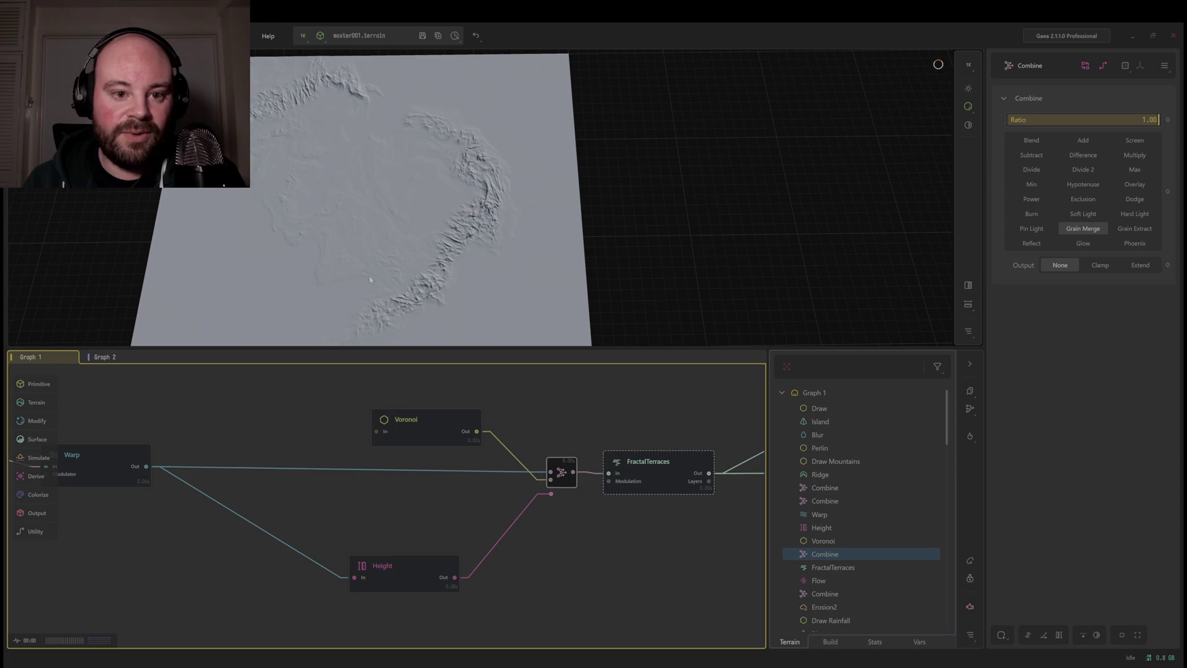
left_click_drag(369, 279, 371, 247)
scroll(480, 197, "up", 3)
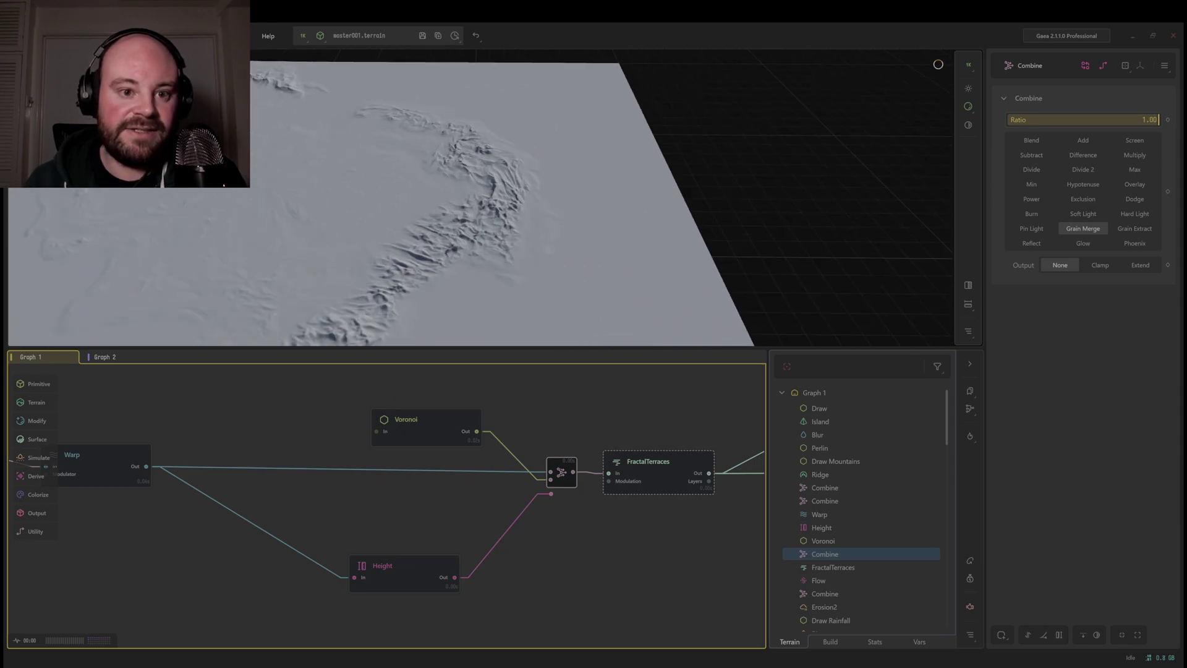
scroll(480, 198, "down", 3)
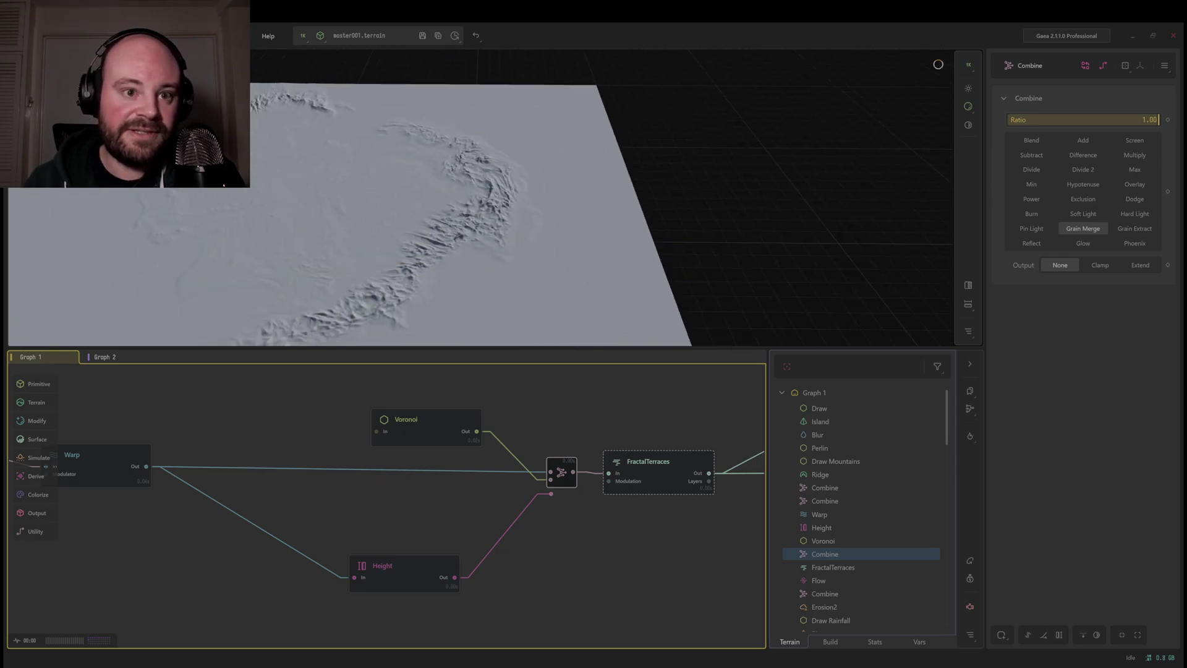
scroll(480, 198, "down", 2)
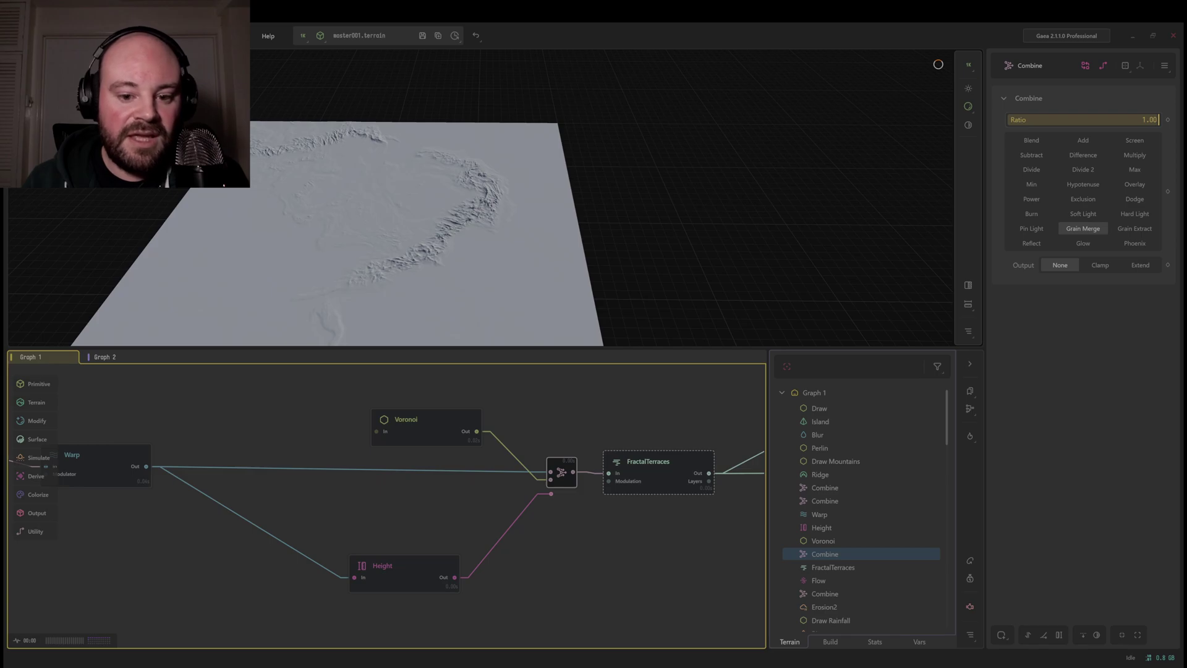
- Set the Height node's minimum range to 0.90 and falloff to 0.69, then preview the Voronoi Combine node's mountains
left_click(404, 573)
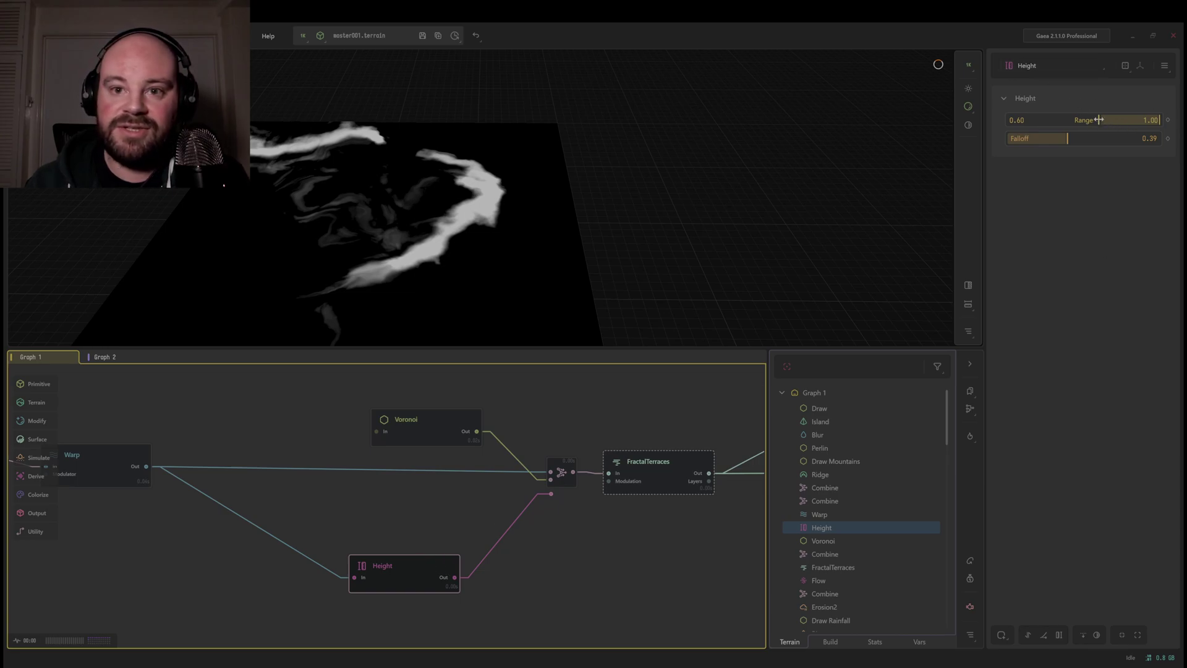
left_click_drag(1098, 120, 1135, 120)
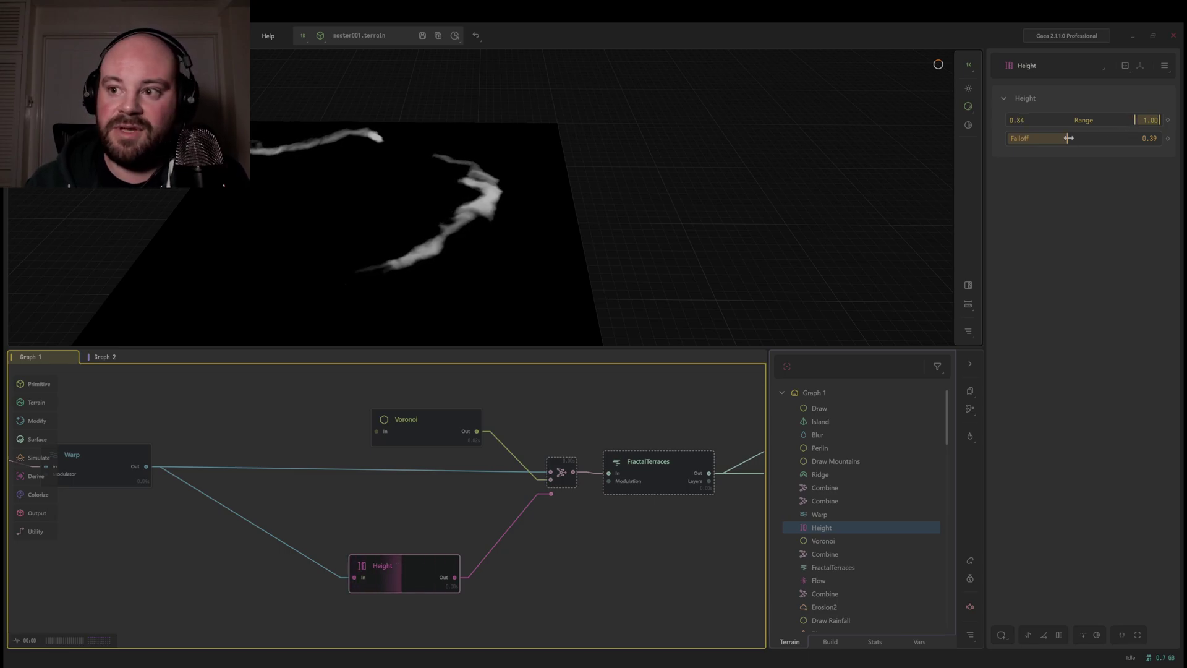
left_click_drag(1067, 138, 1145, 120)
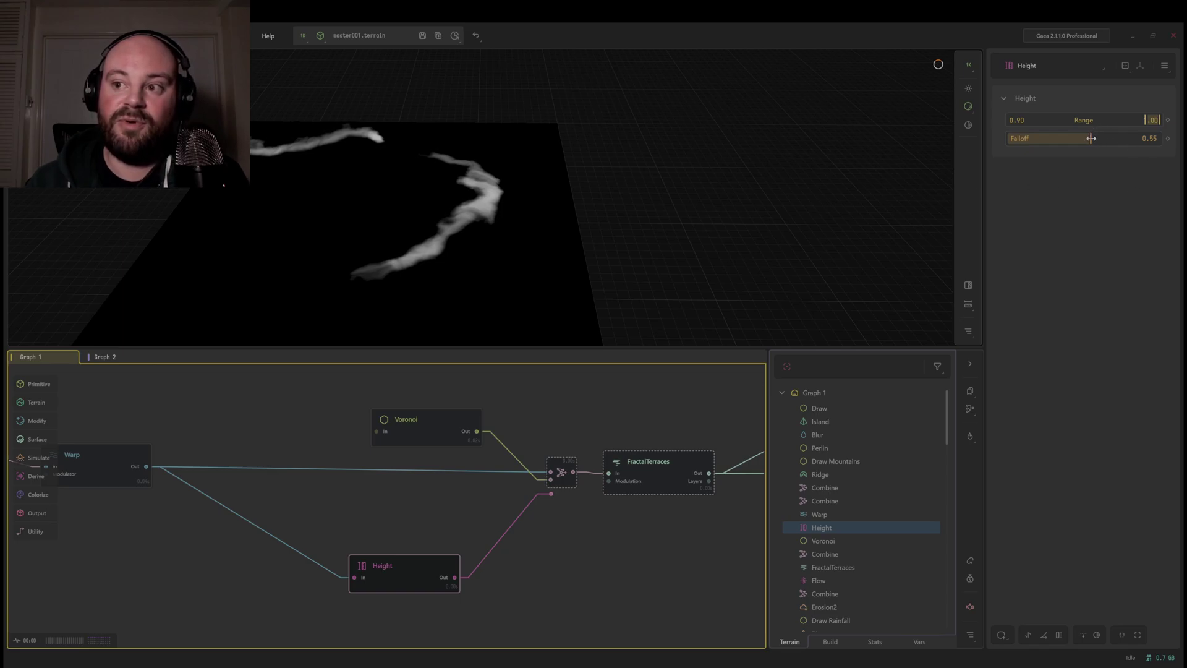
left_click_drag(1091, 139, 1112, 140)
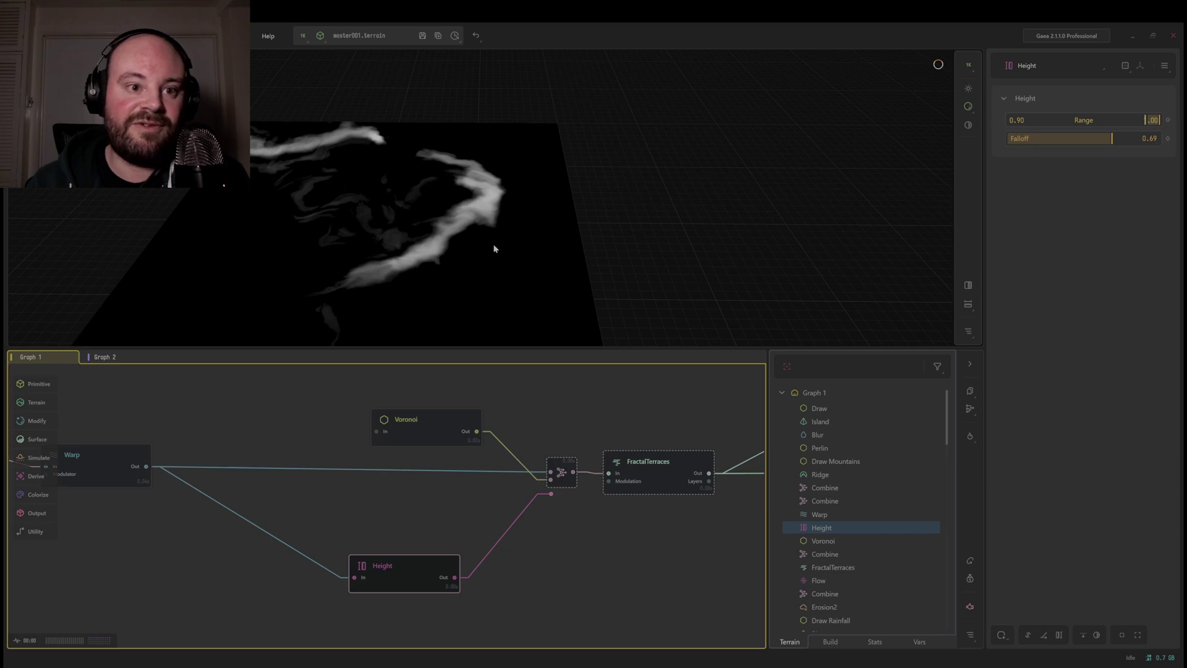
left_click(561, 473)
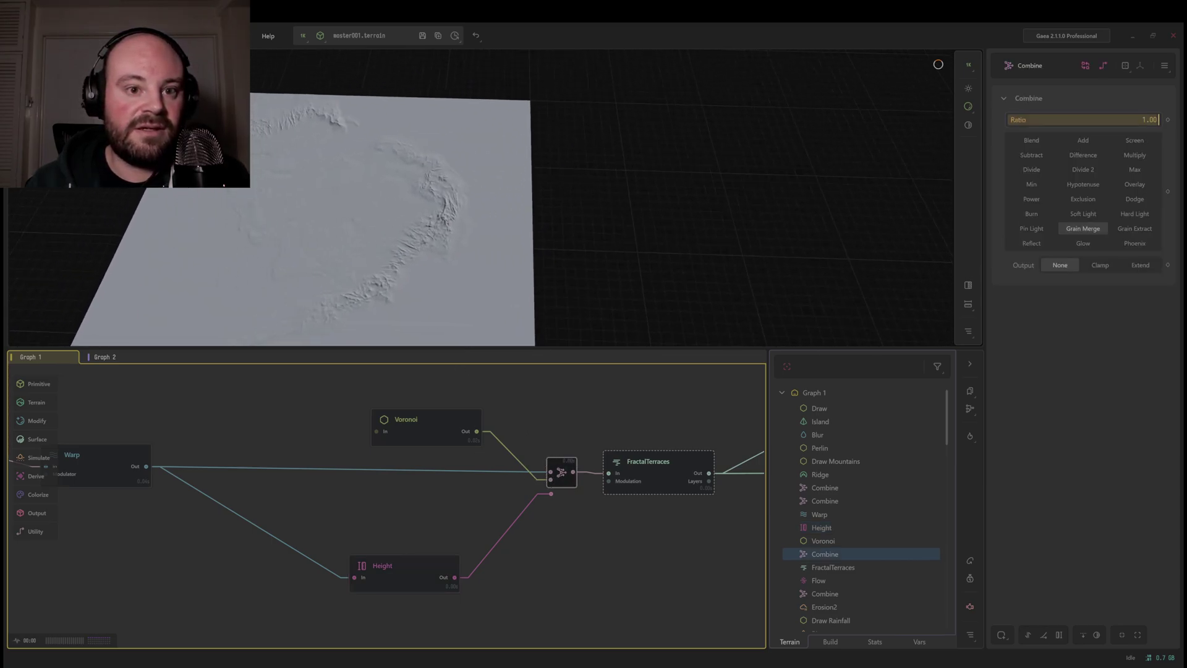
scroll(481, 197, "up", 3)
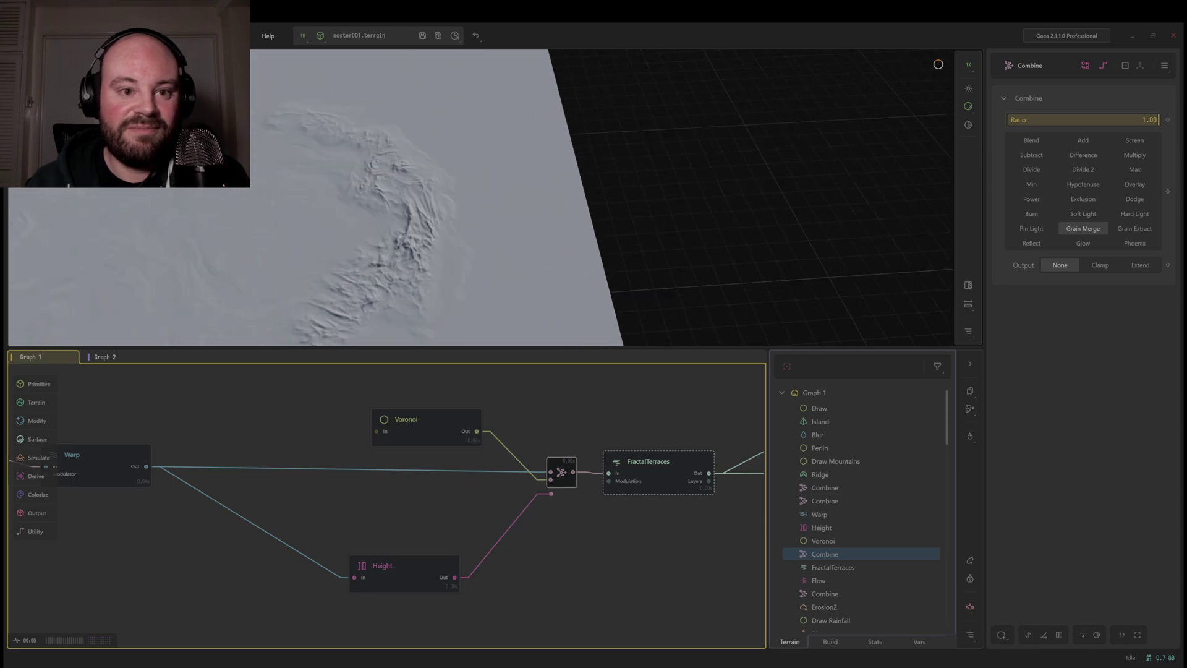
mouse_move(464, 198)
left_mouse_down()
mouse_move(507, 213)
mouse_move(523, 161)
mouse_move(516, 204)
mouse_move(464, 201)
left_mouse_up()
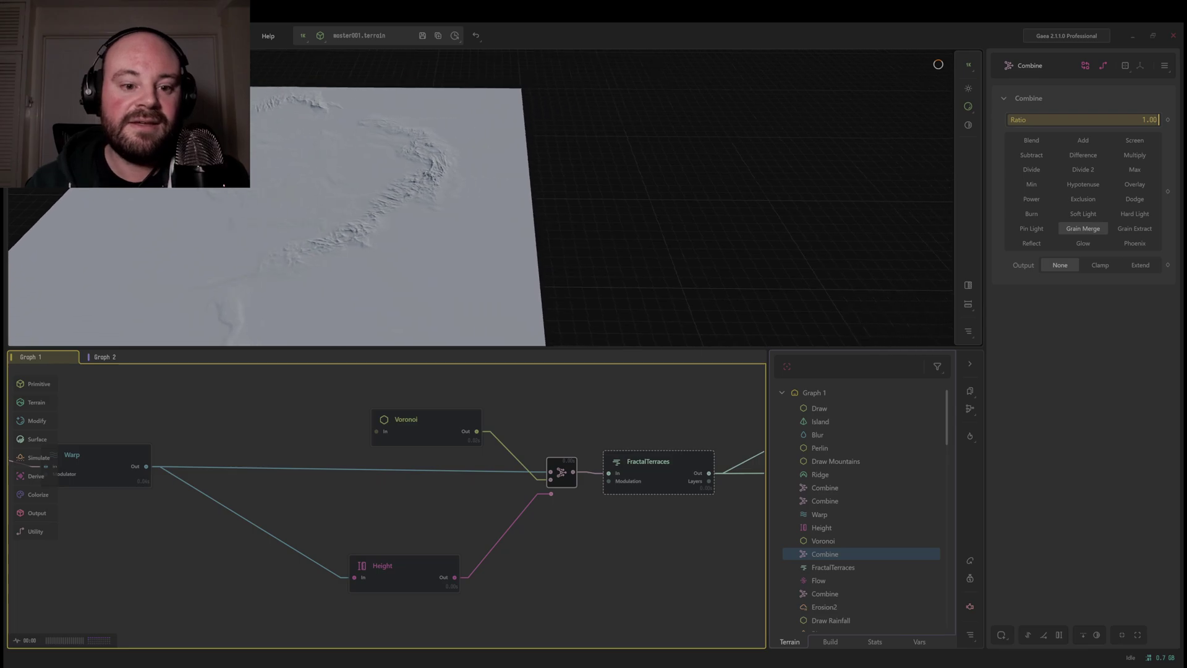
- Preview the FractalTerraces node and inspect the terracing it adds to the terrain
left_click_drag(642, 570, 577, 580)
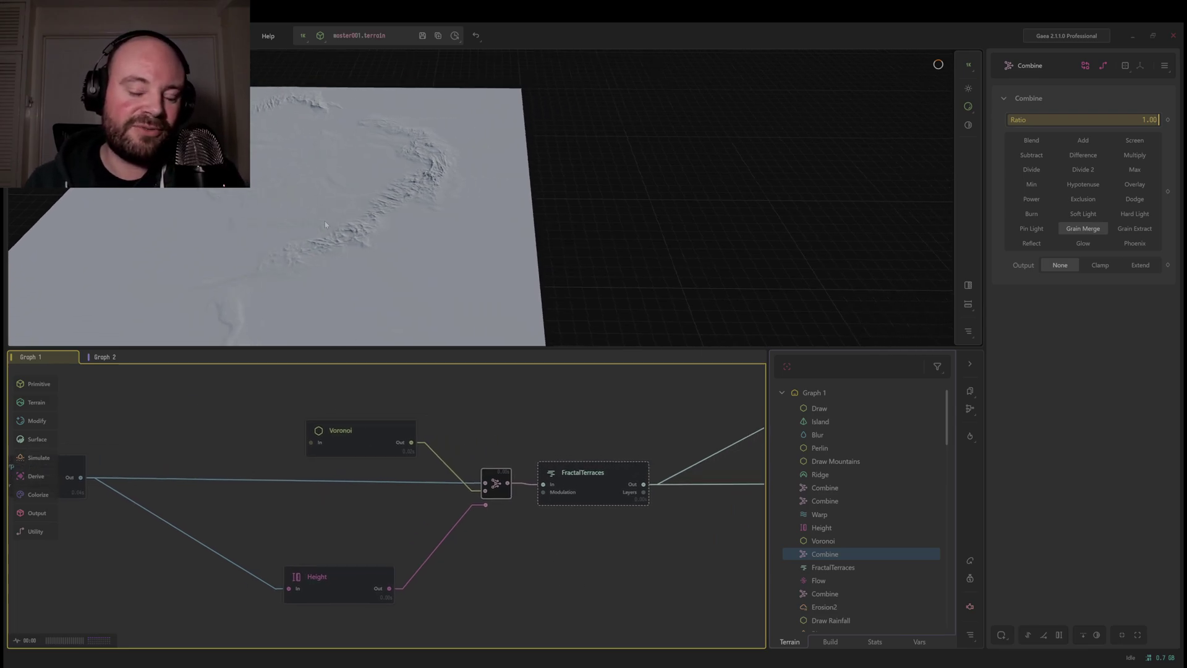
left_click_drag(607, 416, 456, 438)
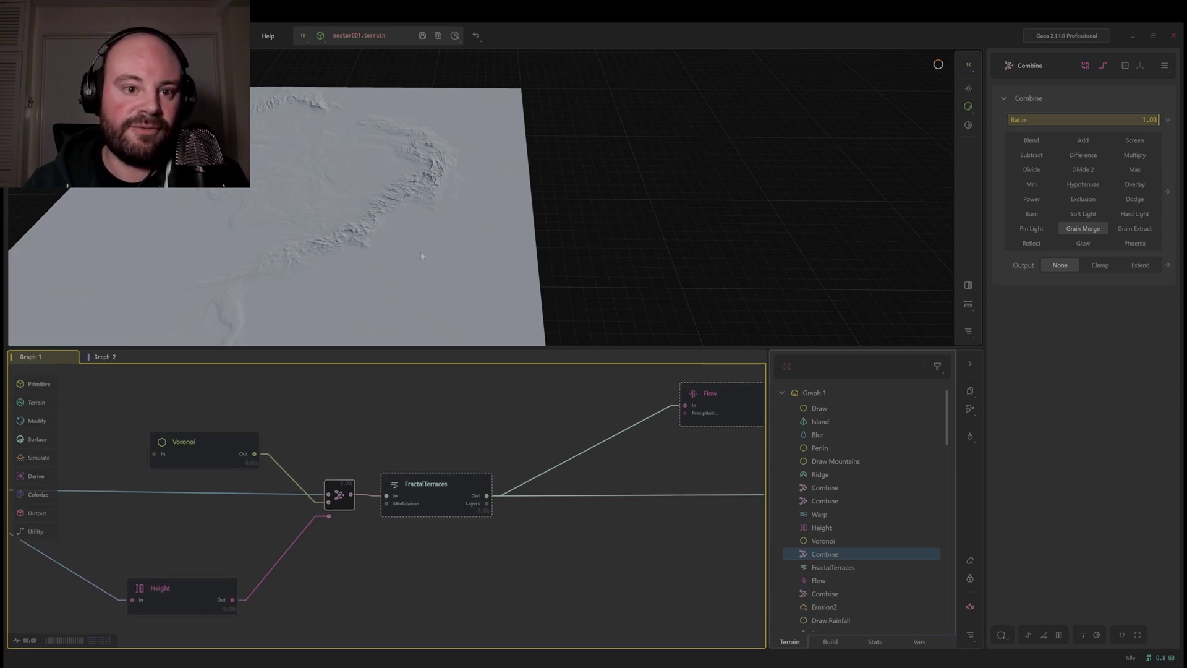
middle_click_drag(422, 256, 408, 303)
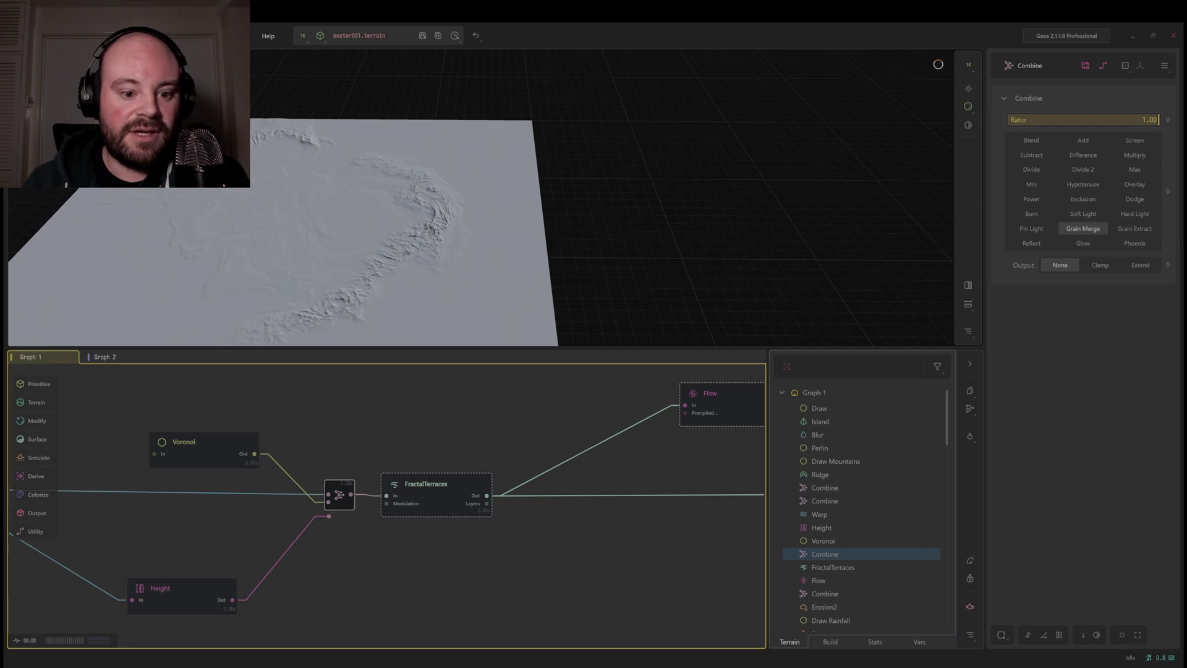
left_click(415, 496)
mouse_move(368, 308)
left_mouse_down()
mouse_move(354, 266)
mouse_move(350, 331)
mouse_move(369, 324)
left_mouse_up()
- Examine the Flow node's map and the Combine node that subtracts it from the terraced terrain ahead of Erosion2
middle_click_drag(617, 421, 401, 419)
middle_click_drag(550, 458, 432, 498)
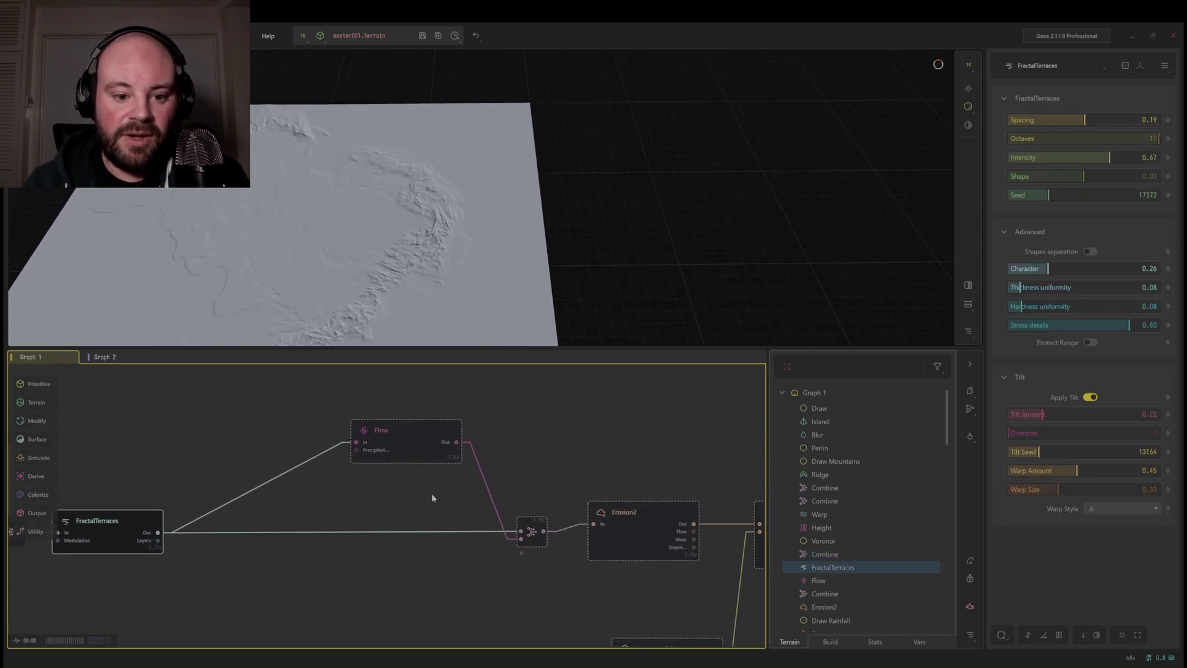
left_click(386, 442)
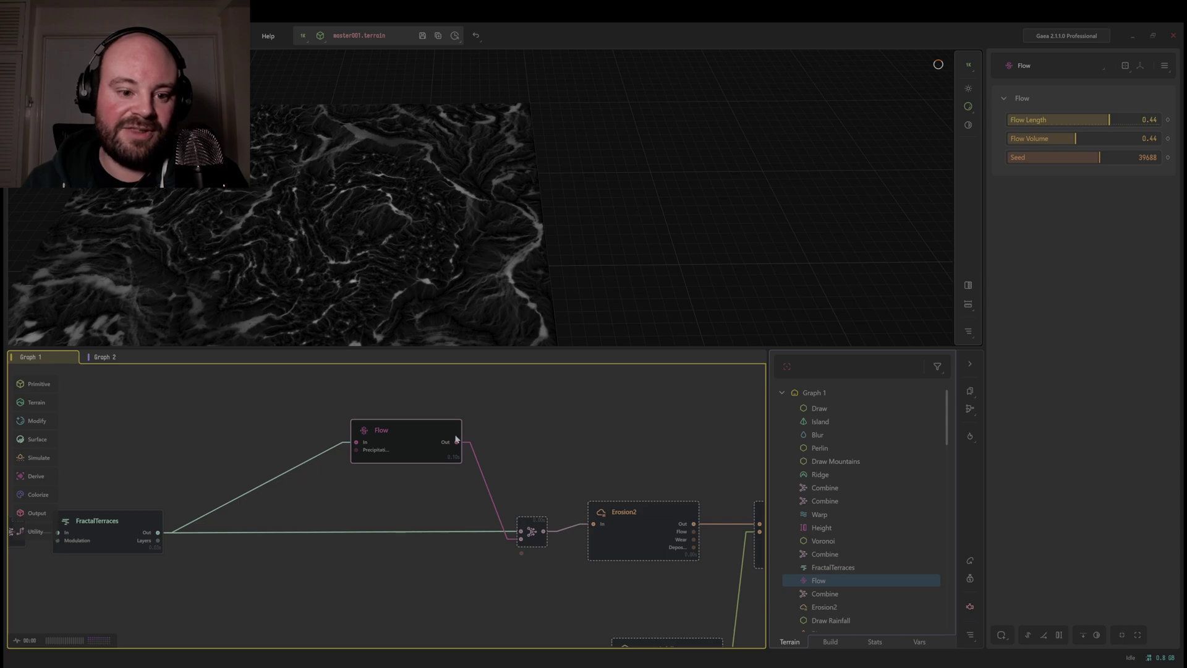
middle_click_drag(421, 486, 351, 466)
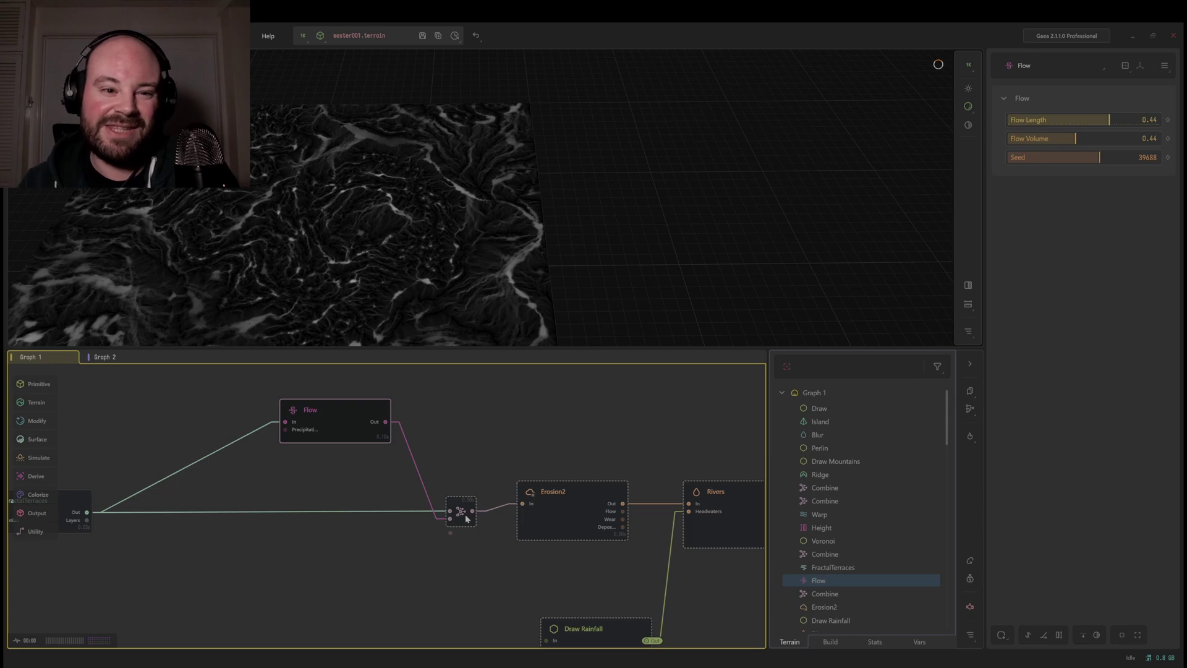
left_click(466, 517)
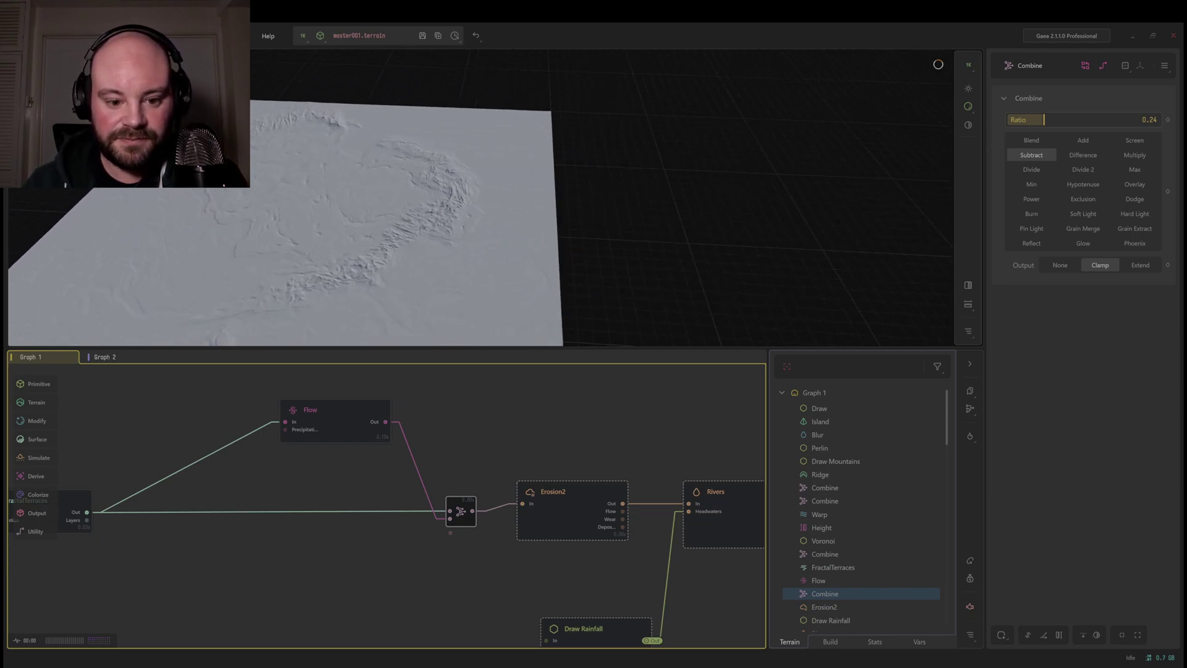
middle_click_drag(550, 518, 542, 511)
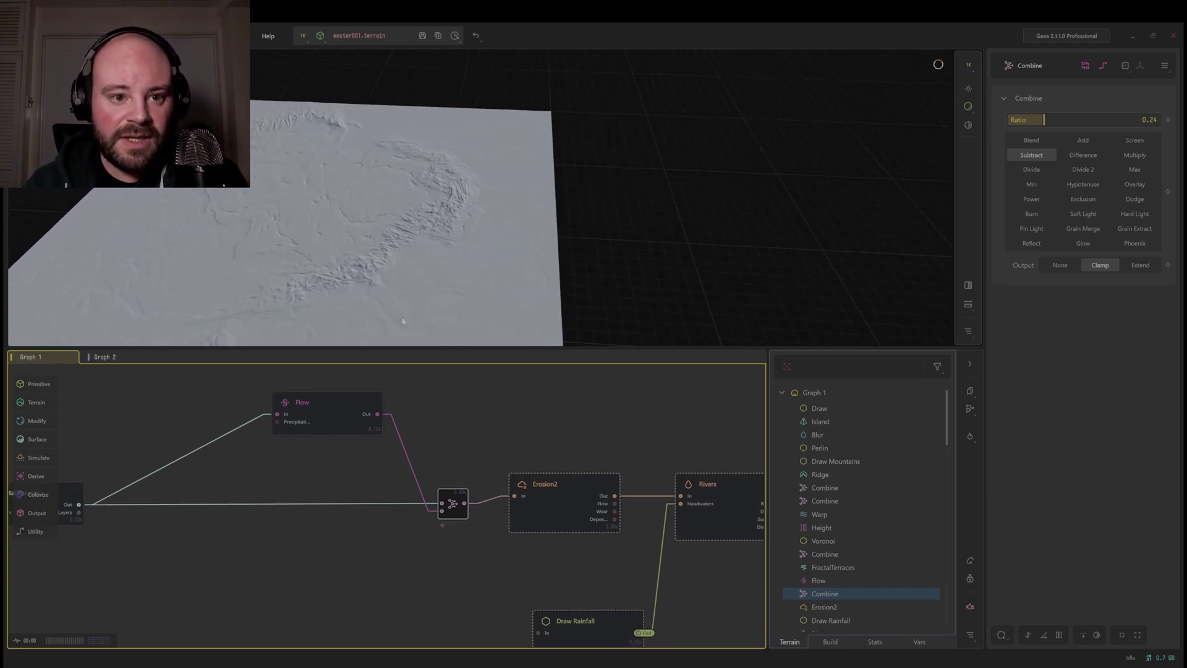
- Preview the Erosion2 node and inspect the eroded mountain range up close
left_click(542, 510)
left_click_drag(405, 284, 433, 290)
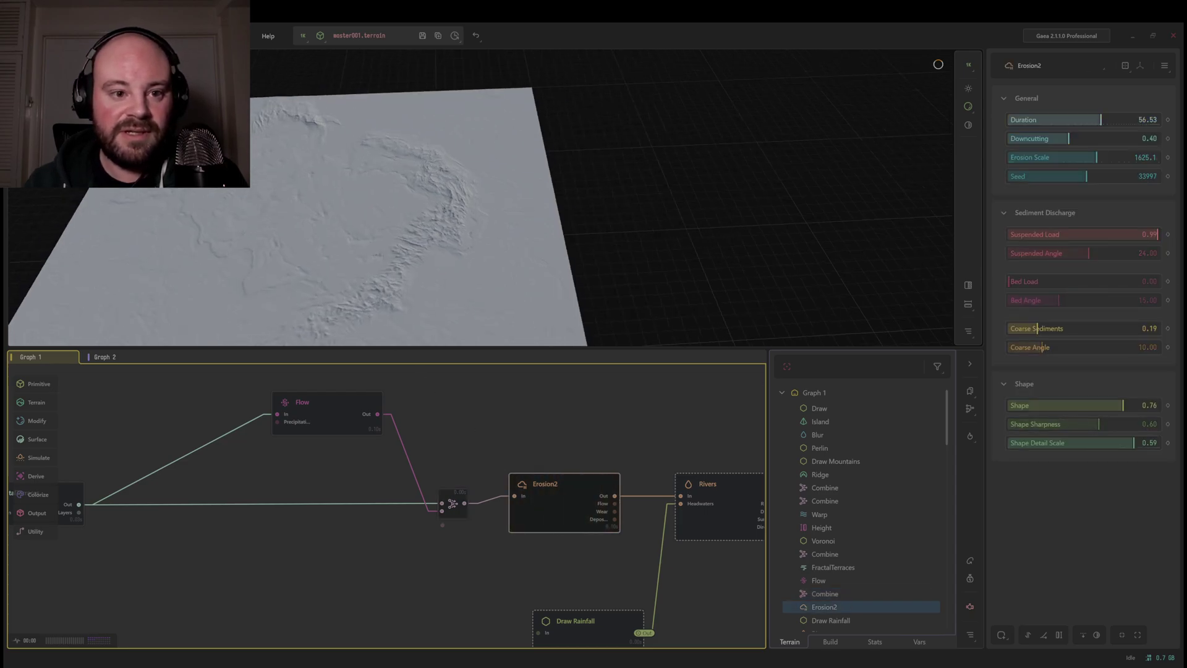
scroll(432, 291, "up", 3)
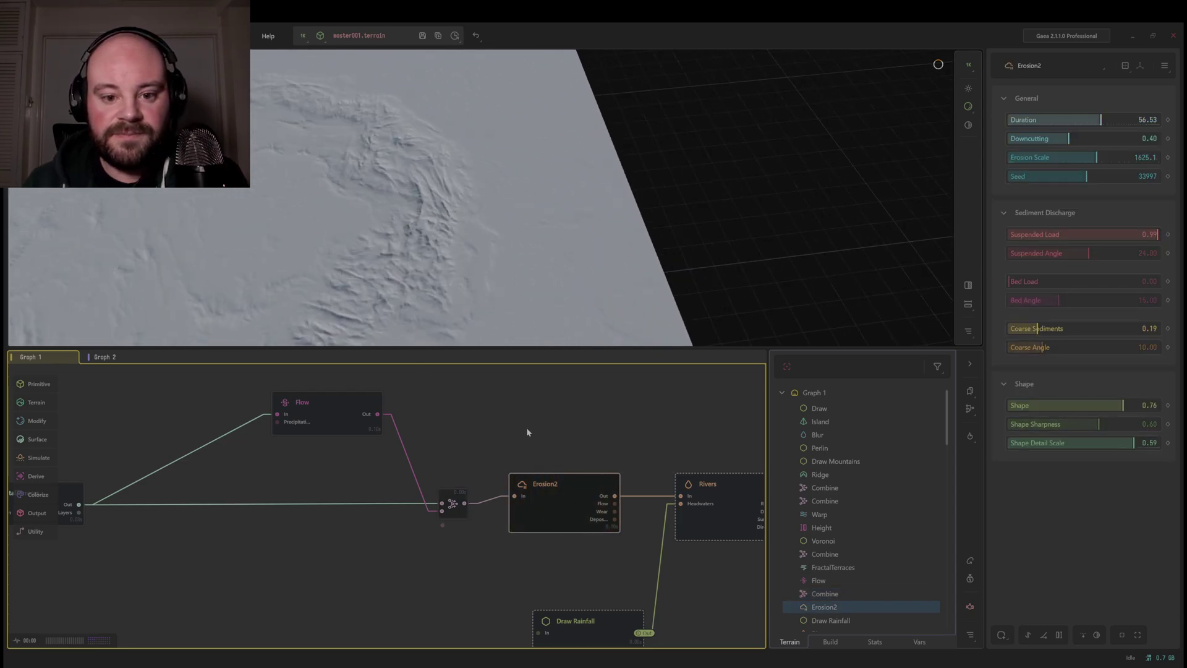
middle_click_drag(602, 559, 363, 520)
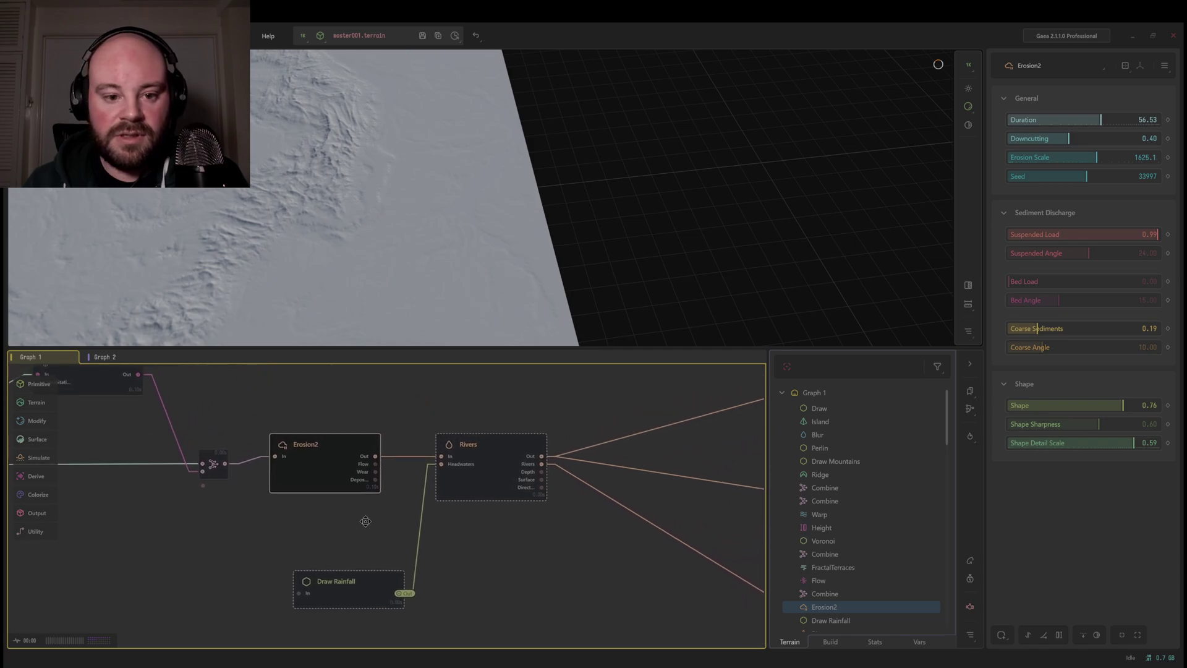
scroll(480, 197, "down", 3)
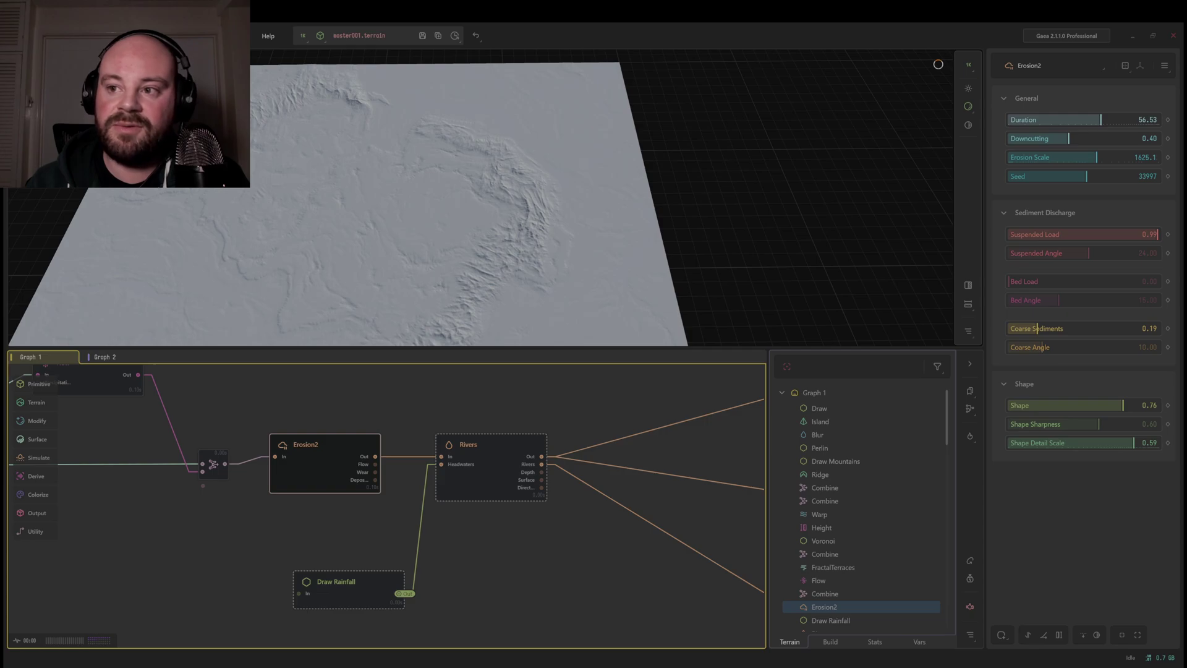
- Set the Erosion2 node's Duration to 54.53 and examine the eroded terrain from several angles
left_click_drag(1101, 119, 1080, 120)
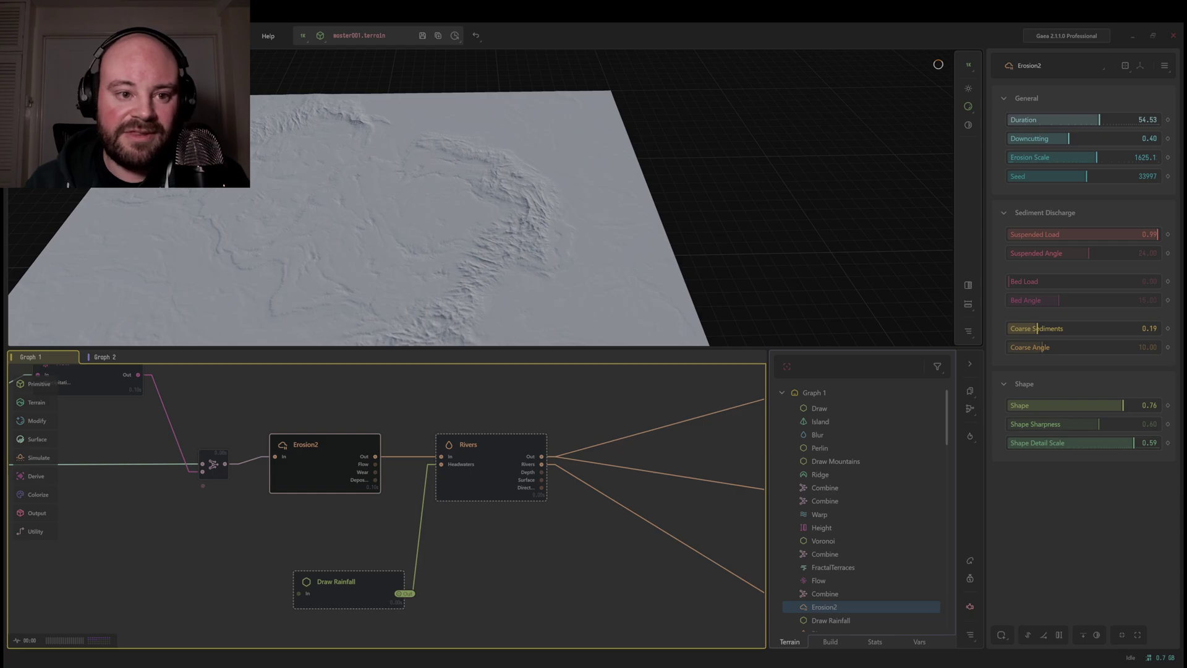
middle_click_drag(463, 525, 463, 533)
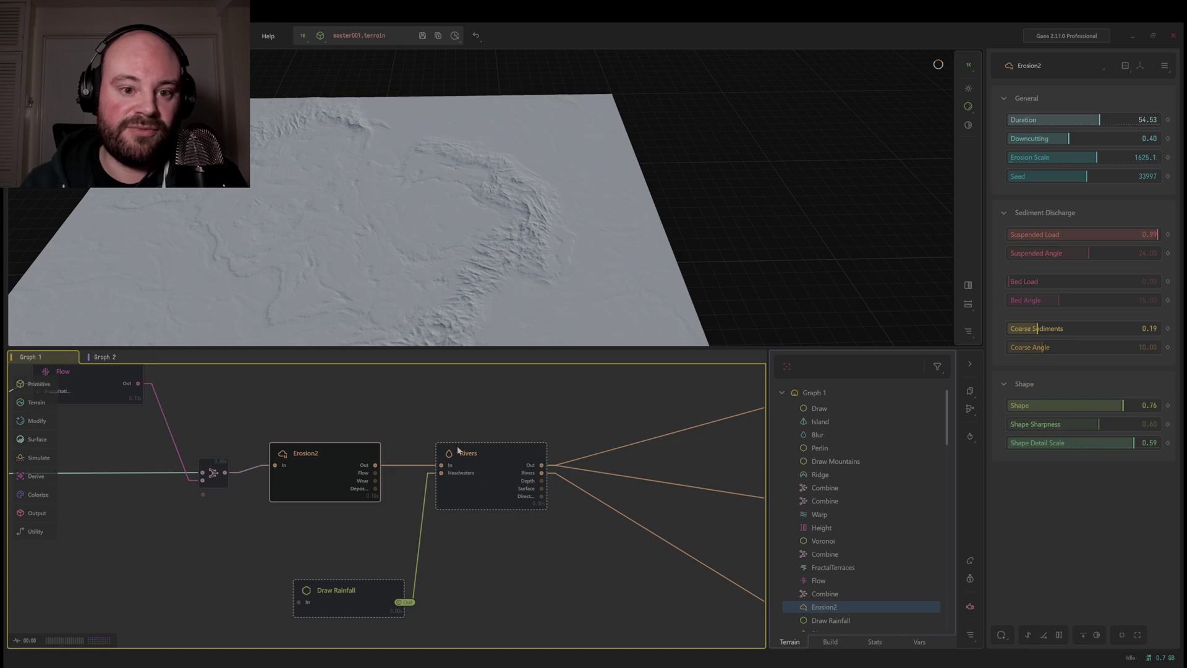
middle_click_drag(455, 272, 269, 204)
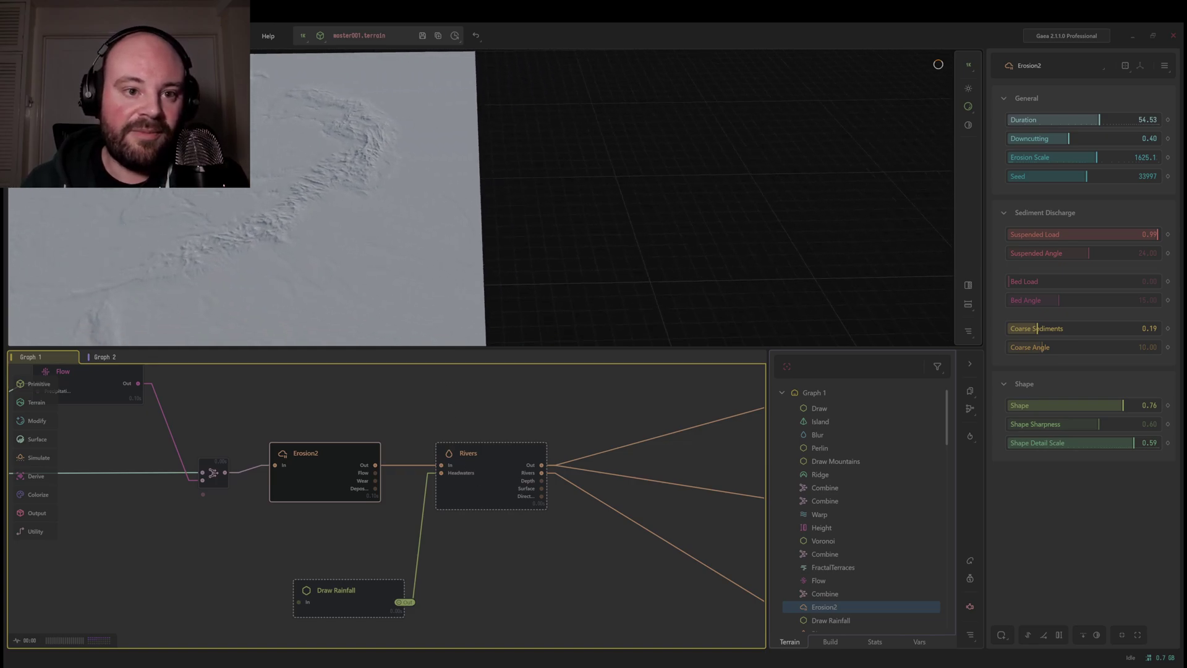
left_click_drag(433, 205, 514, 207)
middle_click_drag(427, 198, 501, 211)
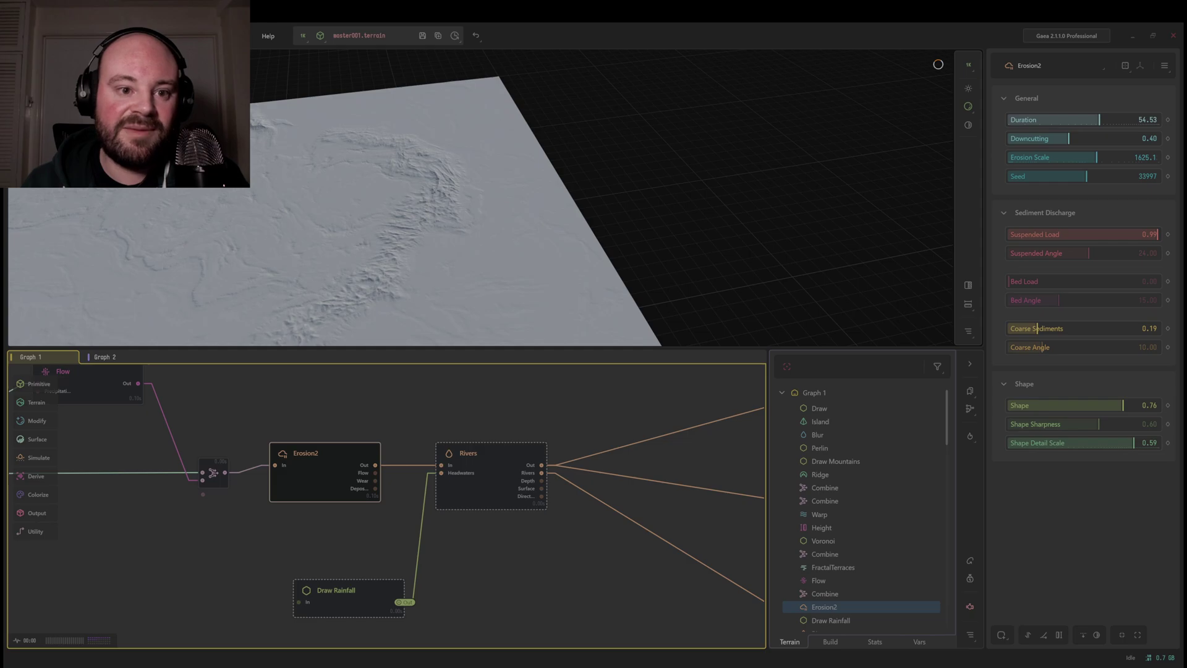
middle_click_drag(433, 204, 449, 176)
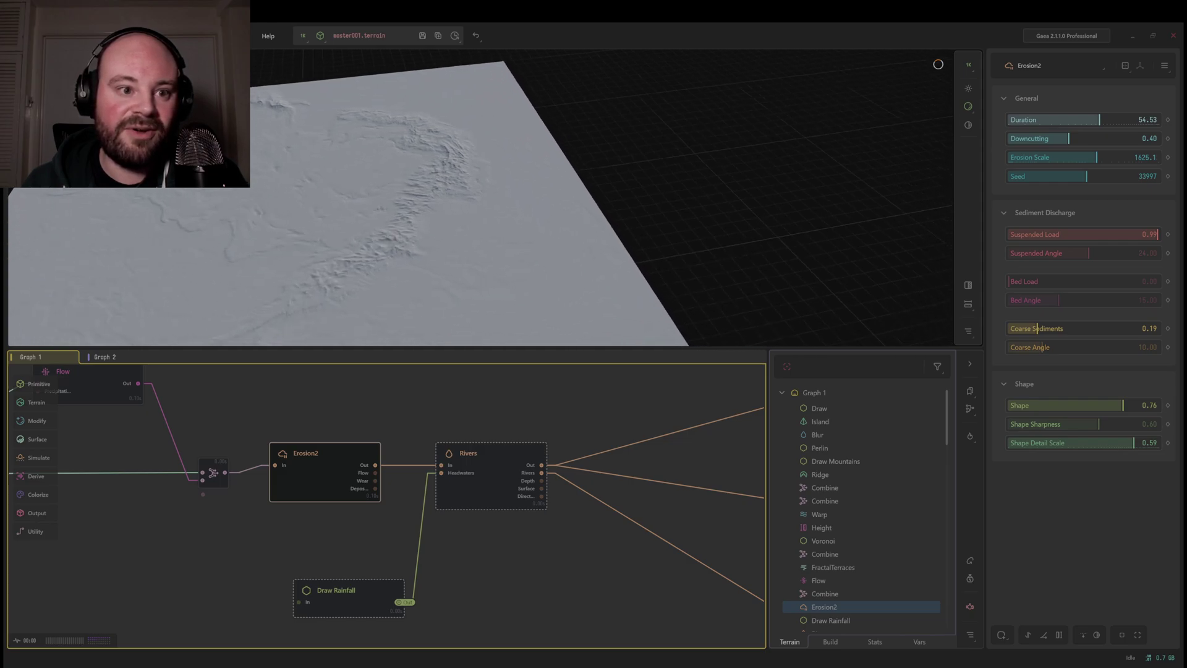
- Go back upstream to the Draw Mountains node and view its painted strokes in the painter
middle_click_drag(309, 411, 485, 420)
middle_click_drag(191, 472, 355, 507)
middle_click_drag(199, 506, 299, 504)
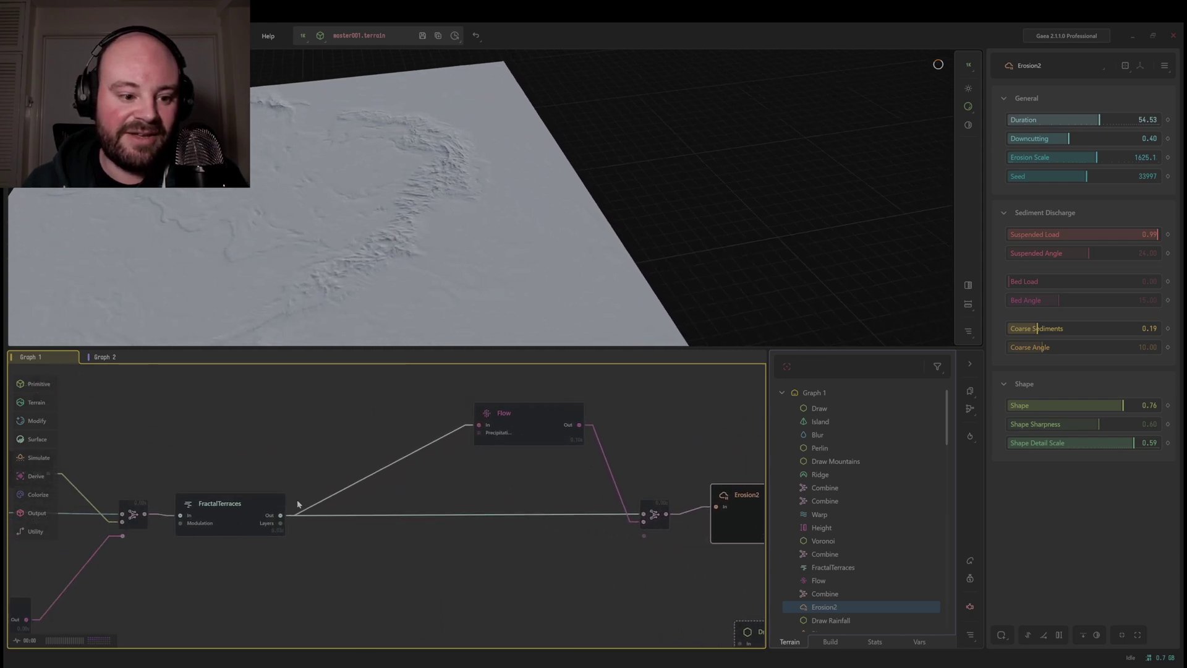
middle_click_drag(215, 455, 363, 429)
middle_click_drag(217, 476, 342, 443)
middle_click_drag(127, 396, 334, 523)
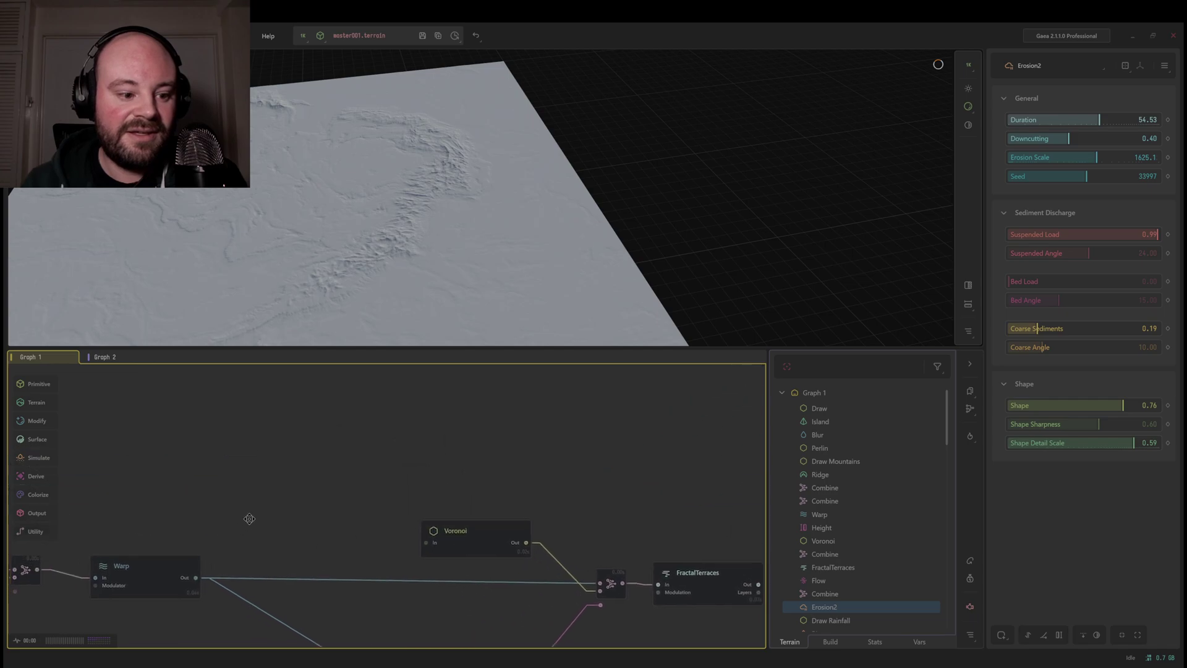
middle_click_drag(147, 555, 327, 461)
scroll(329, 461, "down", 3)
middle_click_drag(163, 451, 345, 469)
left_click(313, 451)
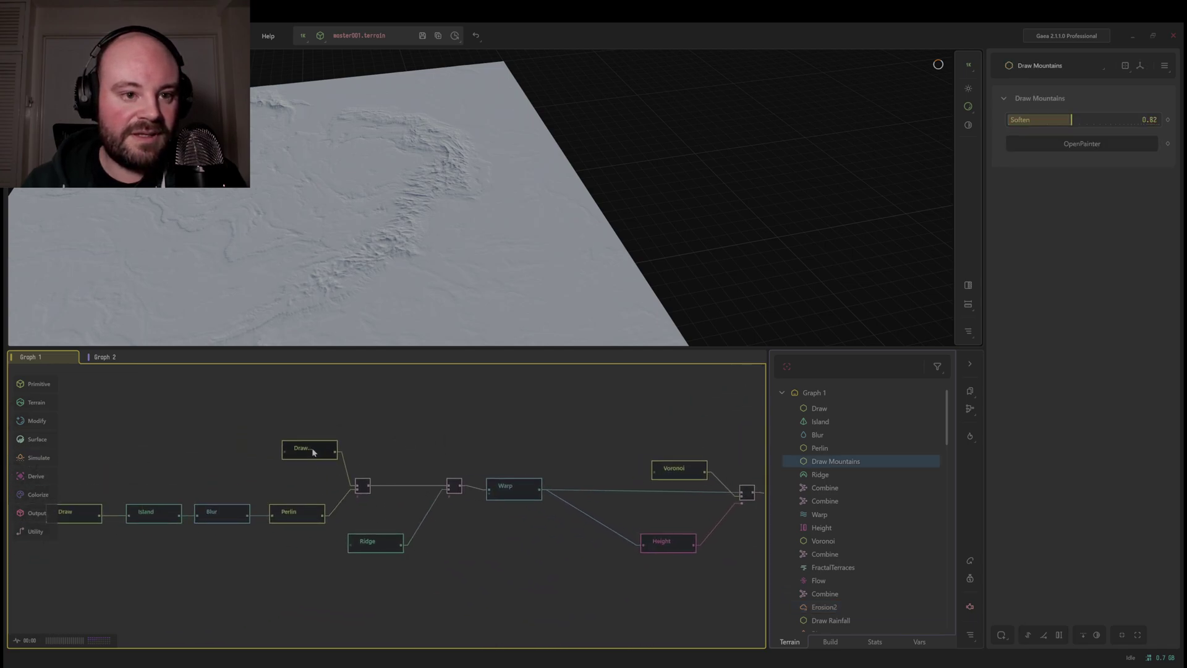
left_click(1055, 143)
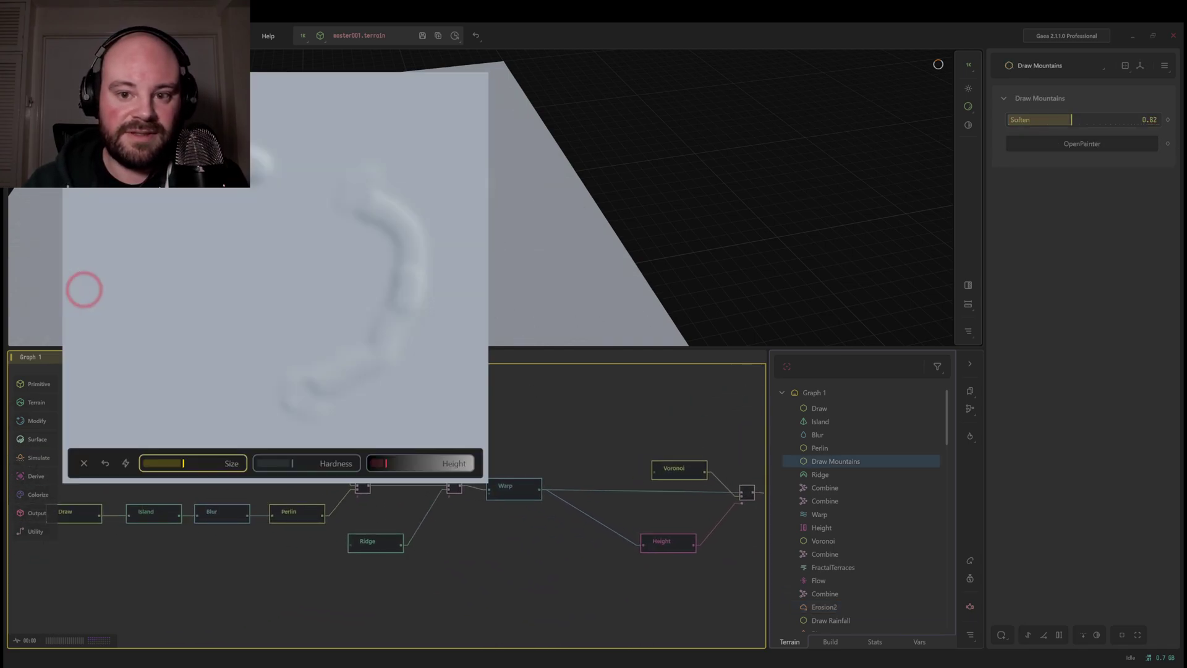
left_click(734, 201)
- Lock the preview to the Combine node blending Draw Mountains with Perlin, and open the Draw Mountains painter
middle_click_drag(455, 446, 436, 443)
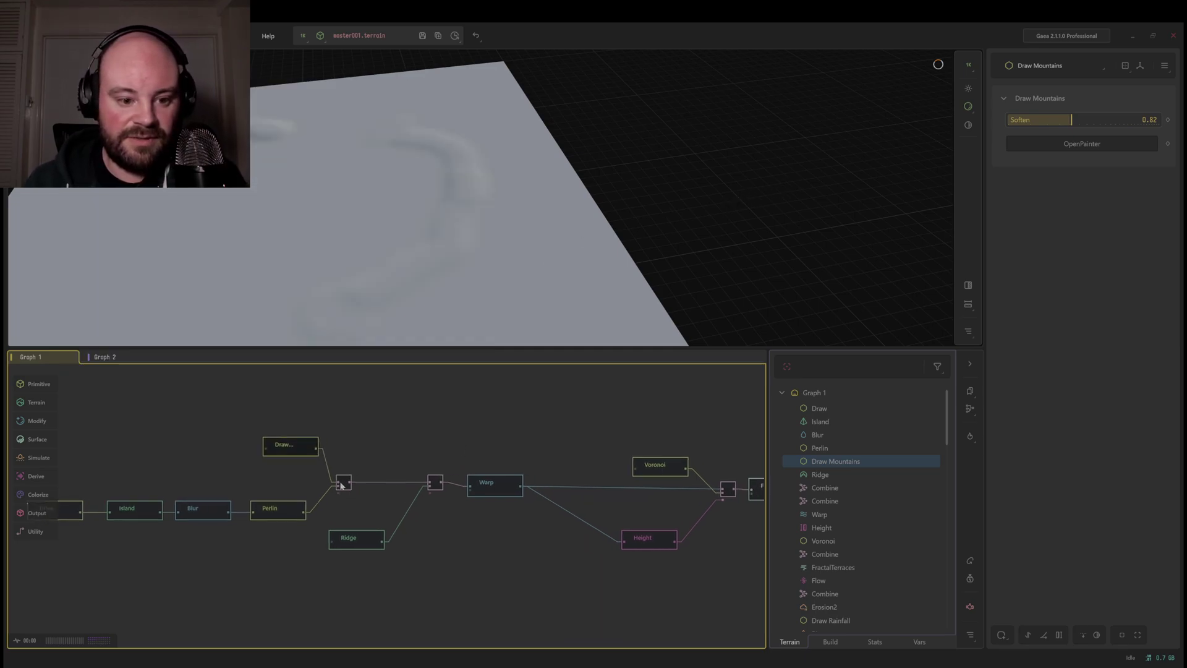
scroll(340, 486, "up", 3)
left_click(340, 490)
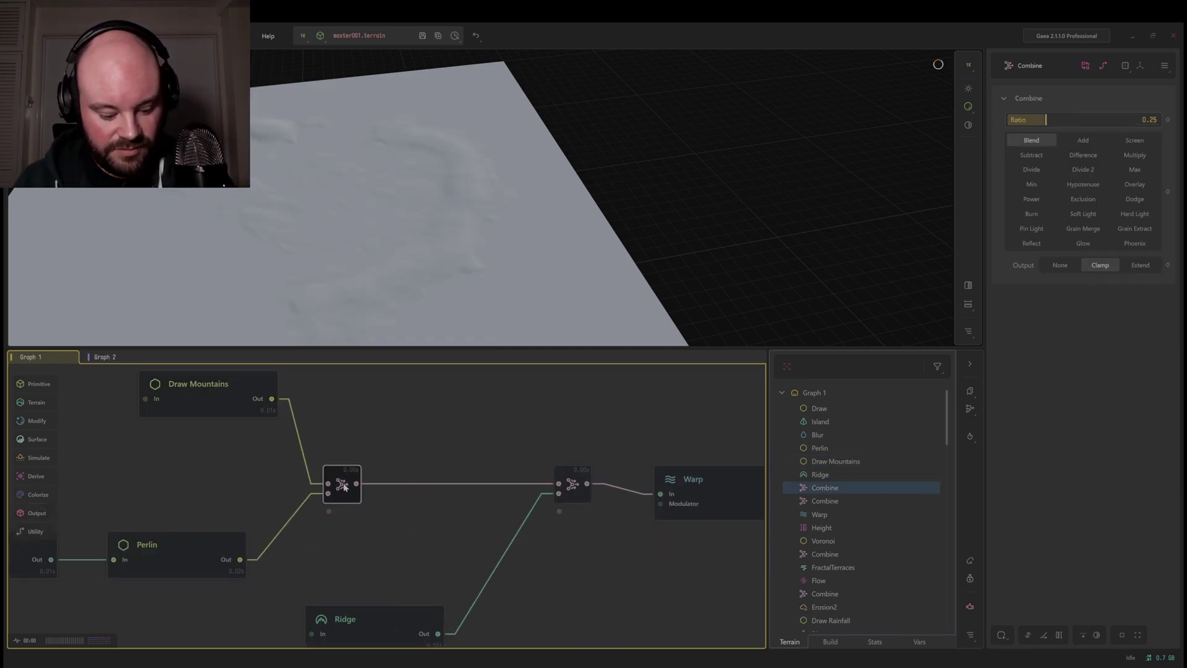
middle_click_drag(325, 408, 424, 445)
left_click(325, 431)
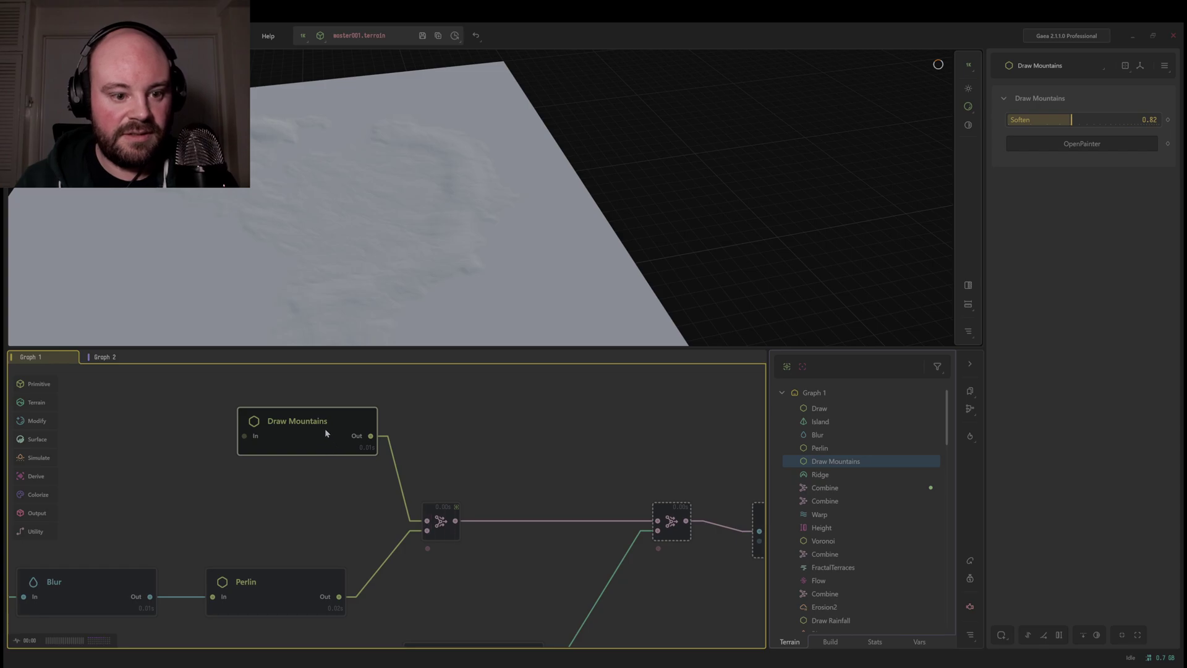
left_click(1068, 142)
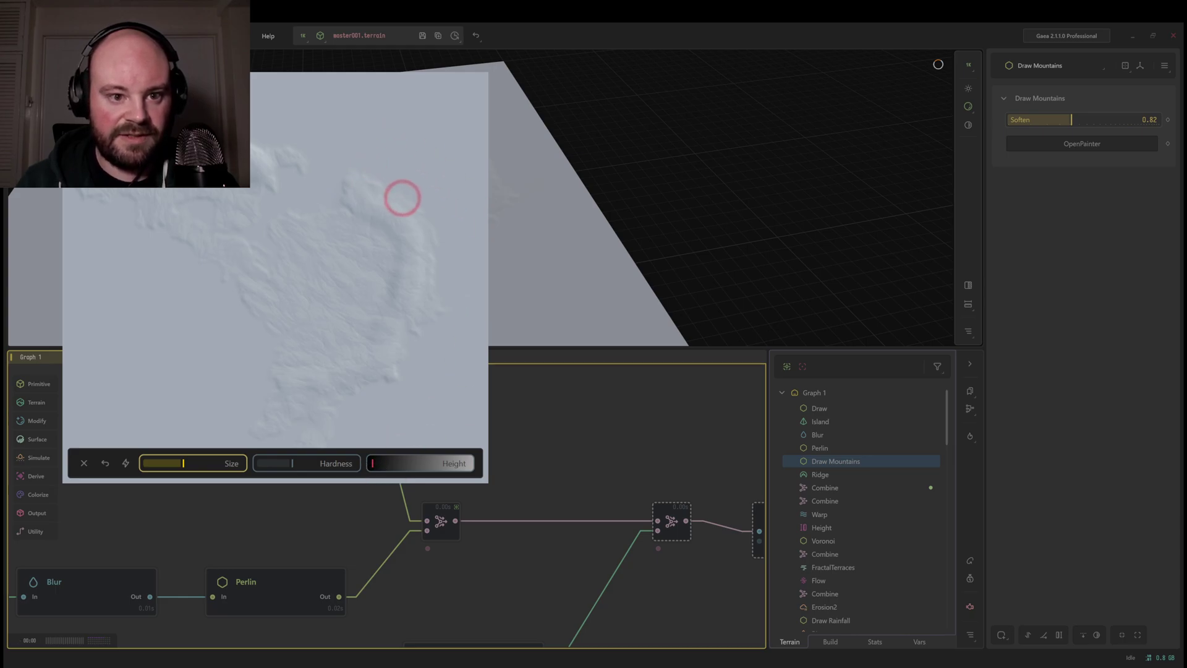
- Paint along the outer side of the eastern mountain arc with a low-height brush, raise the brush height and close the painter
mouse_move(427, 255)
left_mouse_down()
mouse_move(414, 334)
mouse_move(390, 365)
mouse_move(403, 358)
left_mouse_up()
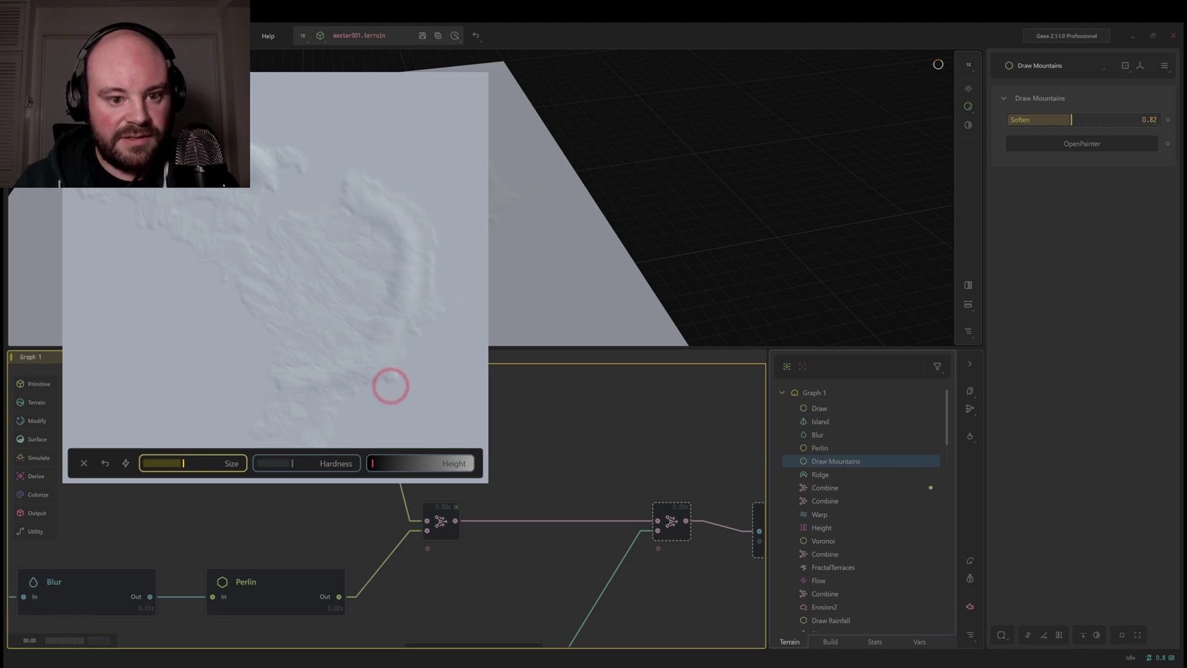
mouse_move(358, 412)
left_mouse_down()
mouse_move(321, 422)
mouse_move(326, 398)
mouse_move(413, 326)
mouse_move(427, 273)
mouse_move(384, 183)
mouse_move(363, 180)
mouse_move(424, 221)
mouse_move(423, 289)
left_mouse_up()
left_click_drag(389, 463, 415, 463)
left_click(389, 463)
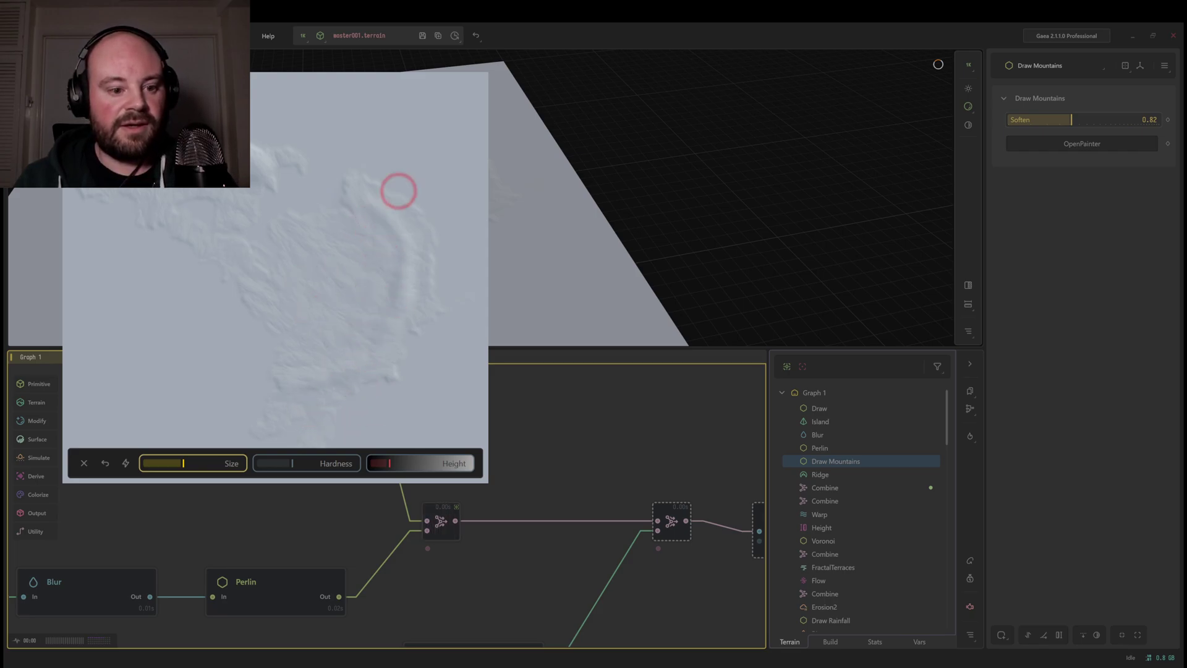
key("Escape")
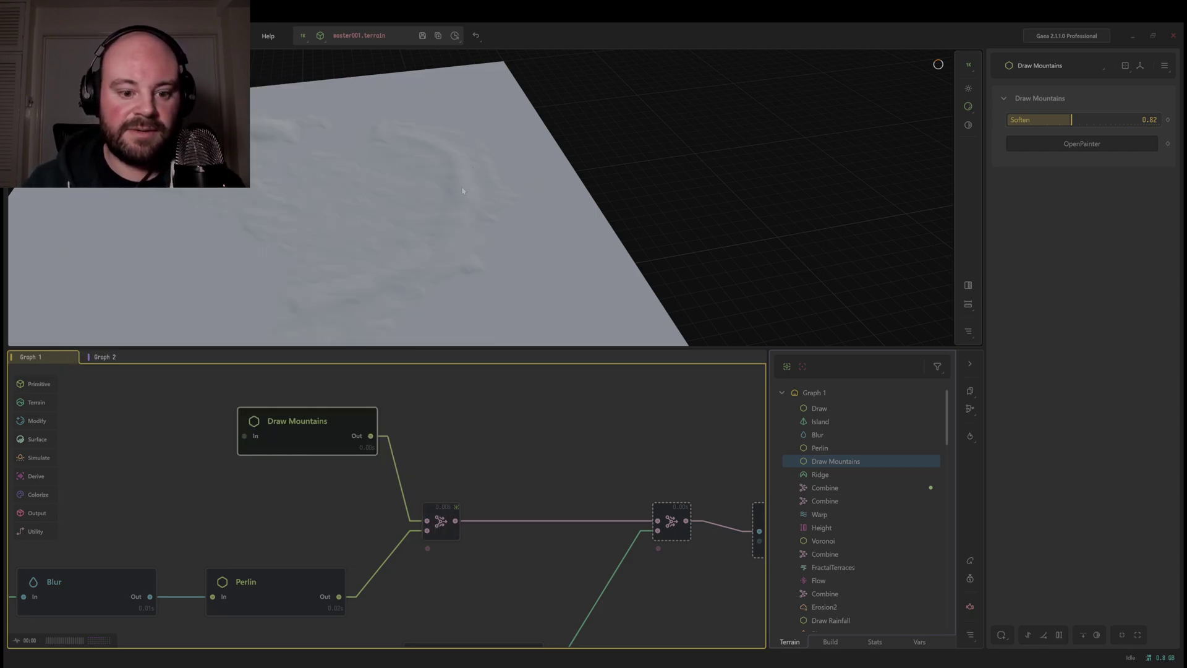
- Try to preview the repainted mountains at the Erosion2 node
middle_click_drag(573, 469, 270, 442)
middle_click_drag(607, 482, 263, 416)
scroll(291, 423, "down", 4)
mouse_move(500, 467)
middle_mouse_down()
mouse_move(343, 470)
mouse_move(343, 536)
middle_mouse_up()
middle_click_drag(525, 516, 352, 513)
left_click(414, 476)
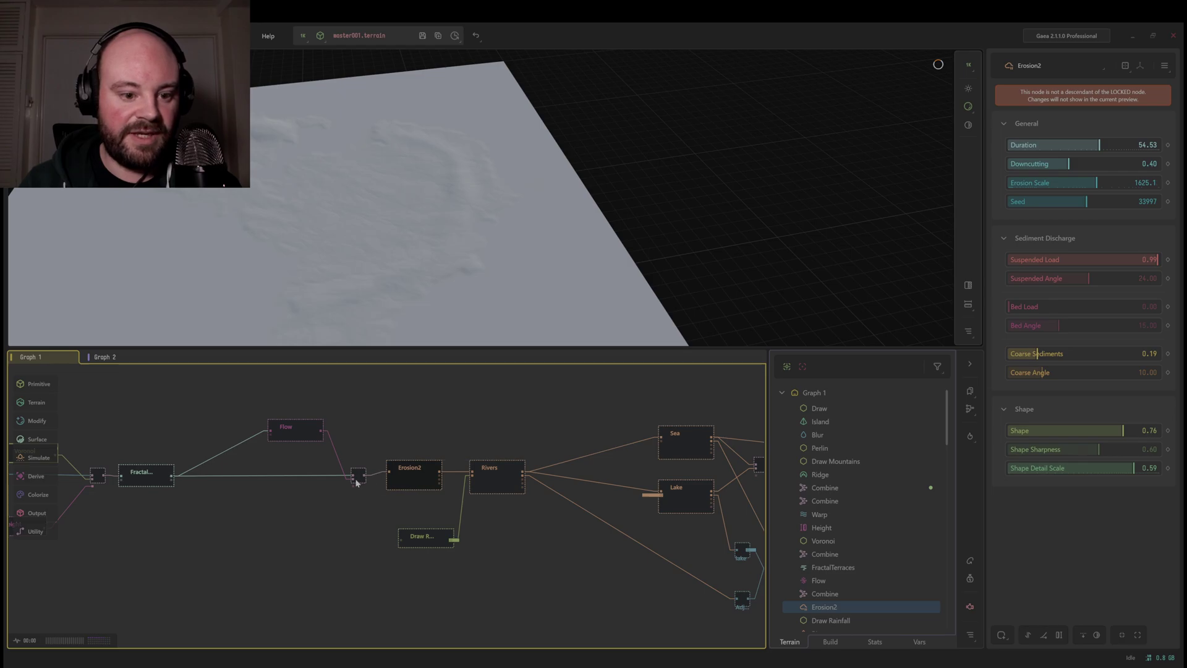
- Unlock the preview from the Combine node that blends Draw Mountains with Perlin
middle_click_drag(244, 517, 548, 498)
middle_click_drag(297, 500, 536, 514)
middle_click_drag(257, 465, 378, 471)
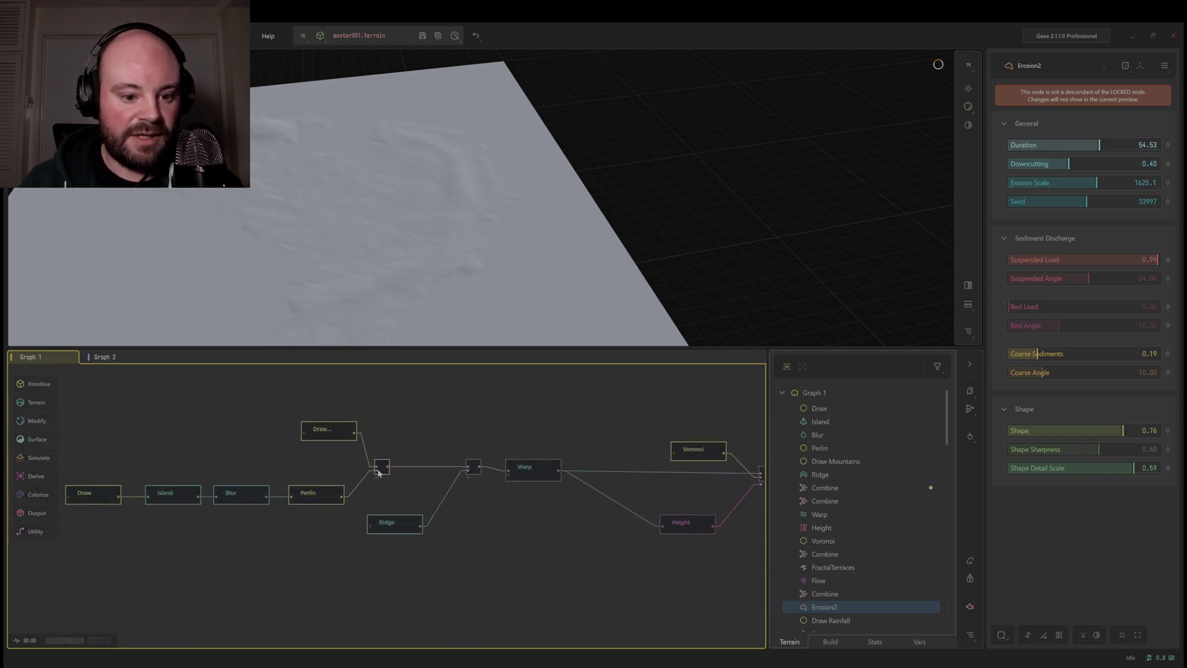
scroll(381, 468, "up", 3)
left_click(381, 468)
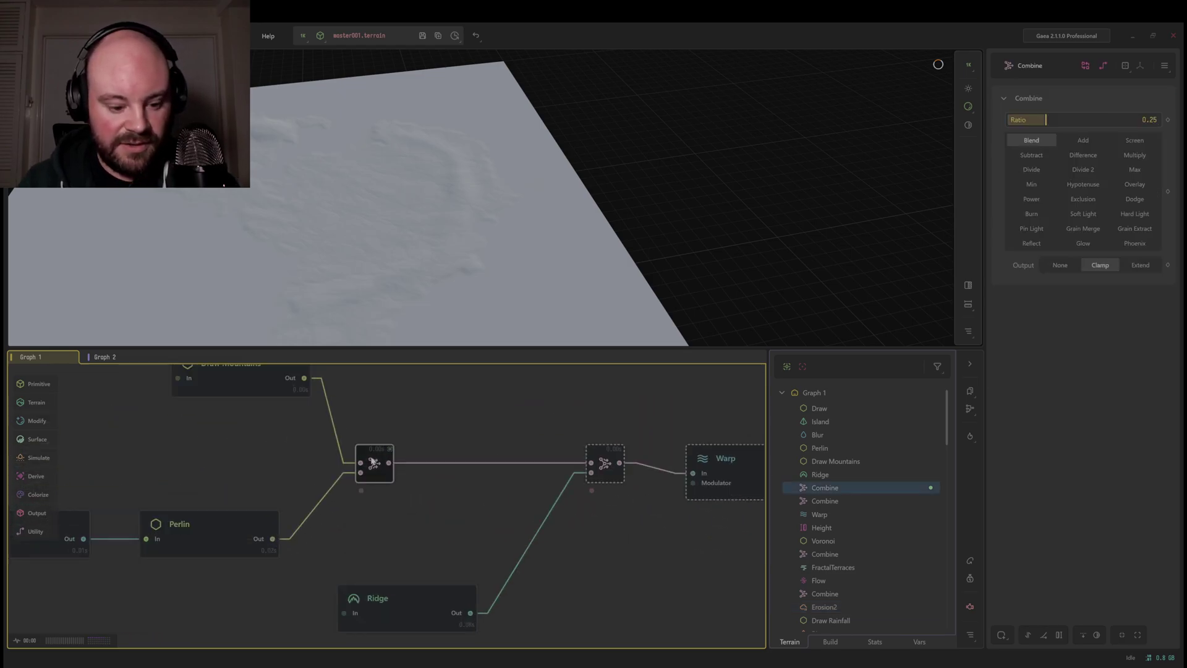
- Preview the Erosion2 node and inspect how erosion shapes the repainted mountains
middle_click_drag(692, 506, 173, 462)
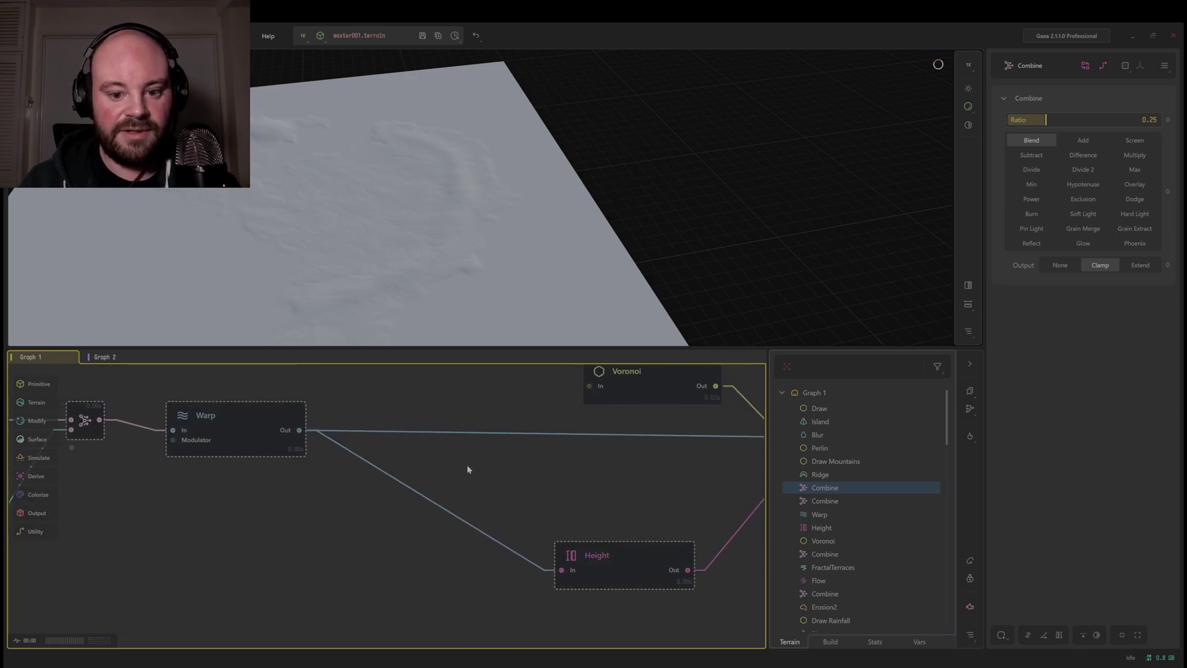
scroll(487, 463, "down", 3)
middle_click_drag(629, 484, 432, 475)
middle_click_drag(643, 469, 420, 483)
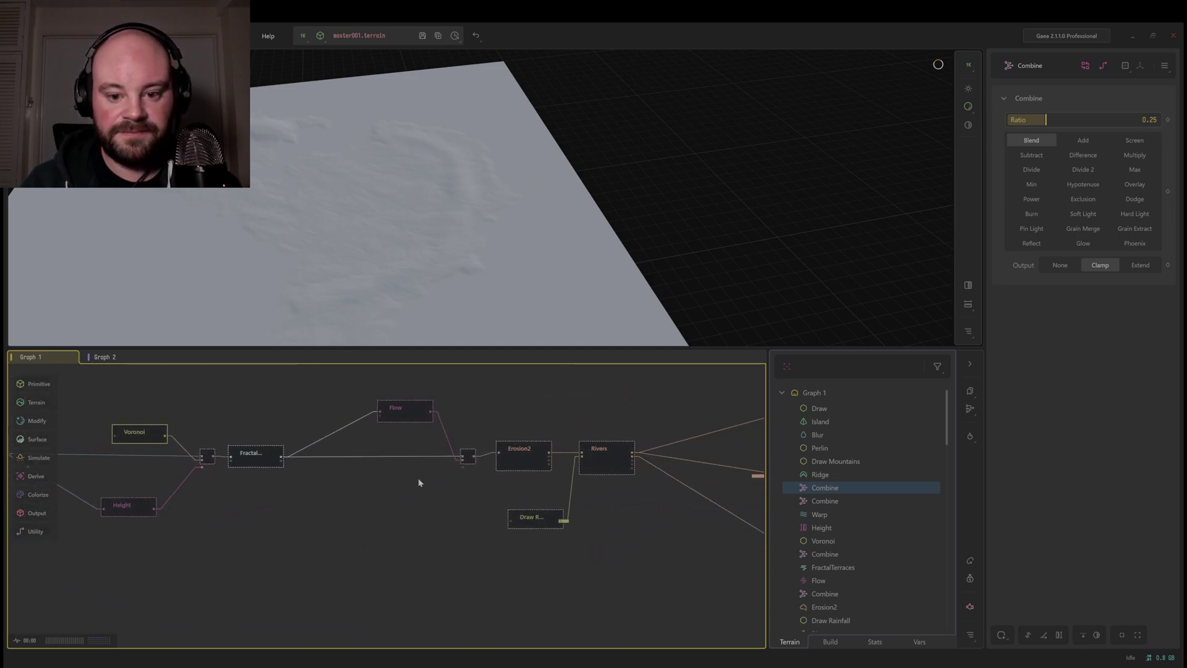
left_click(516, 461)
left_click_drag(429, 247, 339, 276)
- Preview the Rivers node, inspect its rivers across the whole terrain, and examine the Draw Rainfall connection to its Headwaters input
left_click(595, 457)
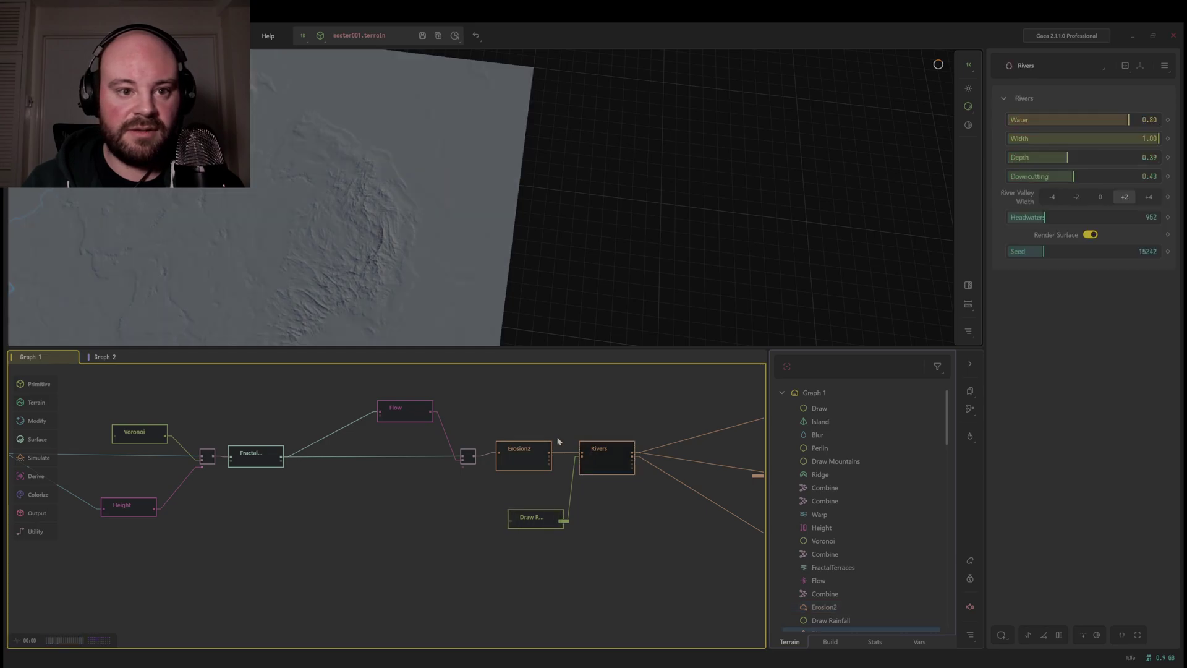
left_click_drag(433, 247, 489, 235)
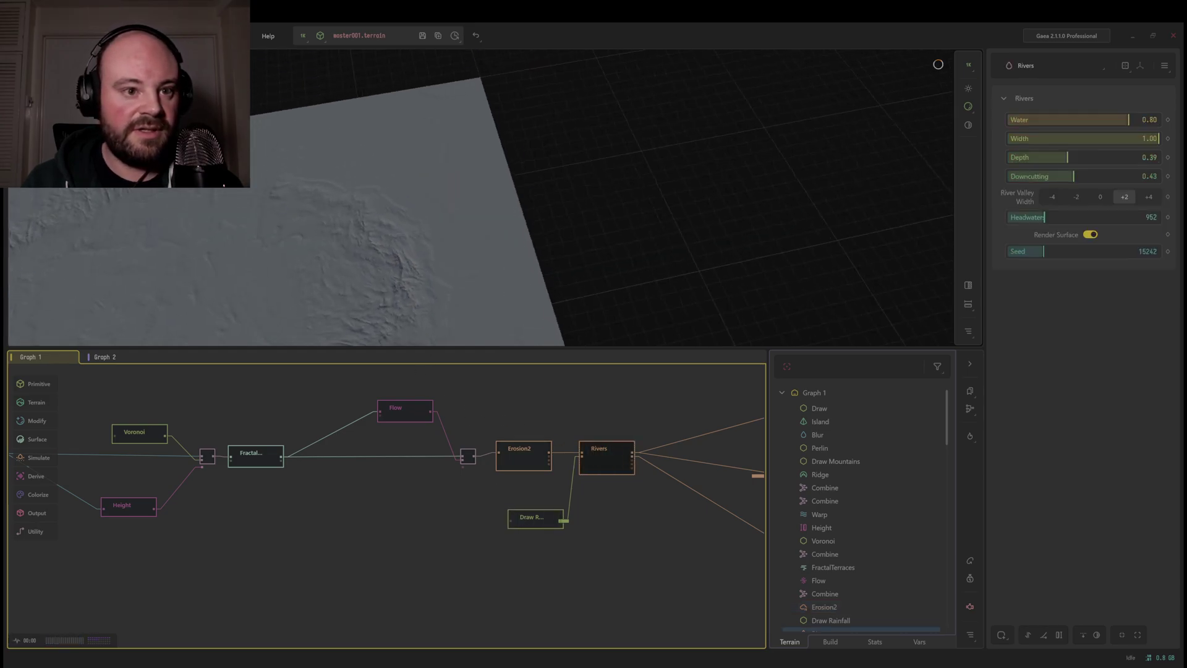
middle_click_drag(433, 247, 585, 216)
scroll(480, 198, "down", 3)
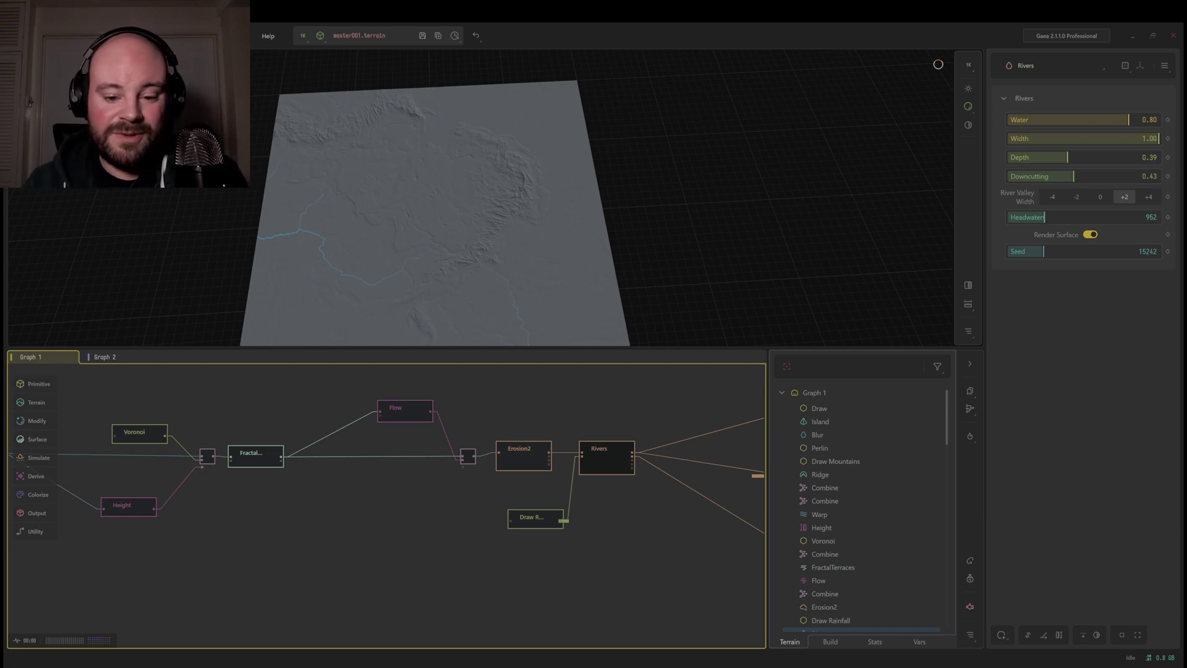
middle_click_drag(526, 516, 405, 485)
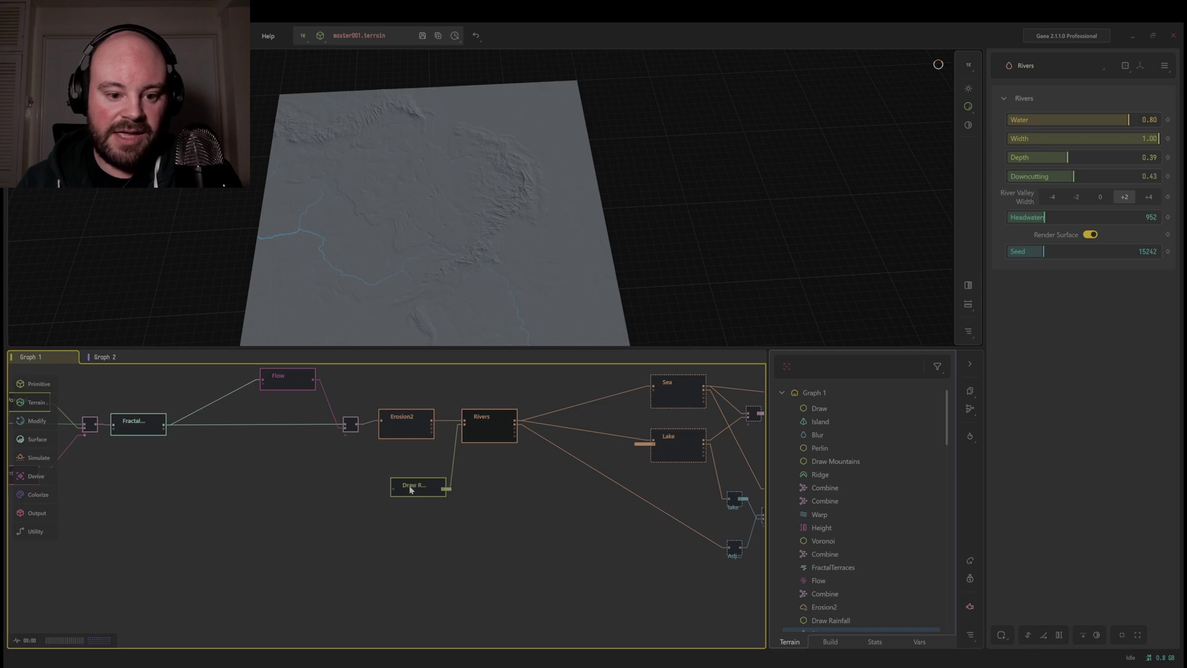
scroll(411, 492, "up", 3)
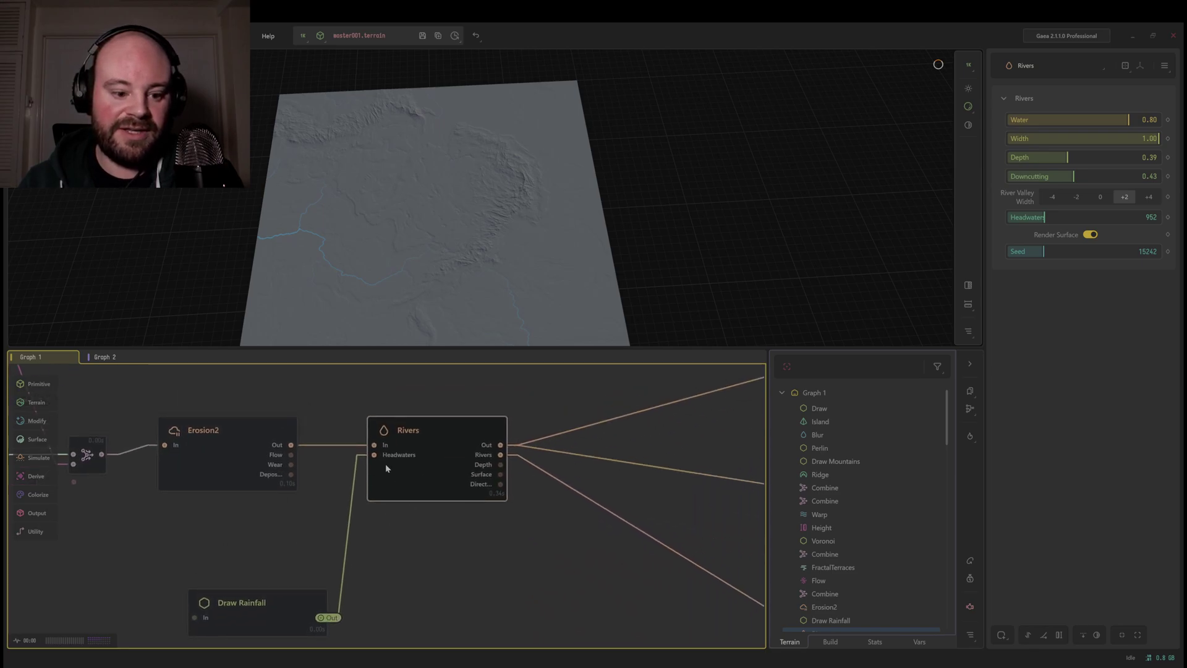
scroll(354, 526, "down", 3)
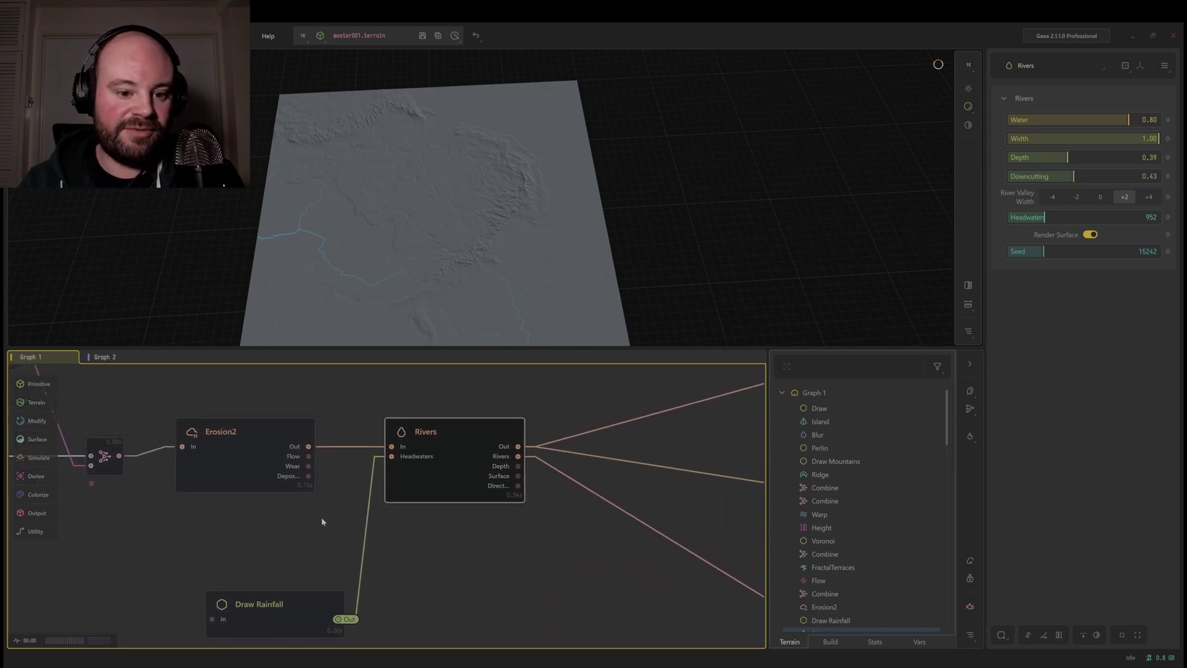
scroll(365, 554, "down", 2)
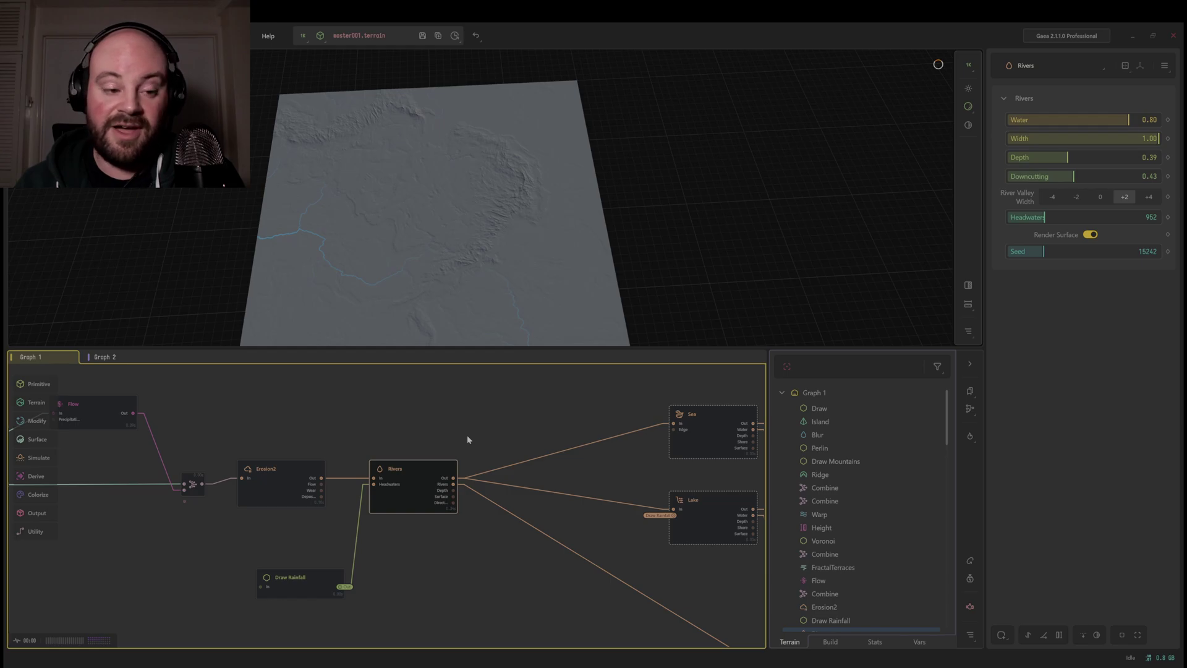
- Preview the final coloured and lit map at the LightX node in Graph 2
left_click(107, 359)
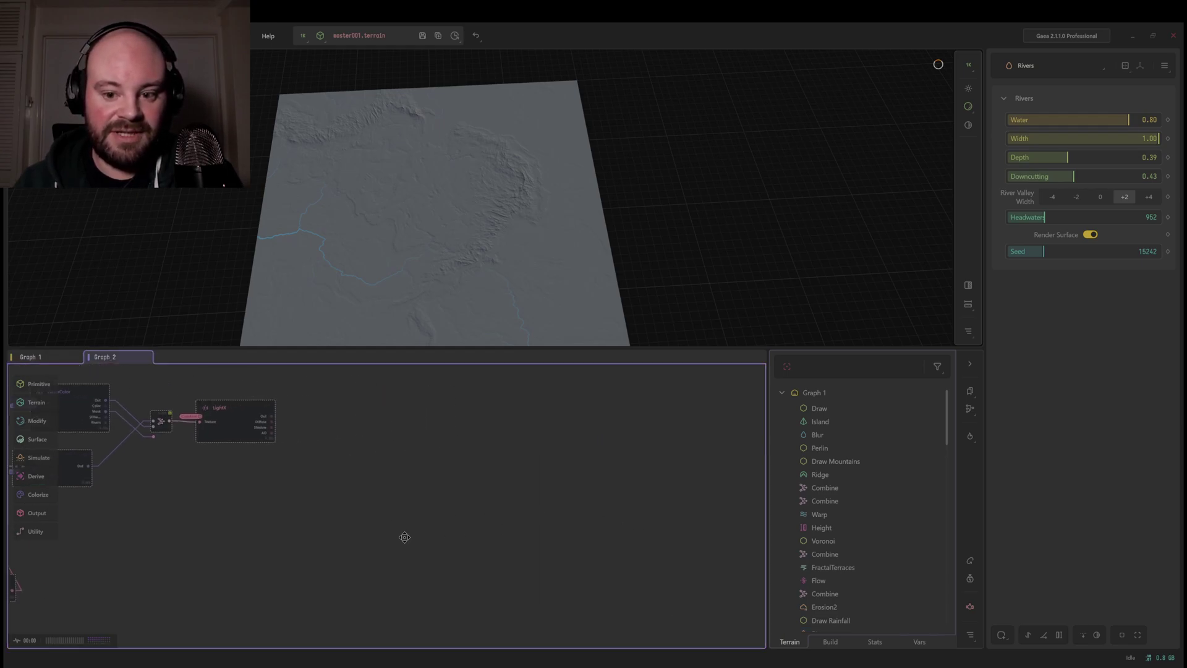
middle_click_drag(351, 507, 399, 508)
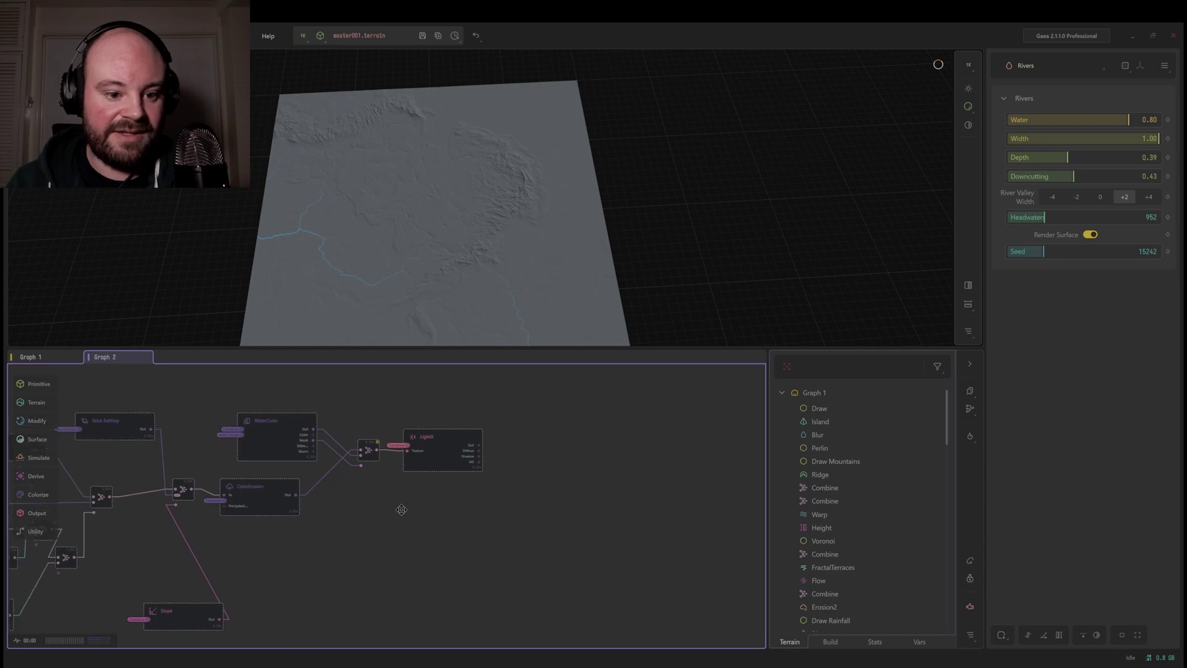
left_click(446, 453)
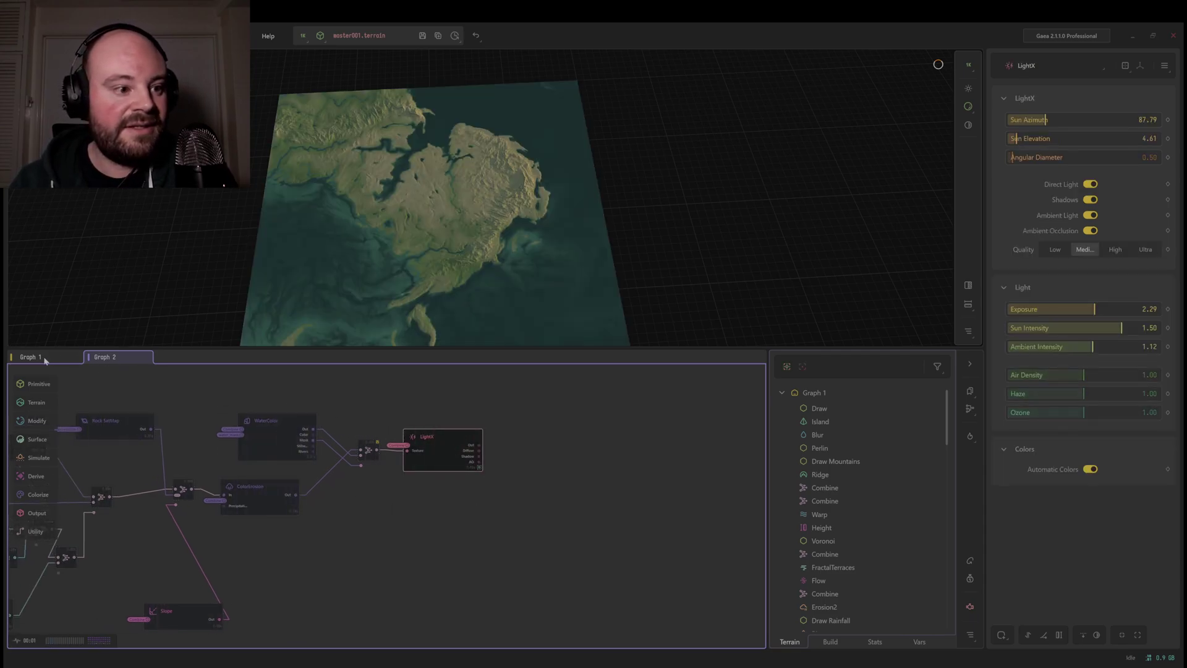
- Return to Graph 1 and open the painter of the Draw Rainfall node
left_click(44, 359)
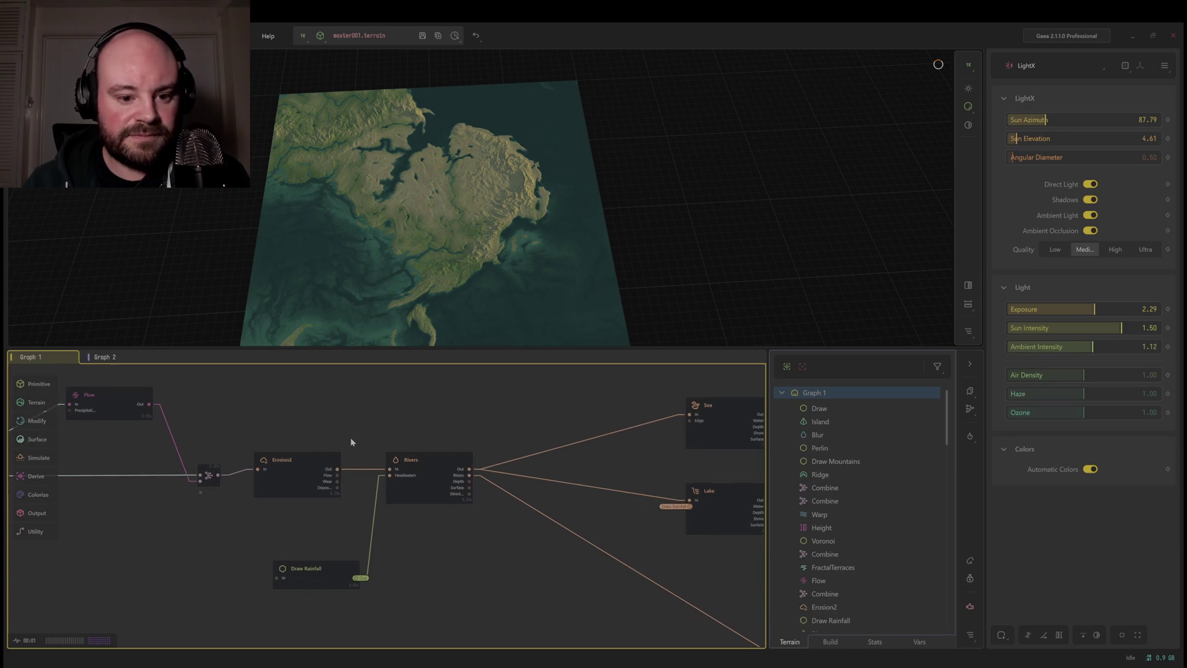
left_click_drag(433, 241, 408, 242)
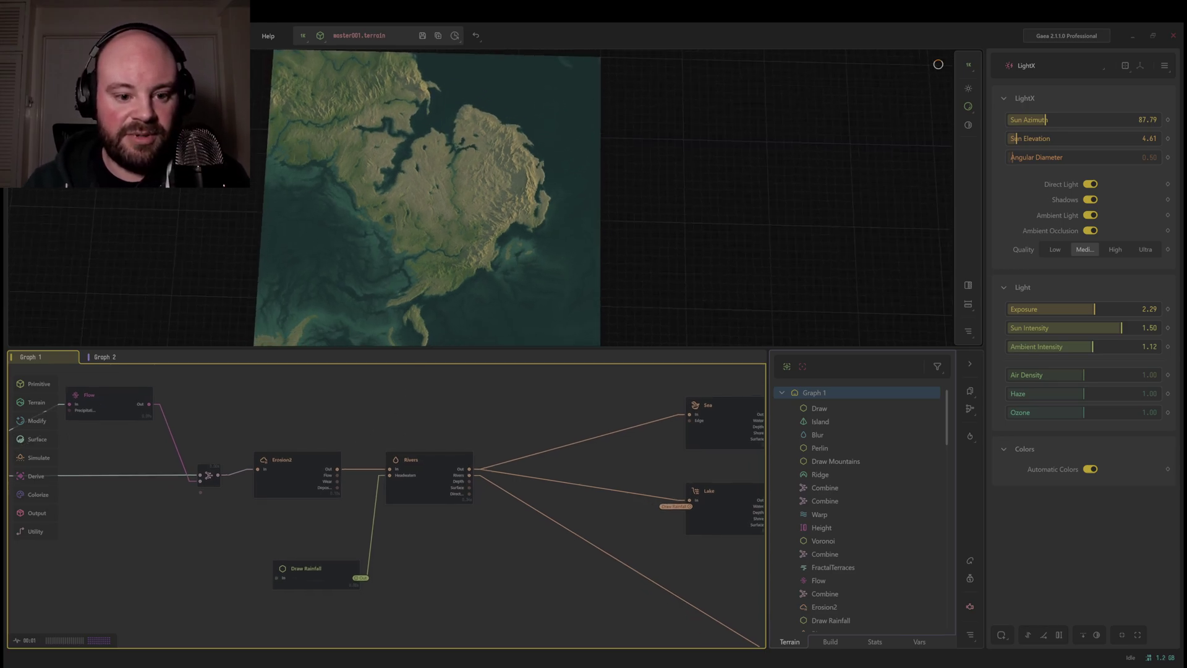
left_click(306, 578)
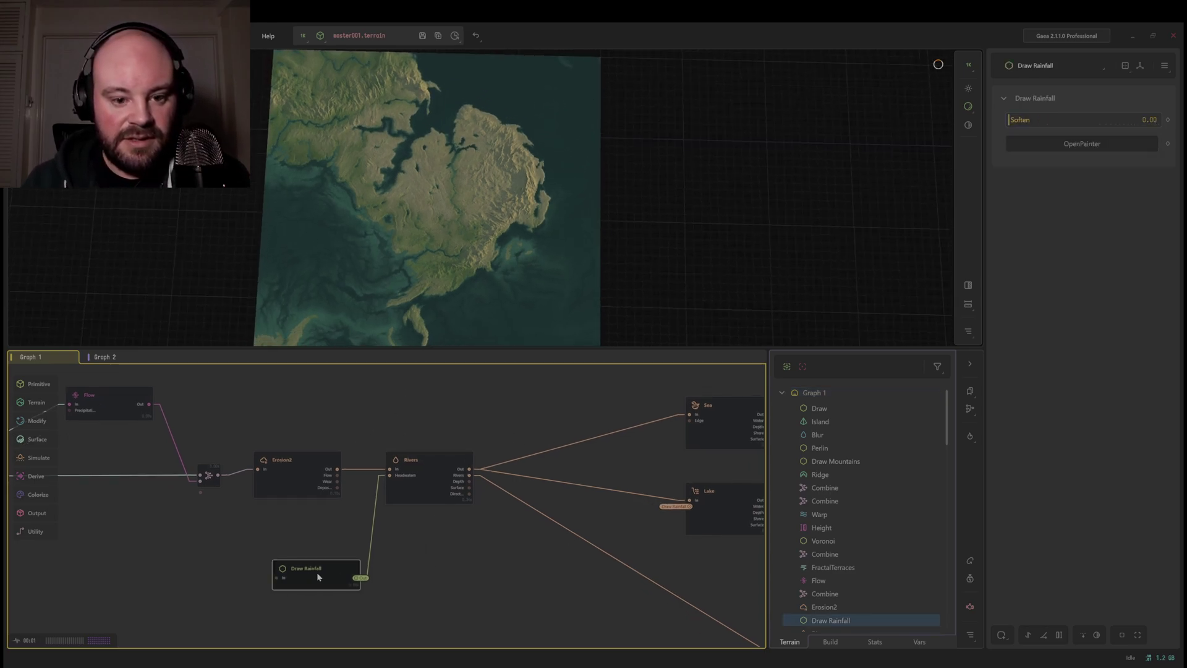
left_click(1079, 144)
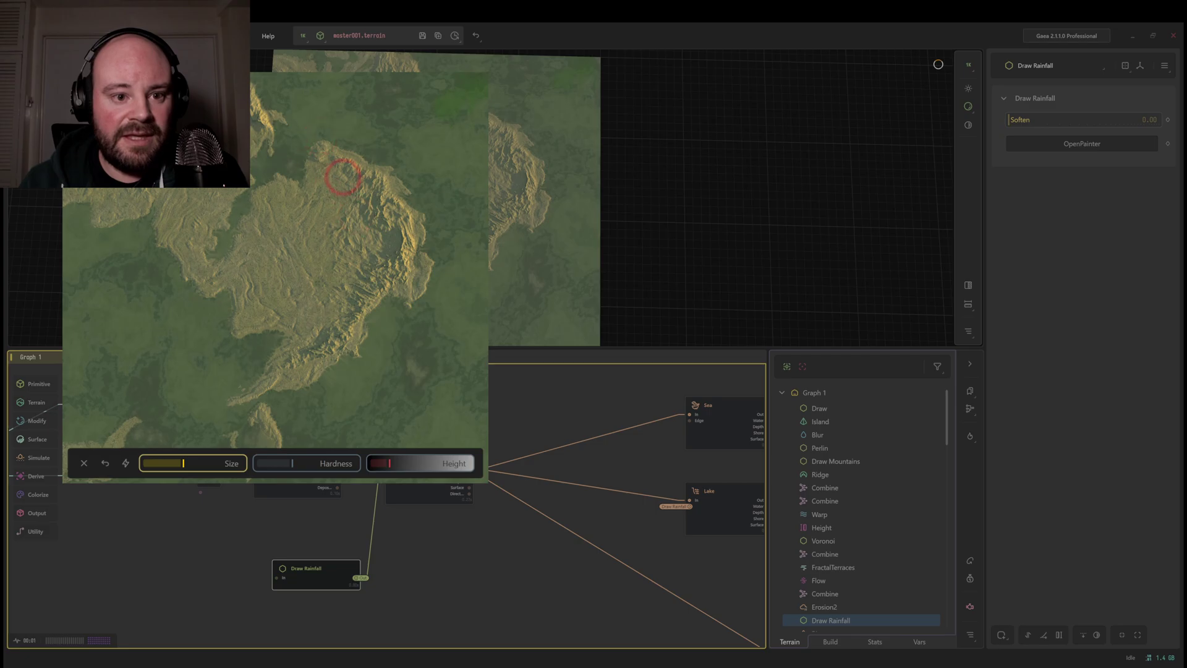
- Paint heavy rainfall from the central landmass's northern tip down its mountainous eastern side, using a medium brush at near-maximum height
scroll(320, 220, "up", 5)
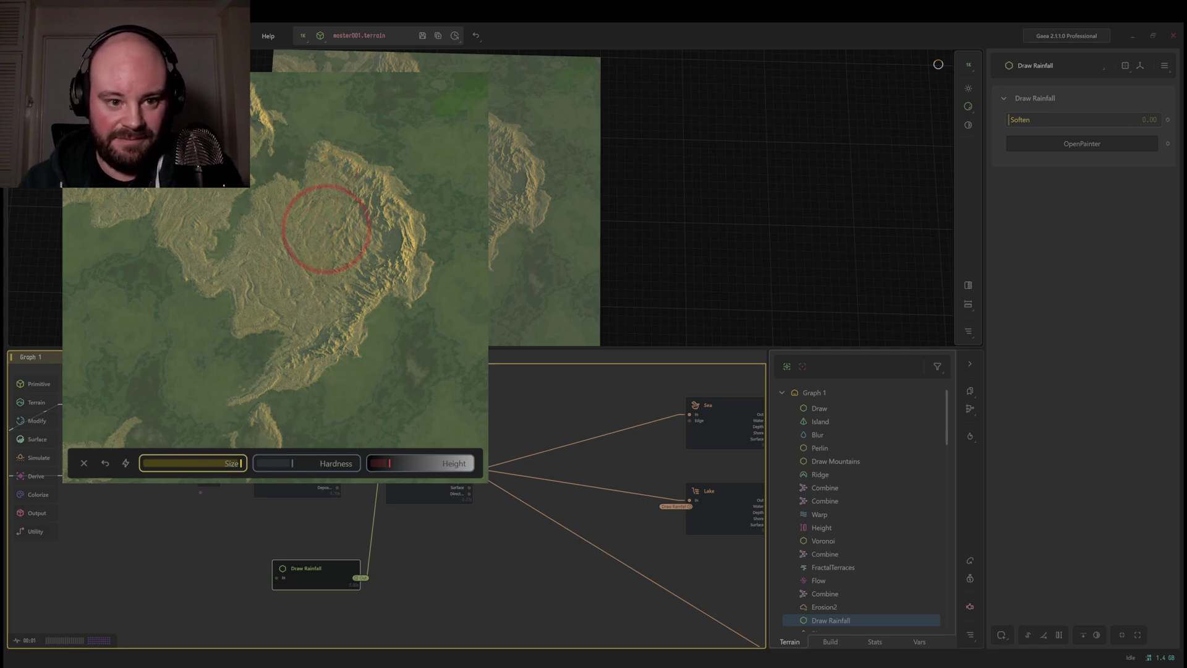
scroll(323, 213, "down", 2)
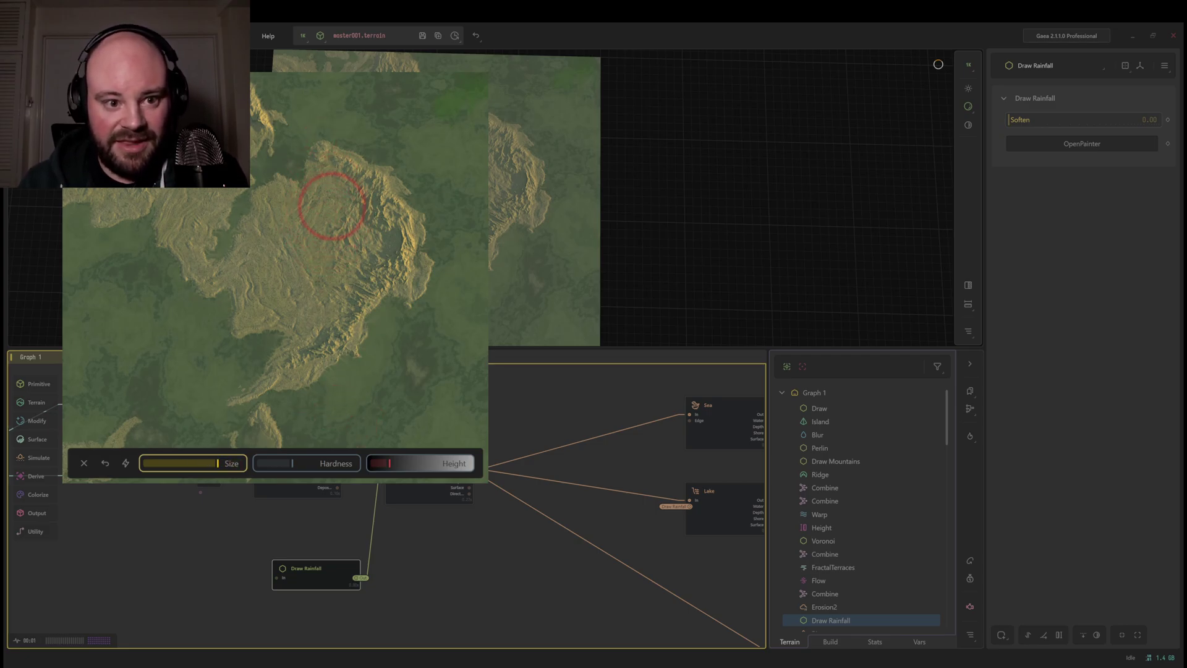
scroll(318, 239, "down", 2)
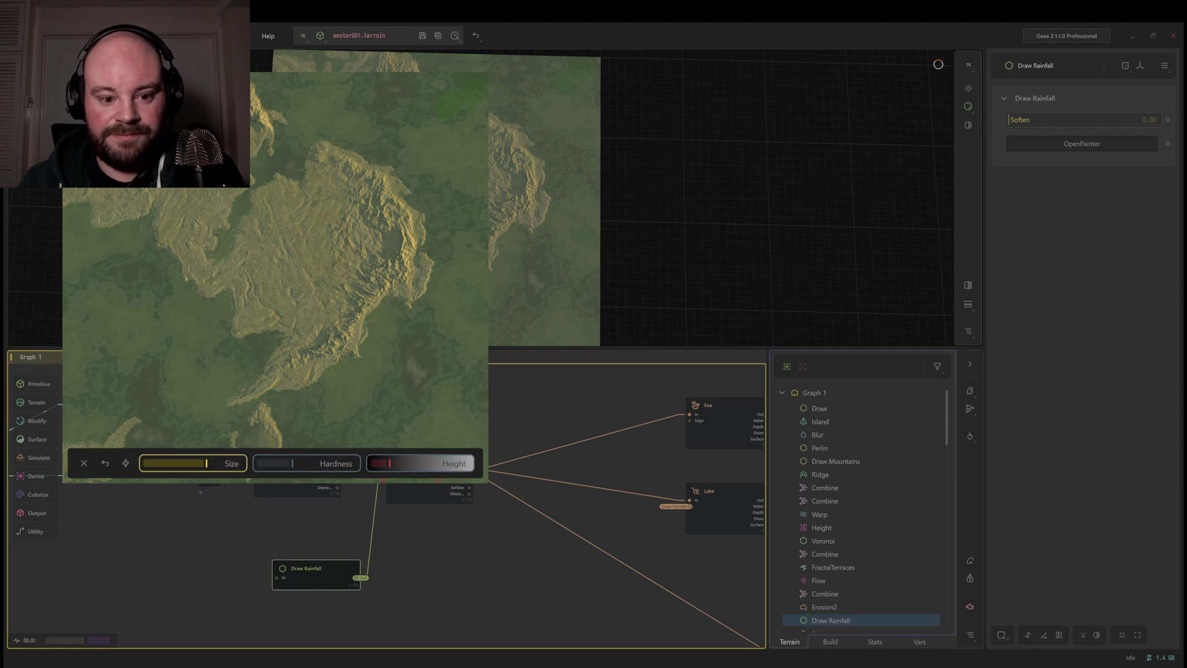
left_click_drag(390, 464, 477, 468)
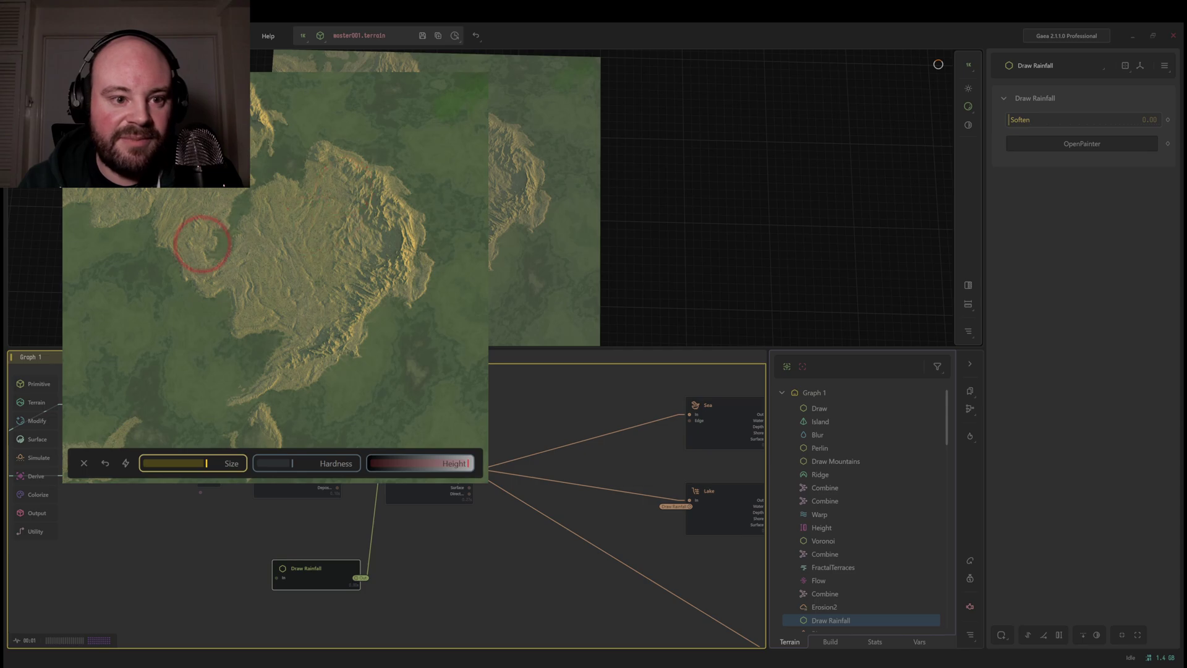
scroll(329, 183, "down", 2)
scroll(328, 179, "up", 2)
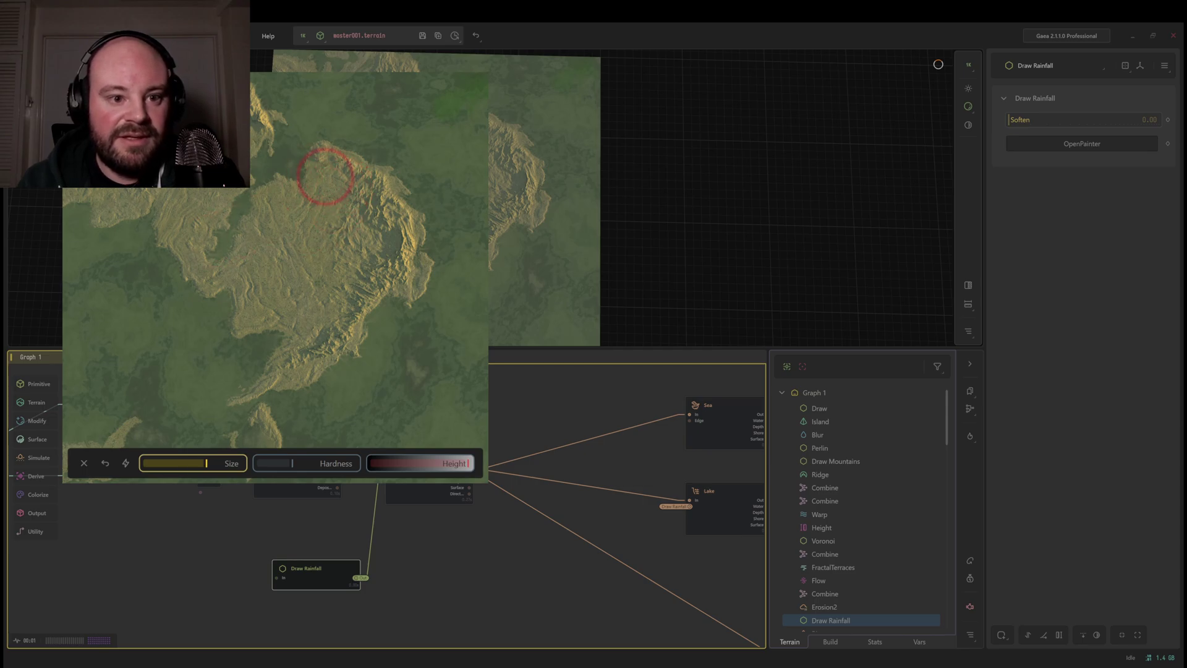
scroll(326, 175, "down", 1)
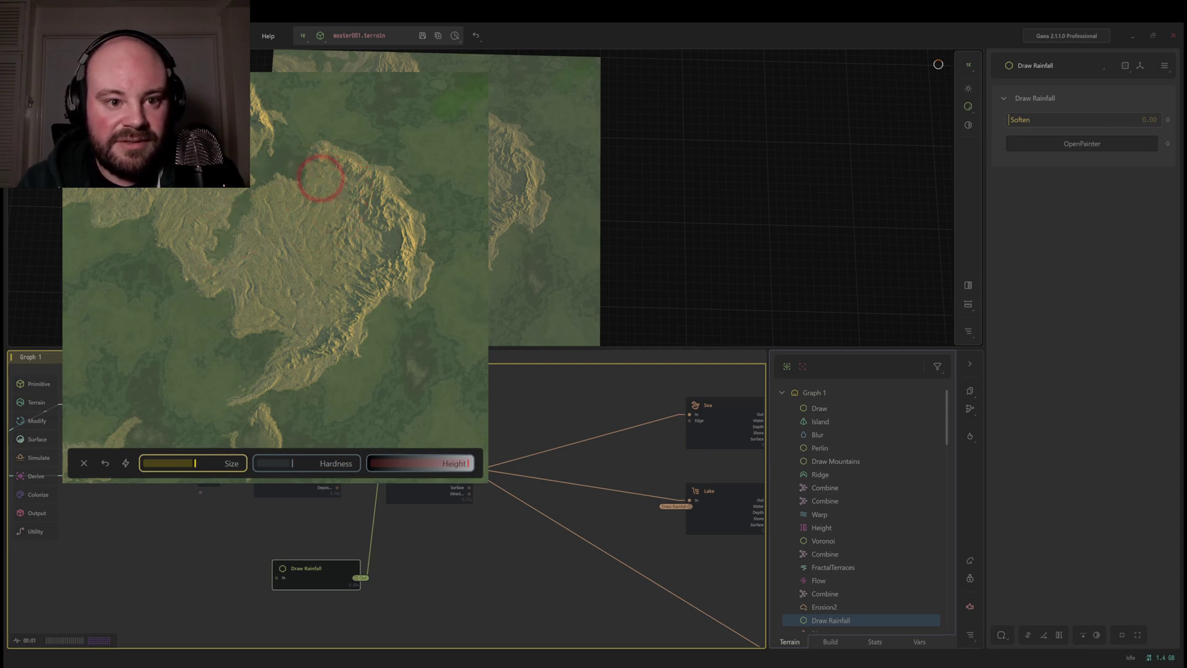
left_click(321, 178)
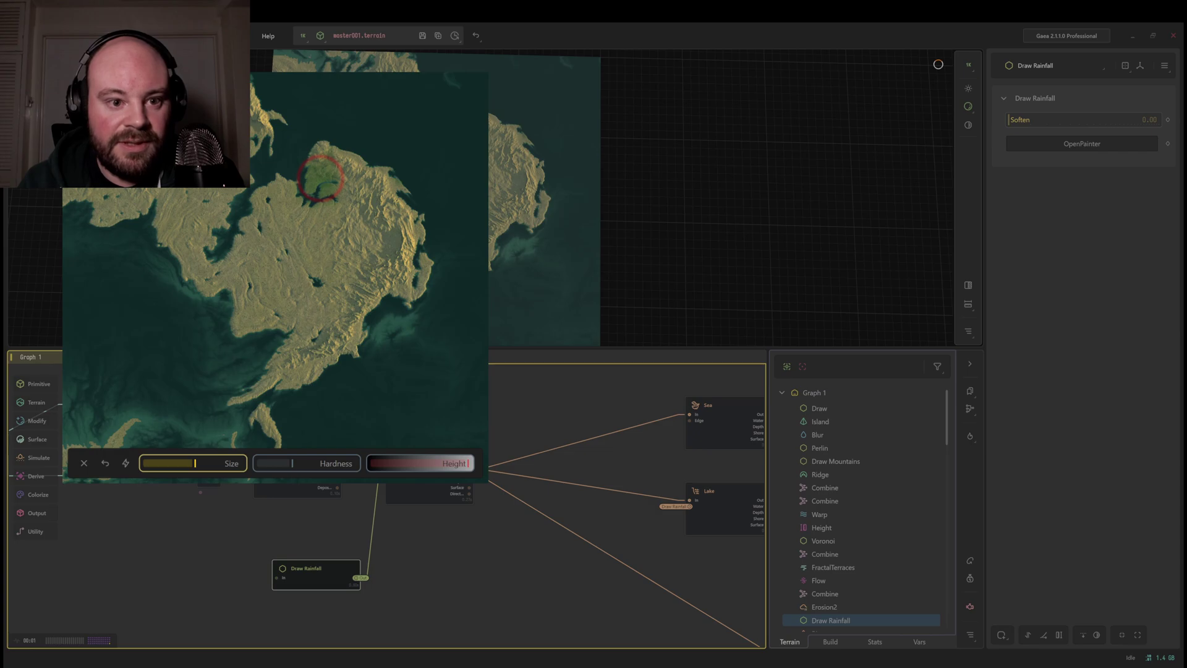
mouse_move(321, 178)
left_mouse_down()
mouse_move(363, 226)
mouse_move(368, 255)
mouse_move(304, 345)
left_mouse_up()
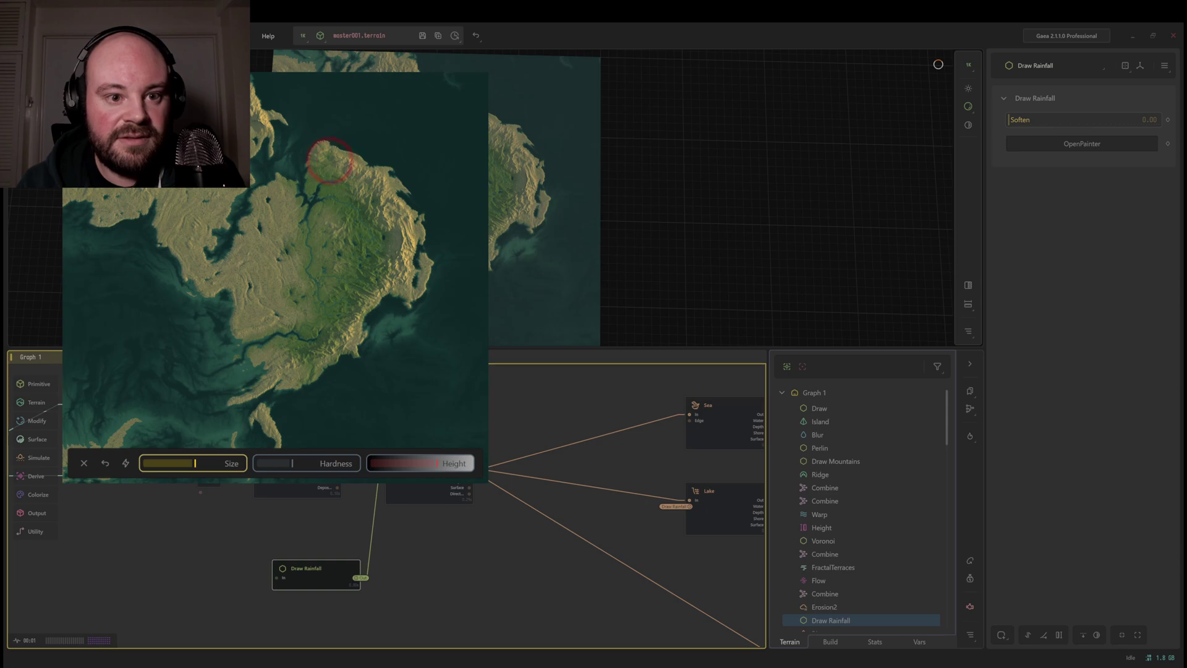
left_click(329, 160)
mouse_move(329, 160)
left_mouse_down()
mouse_move(396, 230)
mouse_move(403, 259)
mouse_move(381, 280)
mouse_move(357, 267)
mouse_move(350, 296)
left_mouse_up()
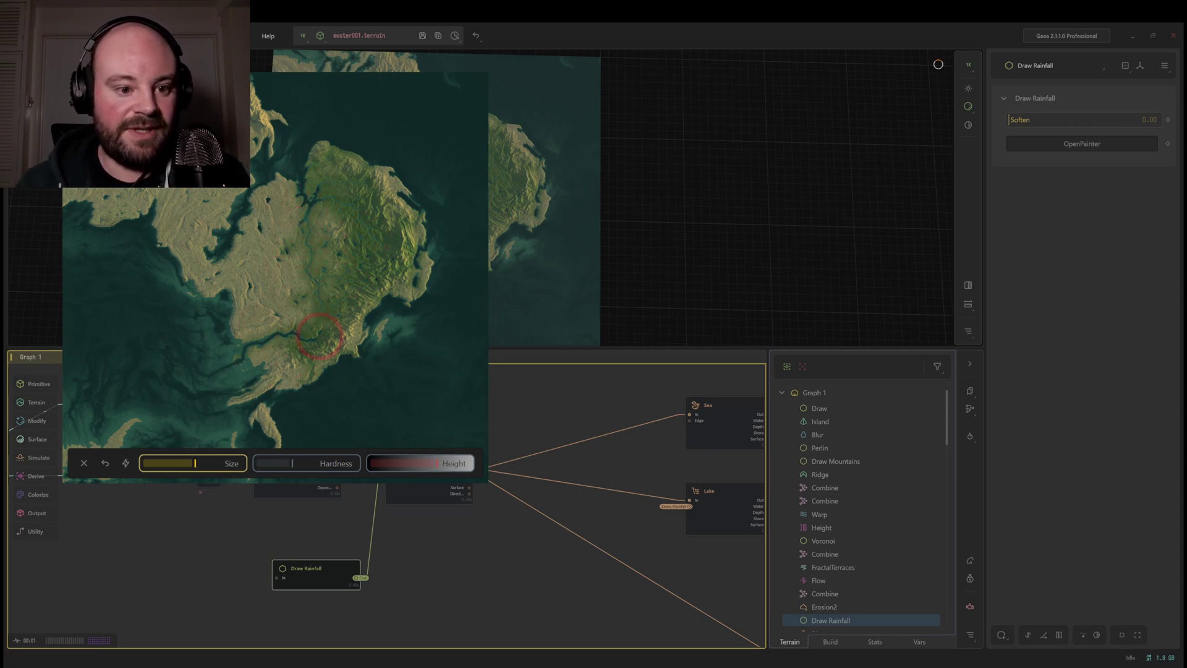
- Paint light rainfall over the central landmass's western lowlands and the northwestern land, using a large brush at low height
scroll(325, 240, "up", 5)
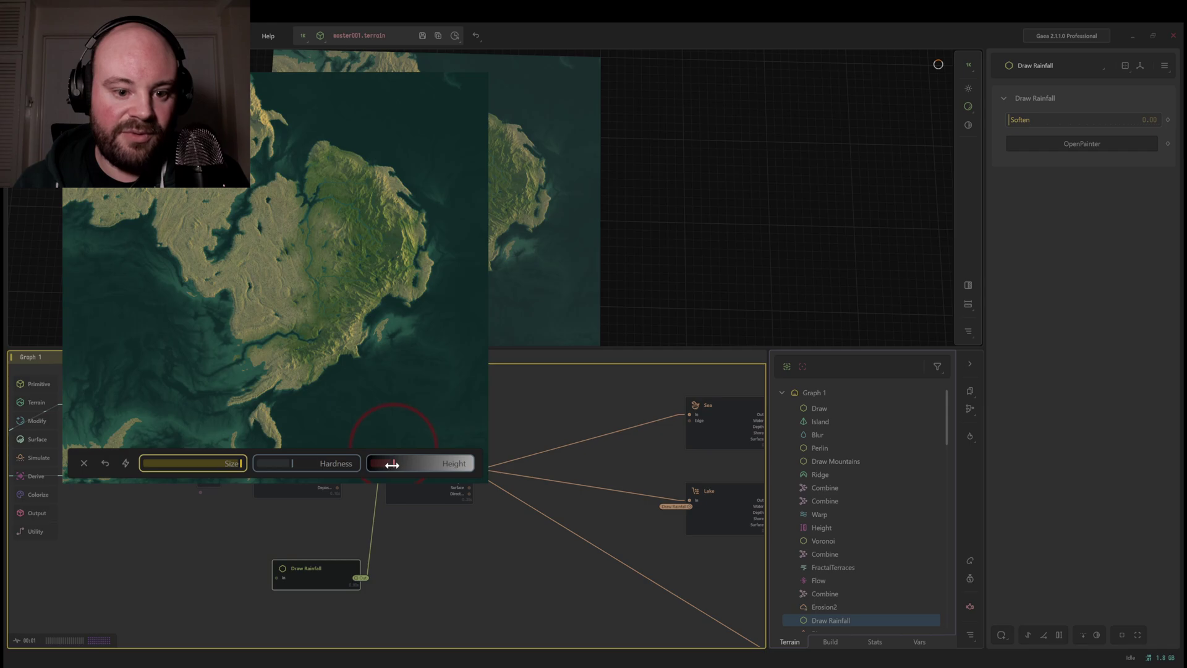
left_click_drag(399, 463, 404, 463)
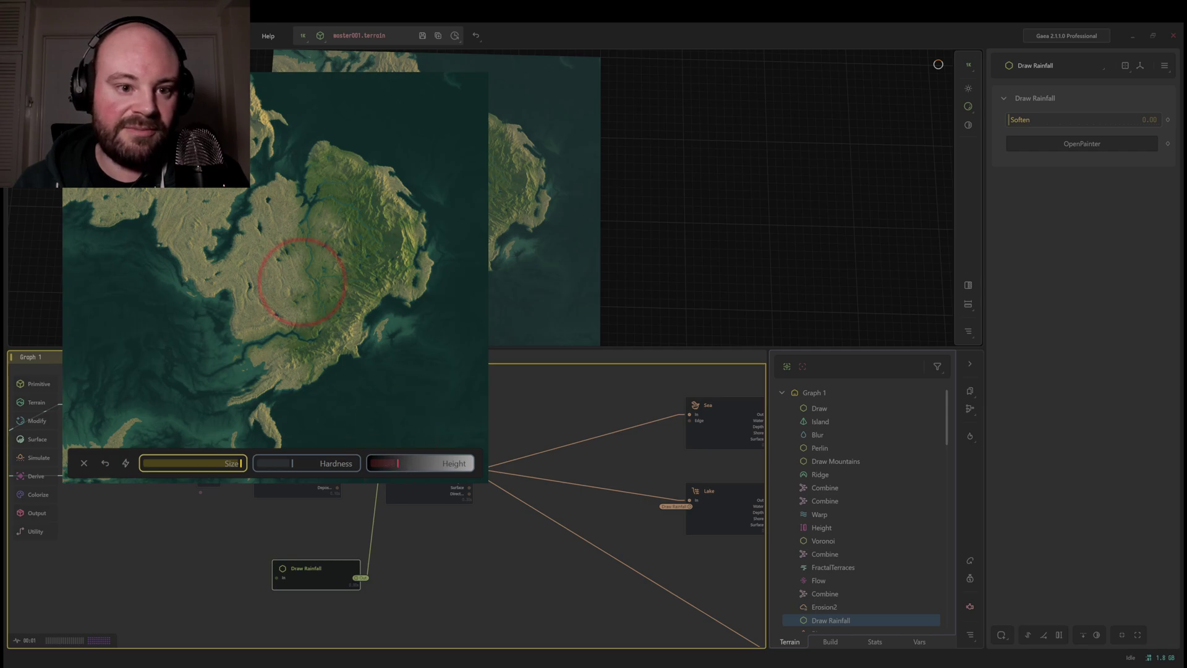
left_click(284, 207)
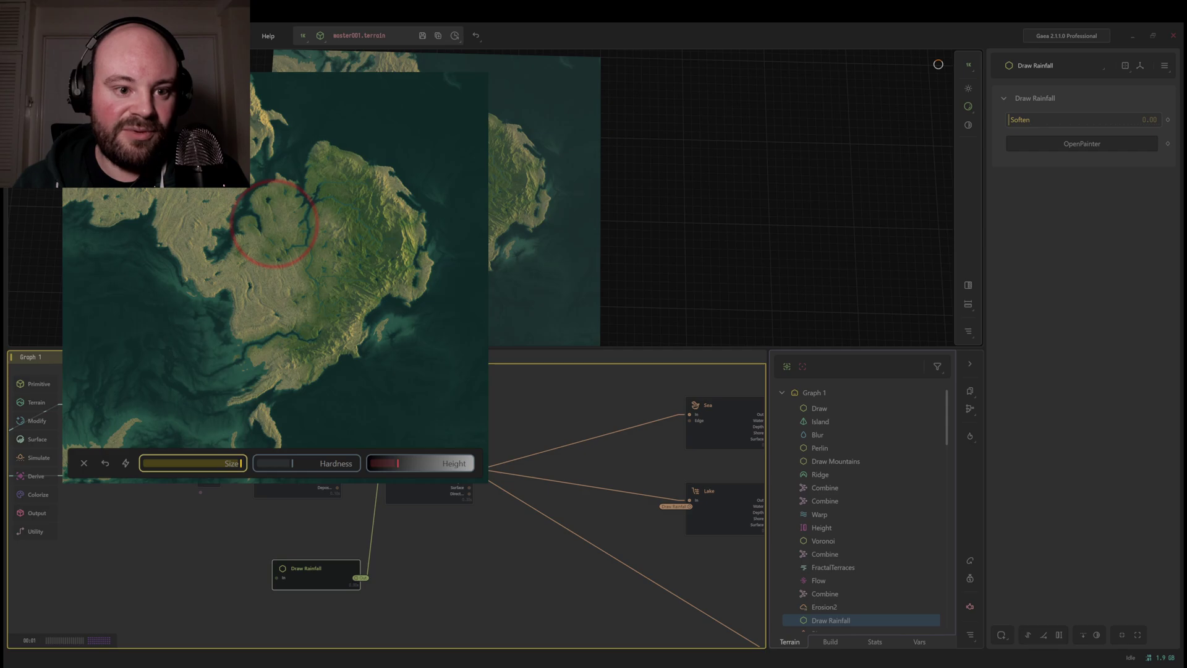
left_click_drag(275, 224, 274, 313)
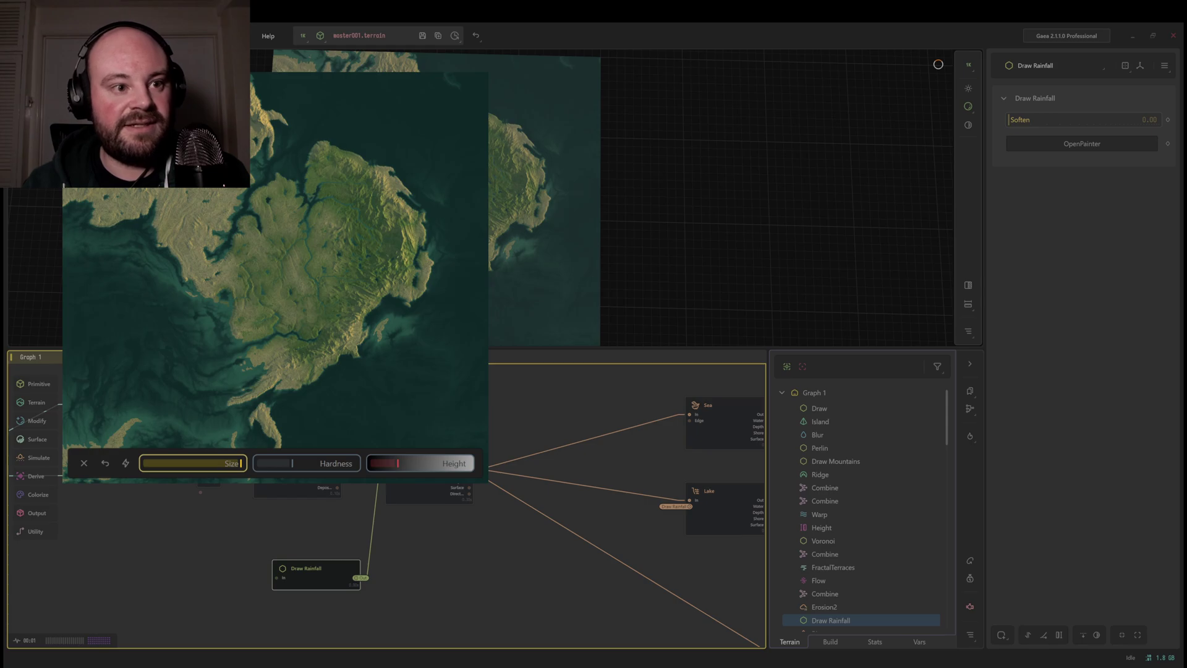
left_click_drag(240, 463, 218, 464)
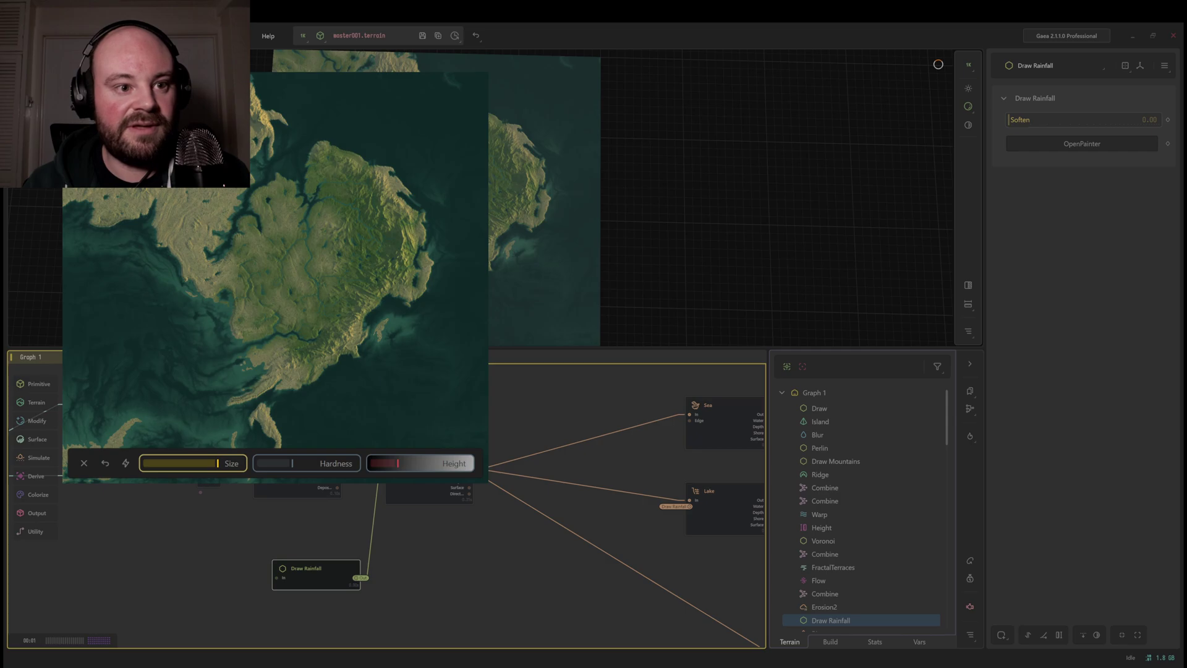
left_click_drag(235, 106, 242, 90)
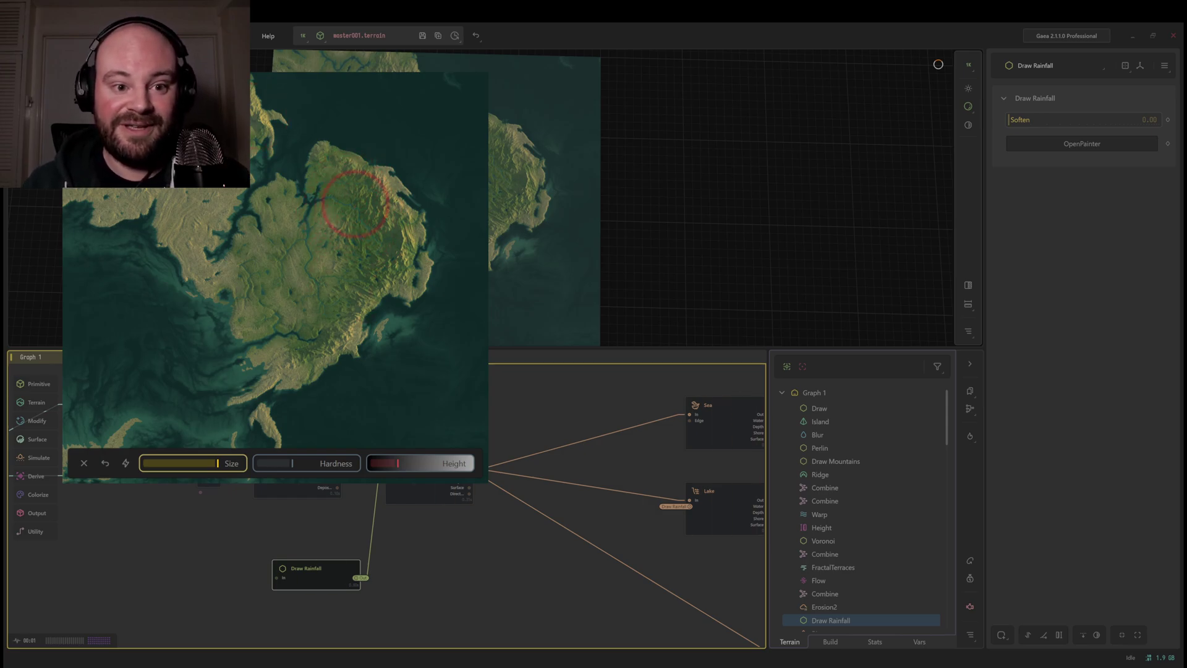
- Lighten a patch of rainfall on the mountains' inland slope, repaint it with a high brush height, and close the painter
left_click(355, 206)
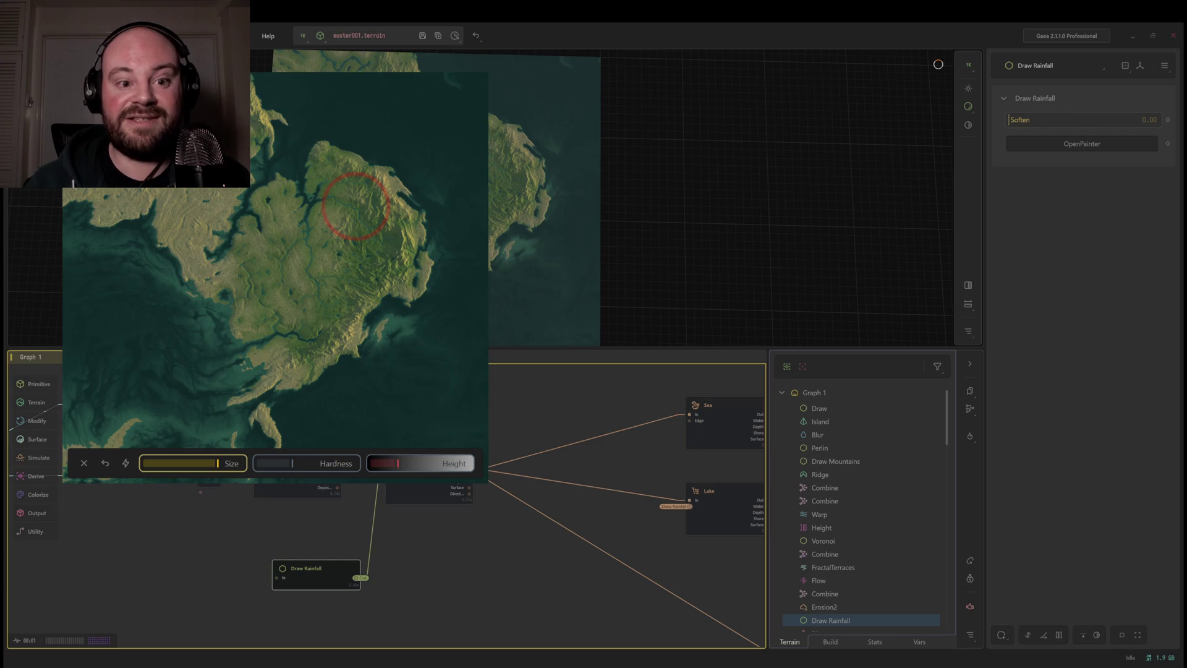
left_click(450, 463)
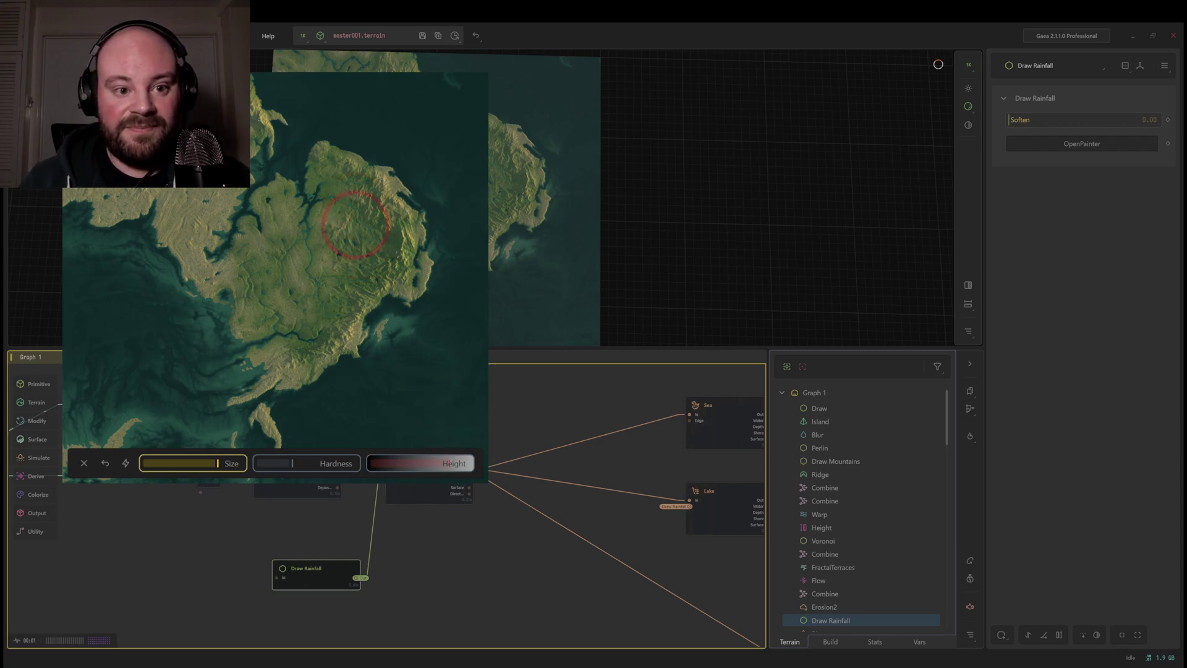
left_click(355, 225)
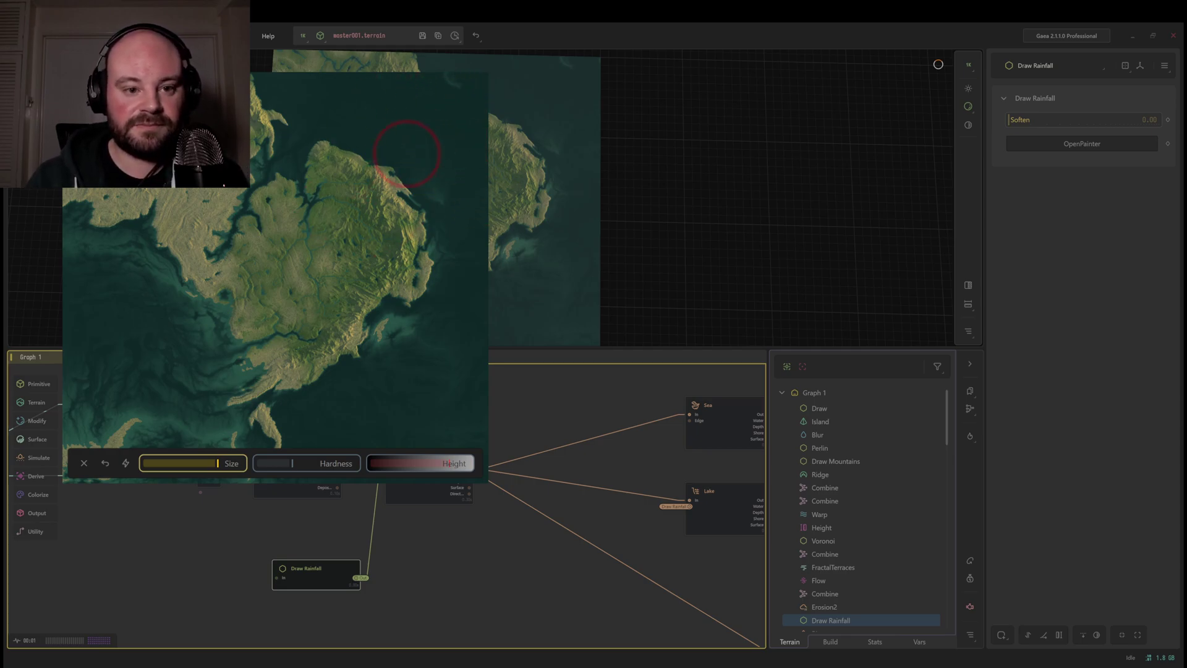
key("Escape")
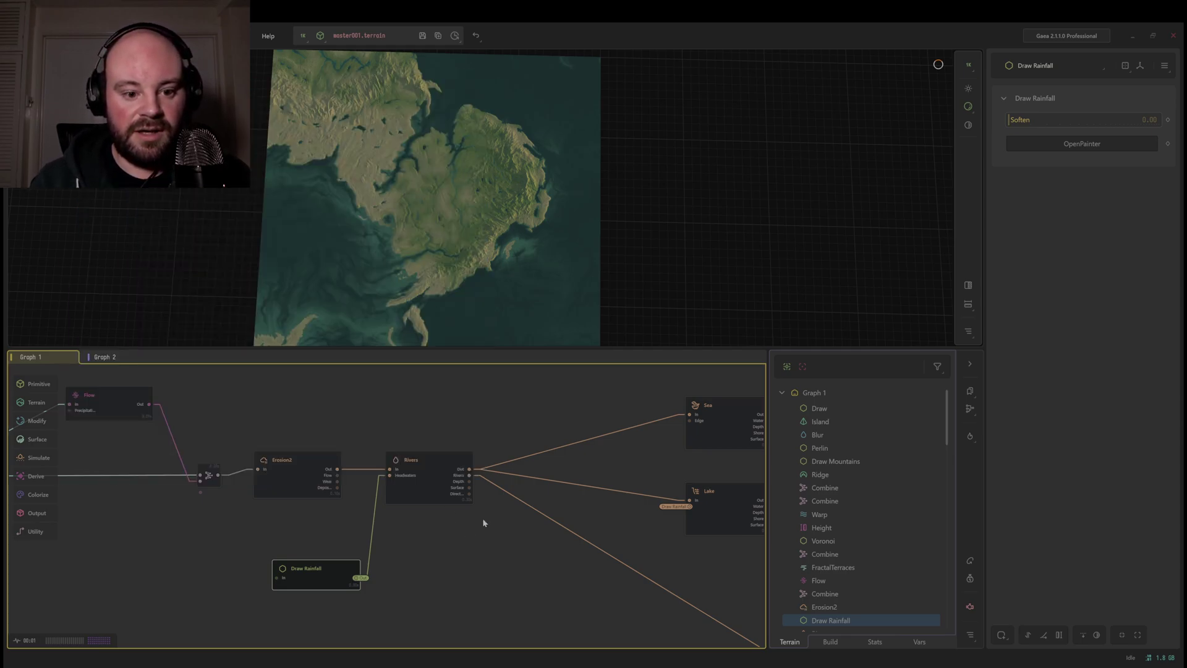
- Set the Sea node's Level to 0.11
middle_click_drag(473, 499, 361, 499)
middle_click_drag(468, 453, 246, 460)
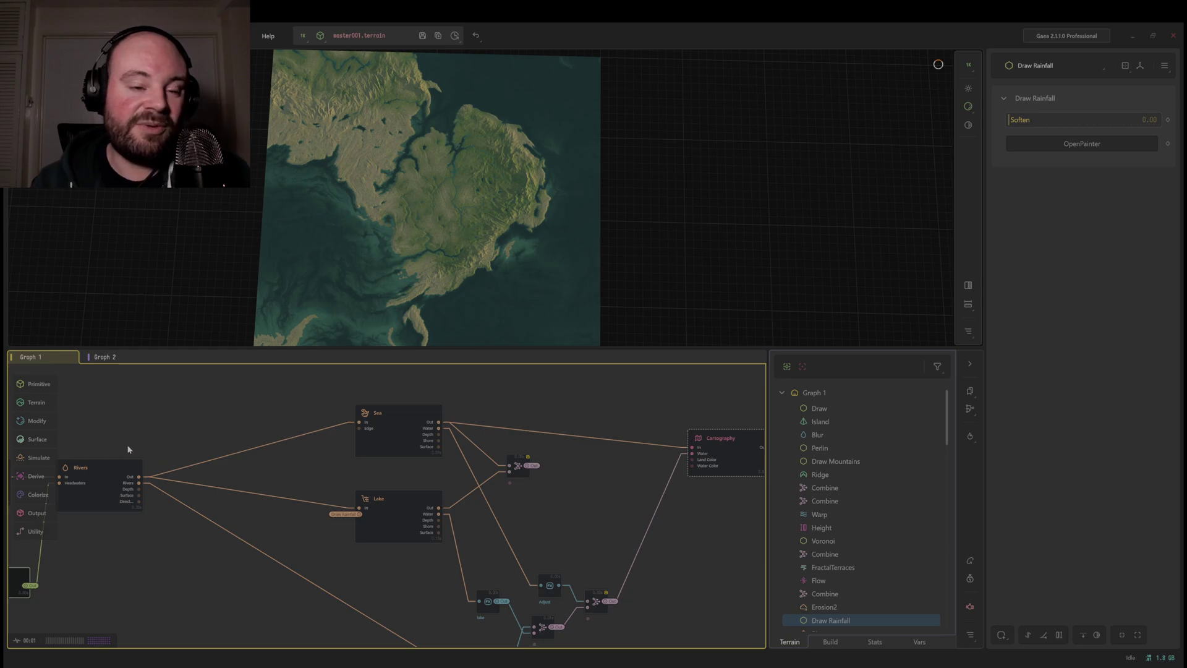
middle_click_drag(128, 448, 276, 439)
middle_click_drag(594, 477, 439, 500)
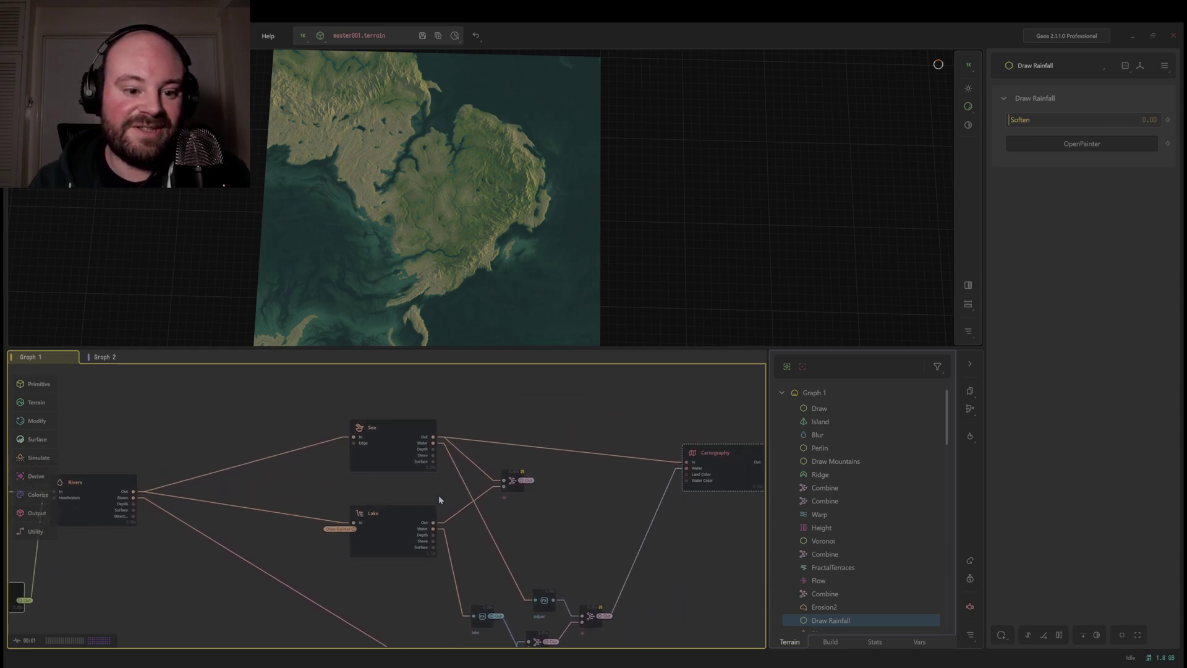
left_click(381, 429)
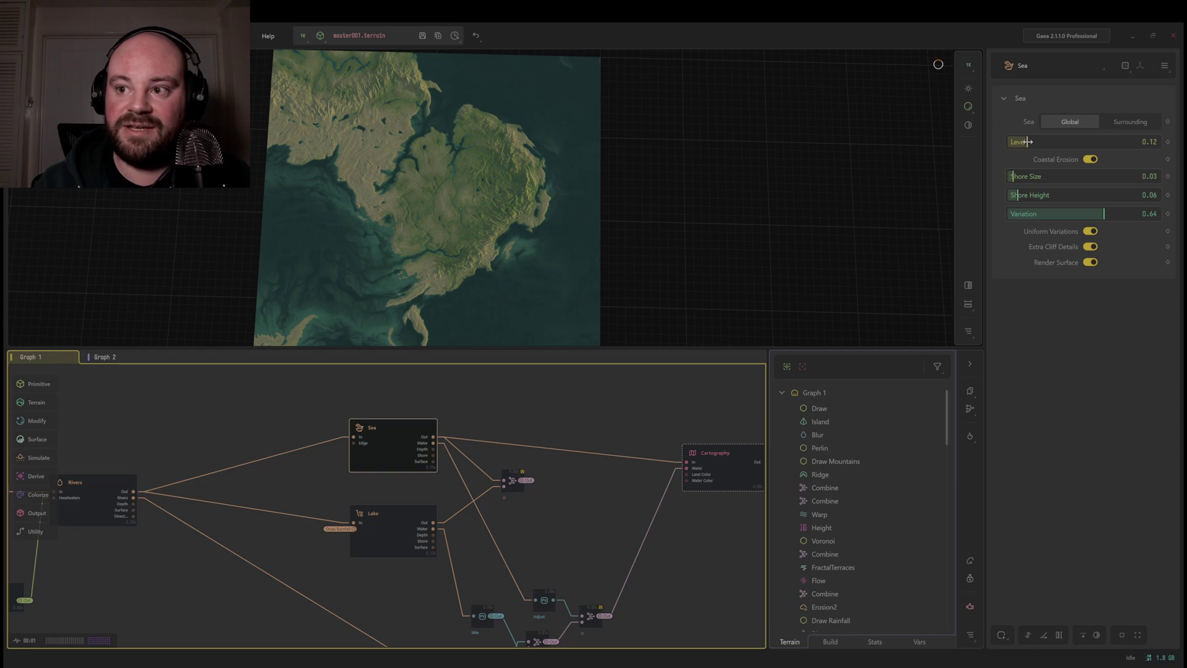
left_click_drag(1028, 142, 1026, 144)
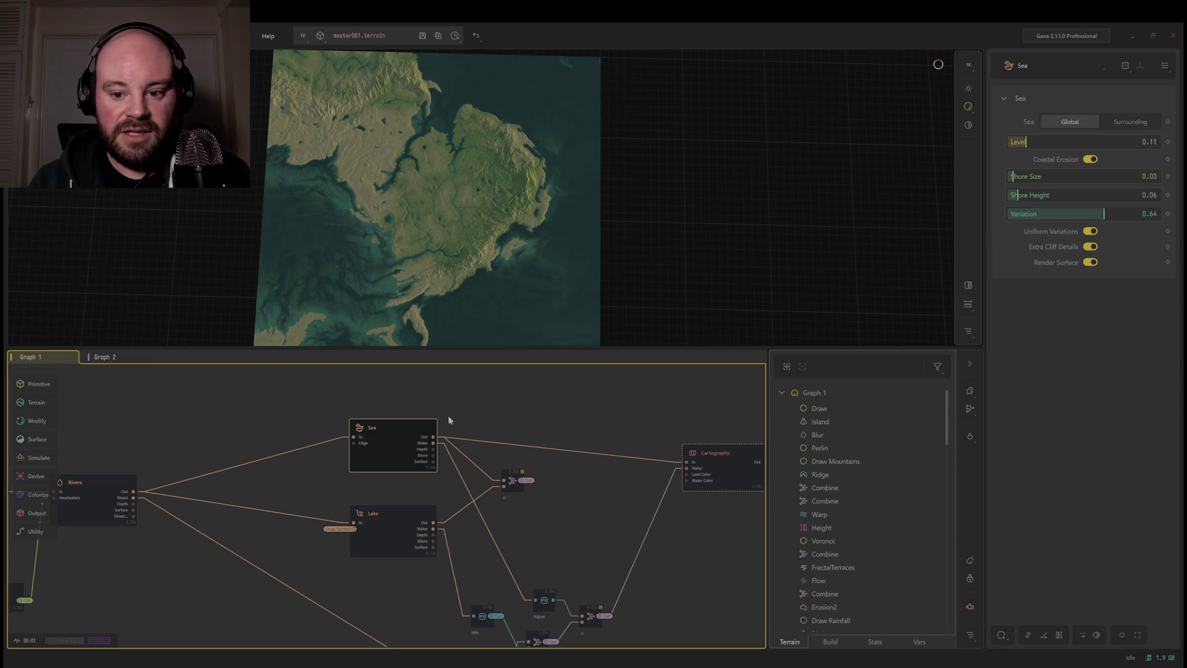
- Select the Lake node and examine its formation settings and the Draw Rainfall link on its input
middle_click_drag(441, 423, 344, 415)
middle_click_drag(375, 494, 391, 431)
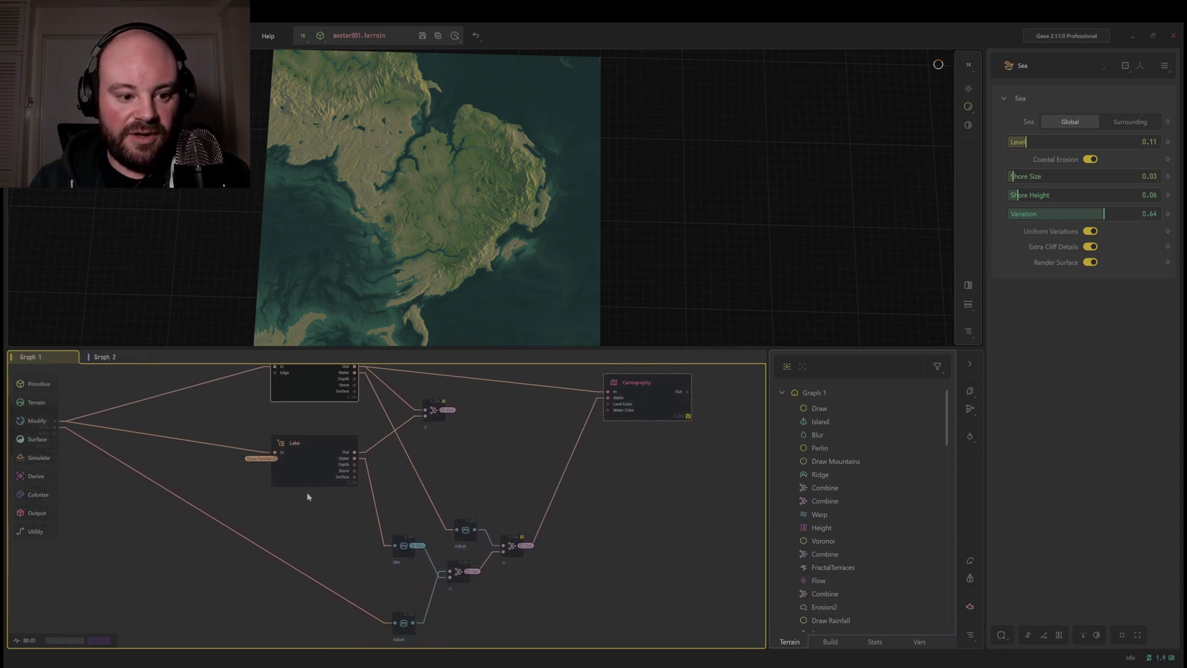
middle_click_drag(308, 497, 317, 491)
left_click(317, 486)
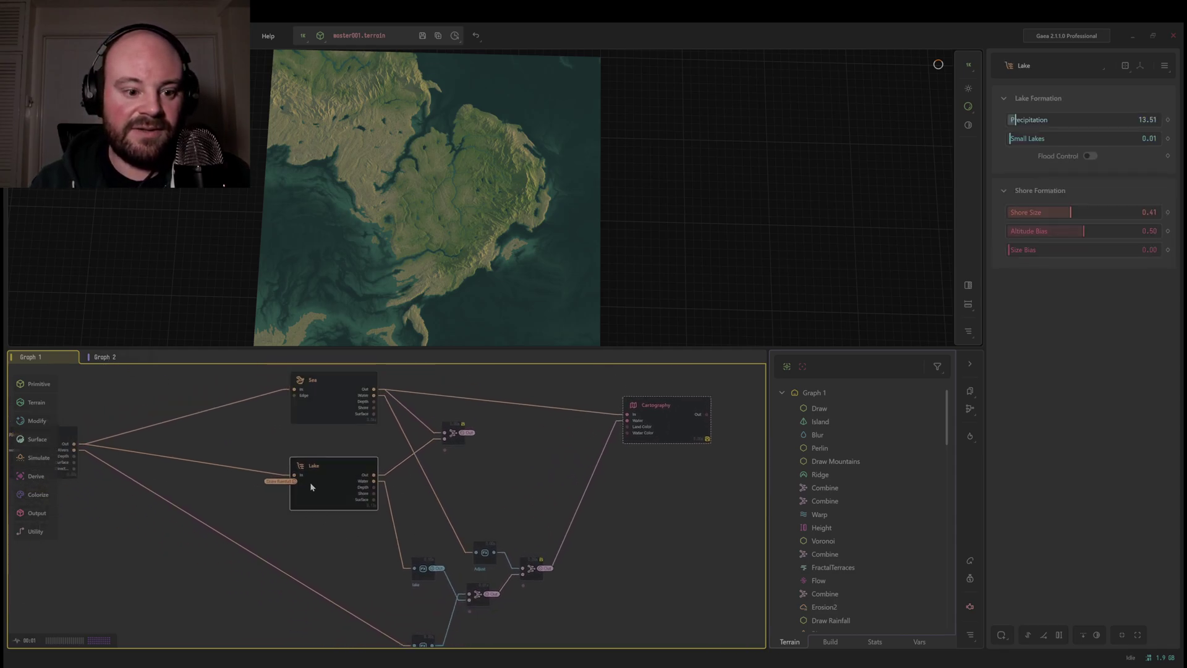
scroll(210, 492, "up", 2)
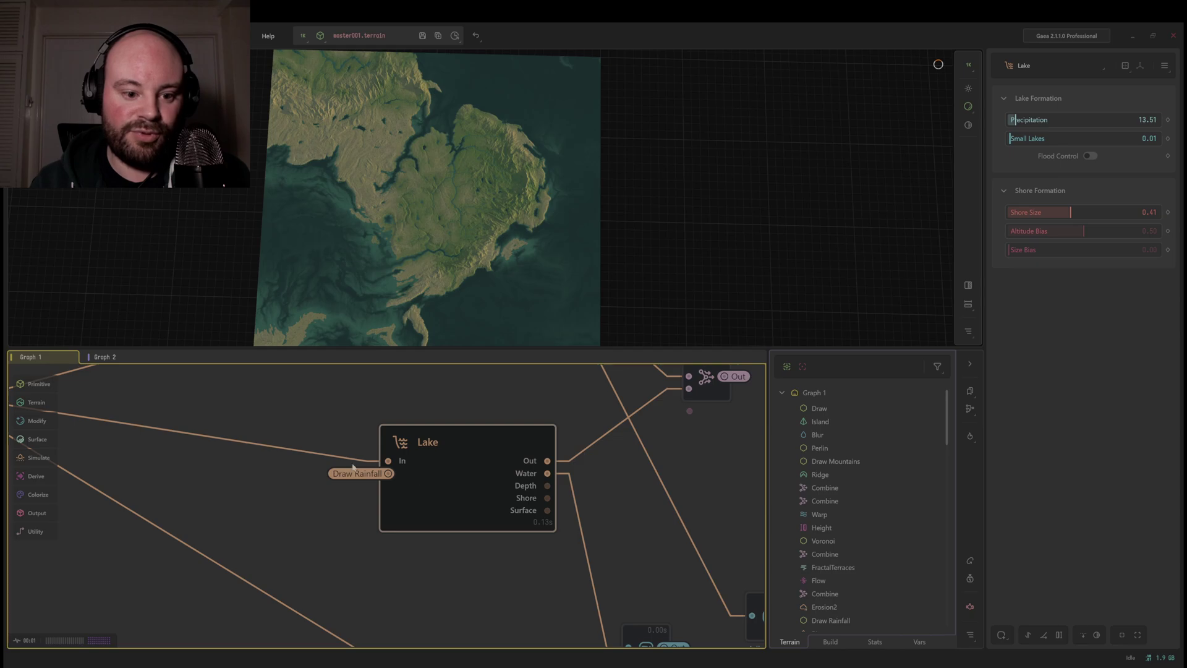
middle_click_drag(263, 491, 421, 516)
- Trace the Lake node's rainfall link back to the Draw Rainfall node's Out port and return to the Lake node
scroll(398, 515, "down", 3)
middle_click_drag(292, 505, 435, 492)
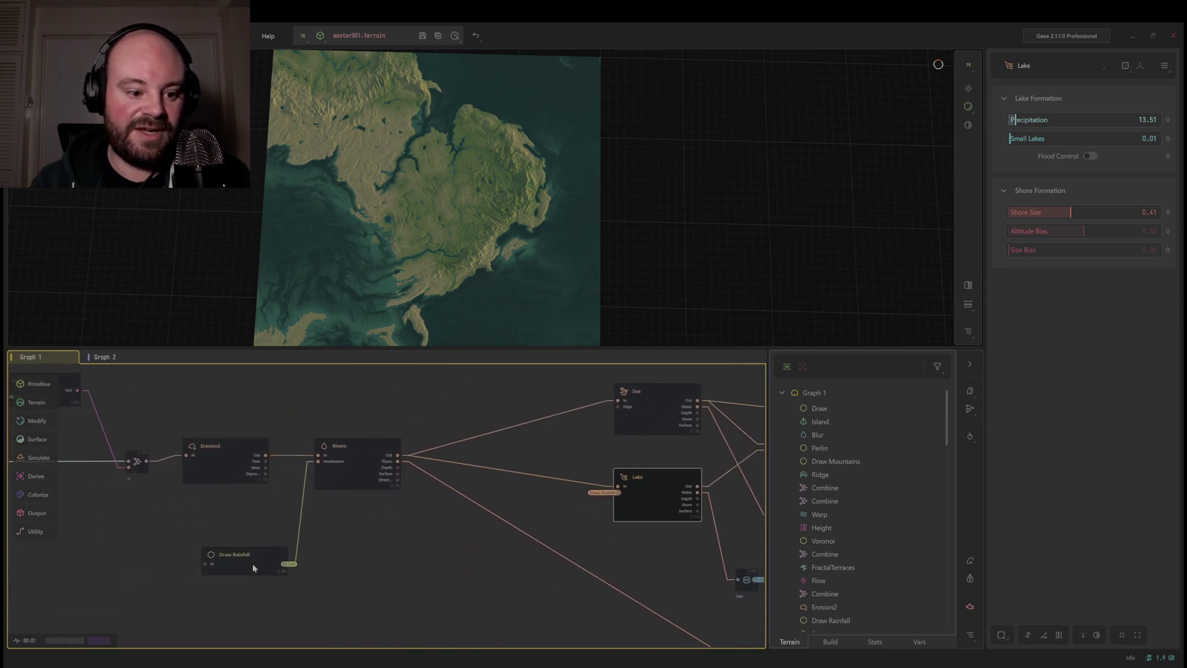
scroll(334, 572, "up", 5)
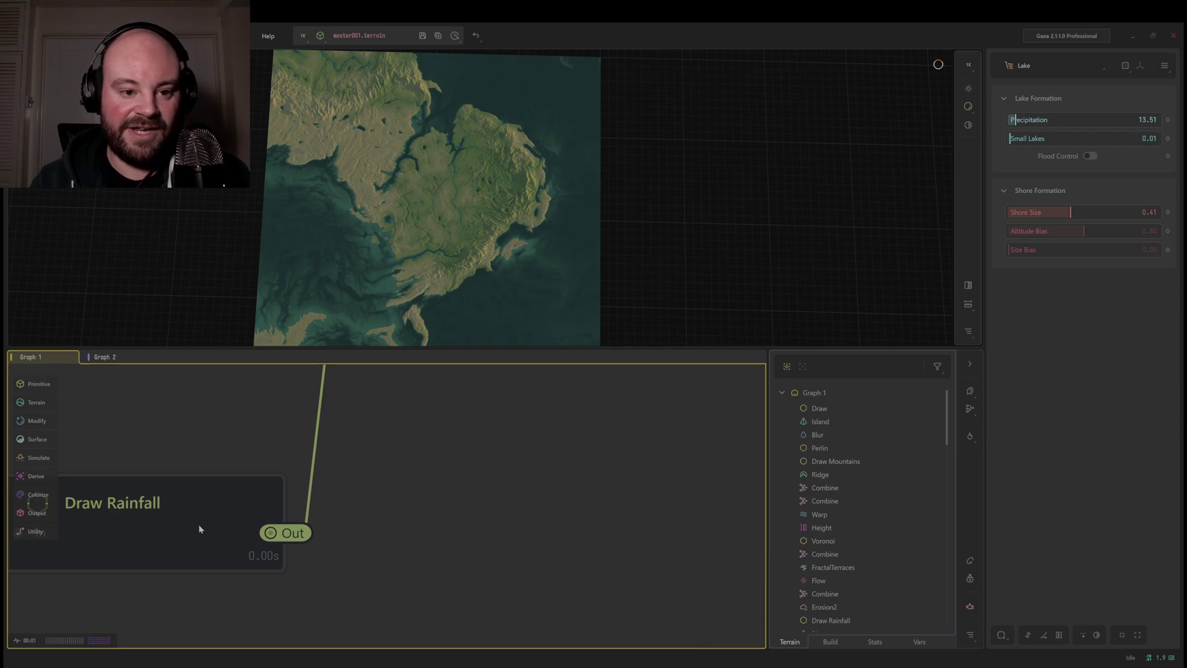
middle_click_drag(387, 462, 205, 564)
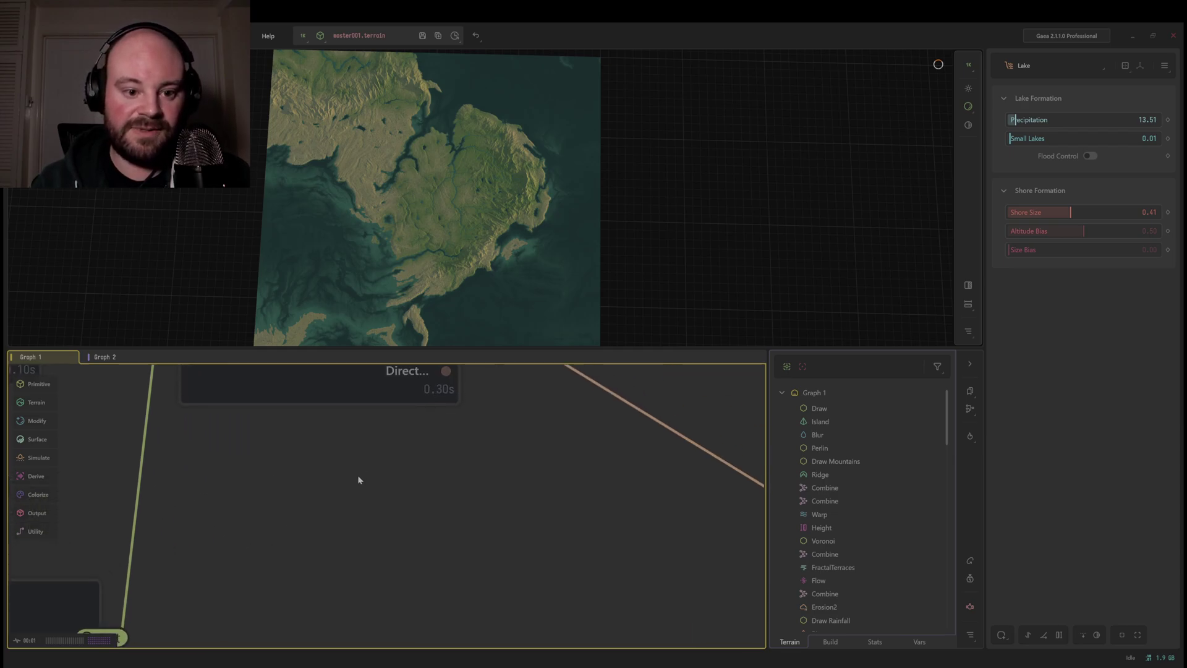
mouse_move(325, 497)
middle_mouse_down()
mouse_move(556, 384)
mouse_move(554, 393)
middle_mouse_up()
middle_click_drag(568, 435, 157, 530)
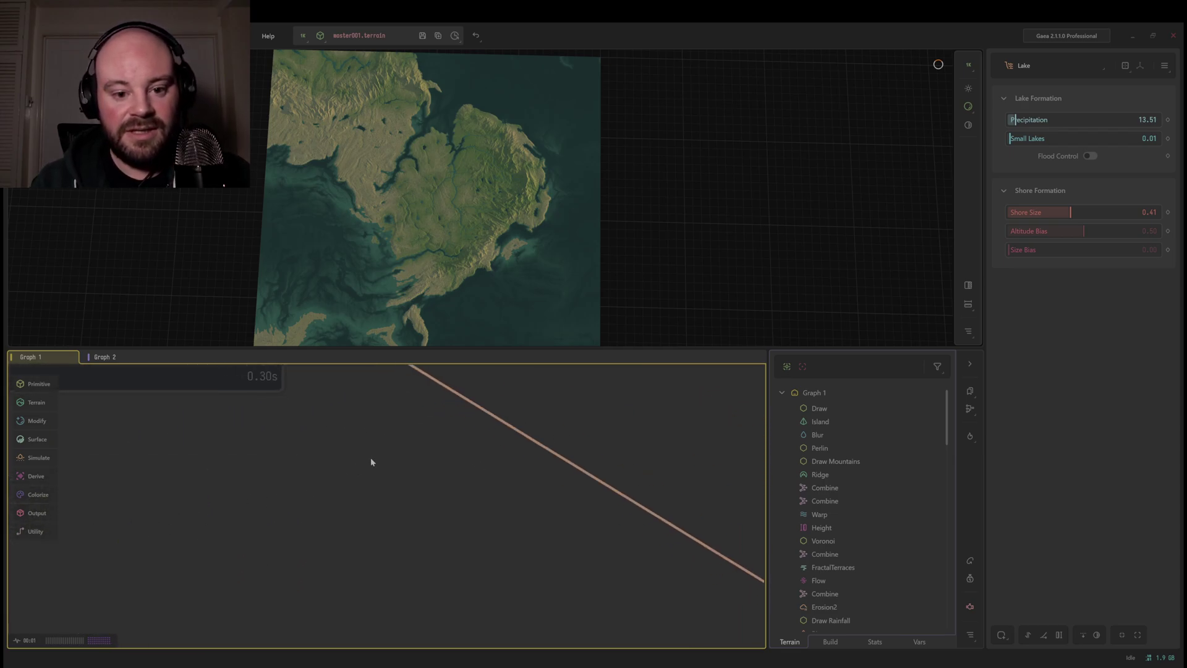
middle_click_drag(586, 384, 352, 489)
scroll(355, 493, "down", 3)
middle_click_drag(656, 459, 392, 480)
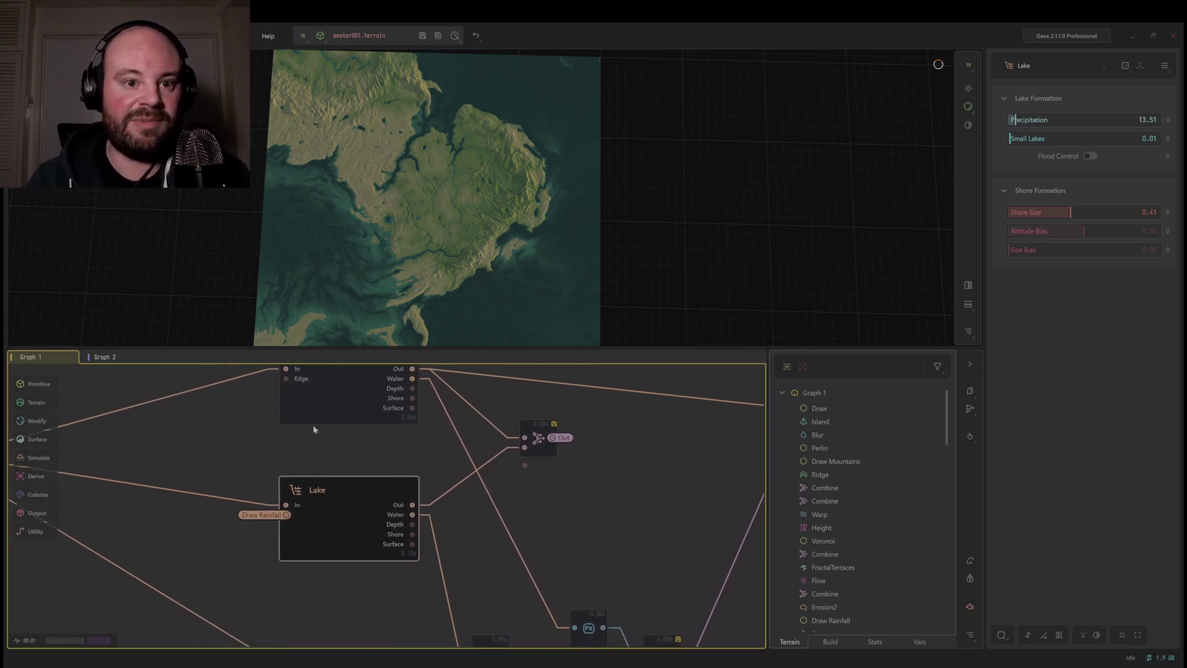
- Follow the Lake node's Water output to the small adjustment nodes and select the one labelled lake
middle_click_drag(310, 432, 214, 397)
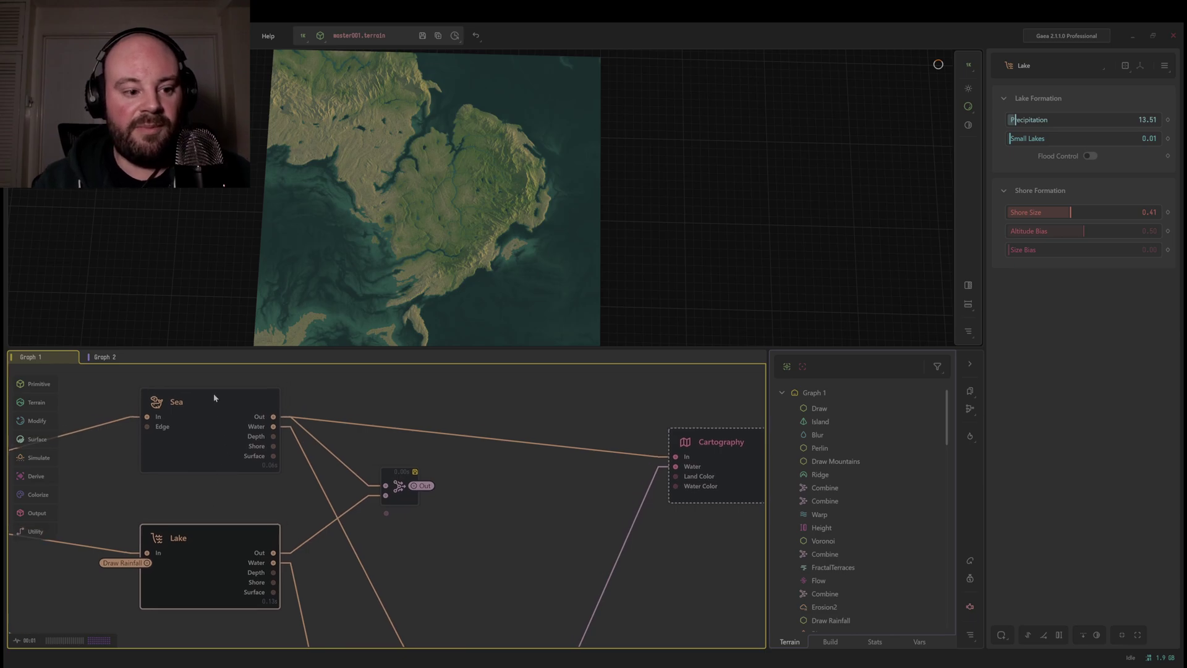
middle_click_drag(276, 552, 266, 481)
scroll(266, 481, "down", 2)
middle_click_drag(280, 545, 273, 478)
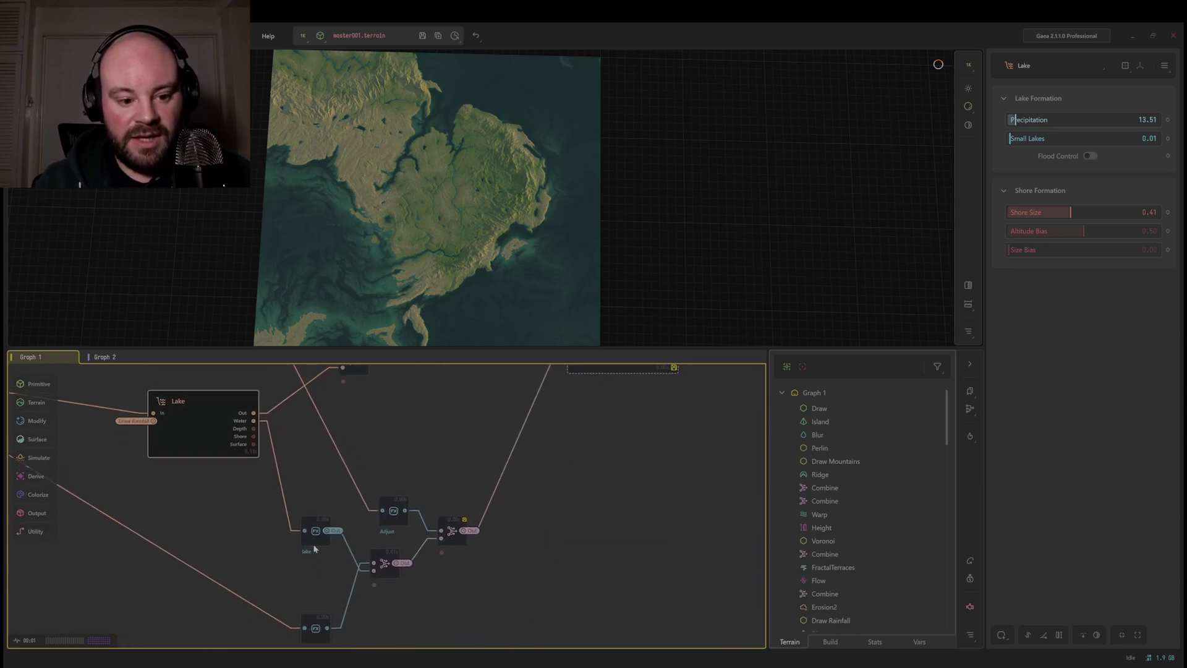
middle_click_drag(321, 628, 316, 603)
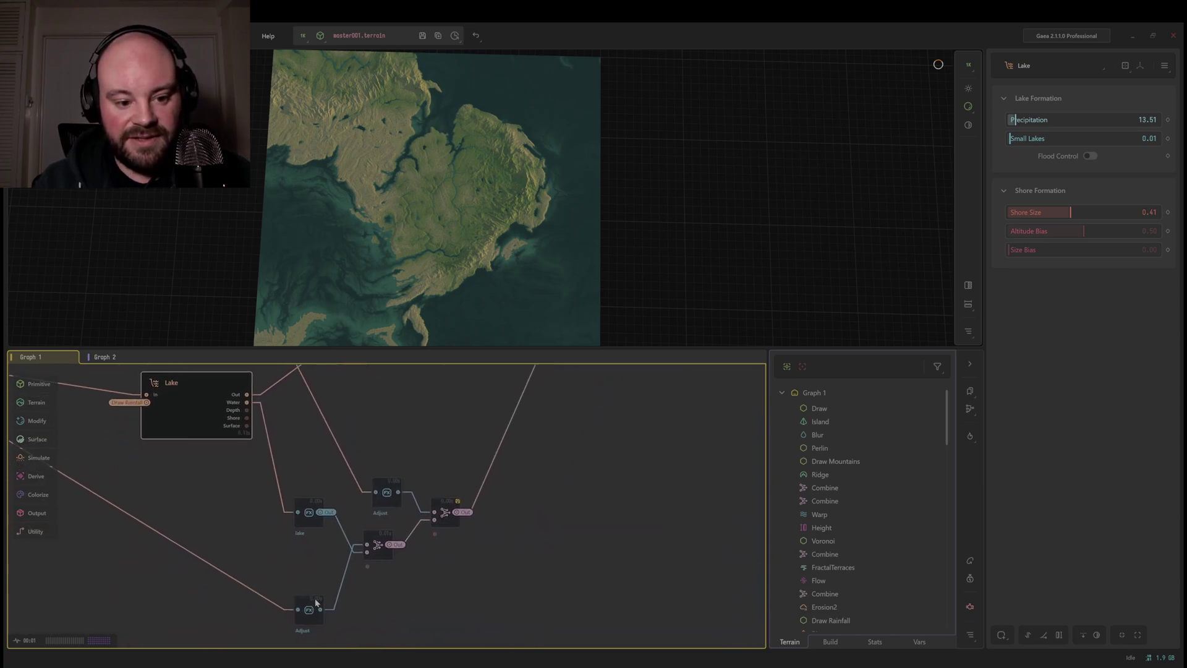
left_click(307, 519)
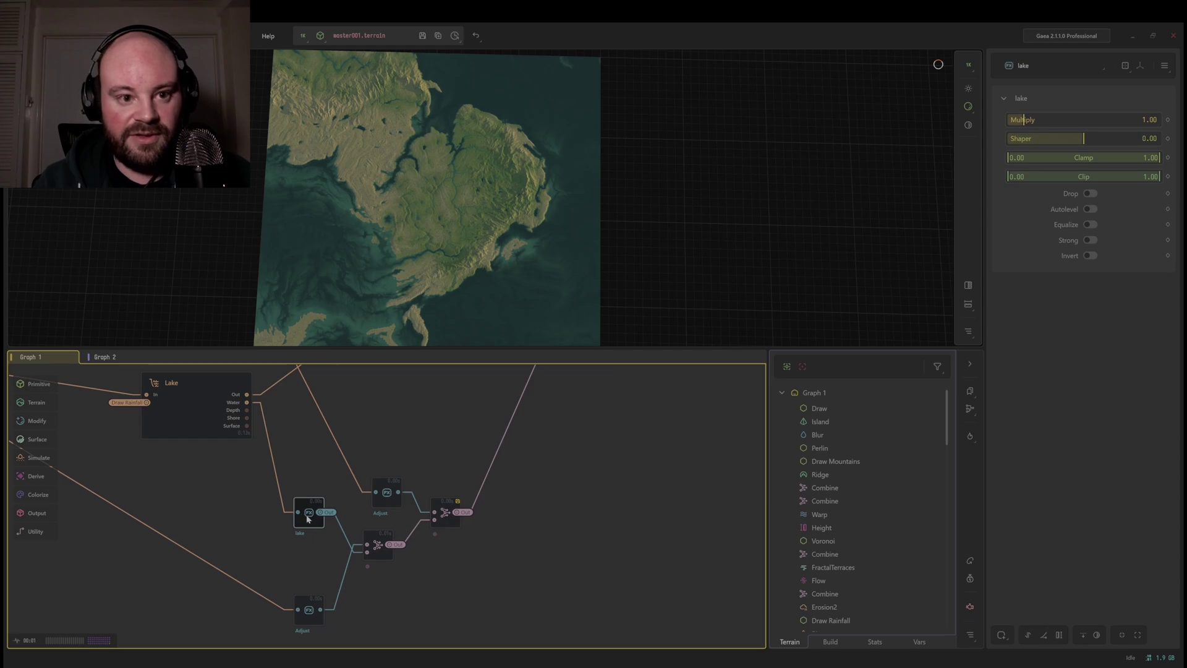
- Unpin the LightX node's preview in Graph 2 and return to Graph 1
left_click(110, 359)
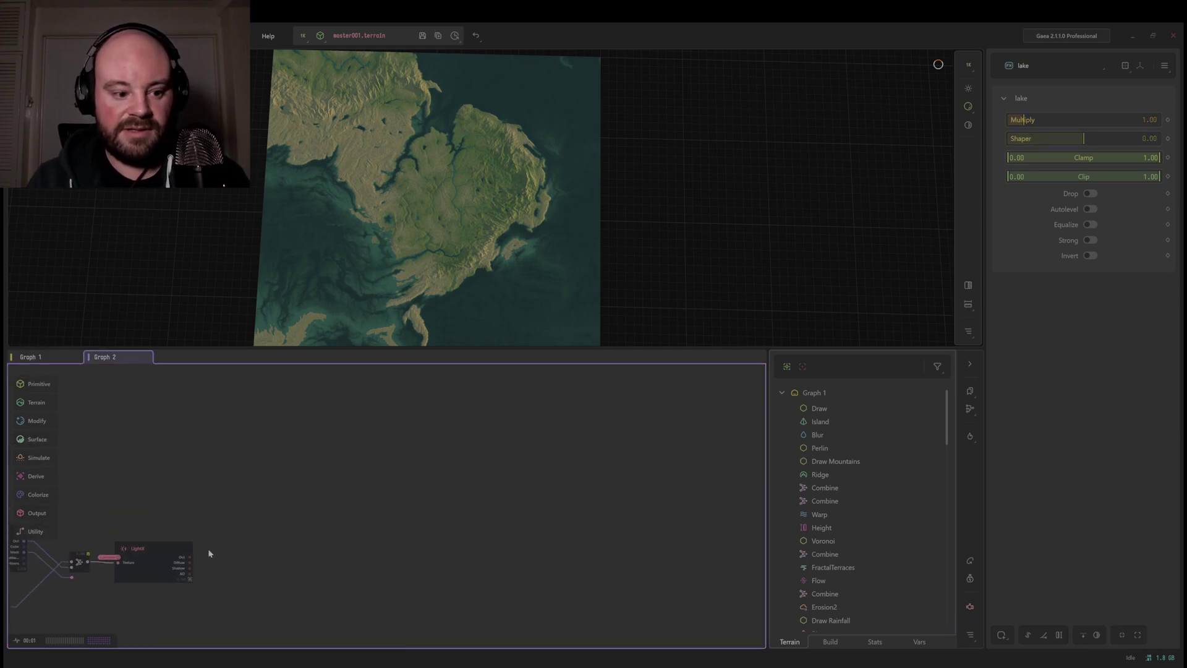
left_click(156, 551)
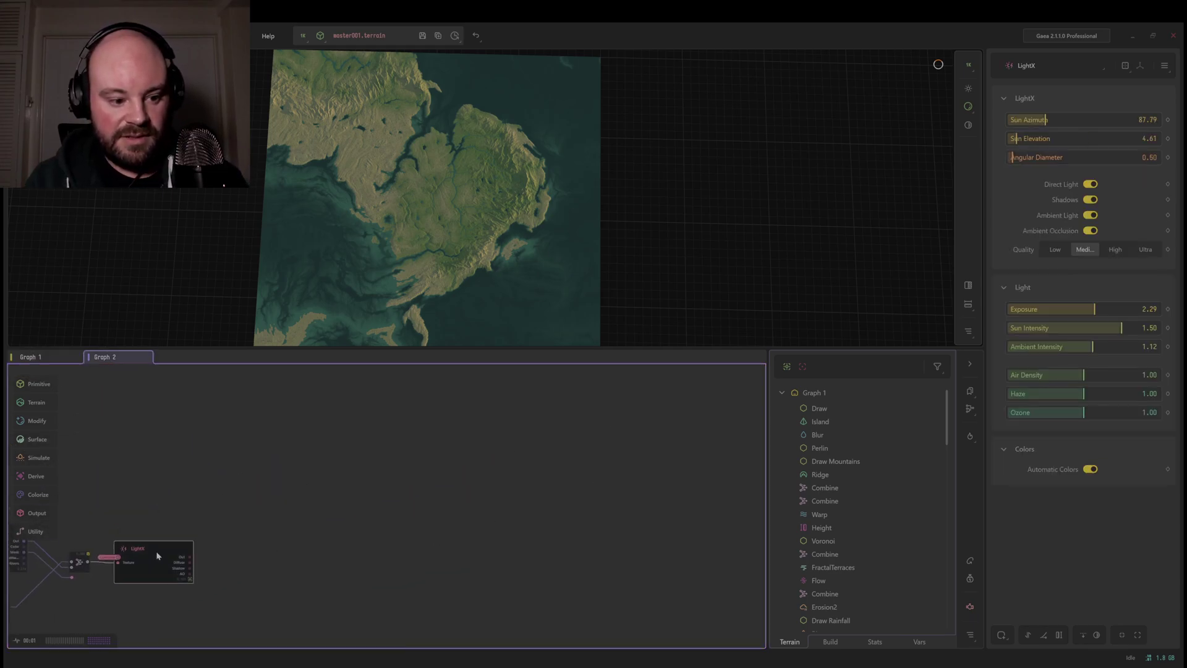
left_click(52, 357)
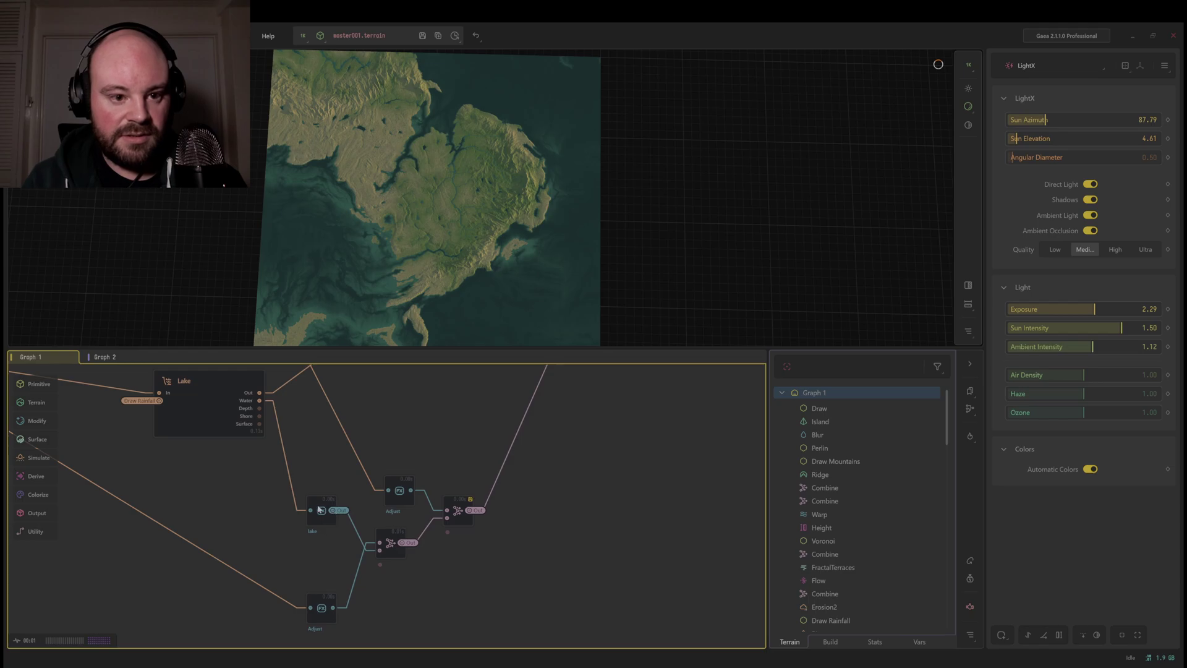
- Preview the lake mask, the river Adjust mask, the sea Adjust mask and the fresh_water combine node in turn
left_click(320, 509)
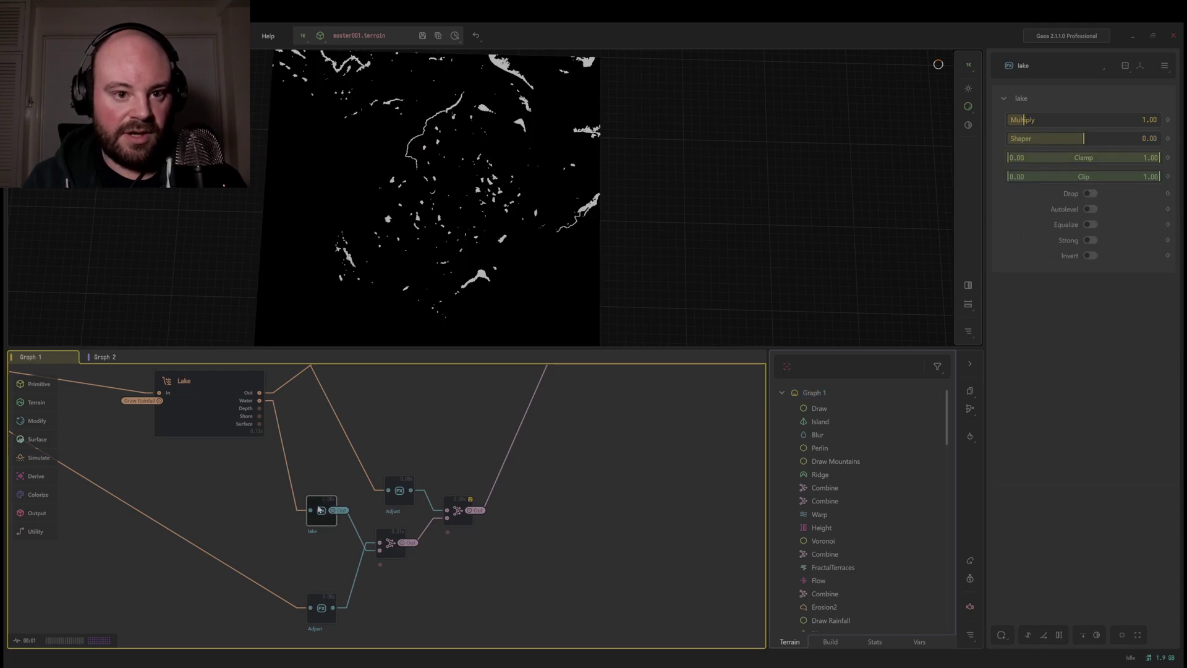
left_click(322, 610)
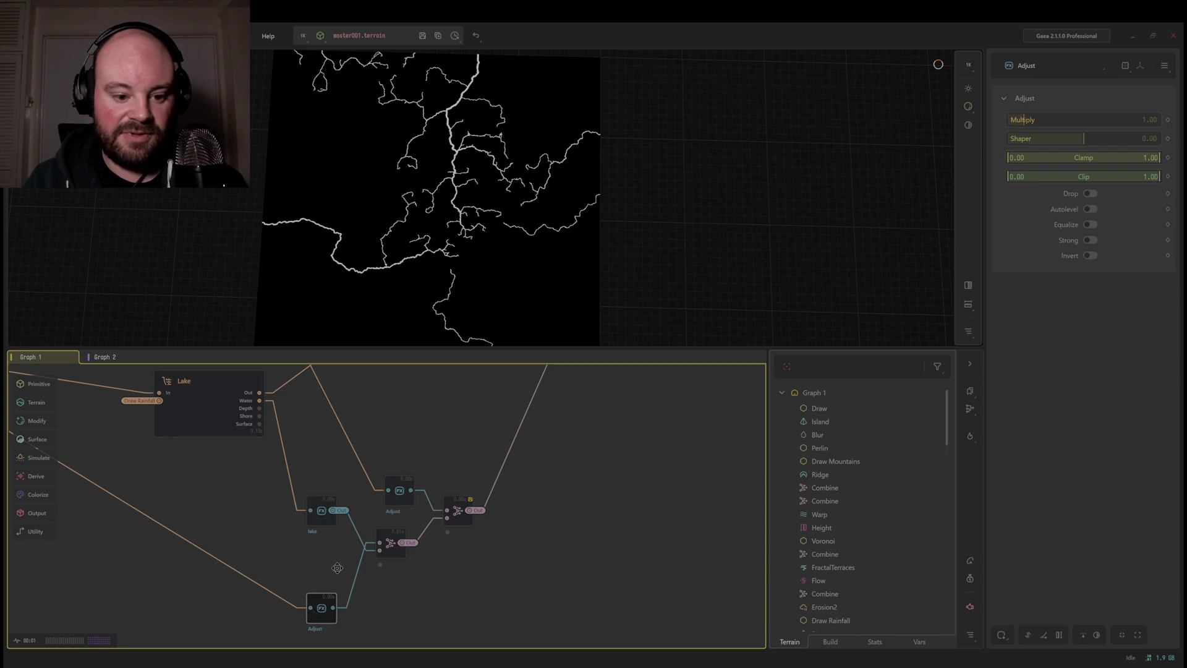
middle_click_drag(337, 567, 301, 593)
left_click(359, 530)
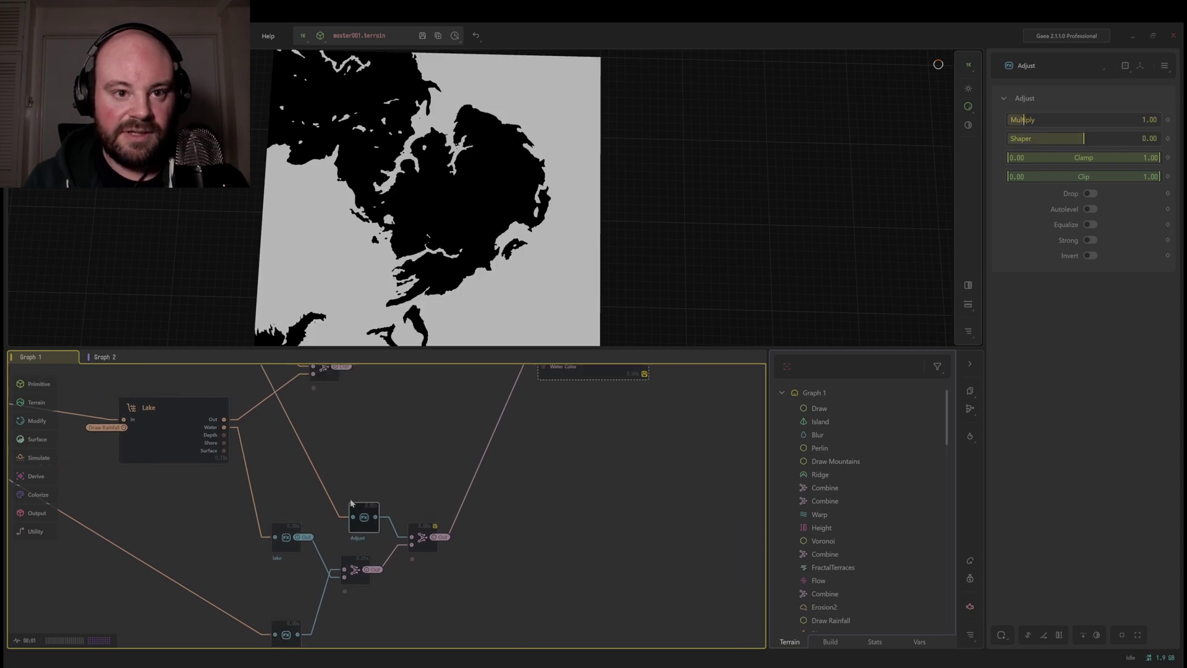
left_click(356, 569)
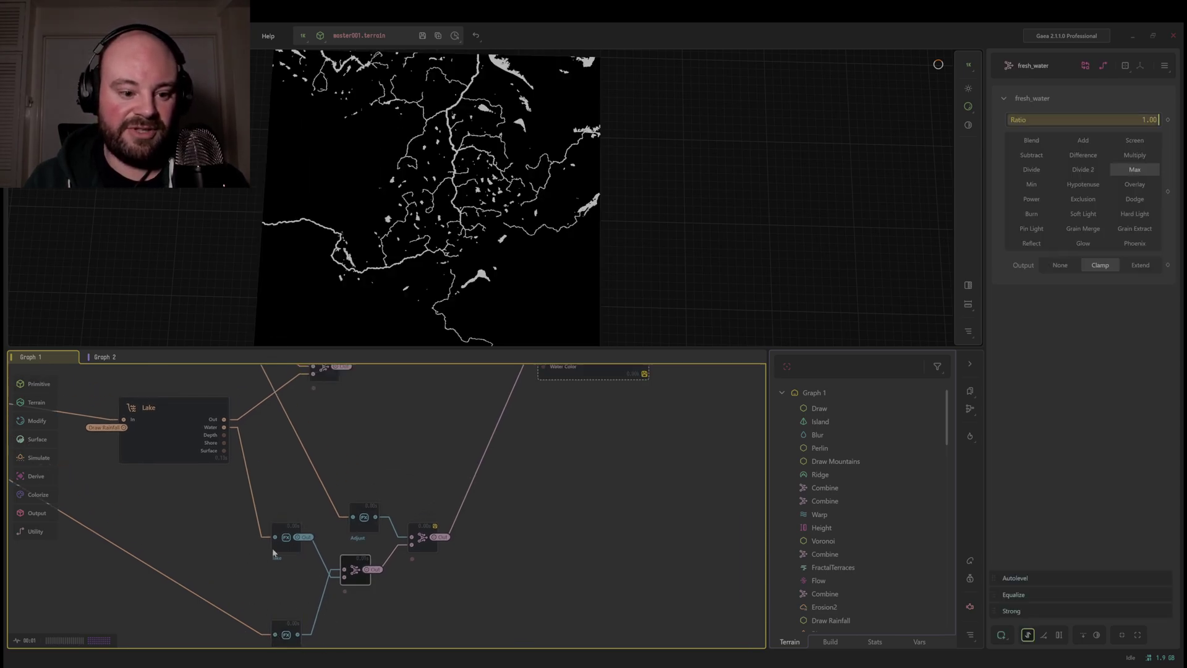
- Trace how the sea and fresh water masks join and preview the water_mask combine node
middle_click_drag(386, 583, 279, 635)
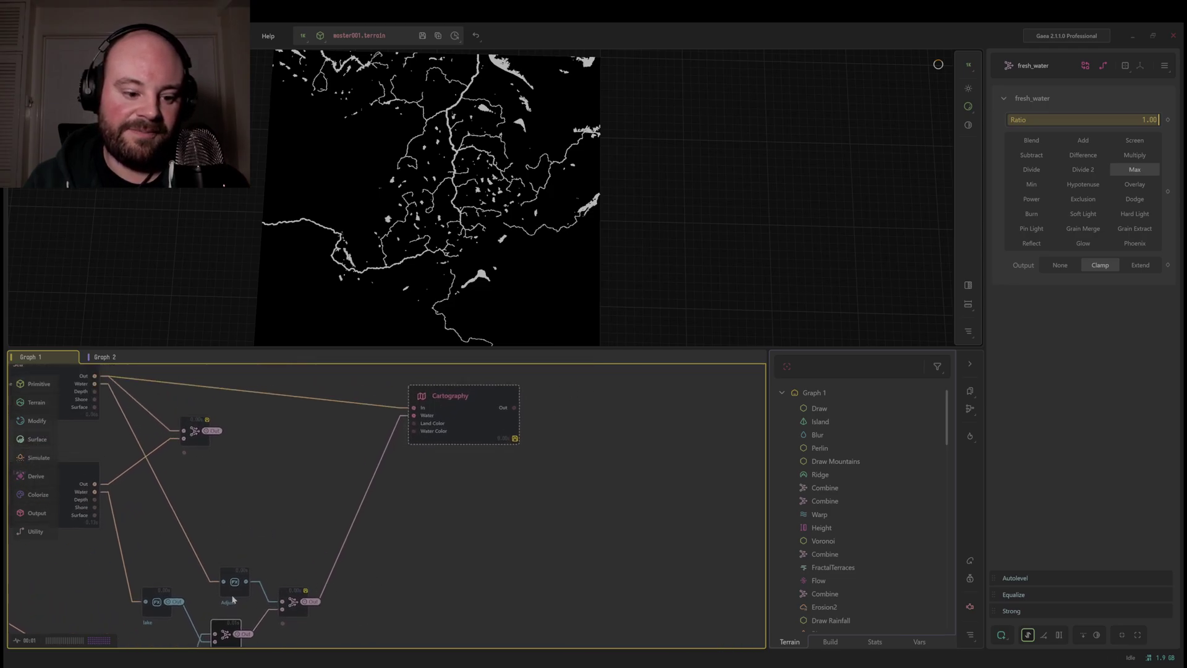
middle_click_drag(215, 586, 245, 541)
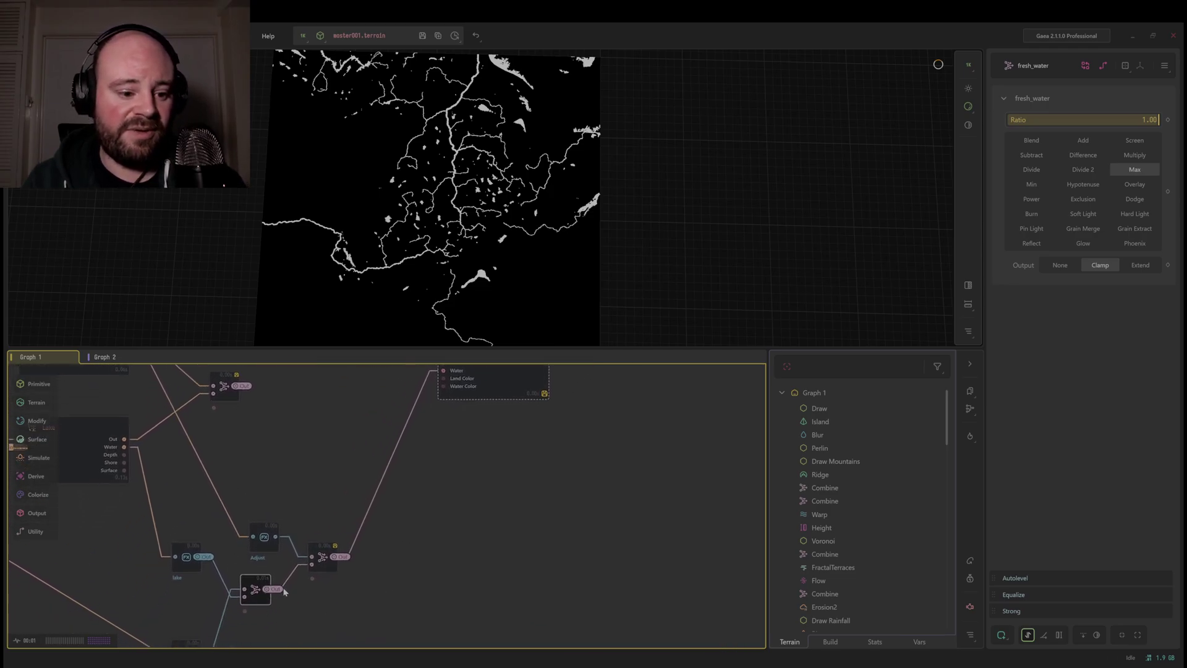
middle_click_drag(323, 603, 336, 584)
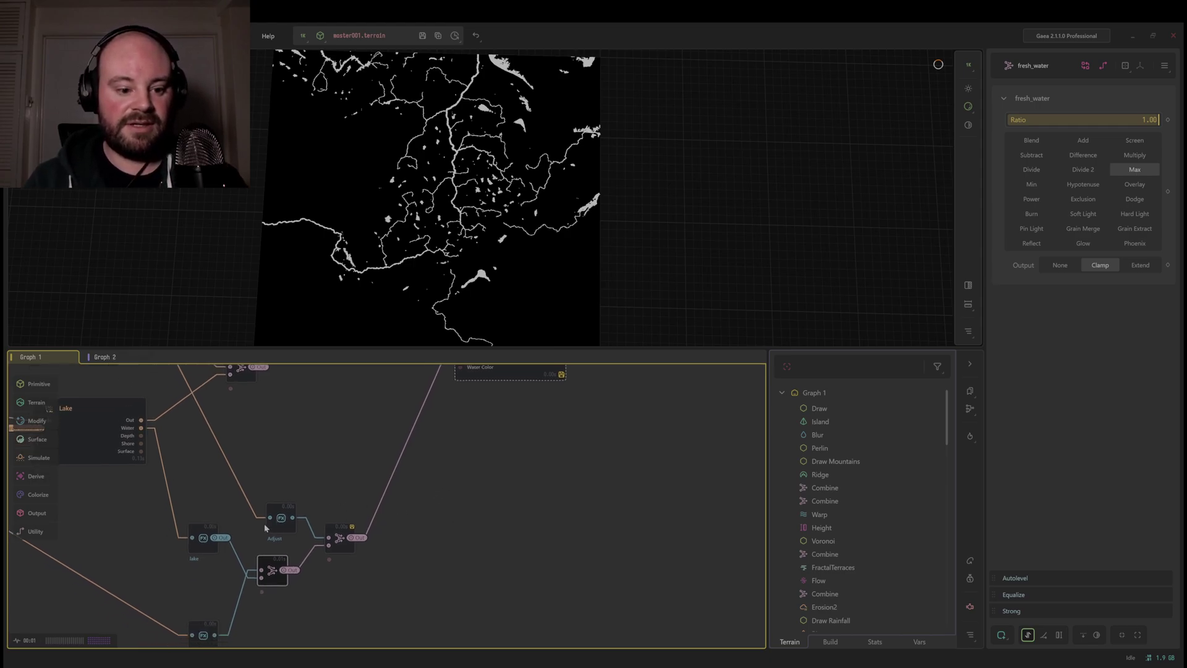
scroll(266, 527, "down", 1)
middle_click_drag(320, 459, 320, 525)
middle_click_drag(290, 599, 329, 567)
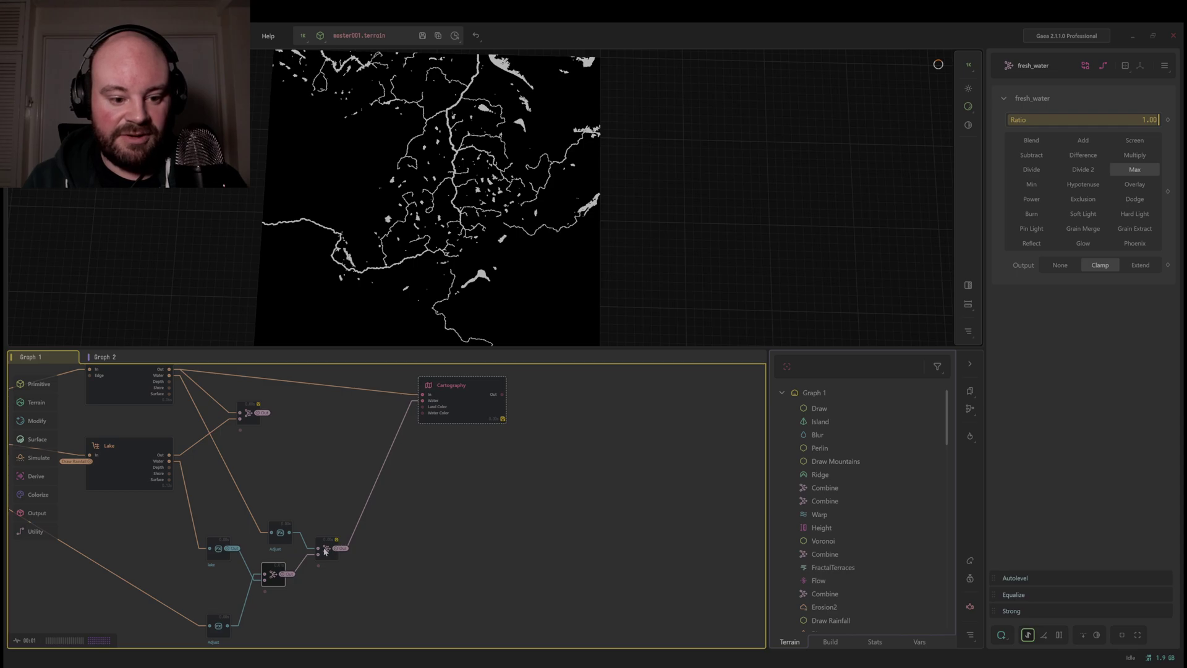
left_click(325, 548)
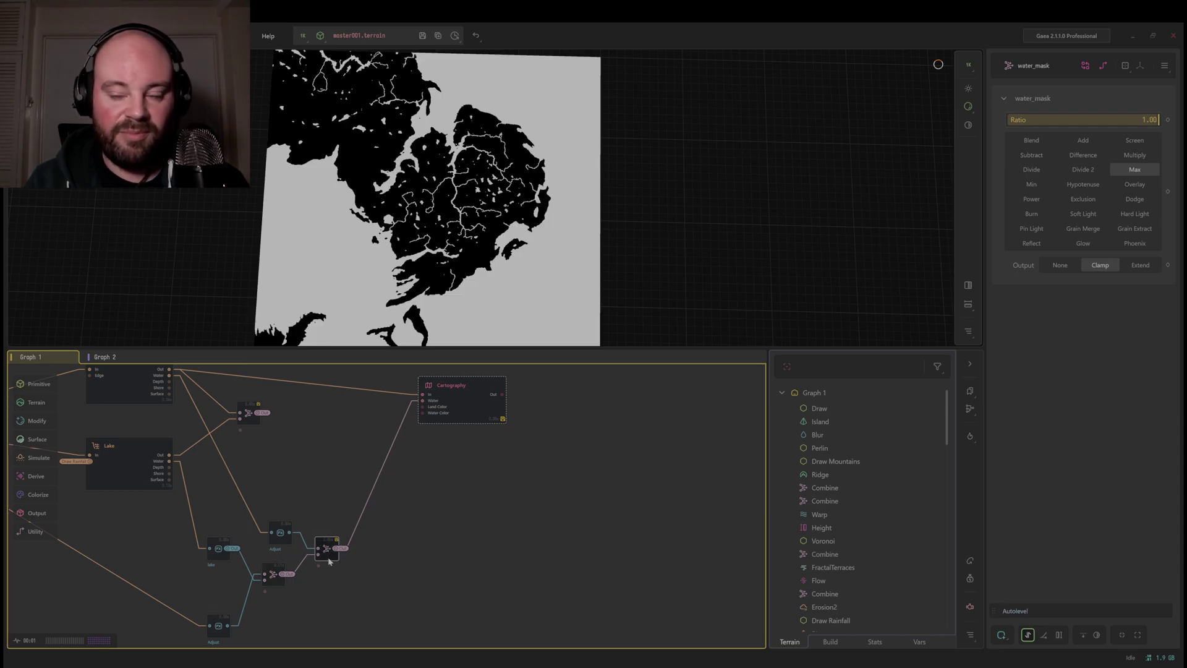
middle_click_drag(314, 575, 343, 539)
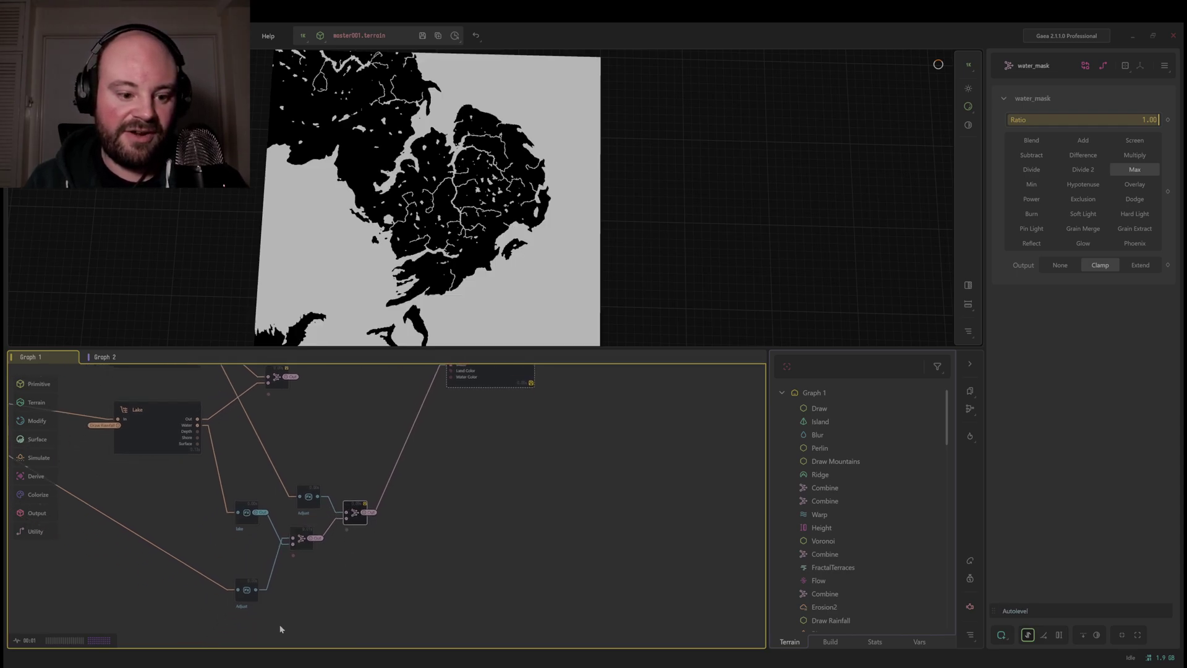
- Select the Cartography node fed by the Sea node and water mask, and examine its coloured map from several views
middle_click_drag(305, 483, 262, 564)
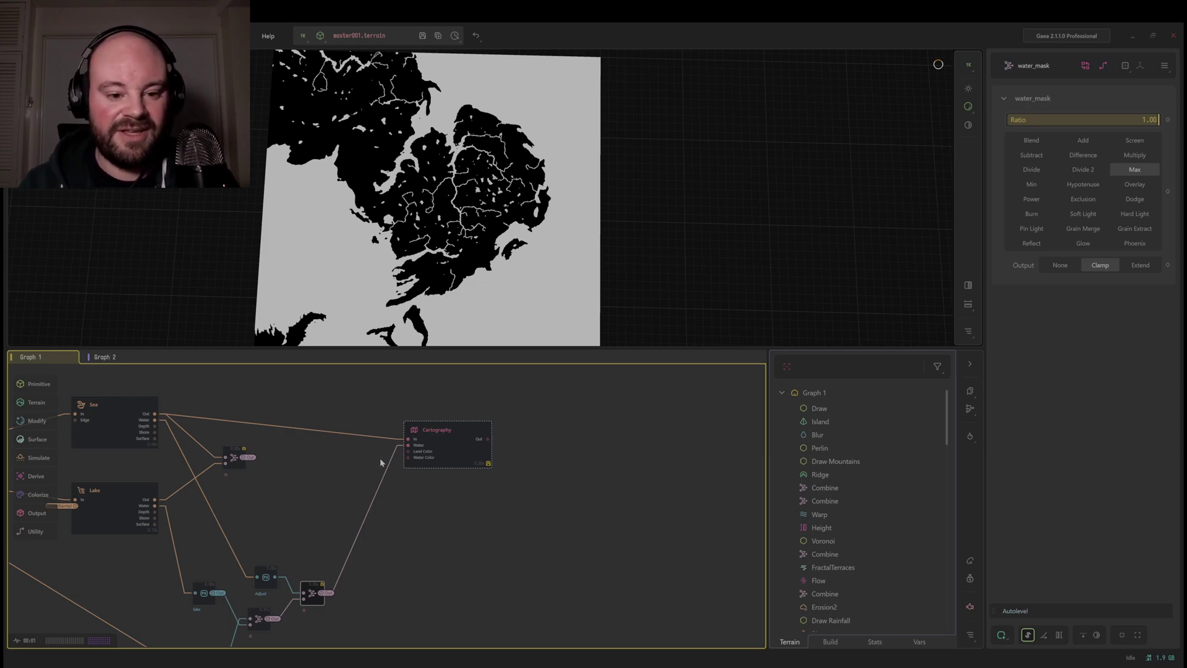
middle_click_drag(332, 452, 341, 451)
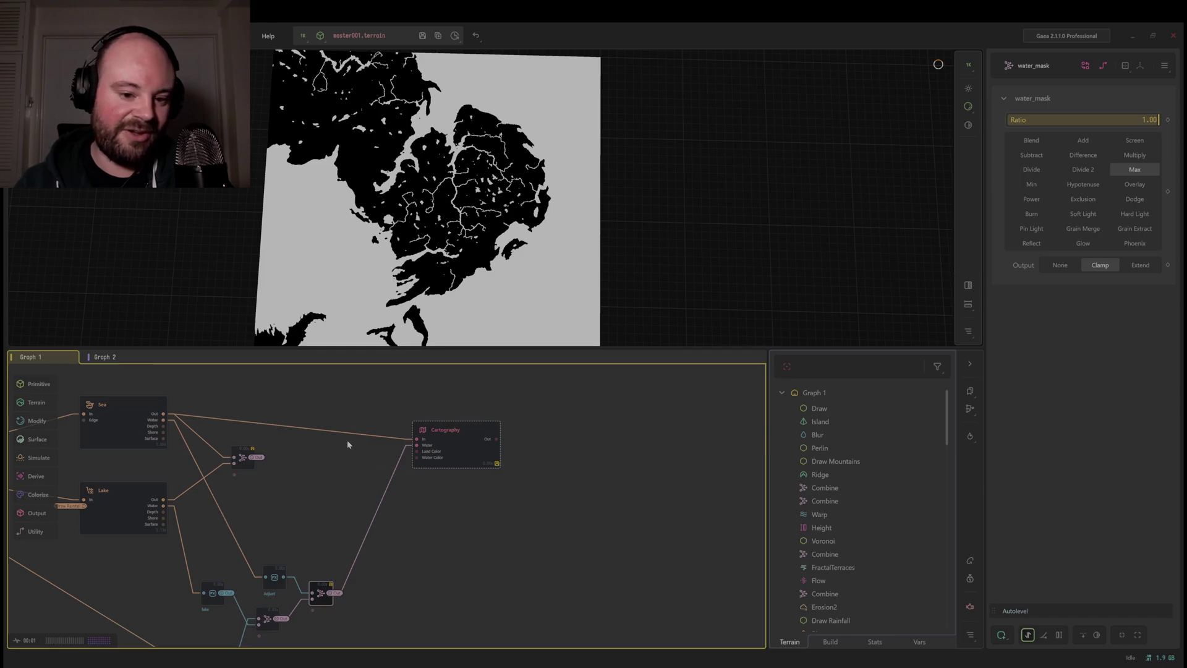
left_click(449, 438)
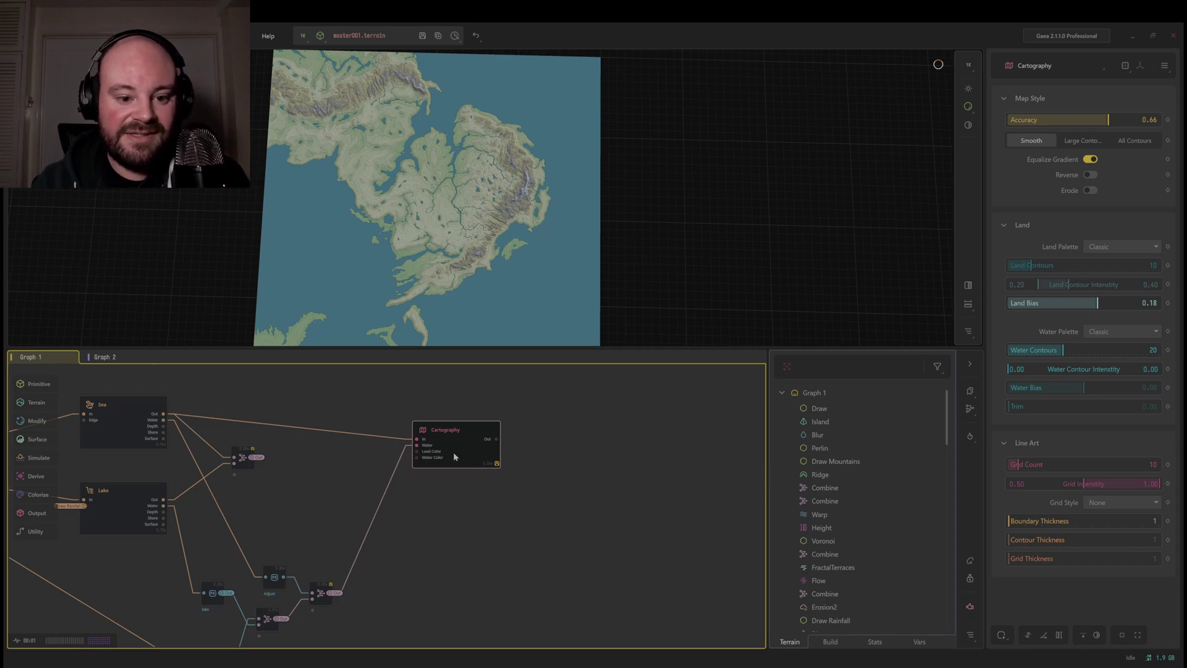
left_click_drag(409, 324, 483, 235)
scroll(480, 198, "up", 5)
scroll(480, 198, "down", 2)
mouse_move(427, 265)
left_mouse_down()
mouse_move(365, 303)
mouse_move(470, 291)
mouse_move(451, 279)
mouse_move(458, 216)
mouse_move(445, 278)
left_mouse_up()
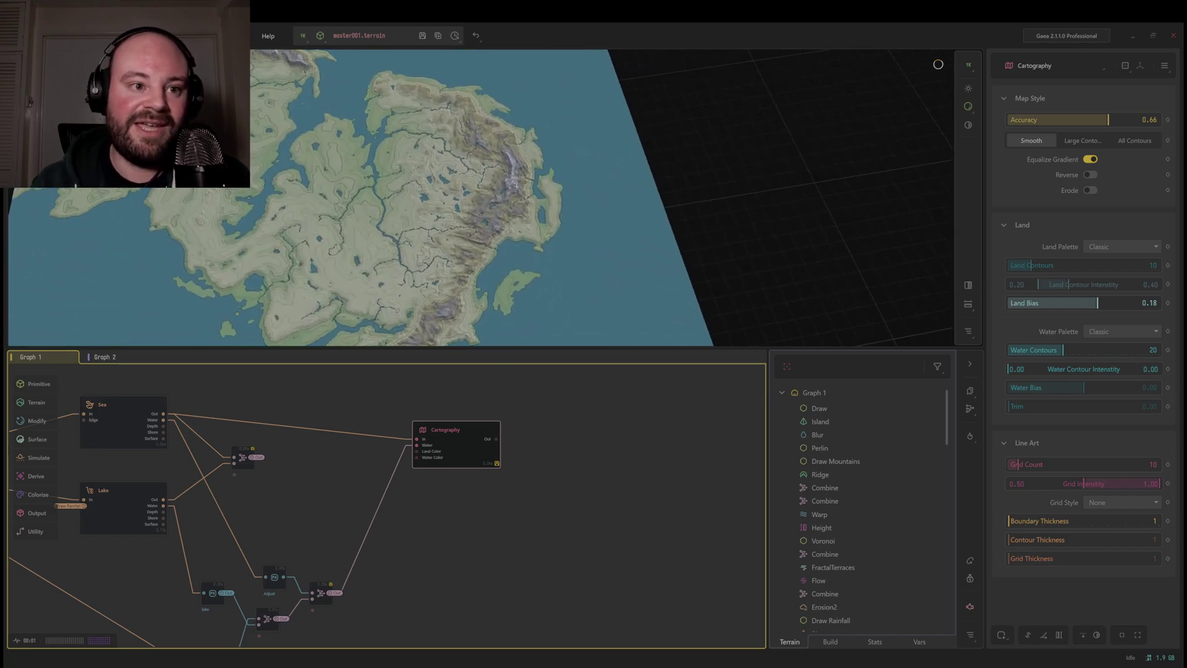
scroll(481, 198, "down", 3)
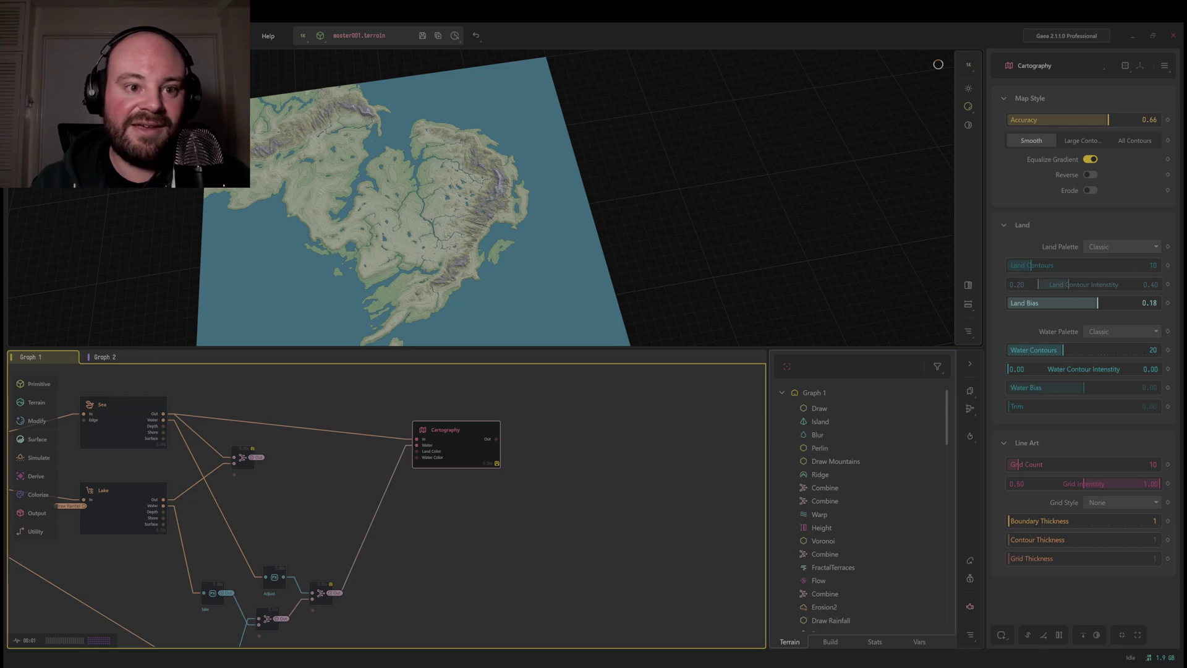
left_click_drag(480, 198, 448, 201)
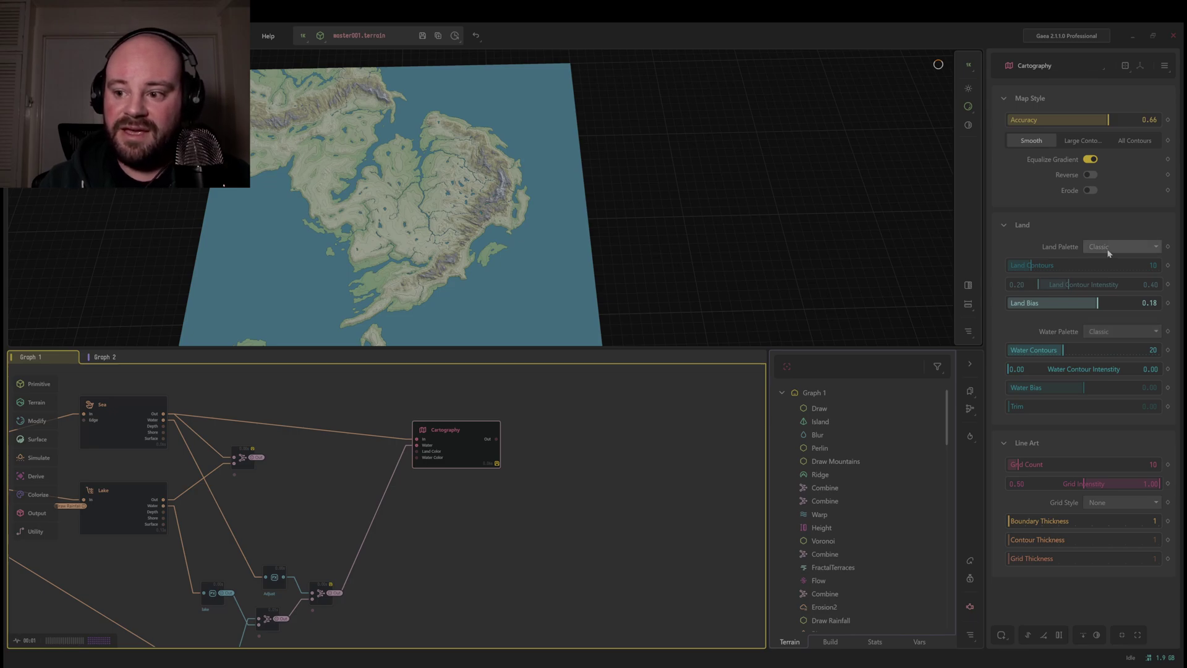
- Try the Black Sea and Caribbean water palettes, restore Classic, and try the Fertile Green land palette on the Cartography node
left_click(1105, 361)
left_click(1104, 332)
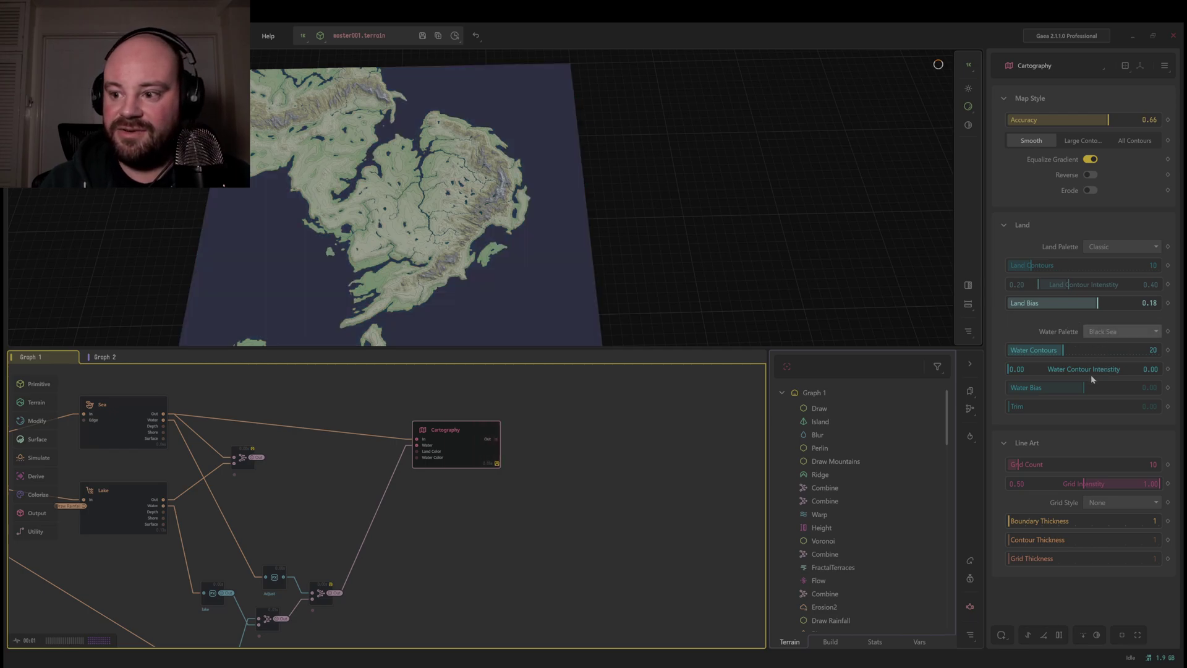
left_click(1101, 374)
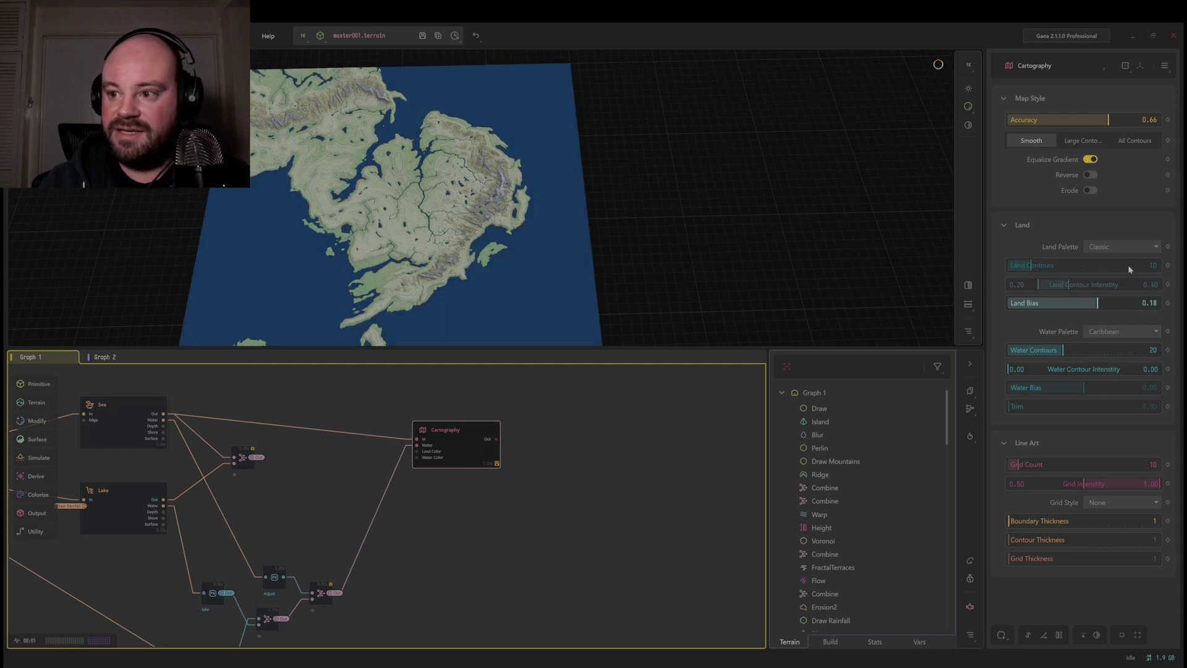
scroll(1106, 336, "up", 2)
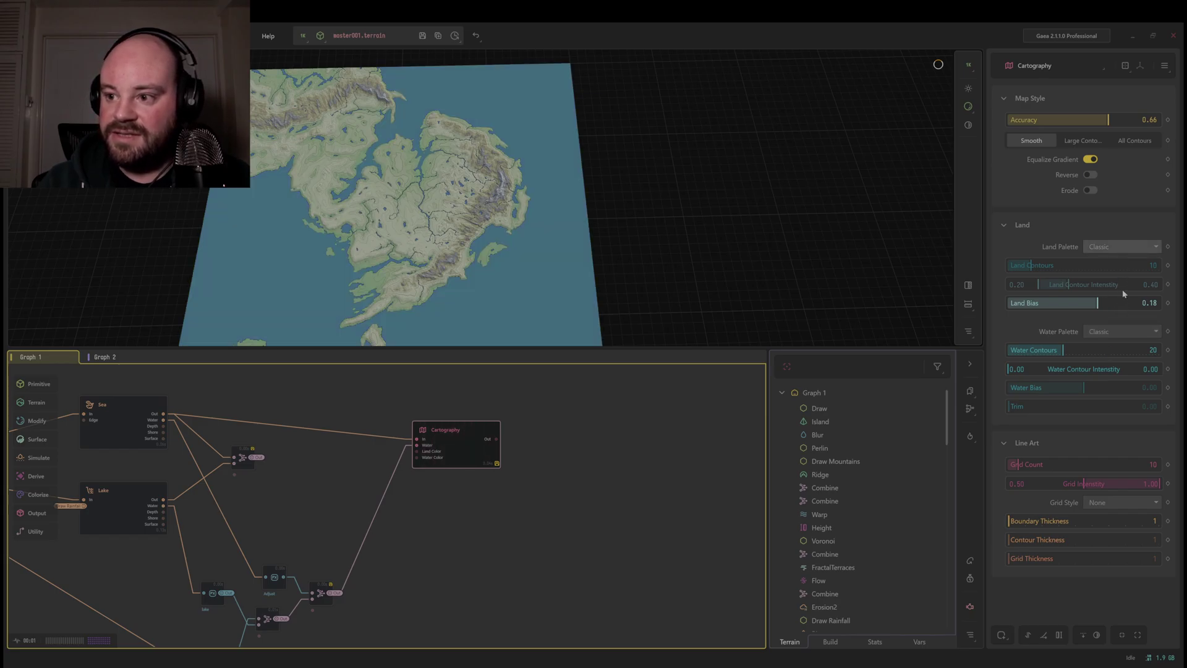
scroll(1120, 246, "down", 1)
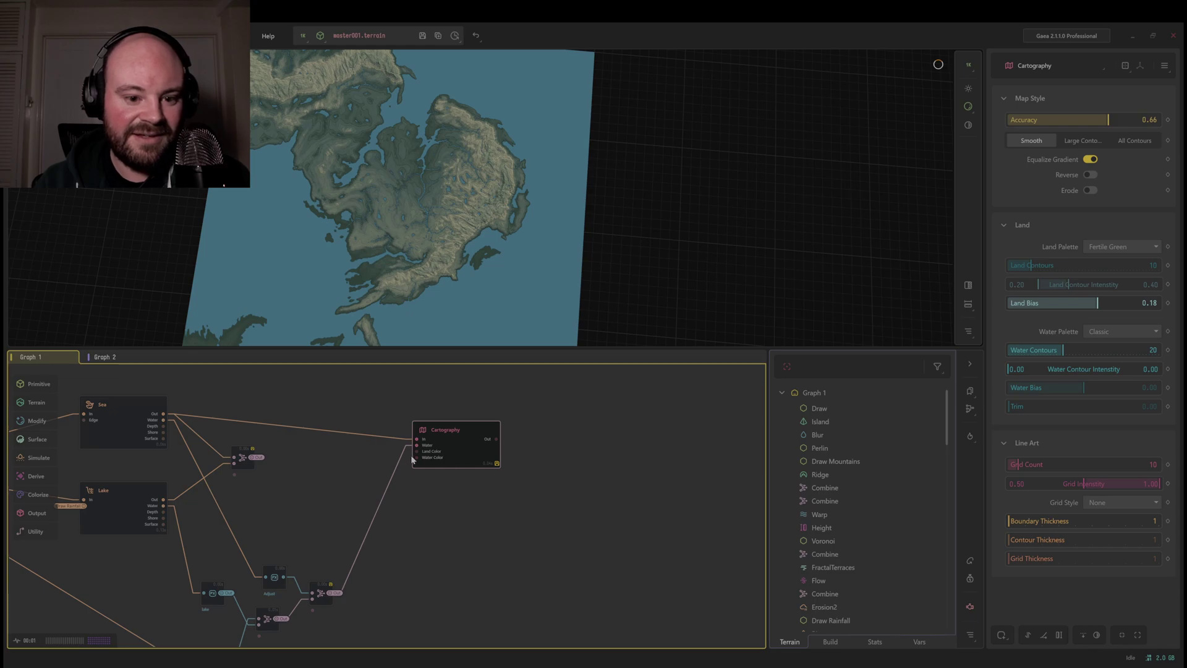
- Switch to Graph 2 and look over the colouring nodes that lead into the LightX node
left_click(105, 358)
middle_click_drag(288, 589, 477, 520)
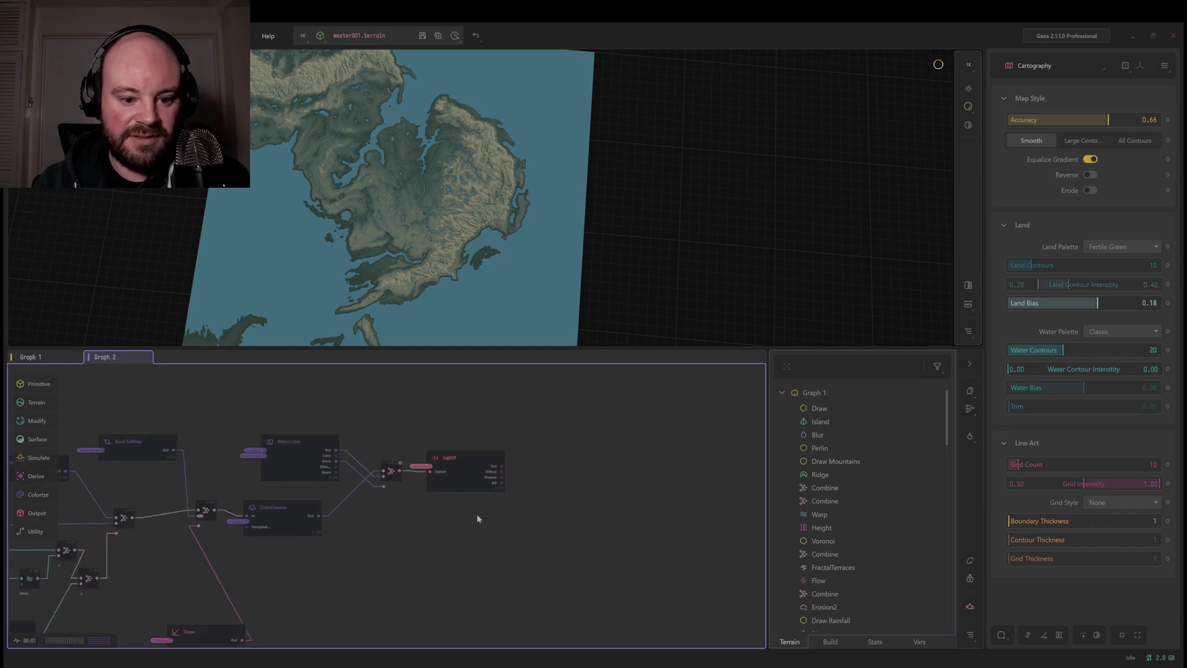
scroll(451, 532, "up", 3)
middle_click_drag(414, 527, 518, 520)
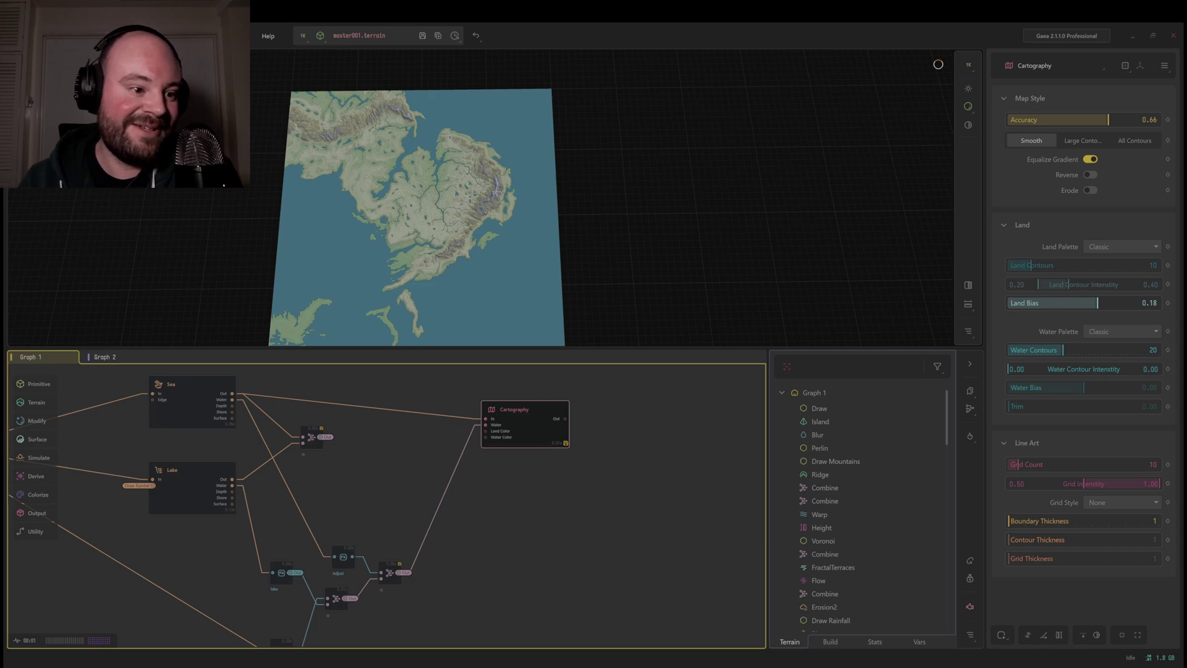
- Return to Graph 2, survey the chain starting at the Checkpoint, and preview the TextureBase node with its settings
left_click(104, 358)
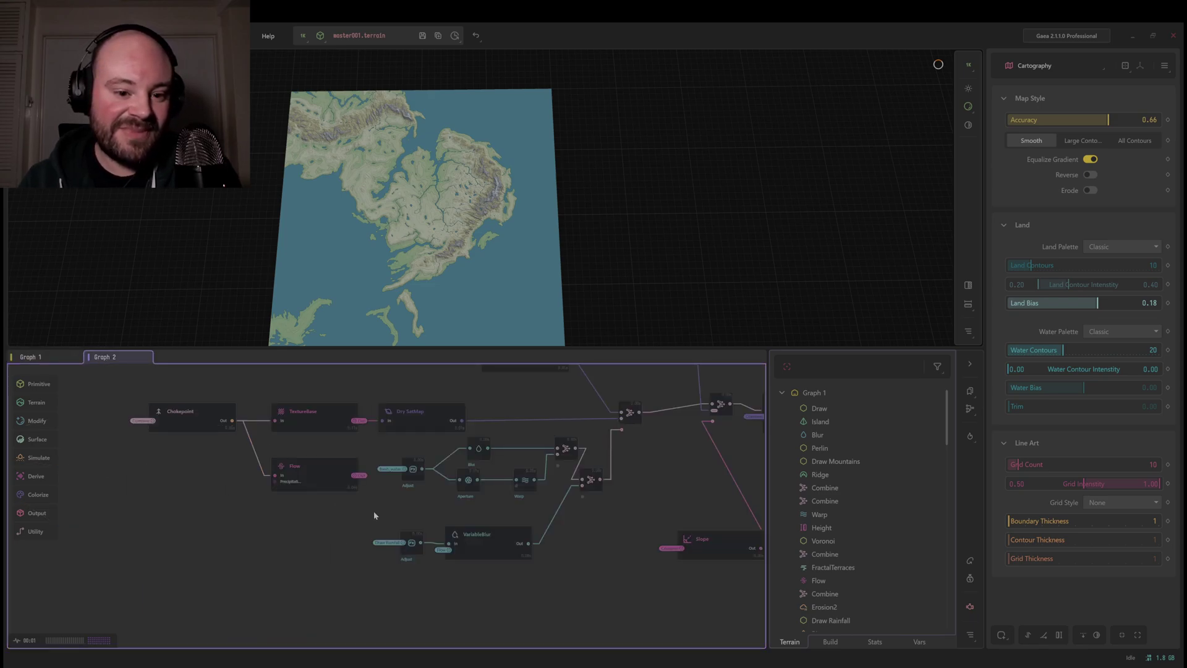
scroll(324, 450, "up", 1)
middle_click_drag(324, 450, 295, 466)
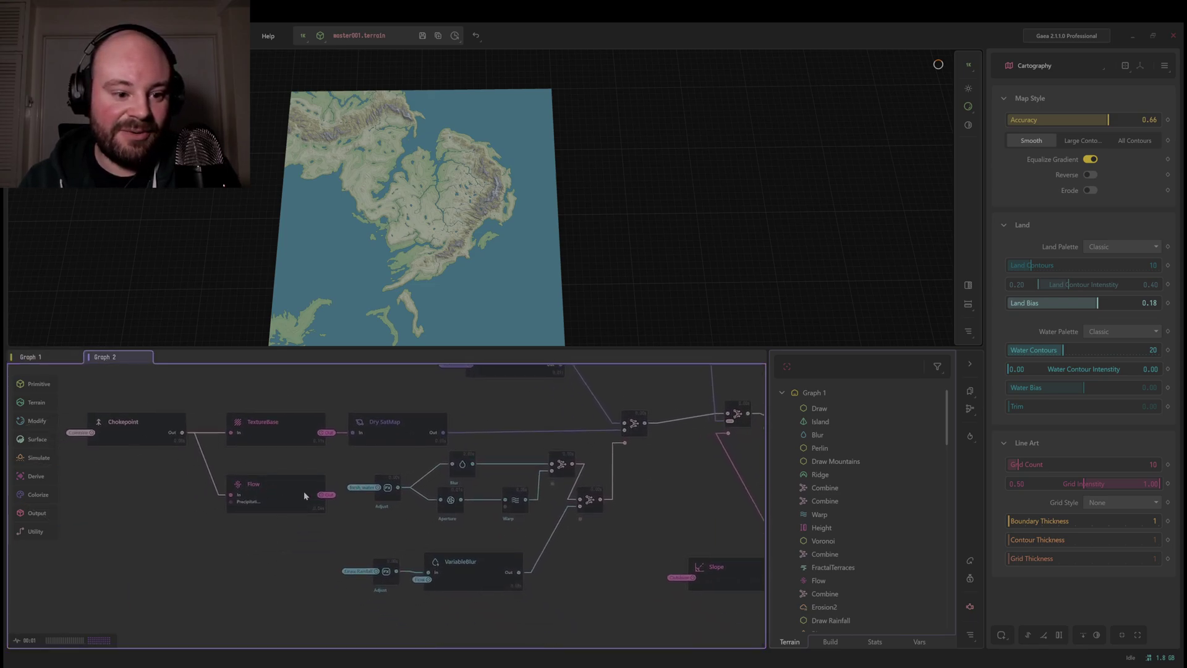
scroll(304, 494, "down", 3)
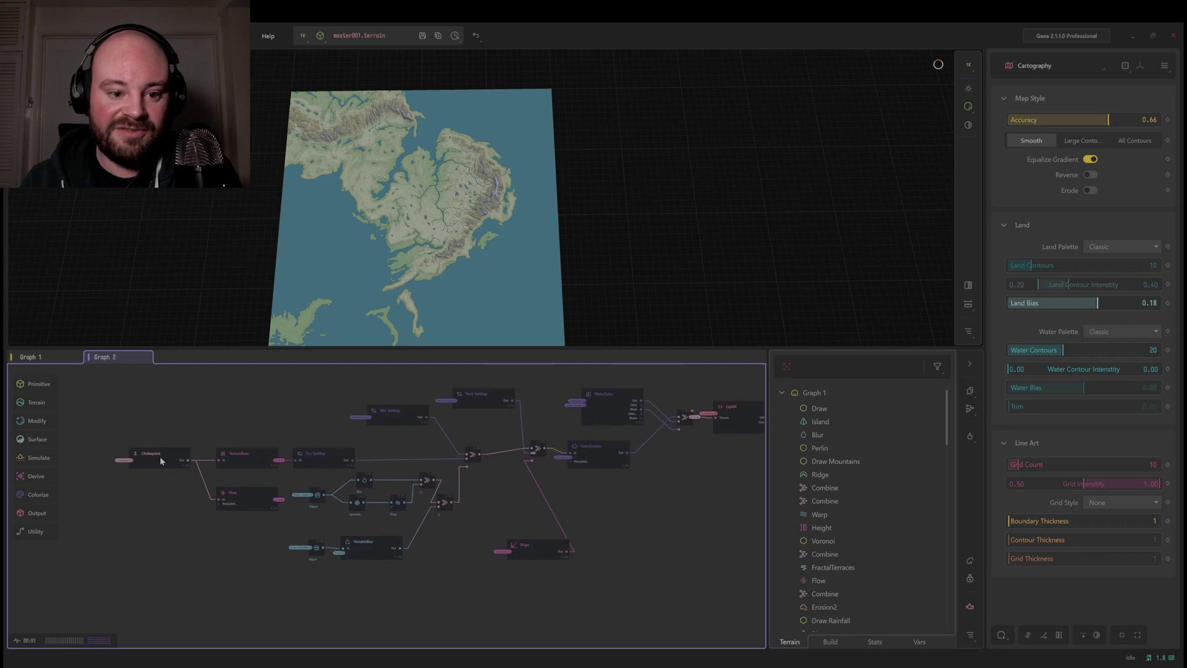
scroll(168, 509, "up", 3)
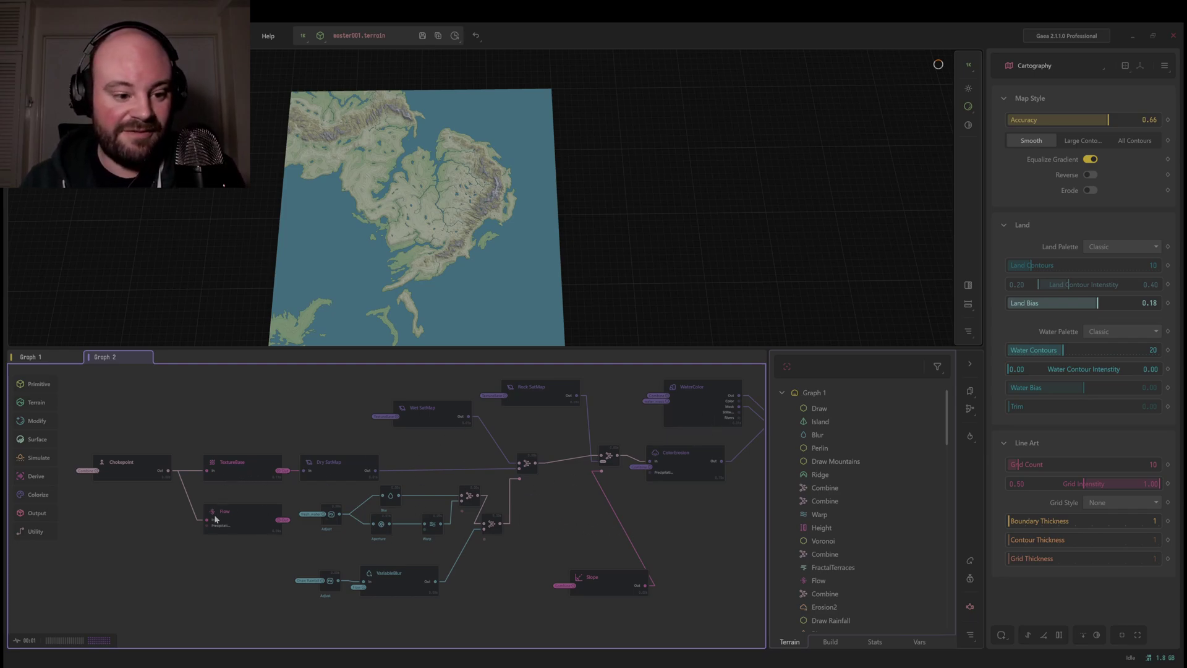
left_click(254, 470)
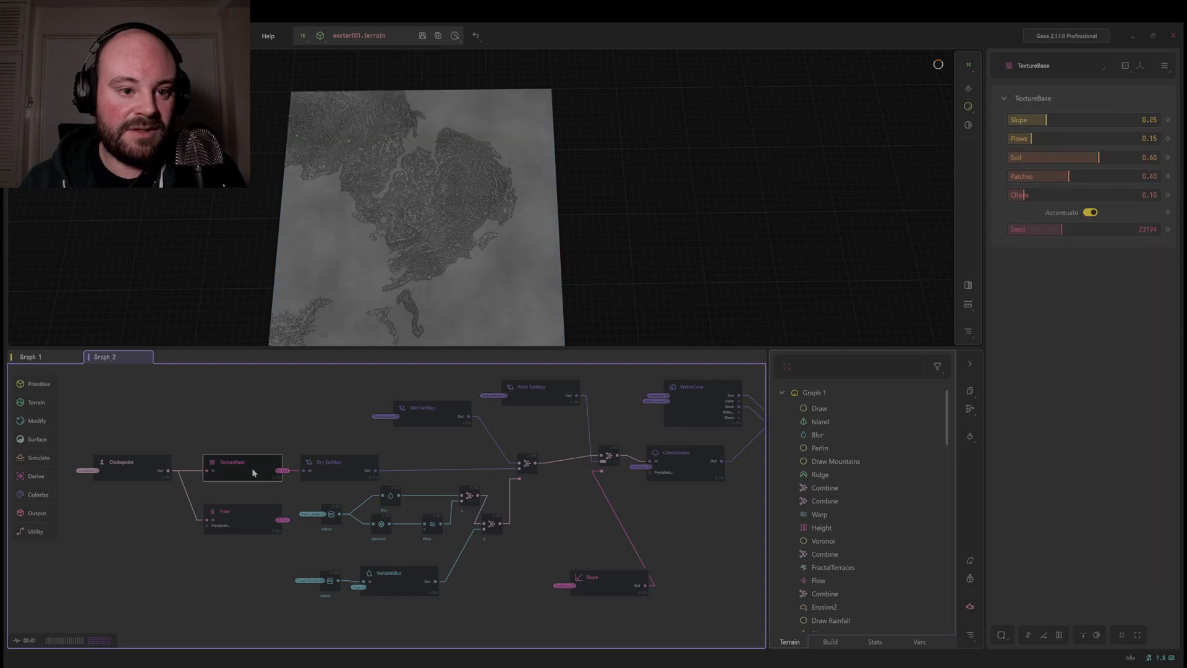
middle_click_drag(370, 423, 313, 421)
middle_click_drag(146, 489, 198, 488)
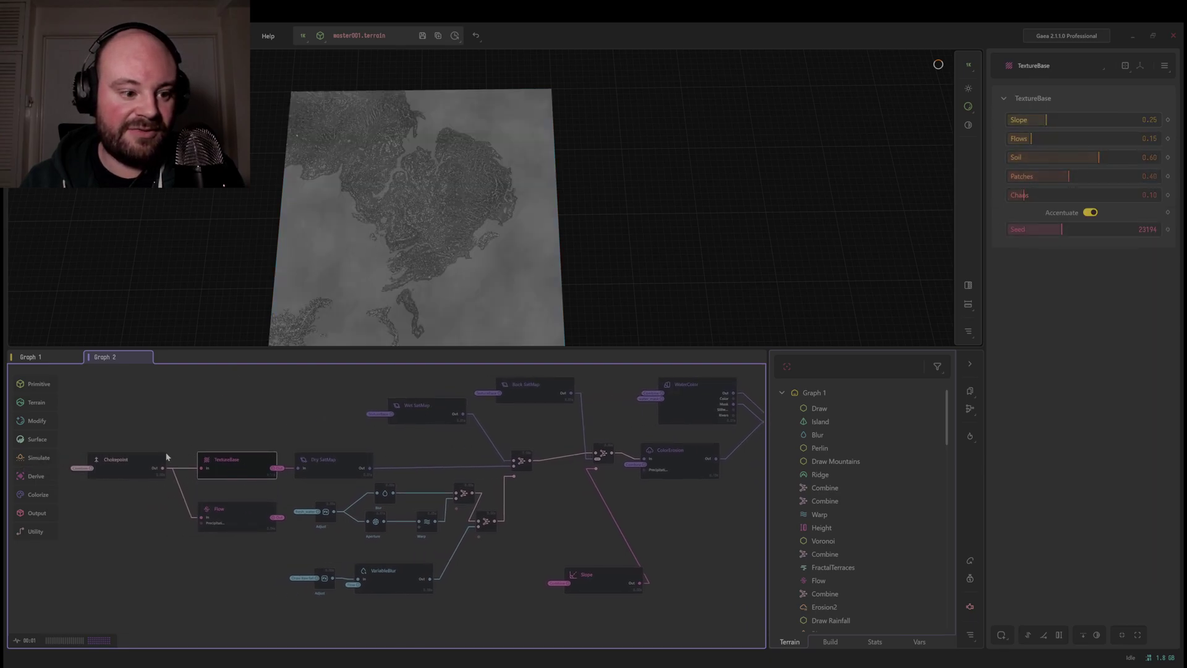
- Preview the Flow node fed by the Checkpoint, and the Dry SatMap node with its colour palette
left_click(235, 520)
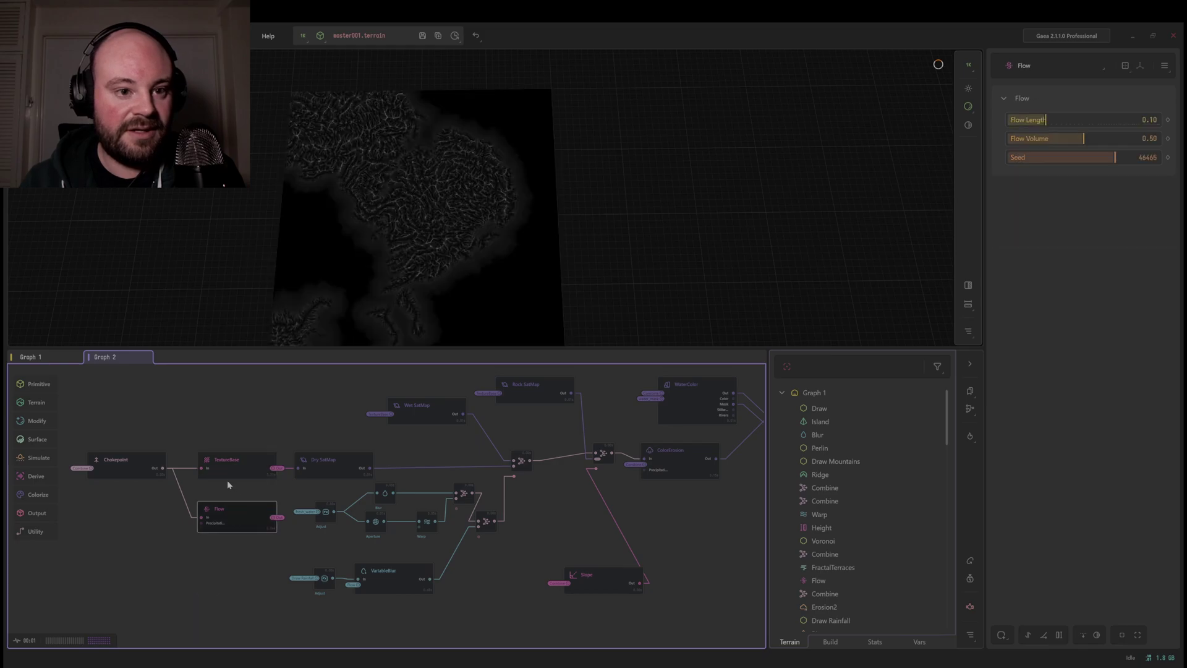
left_click(306, 402)
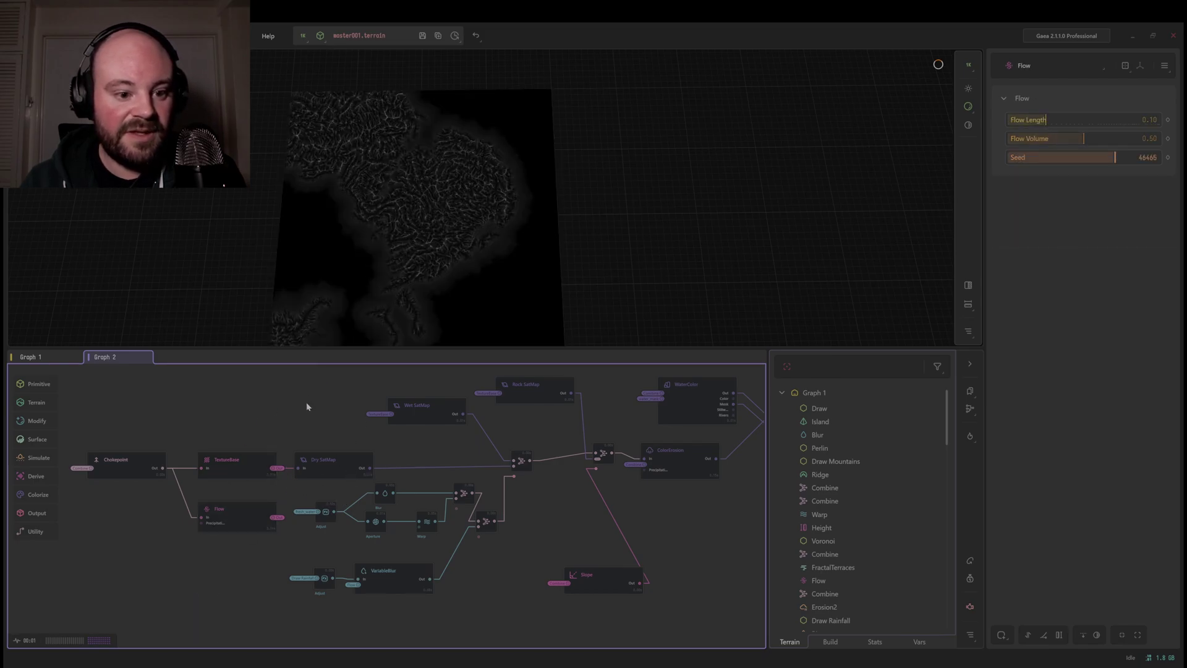
scroll(310, 436, "up", 2)
middle_click_drag(297, 420, 277, 452)
left_click(275, 488)
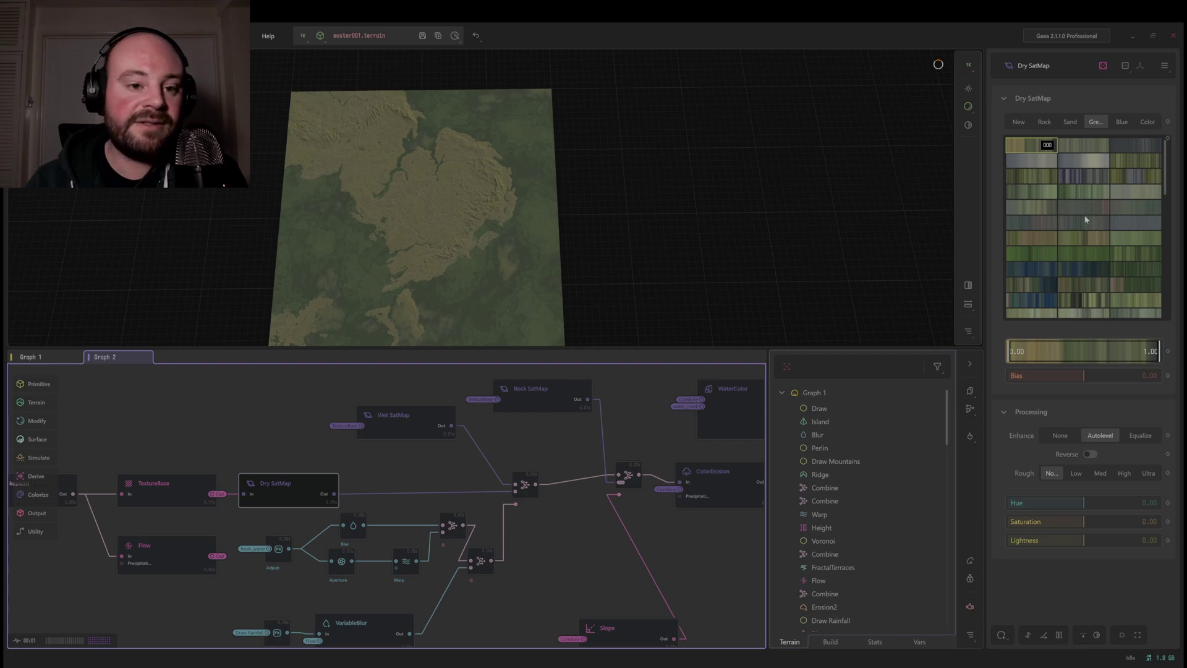
- Preview the Wet SatMap and Rock SatMap nodes with their colour palettes
left_click(415, 431)
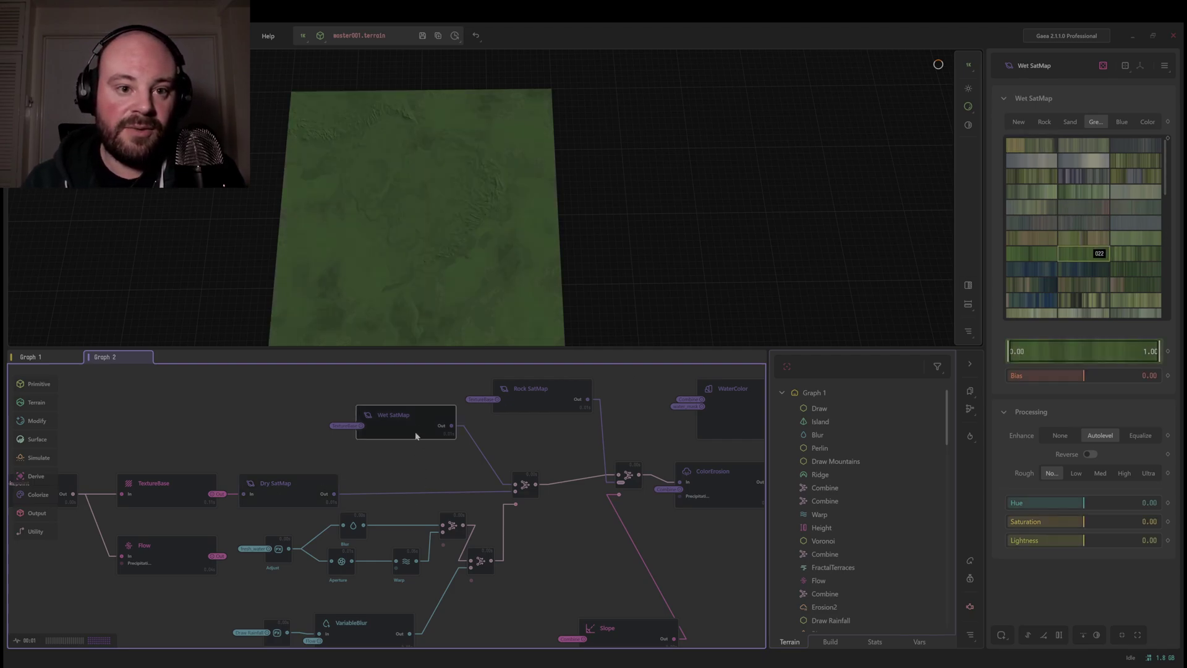
middle_click_drag(464, 471, 397, 488)
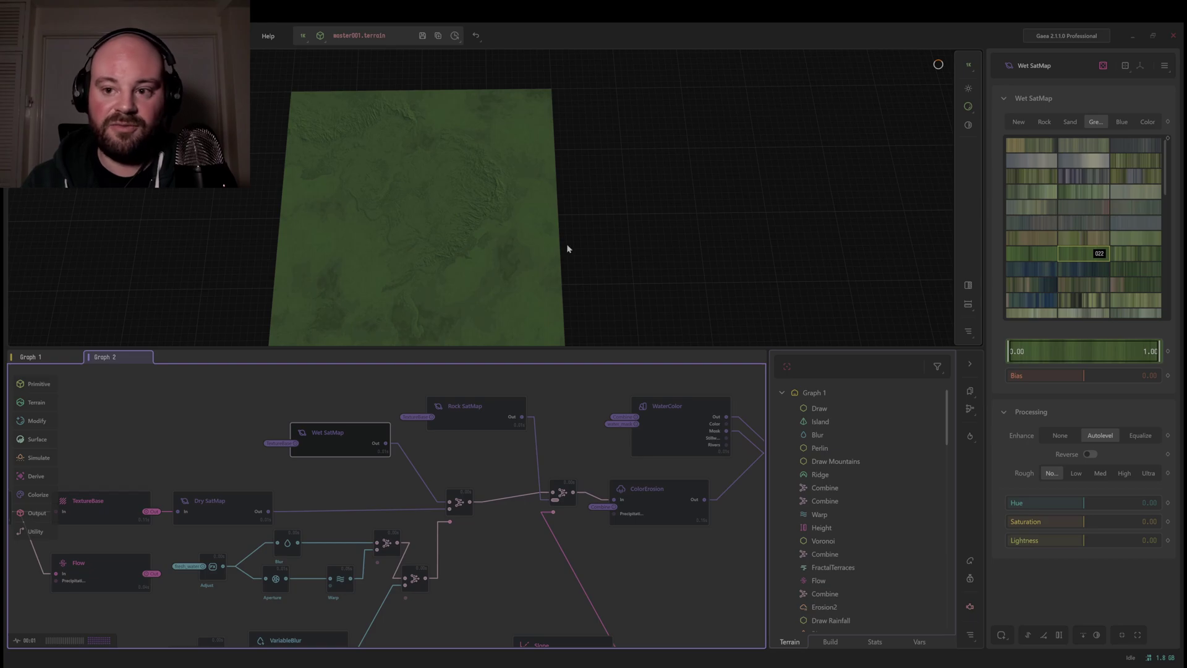
middle_click_drag(446, 468, 352, 477)
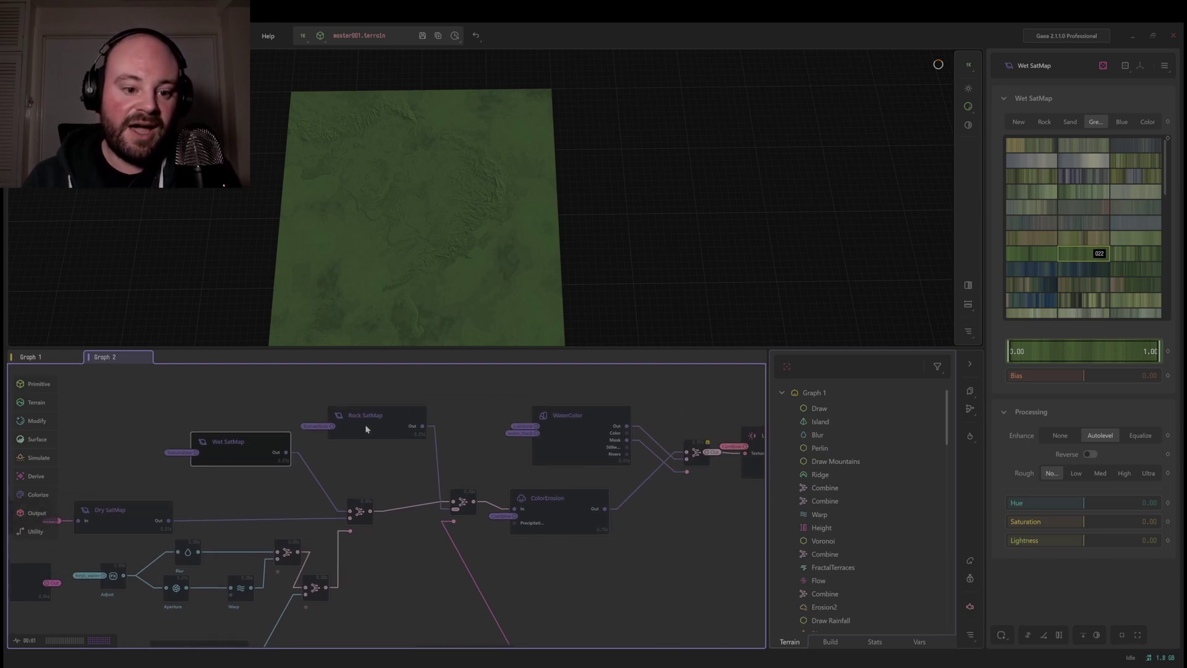
left_click(365, 424)
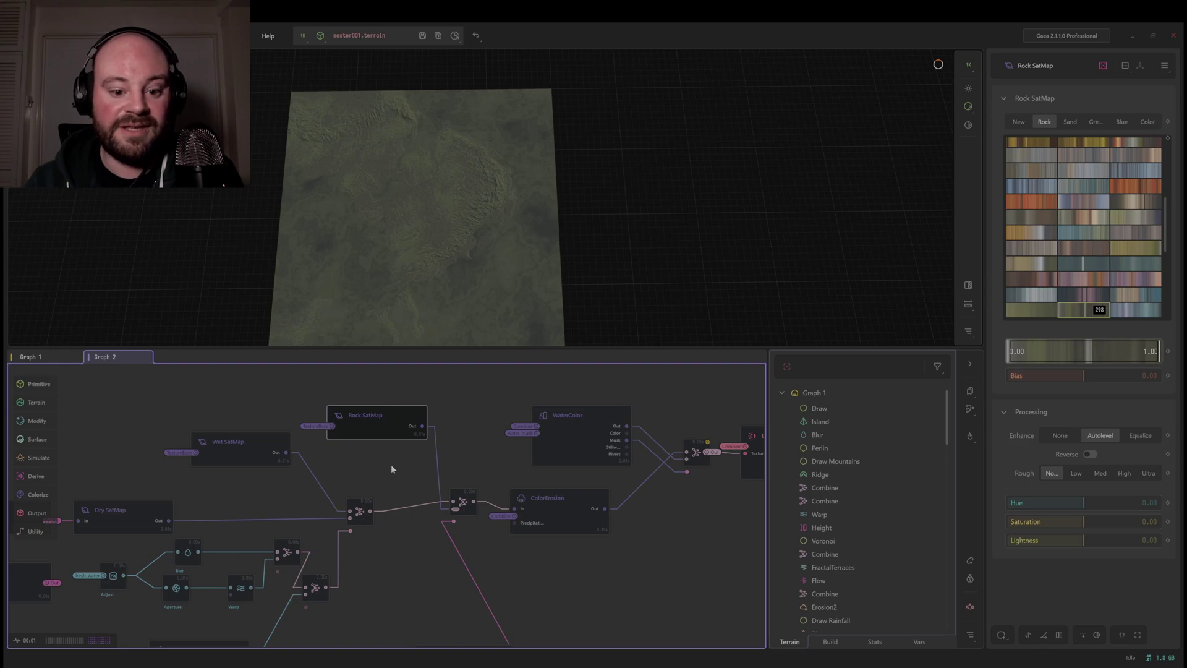
- Trace how the SatMap nodes and their mask branches feed the combine nodes, and reselect the Dry SatMap node
middle_click_drag(394, 494, 465, 471)
middle_click_drag(284, 480, 335, 470)
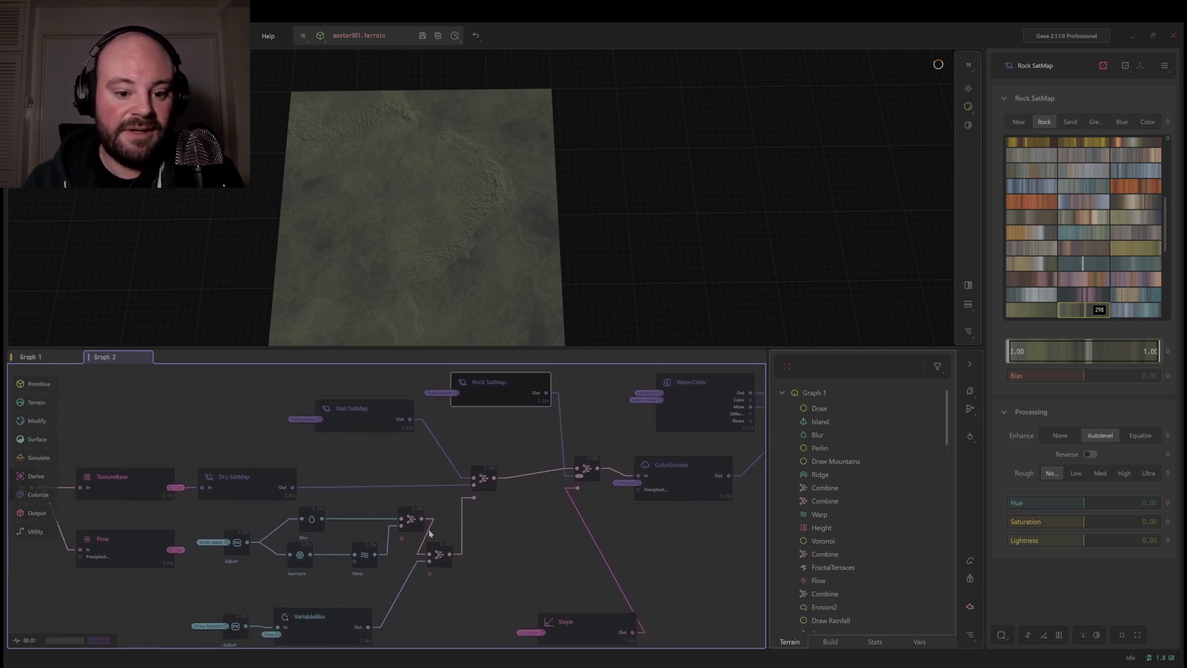
scroll(430, 533, "down", 2)
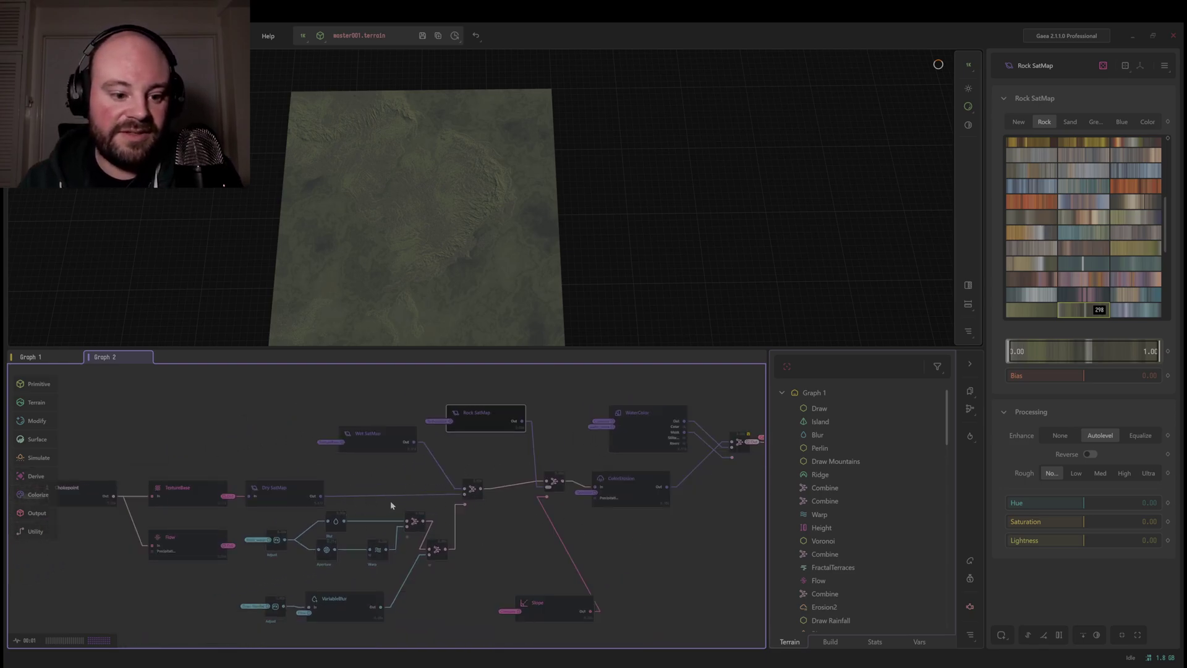
middle_click_drag(391, 500, 402, 478)
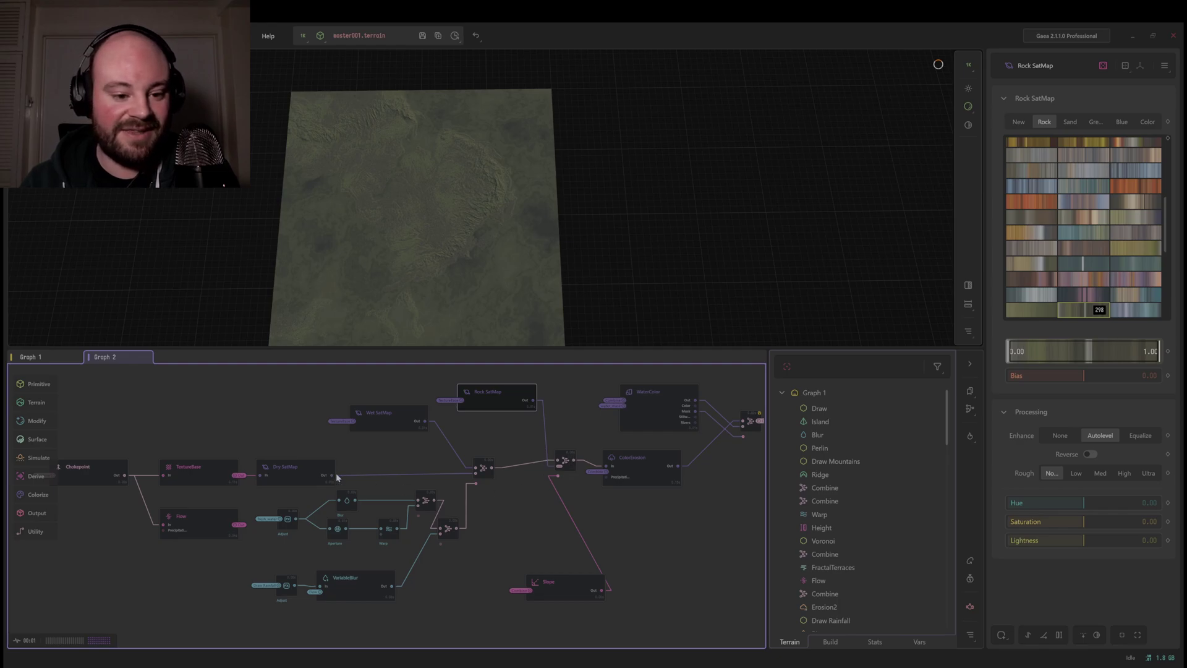
middle_click_drag(356, 474, 369, 461)
scroll(374, 507, "up", 2)
scroll(387, 504, "up", 2)
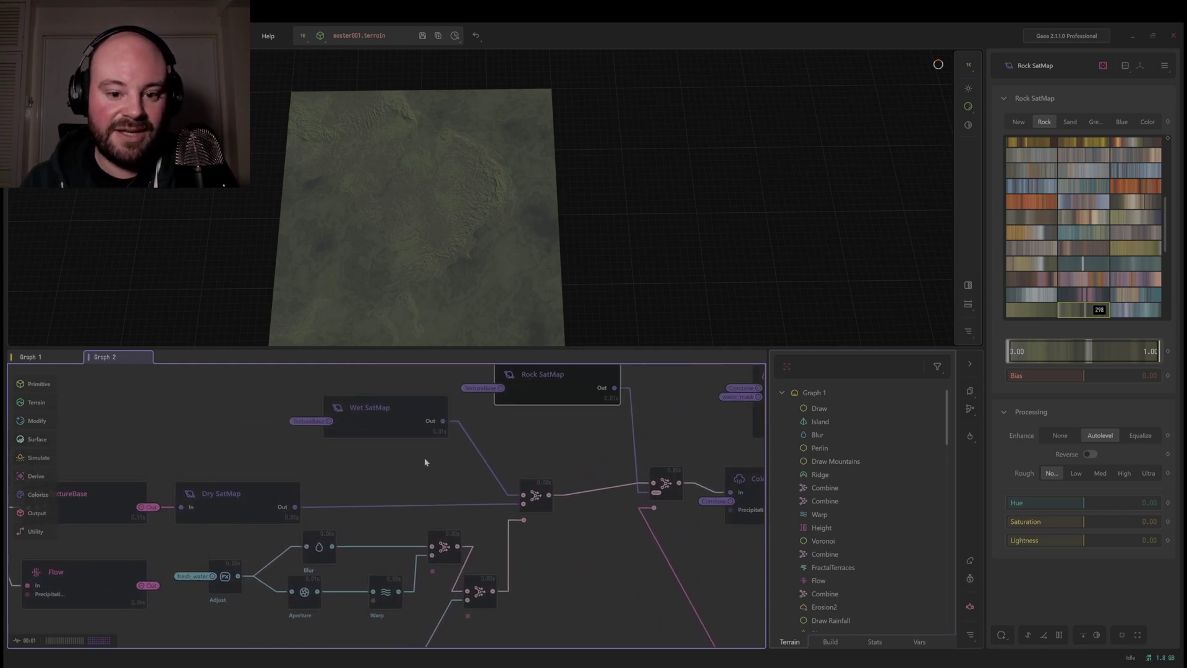
middle_click_drag(564, 380, 444, 419)
middle_click_drag(230, 525, 339, 447)
left_click(296, 463)
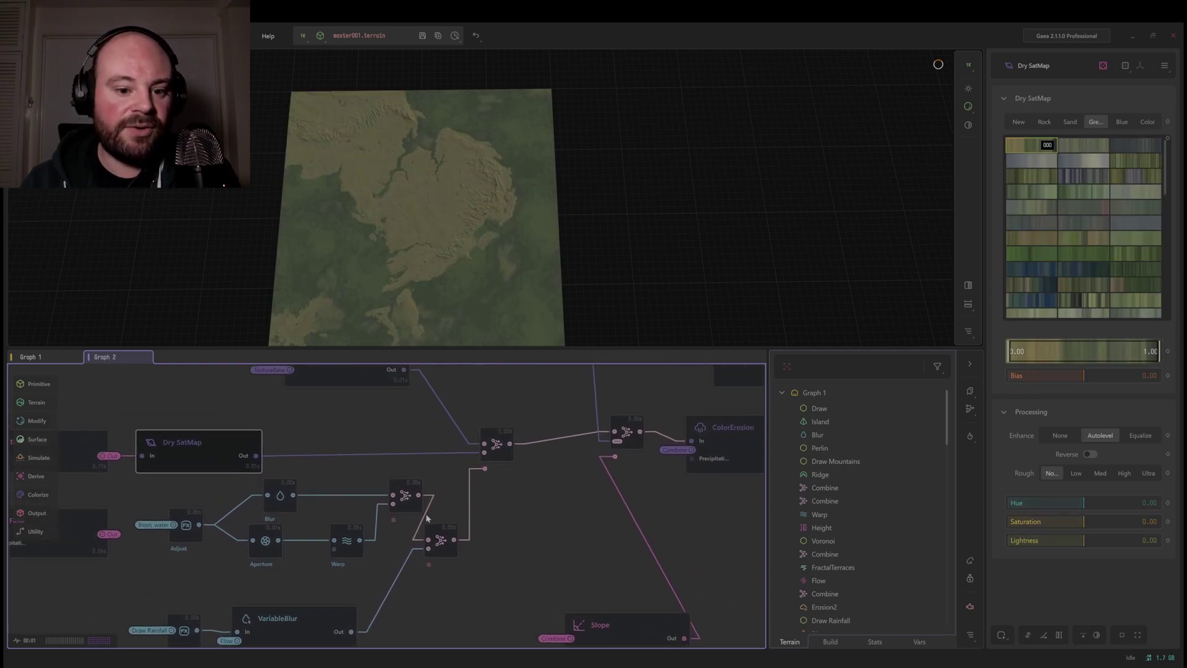
- Follow the colour chain up to the LightX node and compare the Wet SatMap output with the Dry SatMap output
scroll(402, 475, "down", 2)
scroll(268, 443, "up", 2)
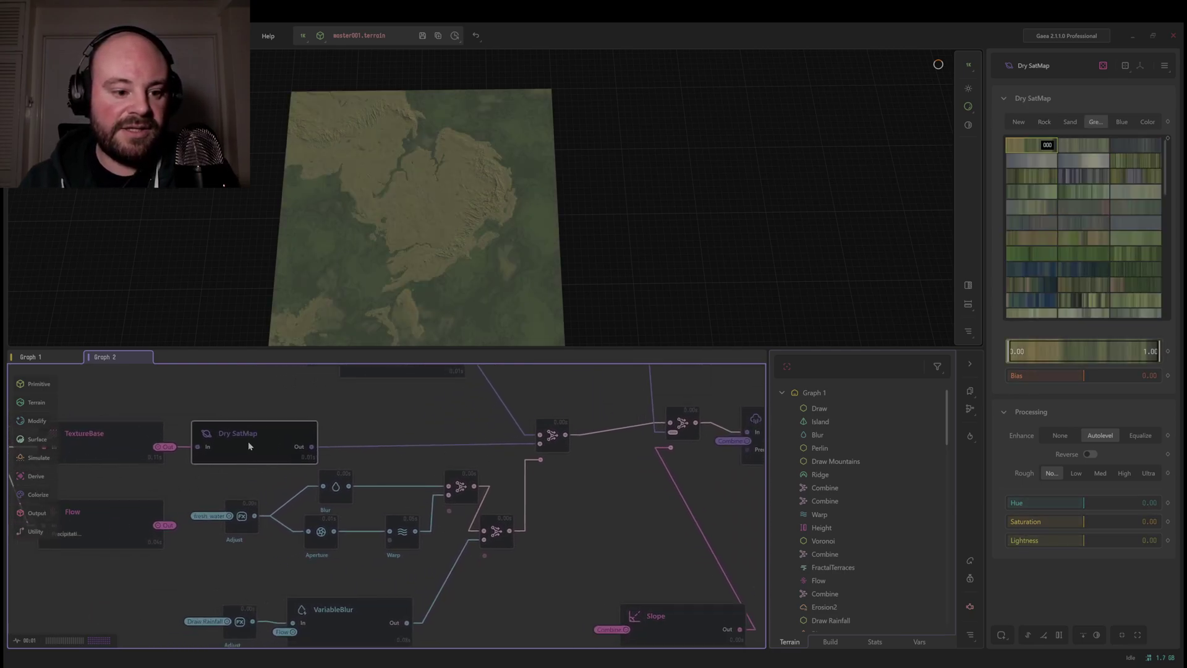
middle_click_drag(388, 433, 278, 473)
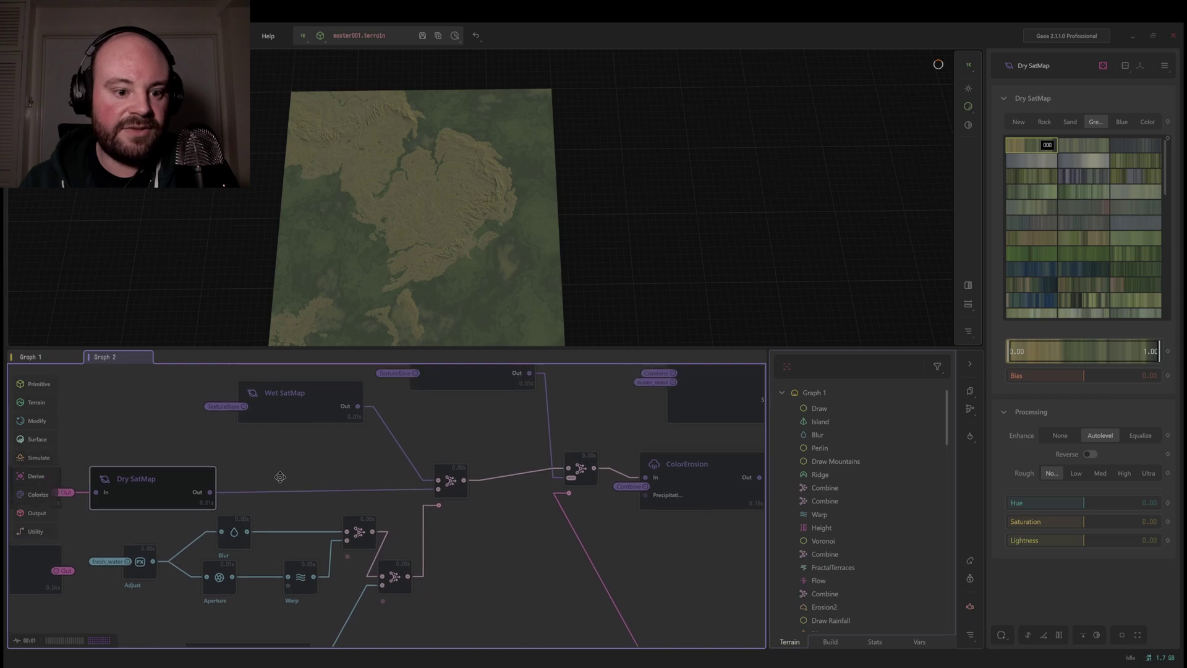
scroll(217, 496, "down", 2)
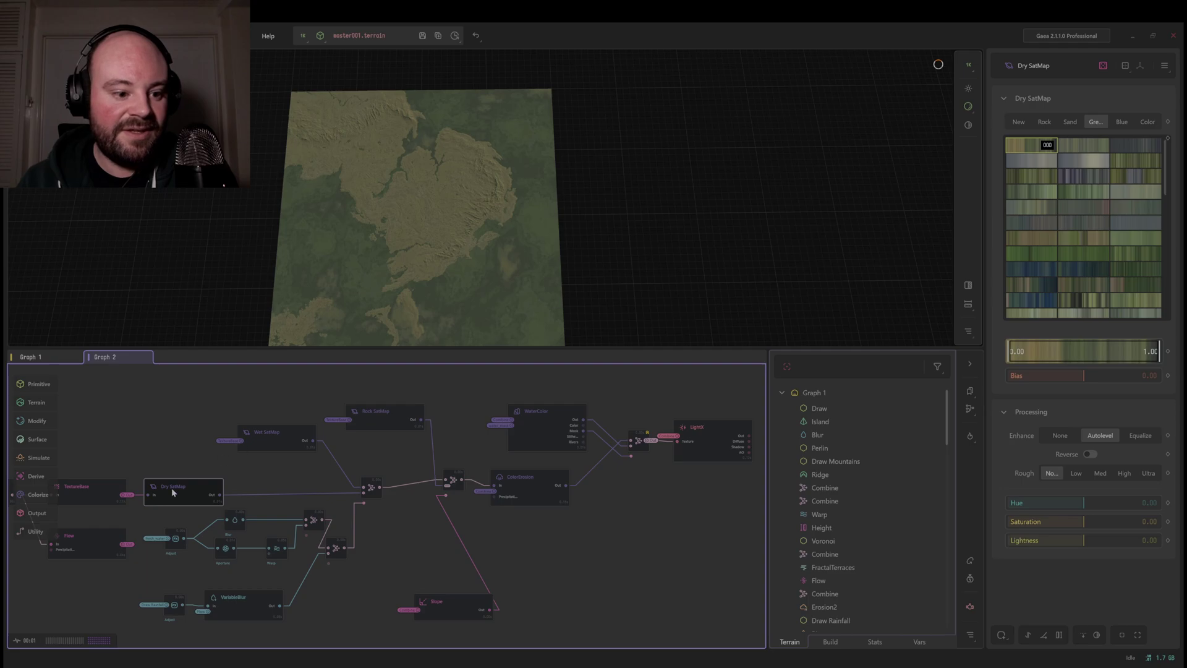
left_click(269, 439)
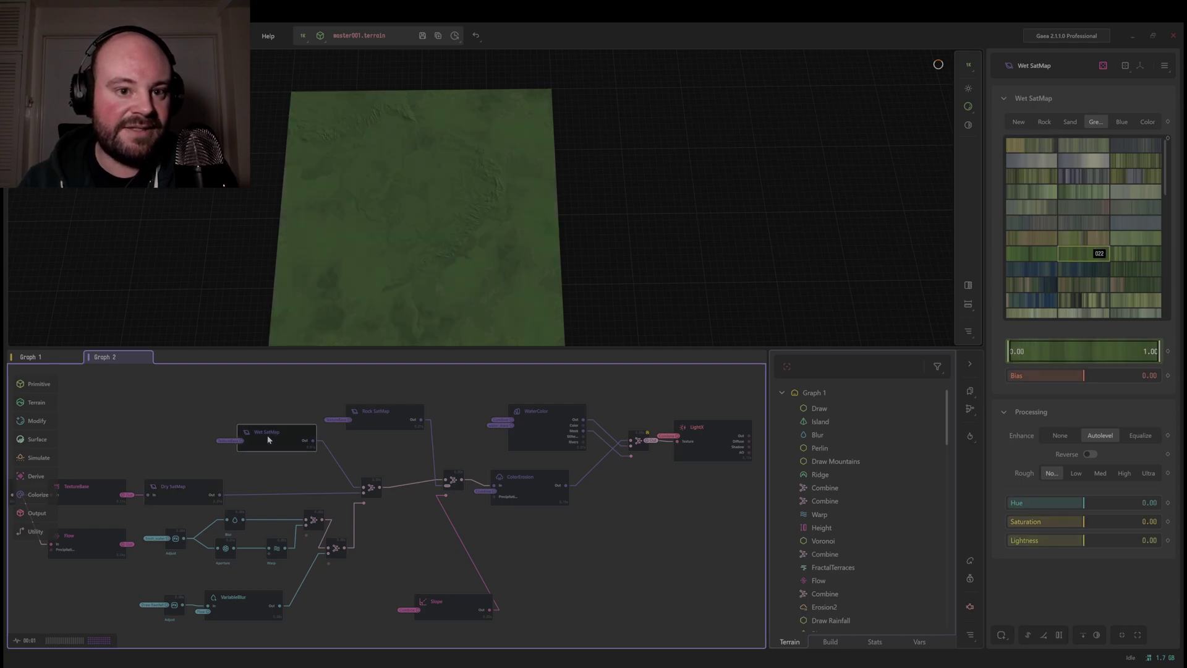
left_click(187, 488)
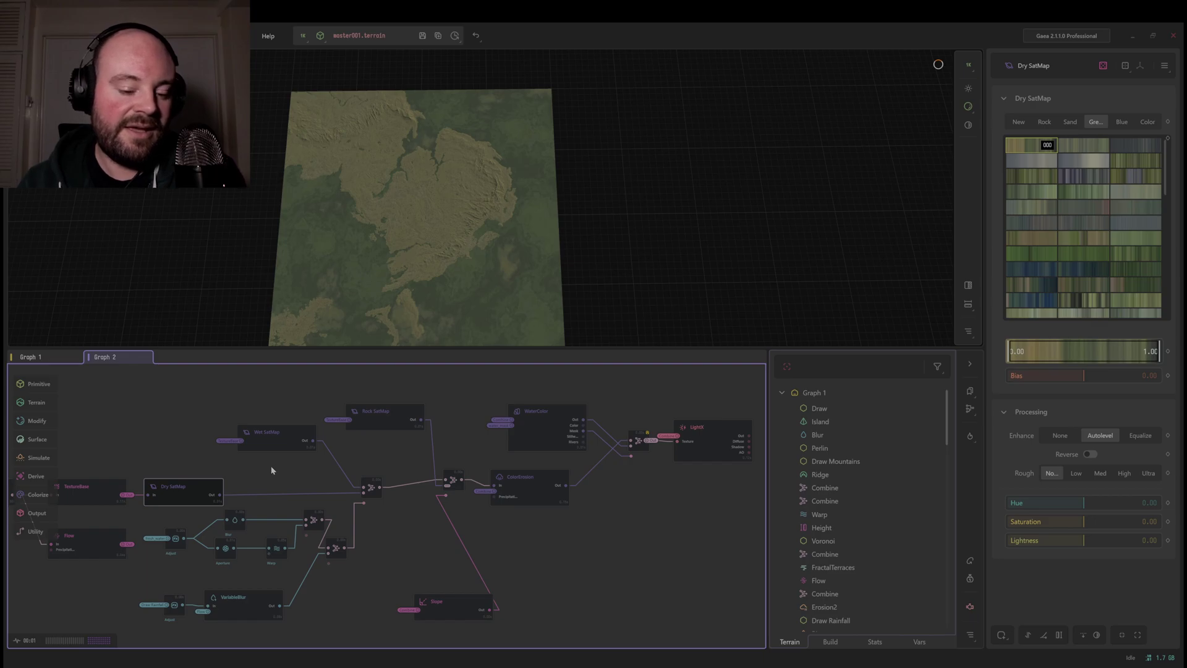
- Preview the Adjust node fed by the fresh water mask and examine its rivers and lakes
middle_click_drag(269, 478, 295, 459)
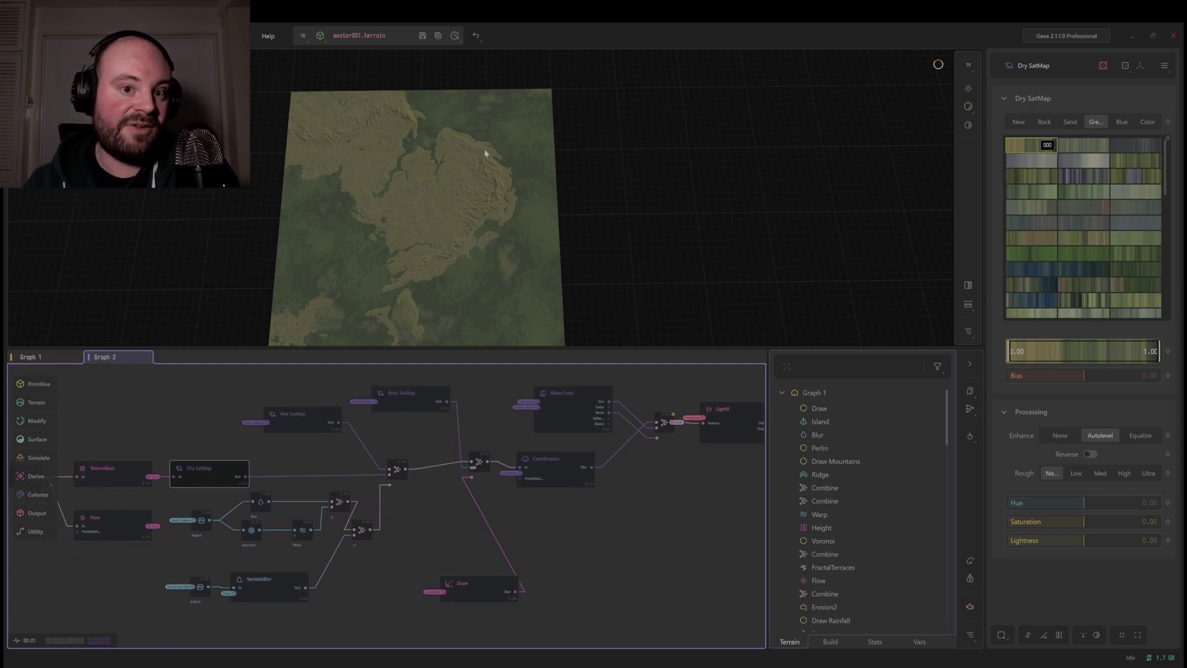
middle_click_drag(279, 510, 322, 491)
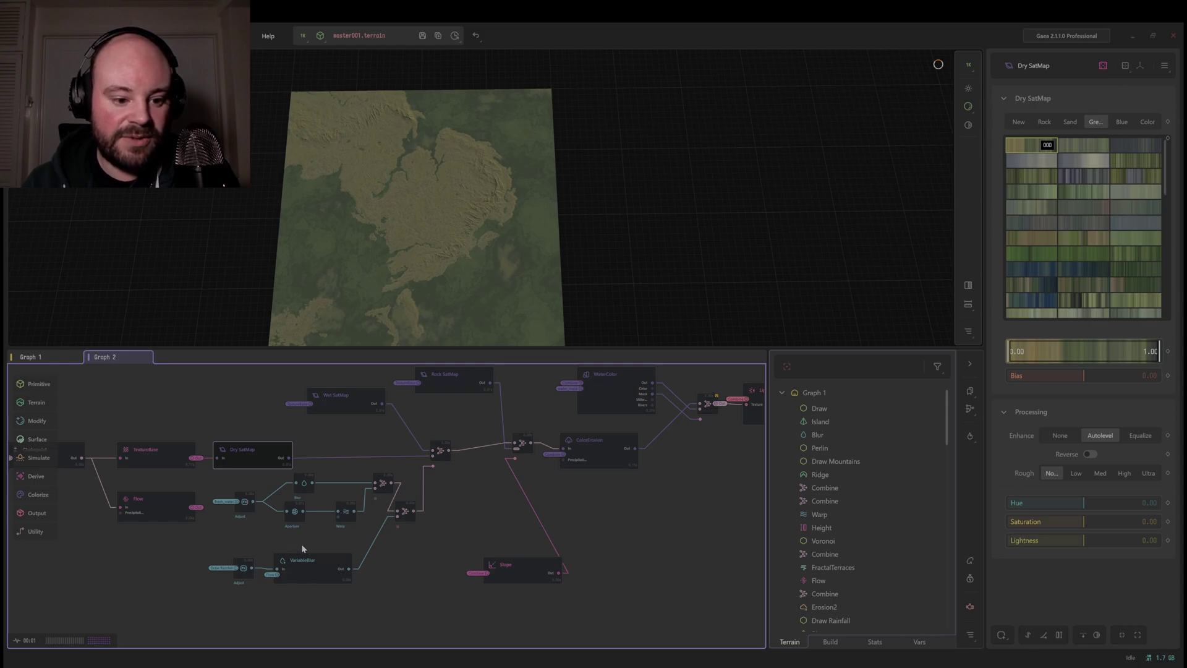
scroll(243, 528, "up", 4)
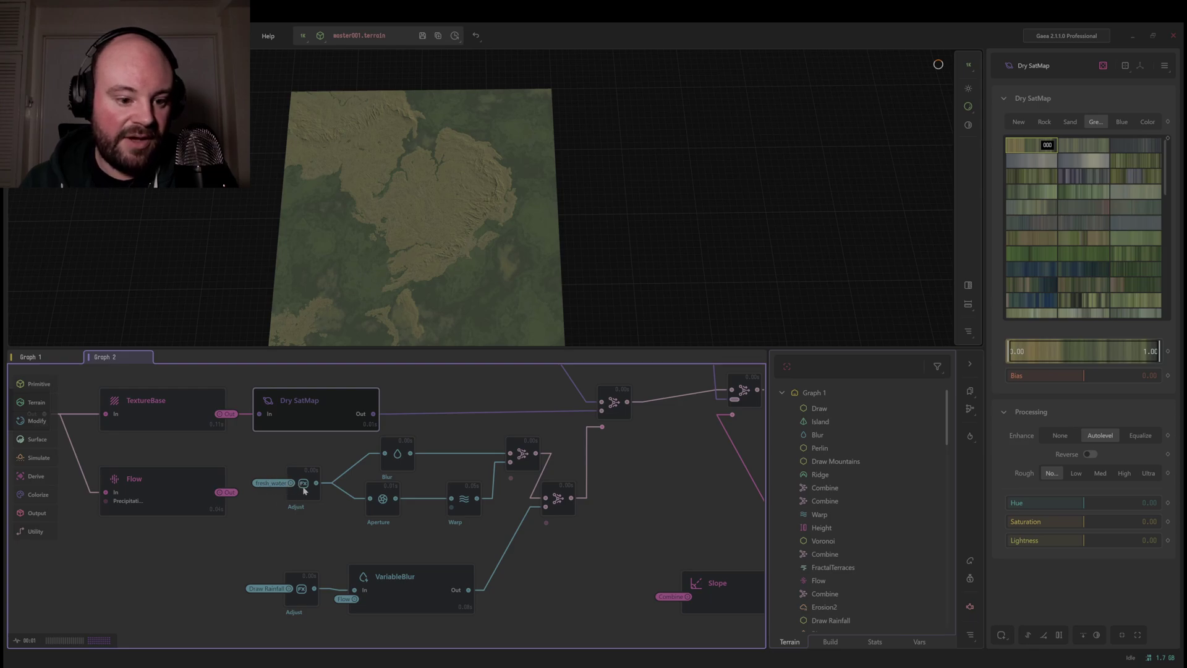
left_click(307, 485)
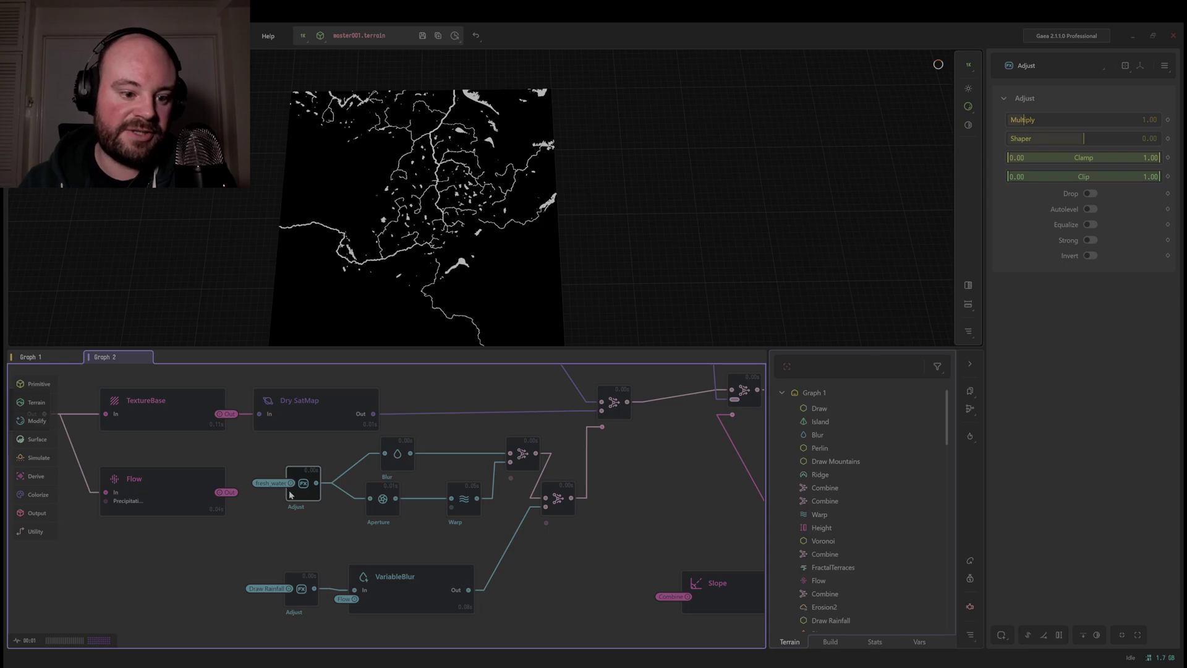
middle_click_drag(396, 290, 322, 298)
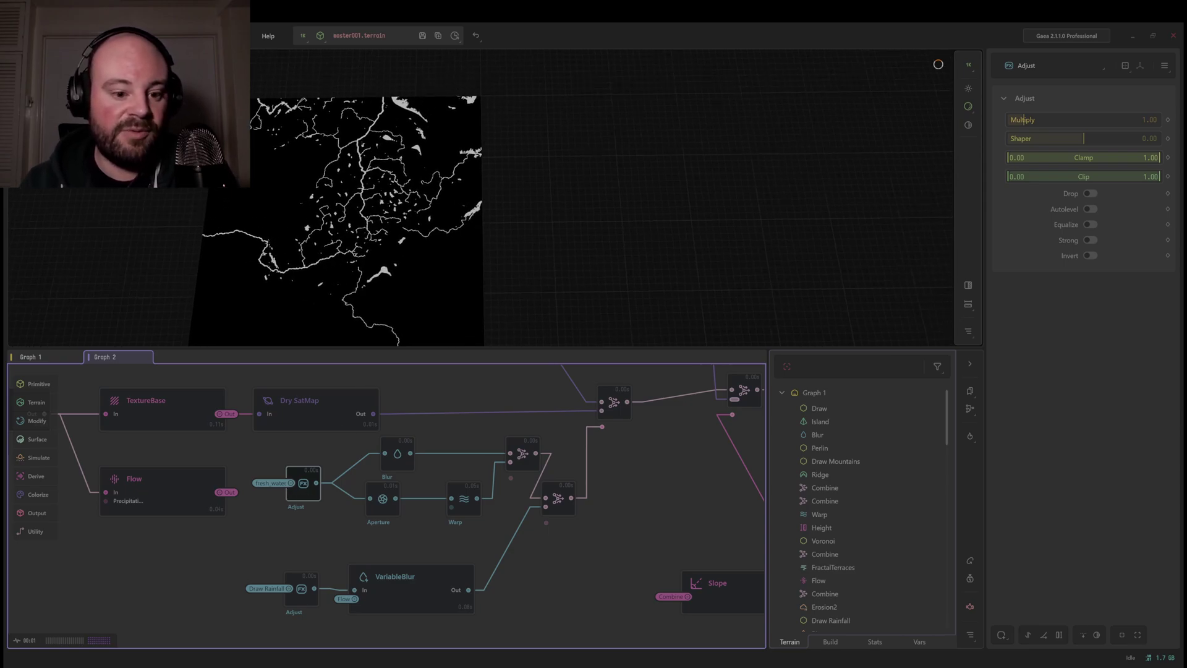
- Preview the Aperture node after the fresh water Adjust node and examine its dilated river mask up close
middle_click_drag(356, 519, 287, 531)
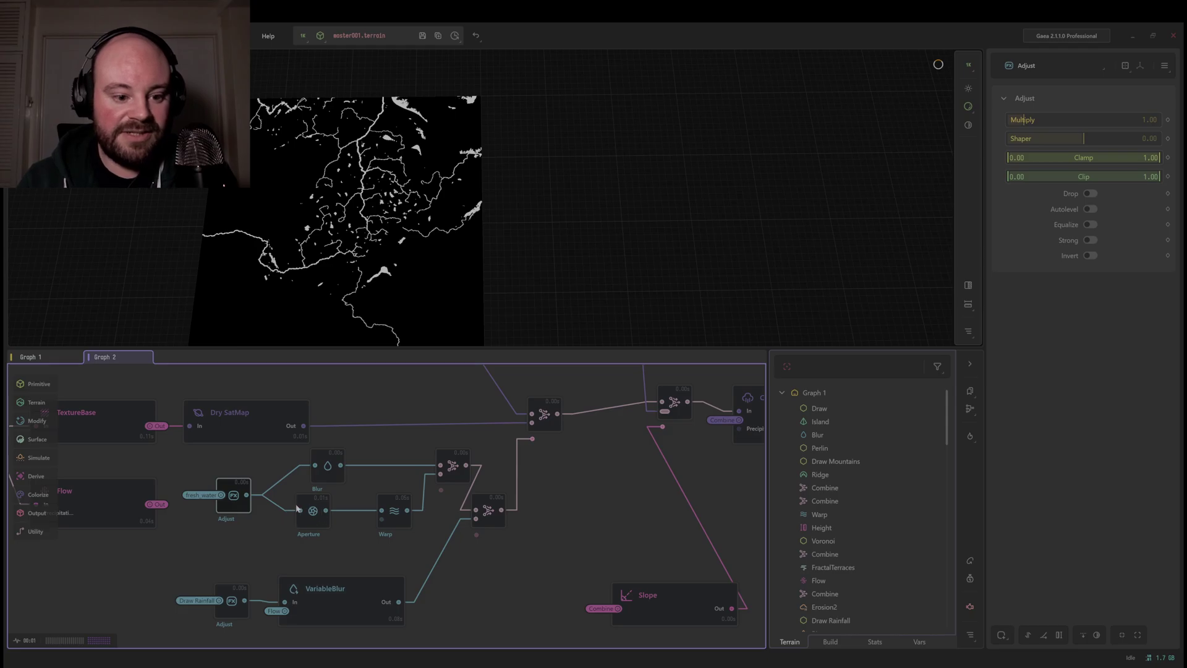
left_click(313, 516)
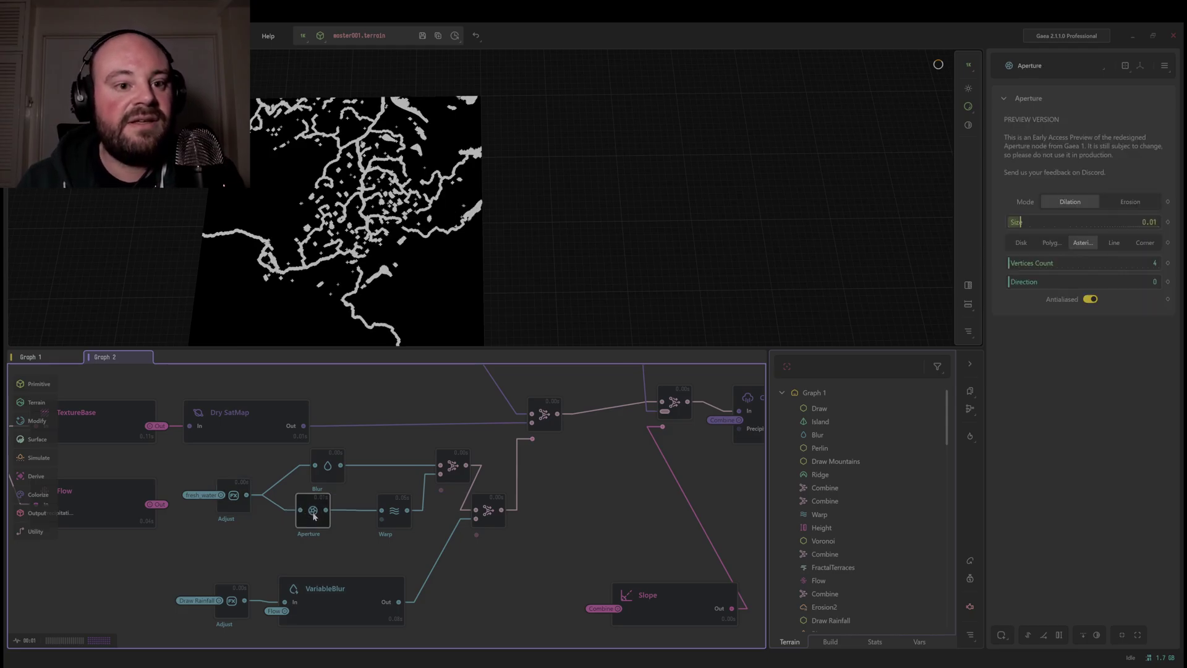
left_click_drag(348, 238, 365, 238)
scroll(365, 238, "up", 4)
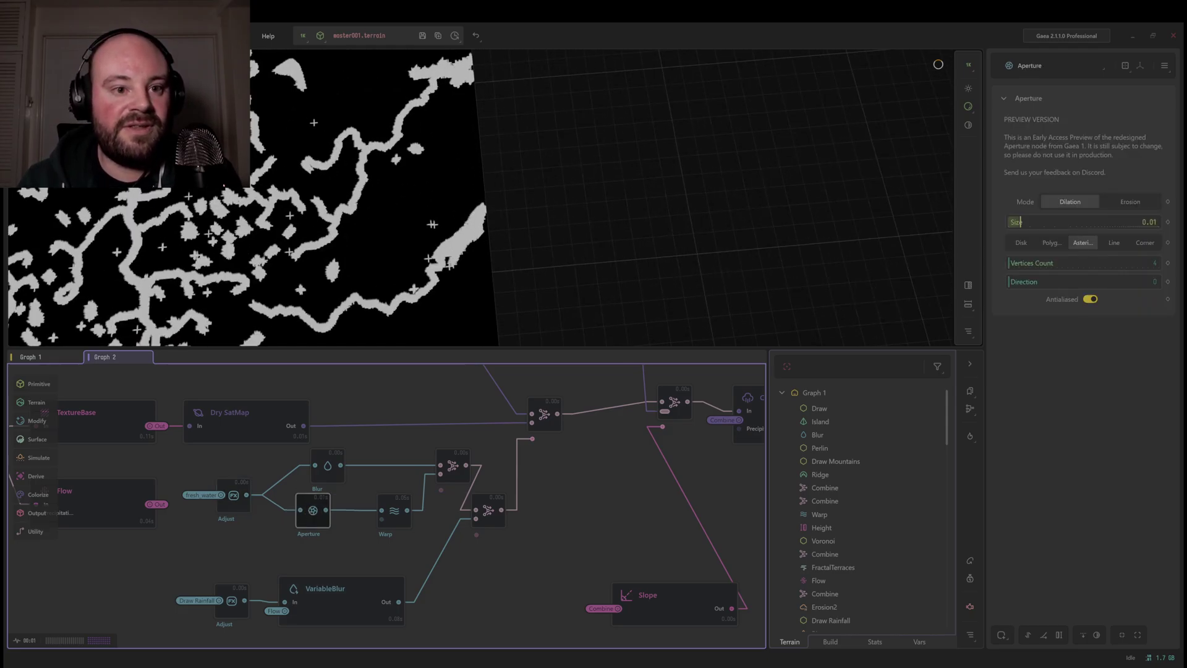
middle_click_drag(347, 238, 485, 136)
left_click_drag(485, 136, 460, 140)
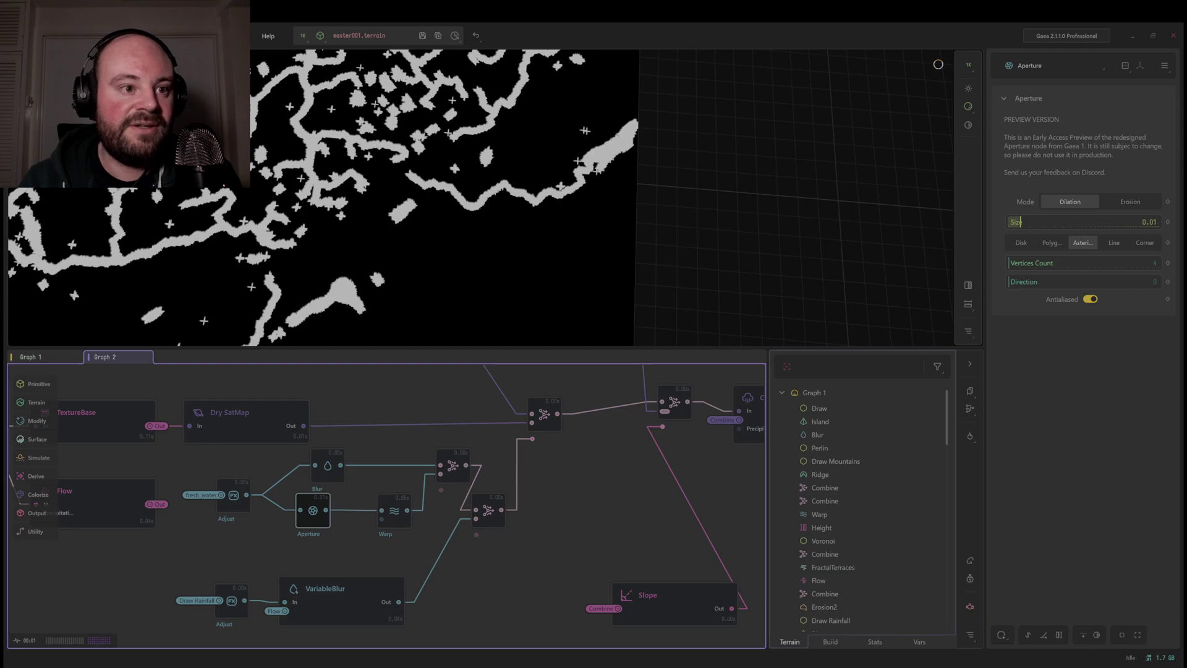
middle_click_drag(460, 139, 541, 130)
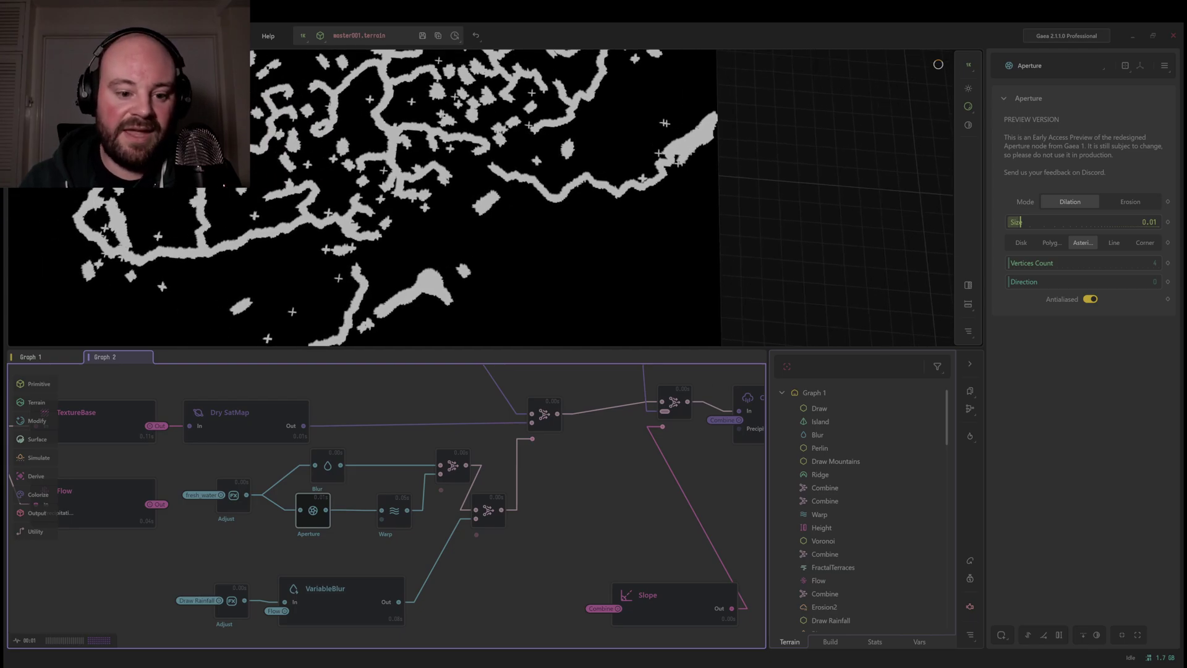
- Preview the Warp node after the Aperture node and examine its distorted river mask from several views
left_click(393, 510)
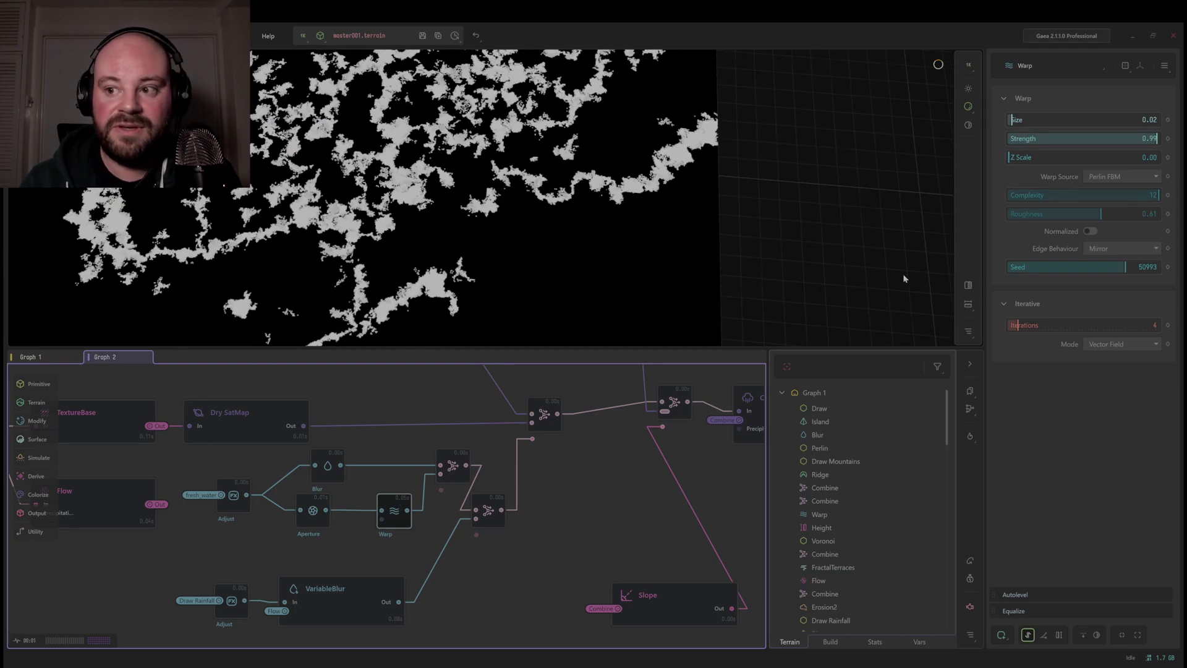
left_click_drag(904, 278, 921, 275)
scroll(921, 275, "down", 4)
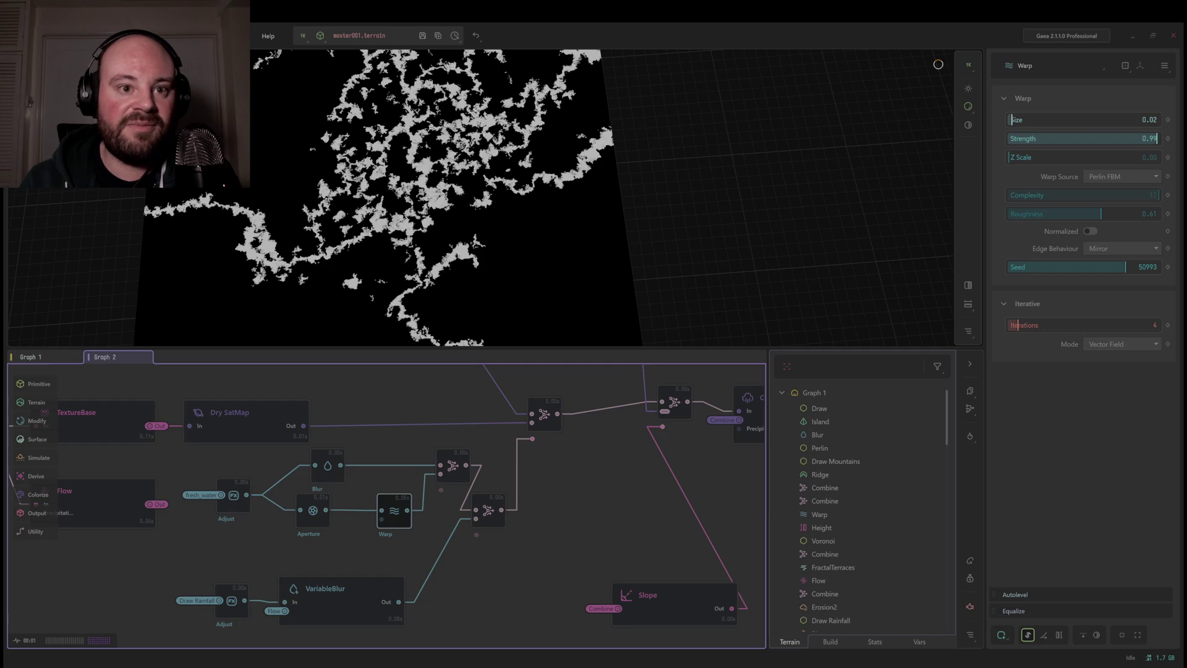
left_click_drag(680, 247, 637, 248)
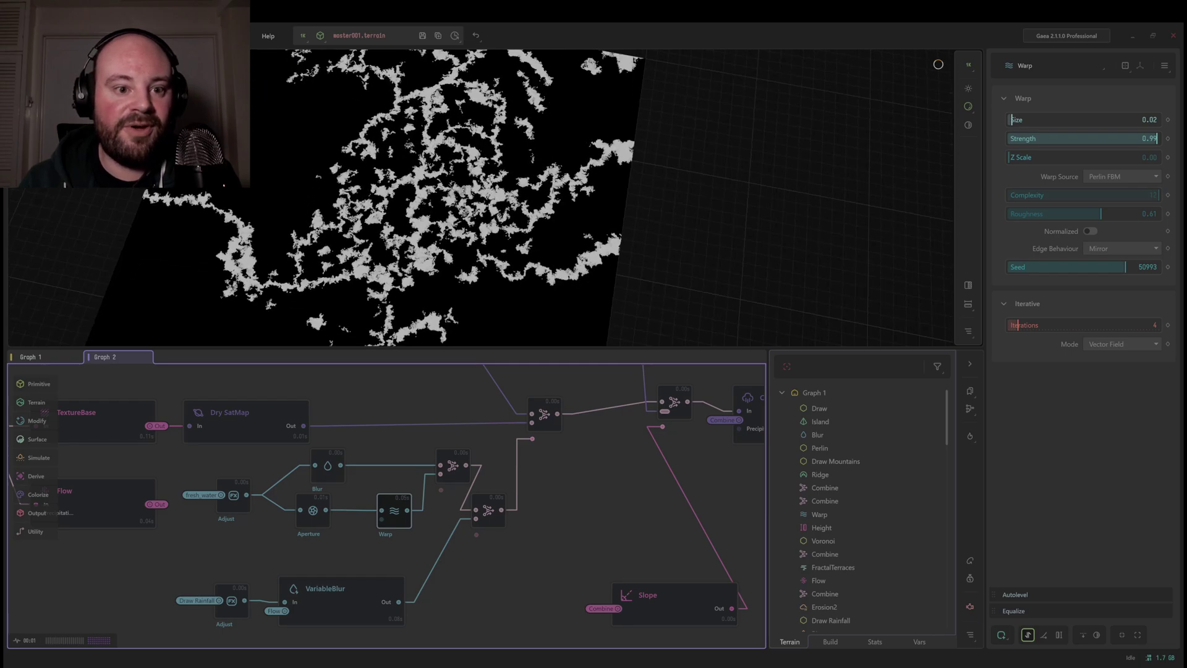
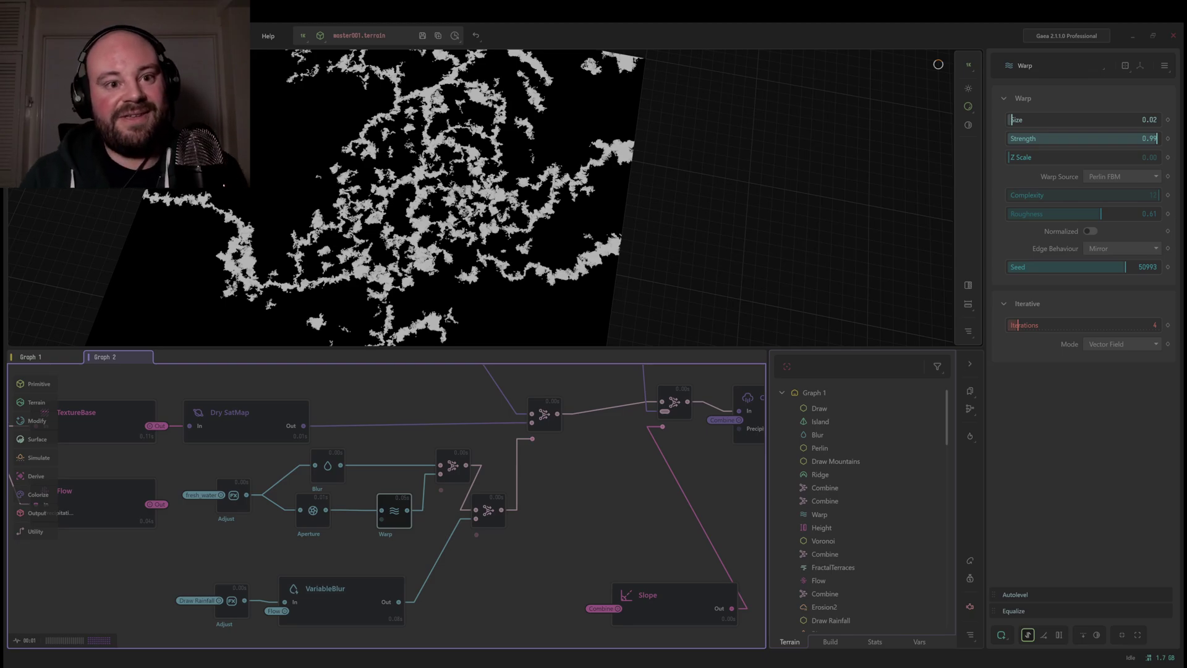
- Finish examining the warped river mask and preview the Blur node fed by the fresh water Adjust node
left_click_drag(433, 235, 520, 235)
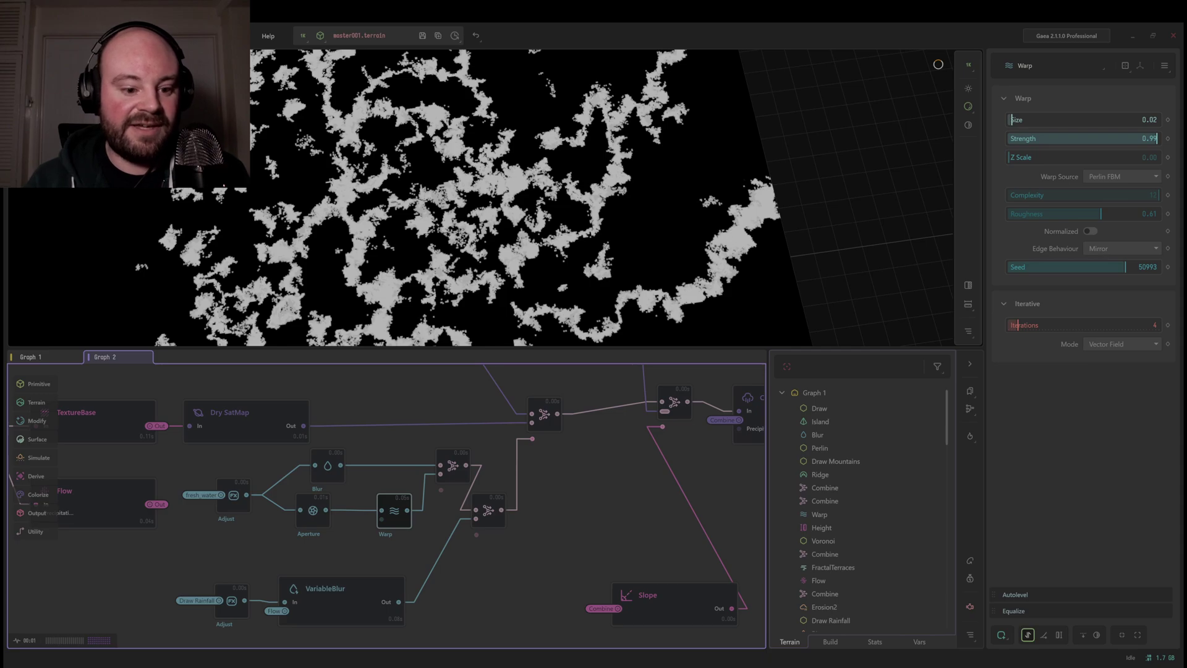
scroll(468, 503, "down", 3)
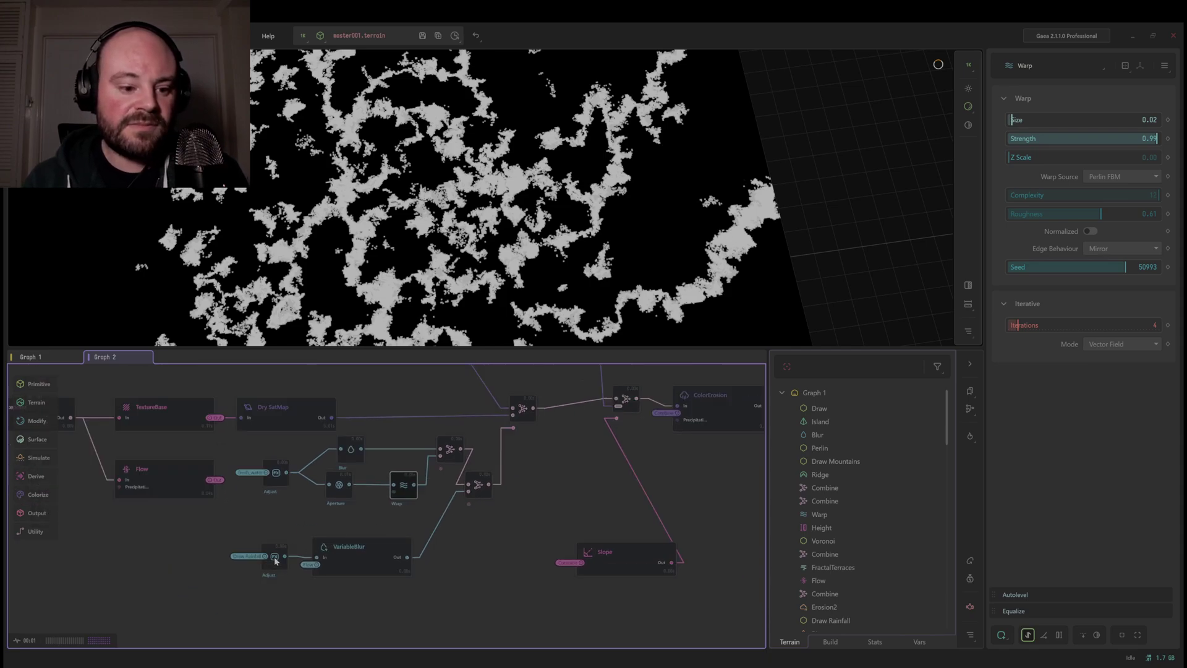
left_click(358, 449)
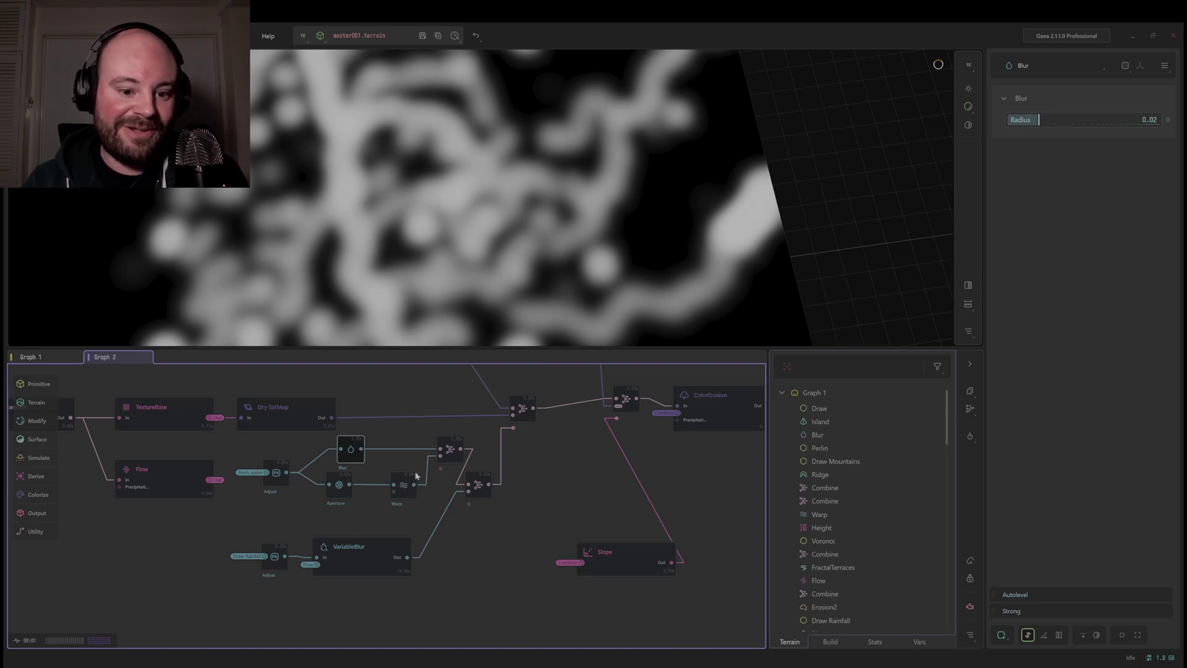
- Preview the Max Combine node that merges the blurred and warped river masks and examine it from several views
left_click(457, 449)
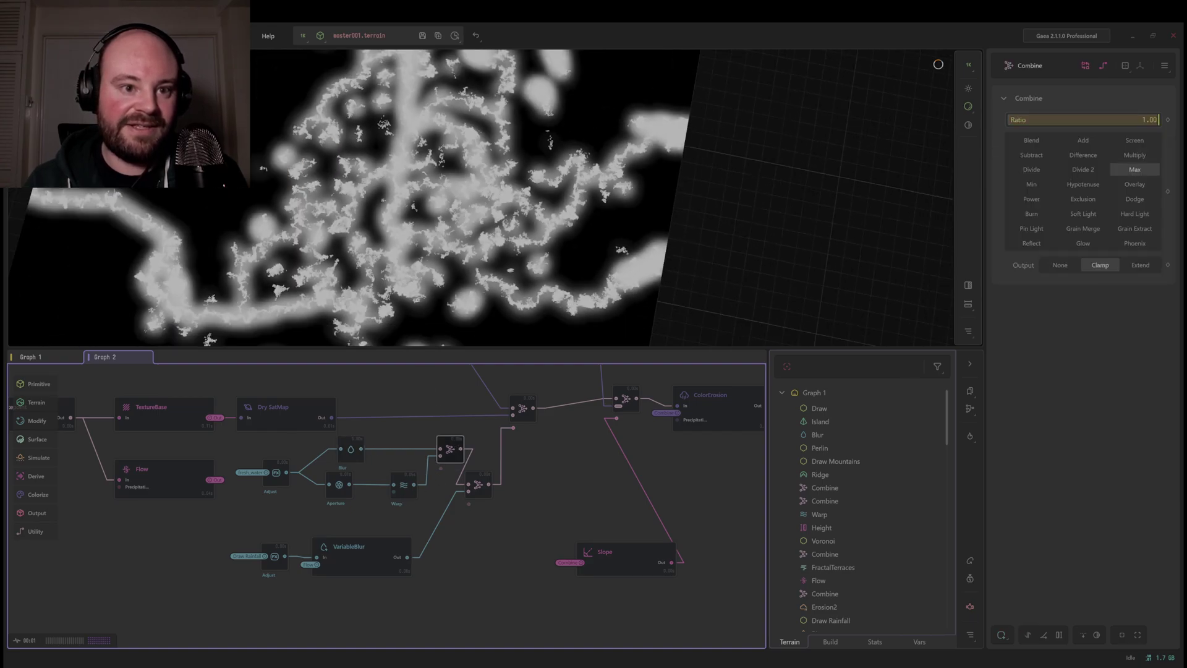
scroll(481, 198, "down", 3)
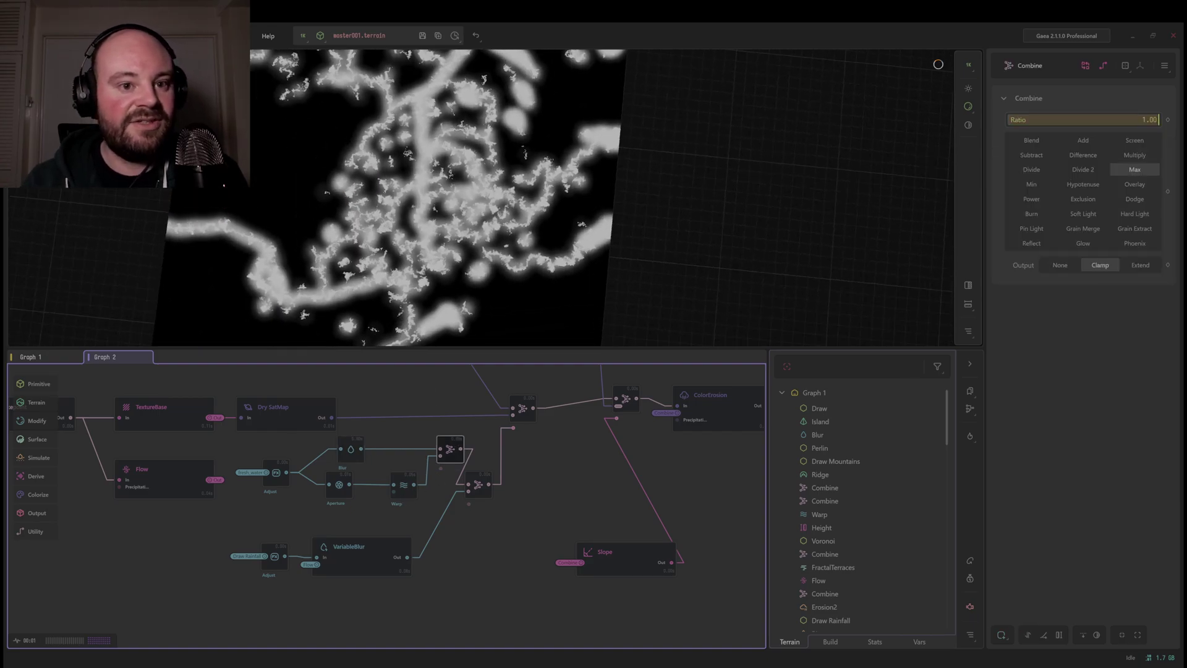
middle_click_drag(480, 197, 405, 257)
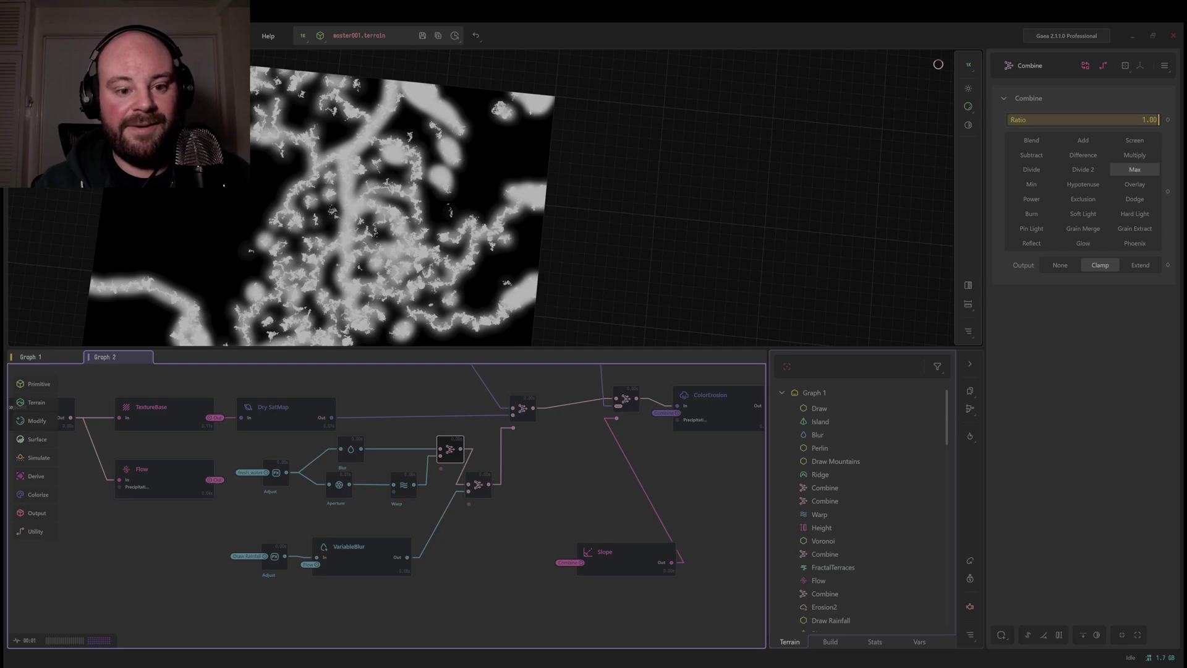
left_click_drag(482, 204, 522, 204)
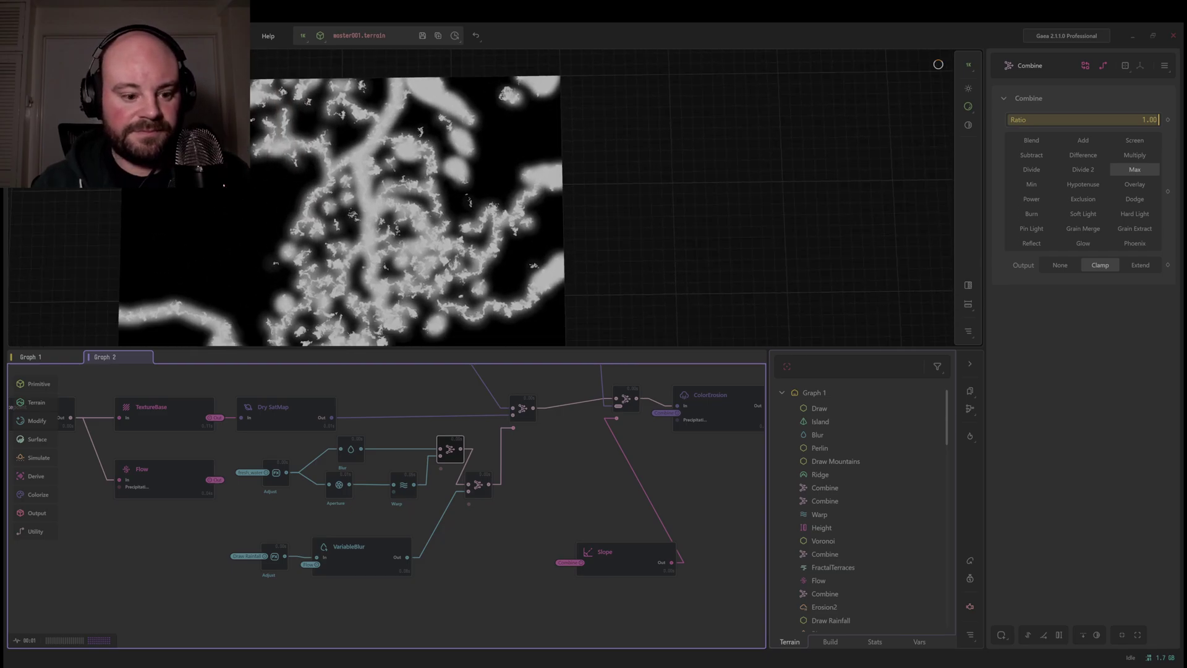
middle_click_drag(522, 204, 523, 183)
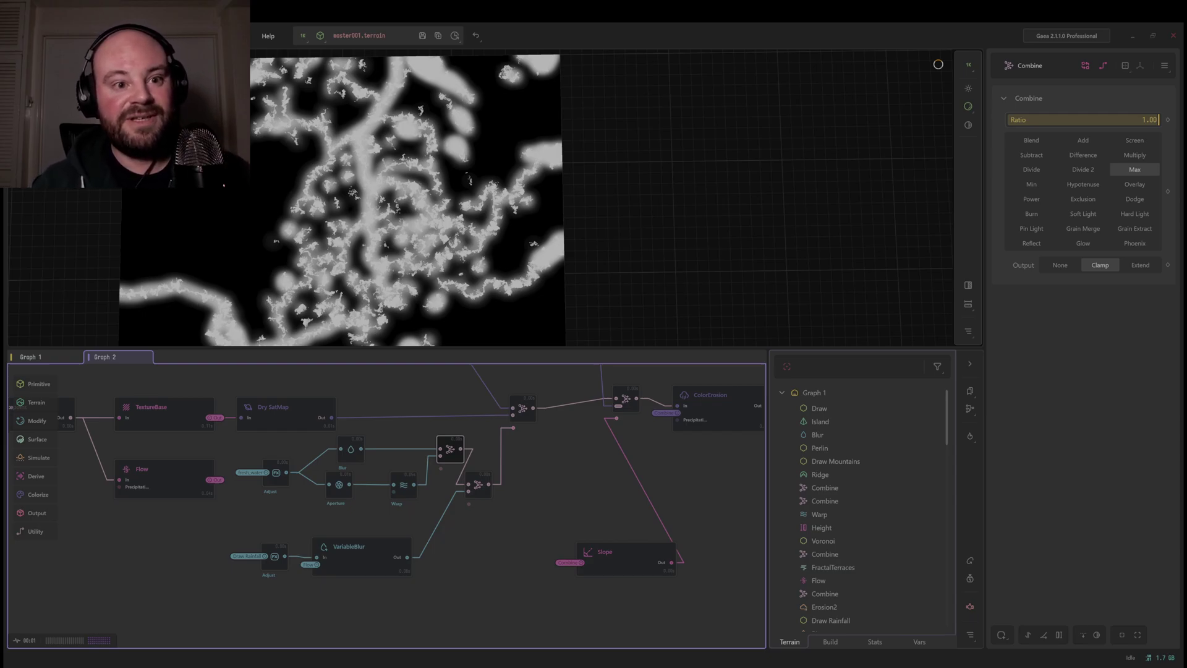
- Preview the Adjust node fed by Draw Rainfall and examine its painted rainfall mask
left_click(274, 555)
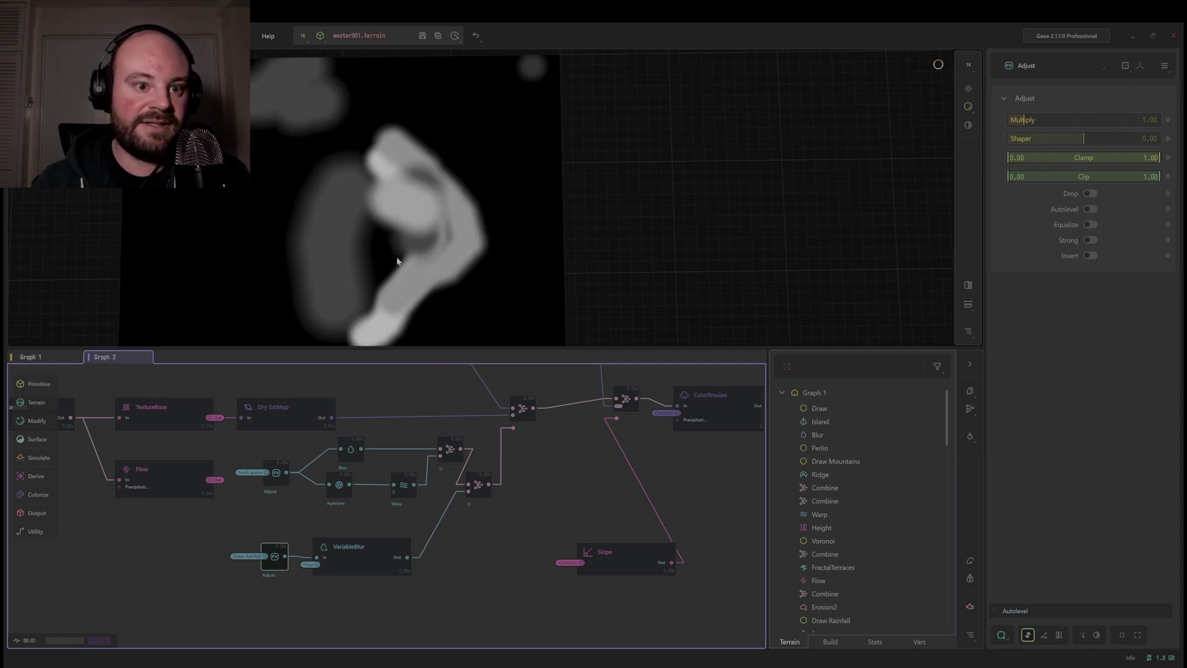
mouse_move(397, 262)
middle_mouse_down()
mouse_move(407, 203)
mouse_move(398, 262)
middle_mouse_up()
scroll(407, 203, "down", 2)
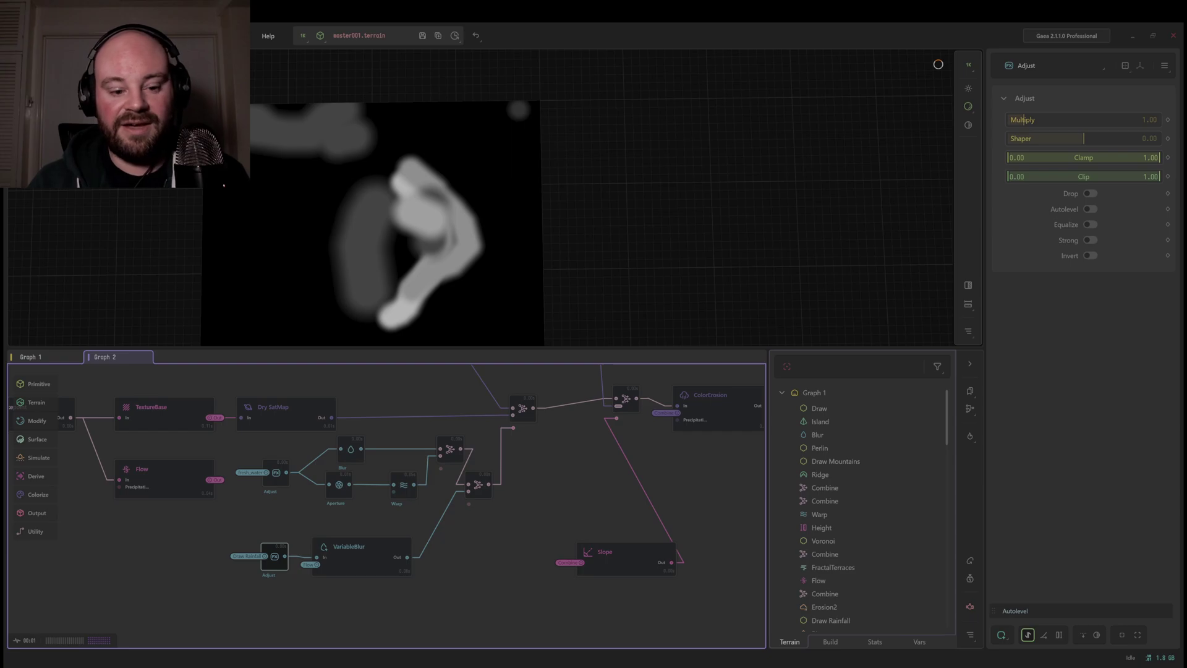
- Compare the VariableBlur output with the Draw Rainfall Adjust mask and inspect the node's Flow input
left_click(359, 563)
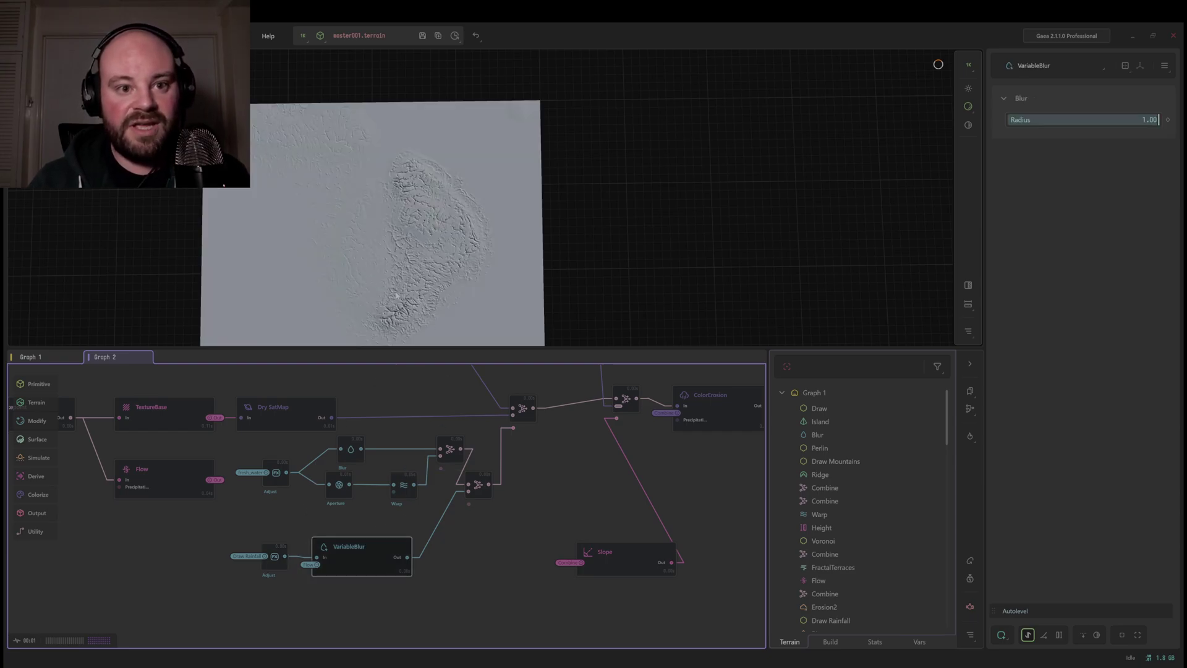
left_click_drag(397, 295, 376, 279)
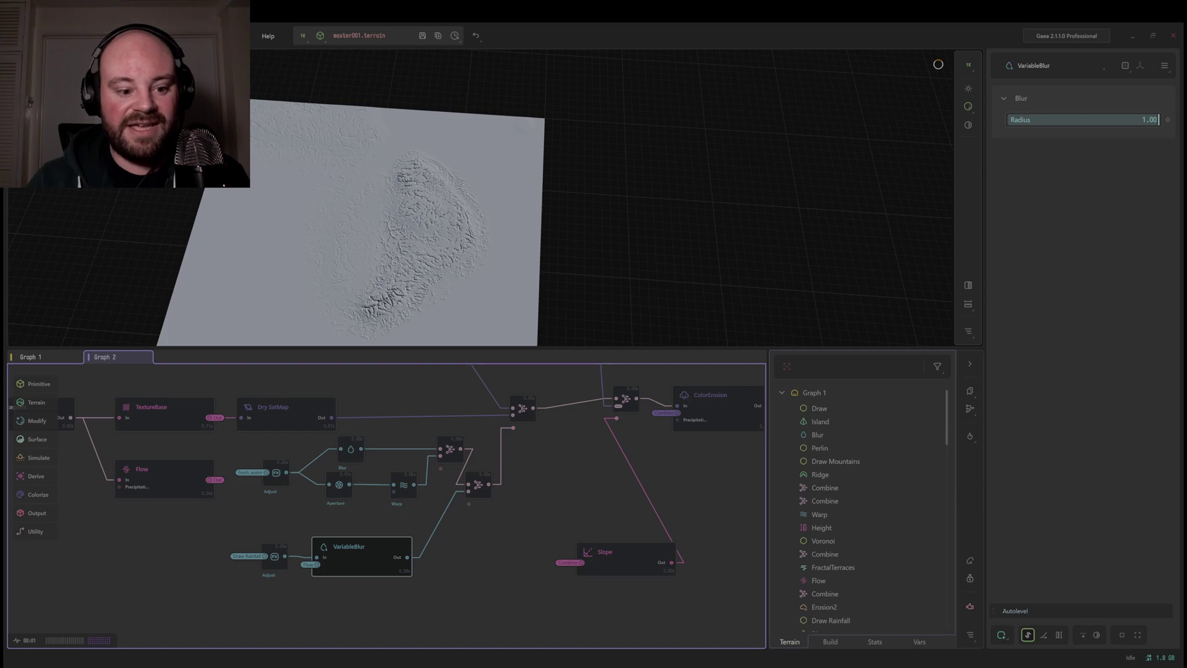
left_click(272, 559)
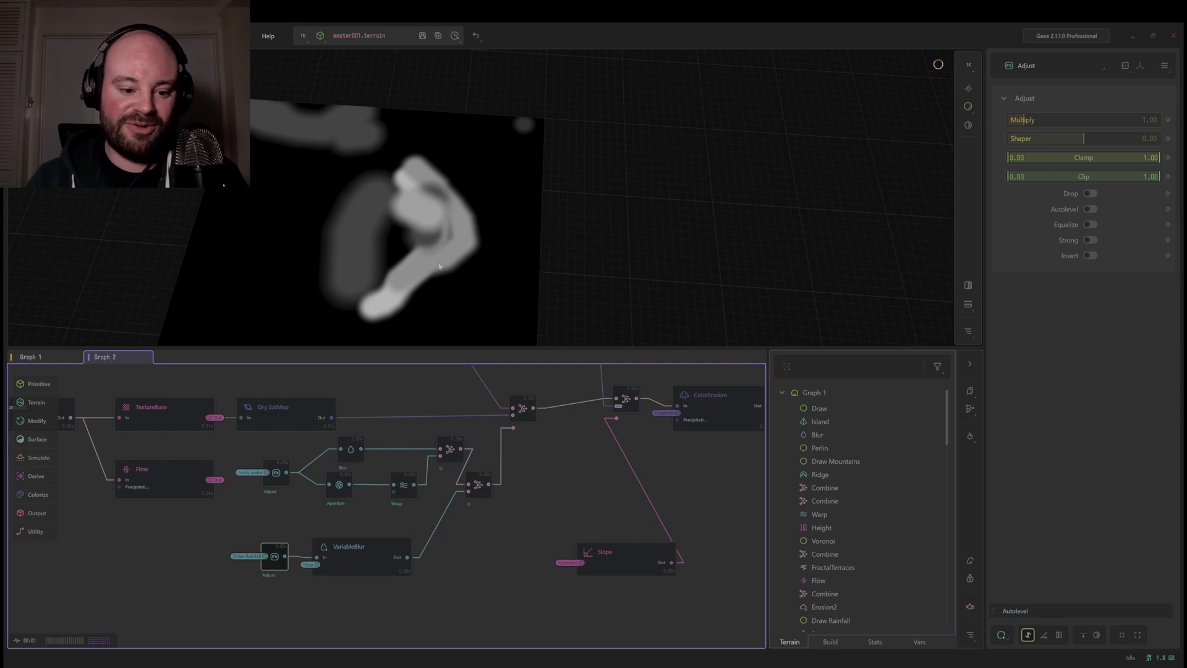
left_click(375, 570)
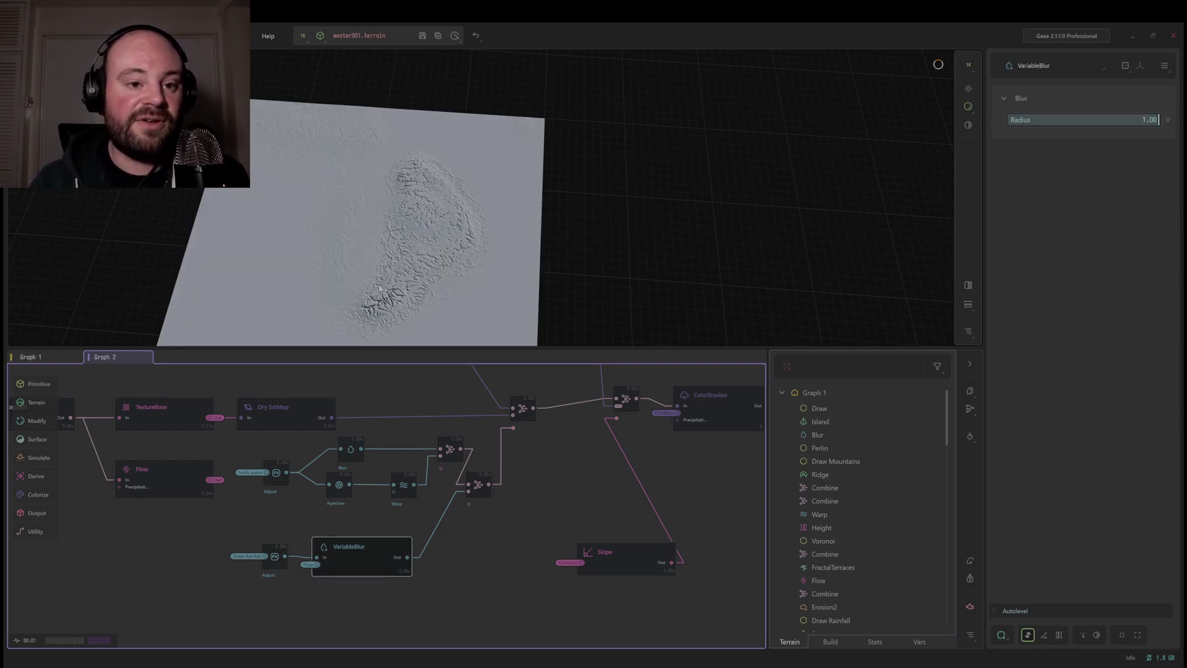
left_click_drag(392, 272, 417, 262)
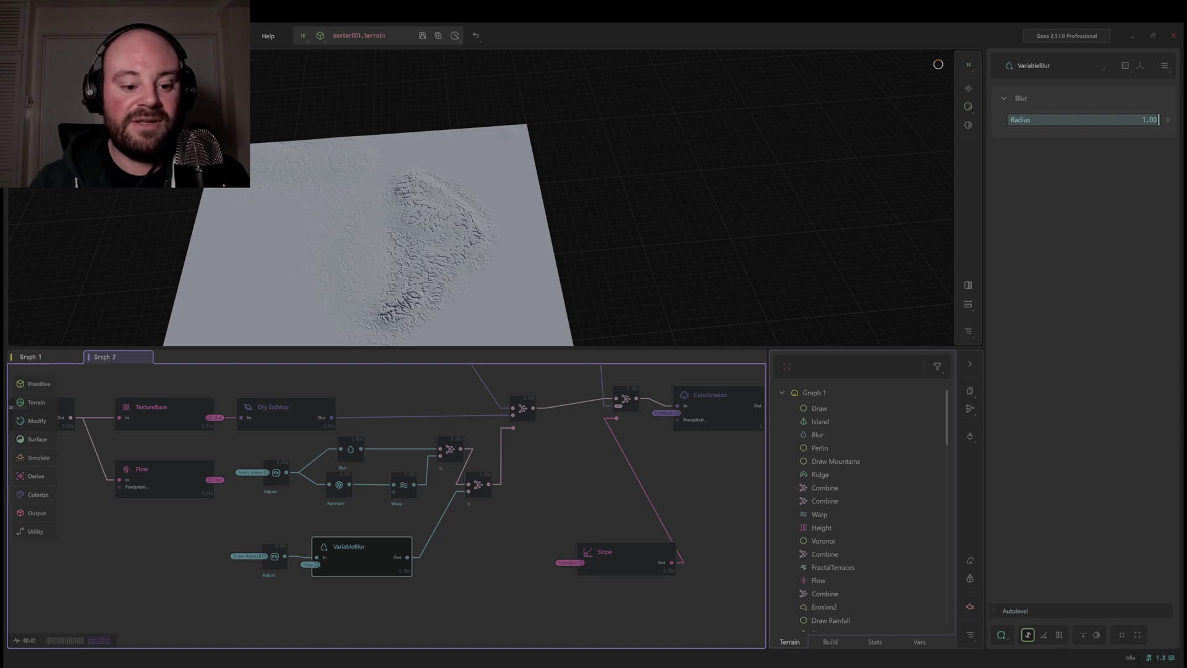
scroll(325, 596, "up", 4)
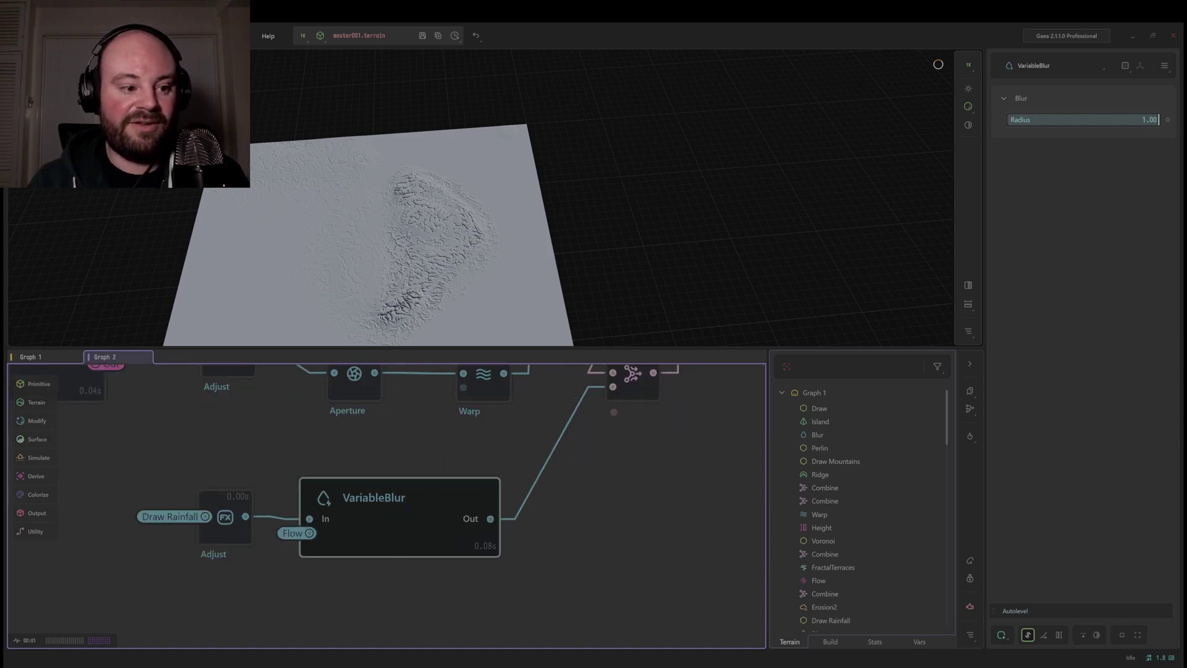
scroll(306, 545, "down", 4)
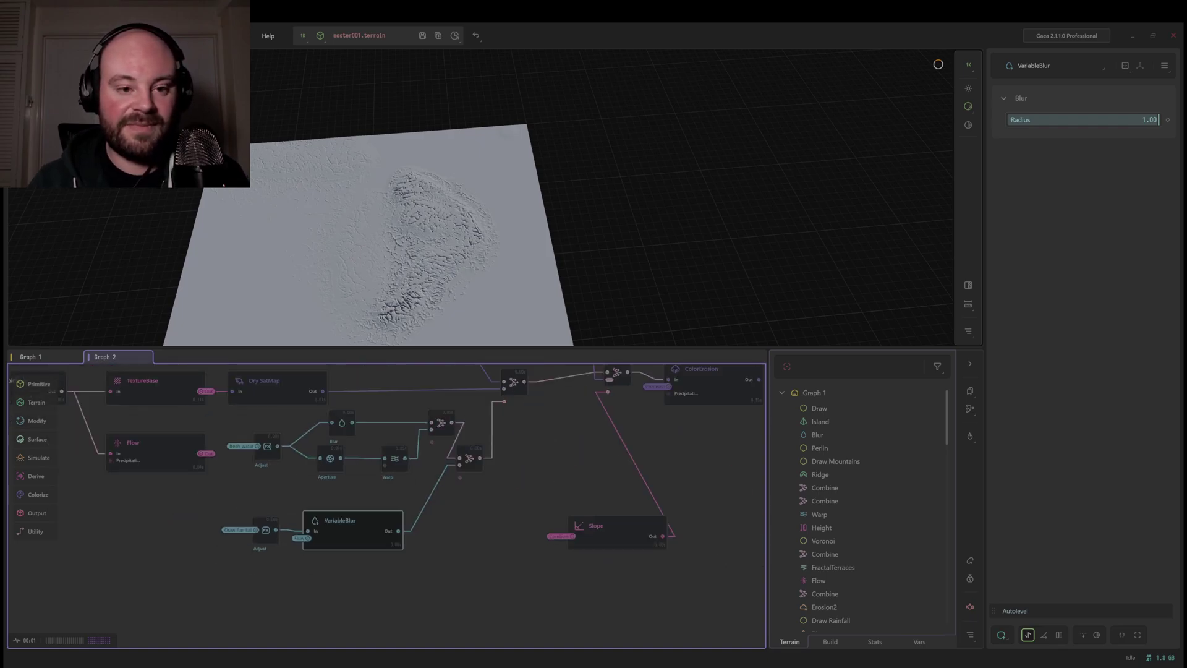
- Preview the Combine node blending the river and rainfall masks, and the Combine node that uses it to mix the Wet and Dry SatMaps
middle_click_drag(393, 487, 336, 520)
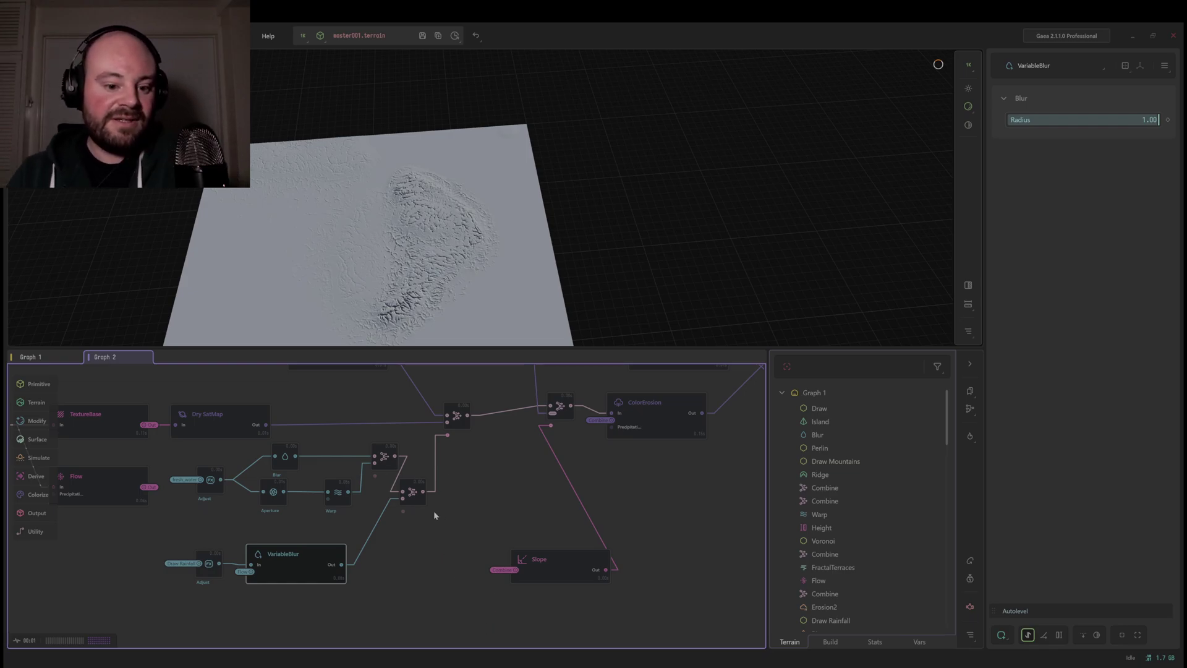
left_click(412, 491)
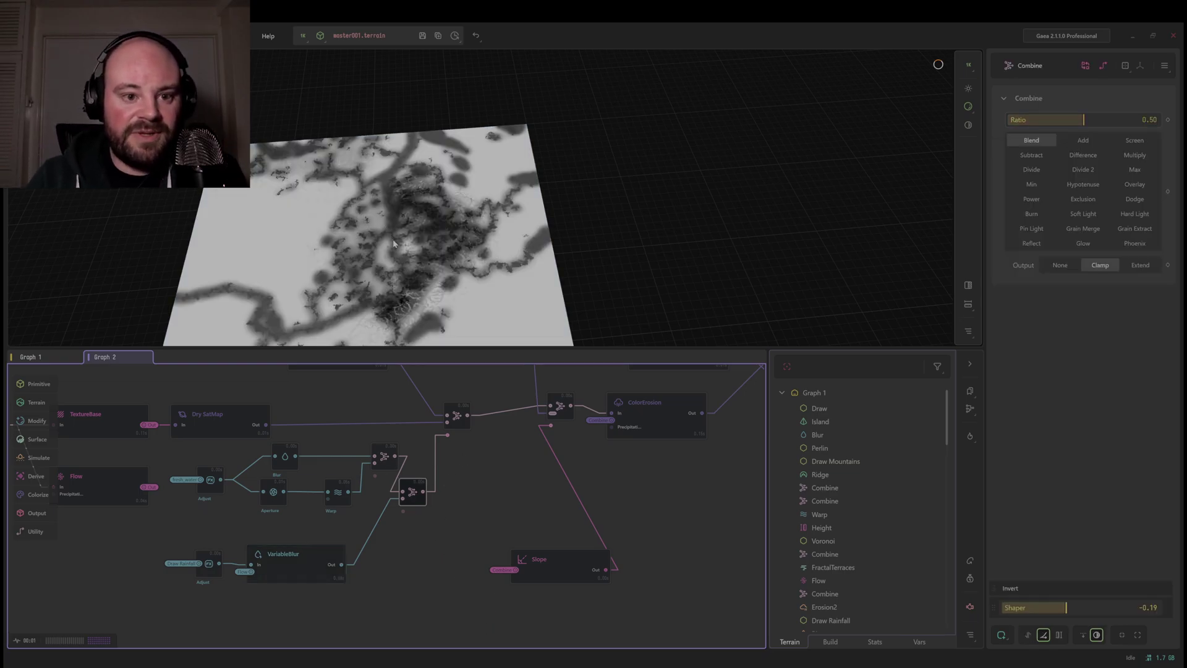
left_click_drag(471, 260, 433, 296)
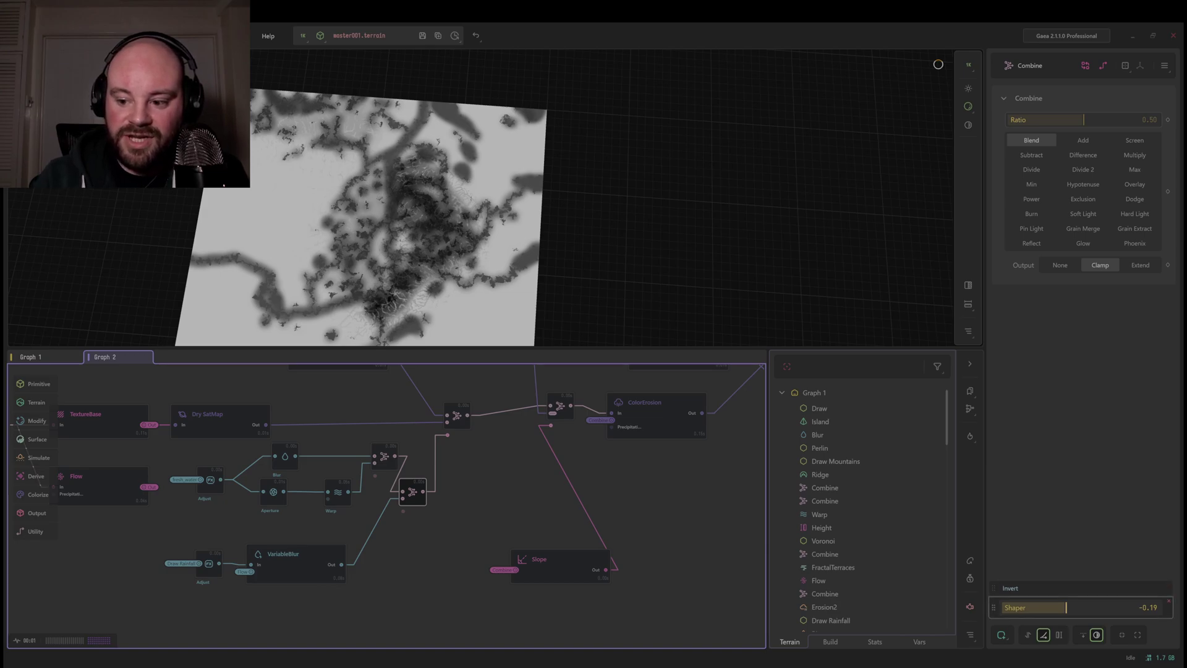
left_click(457, 415)
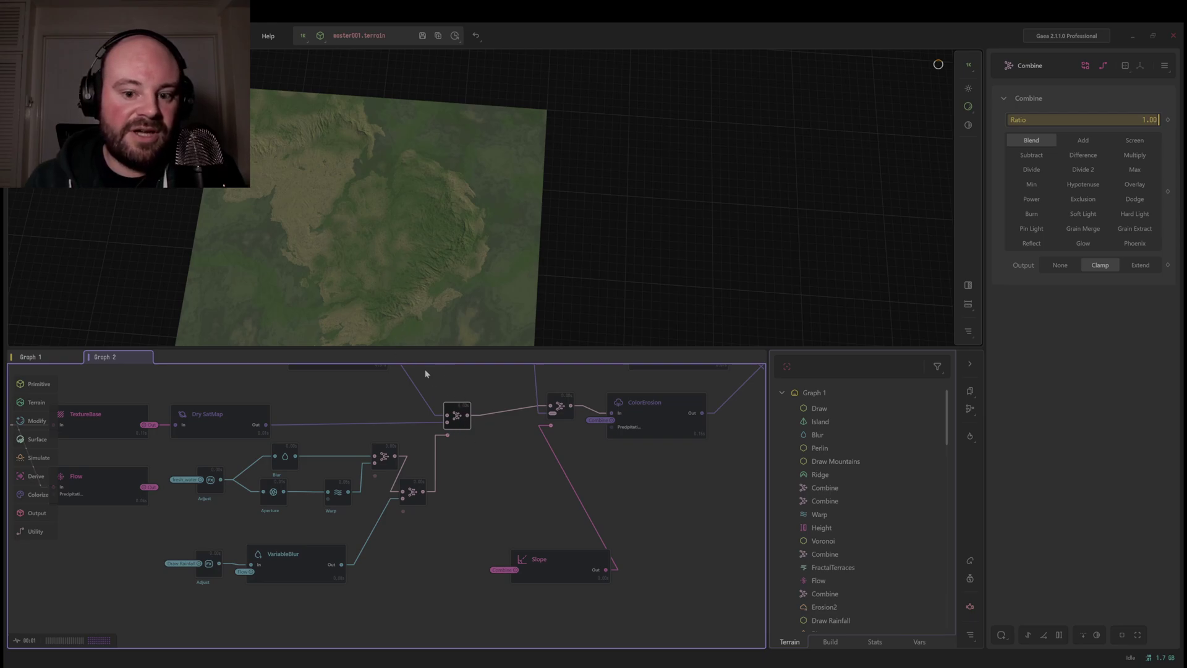
- Preview the Rock SatMap node and examine its colouring across the terrain
middle_click_drag(509, 420, 350, 512)
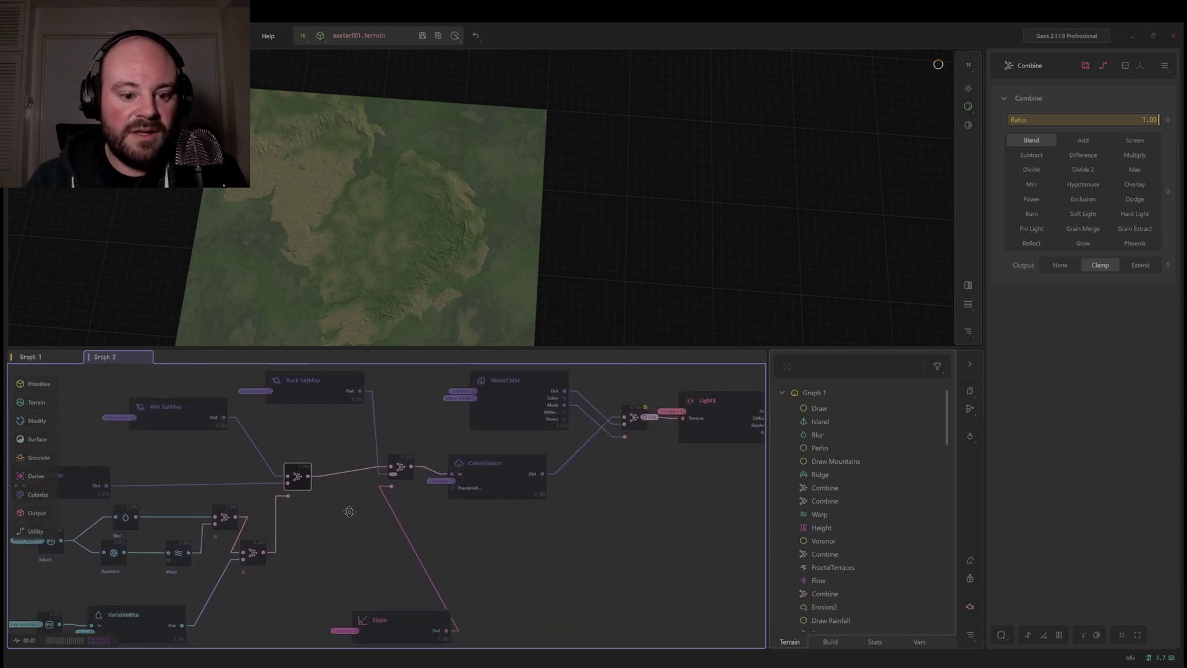
left_click(346, 403)
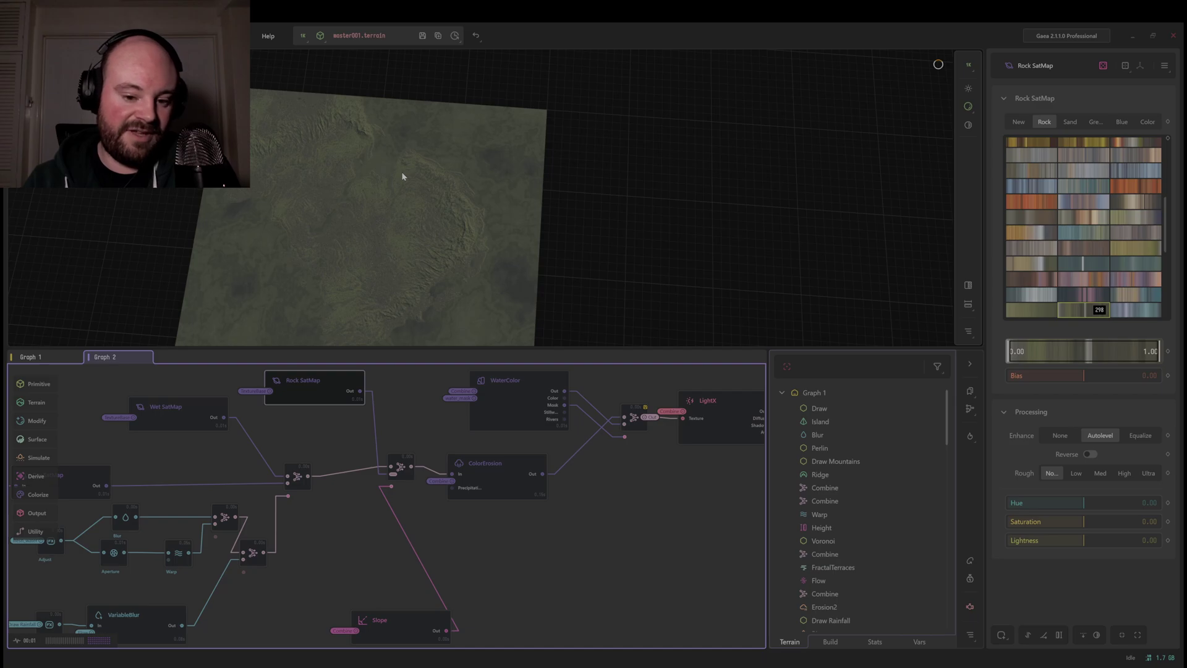
left_click_drag(385, 272, 384, 226)
- Move the Slope node closer to VariableBlur, set its Falloff to 21.83, and check the Combine node feeding ColorErosion
middle_click_drag(383, 539, 383, 483)
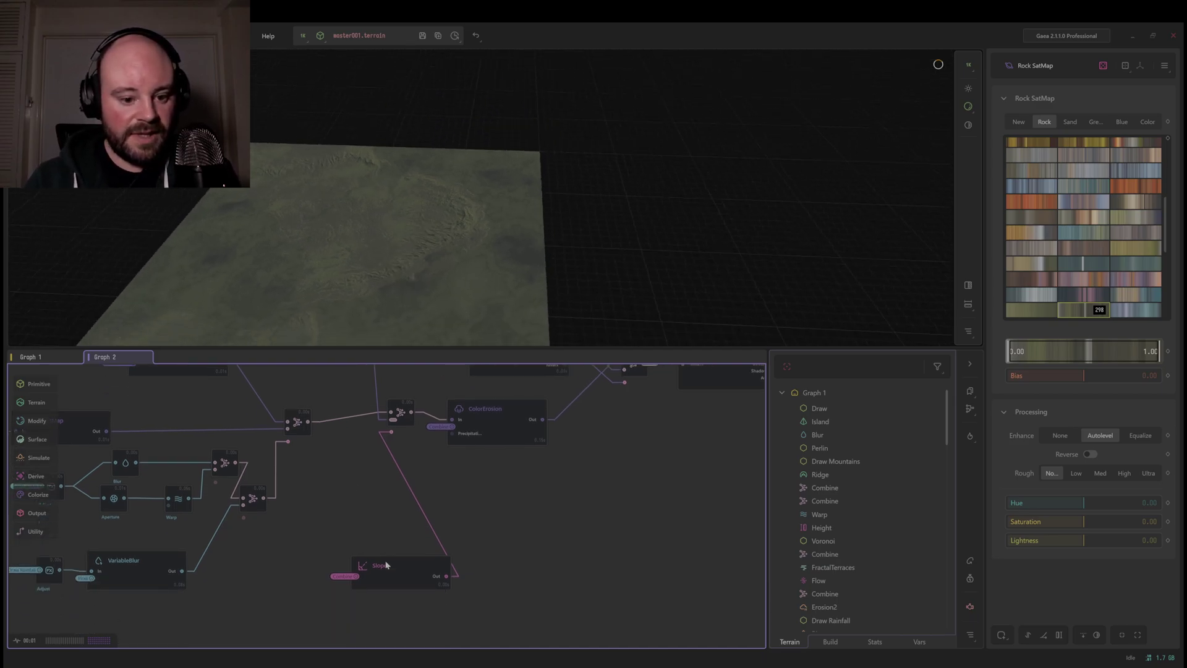
left_click_drag(417, 572, 378, 541)
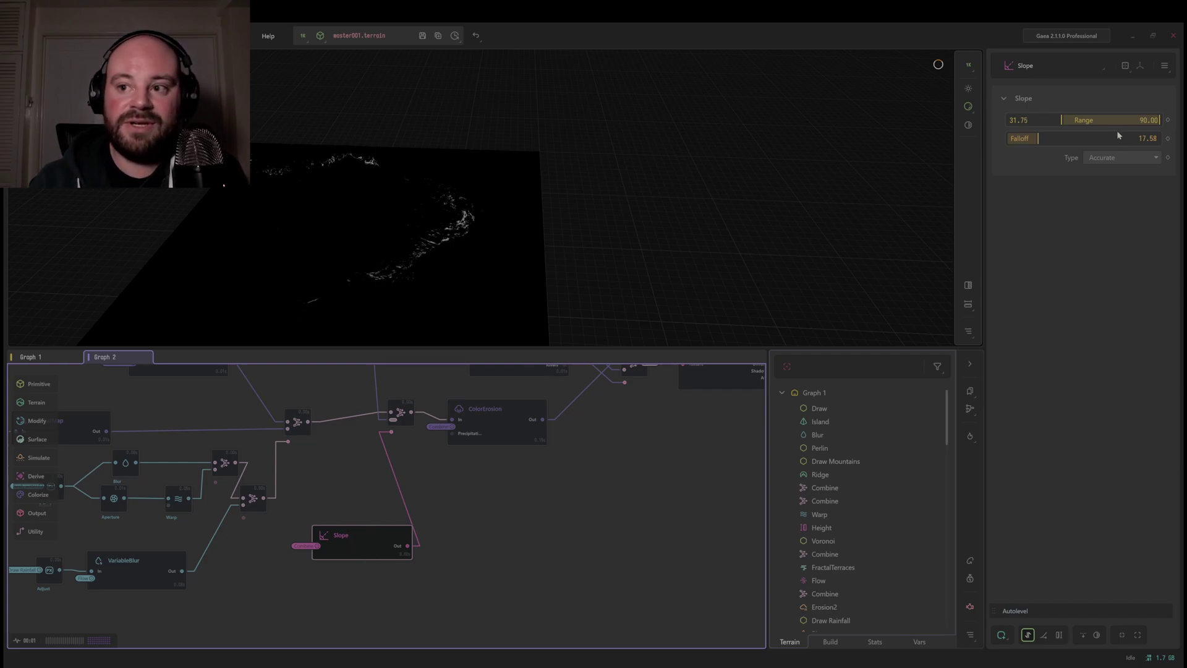
left_click_drag(1036, 139, 1045, 139)
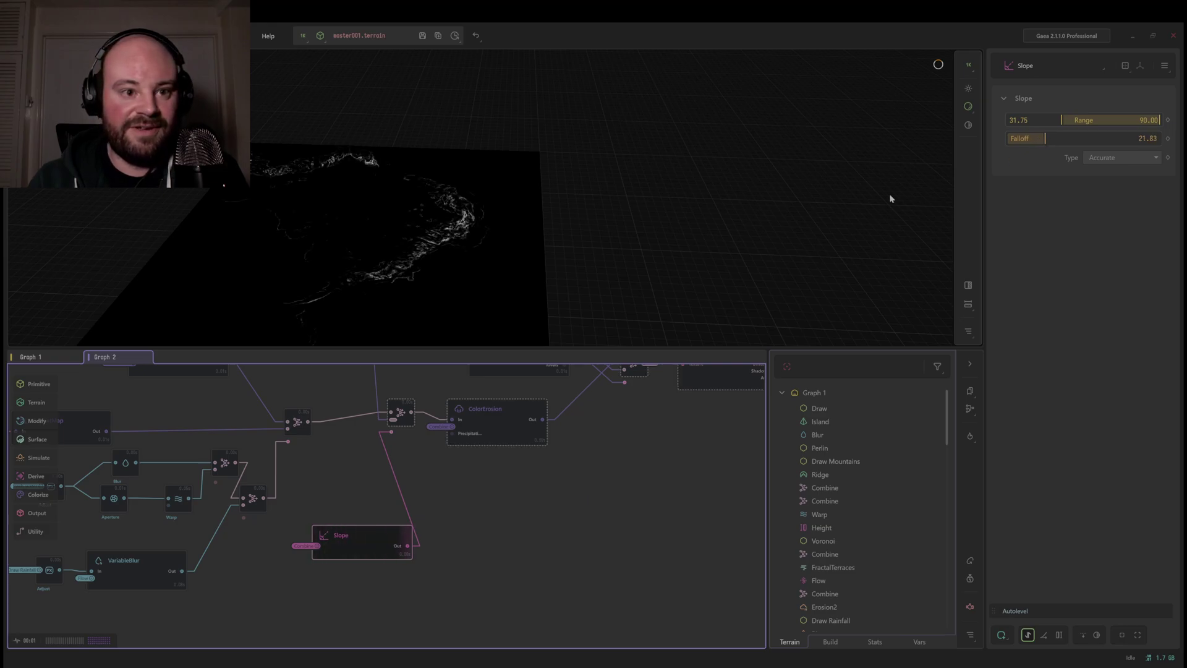
left_click(400, 412)
scroll(428, 221, "up", 5)
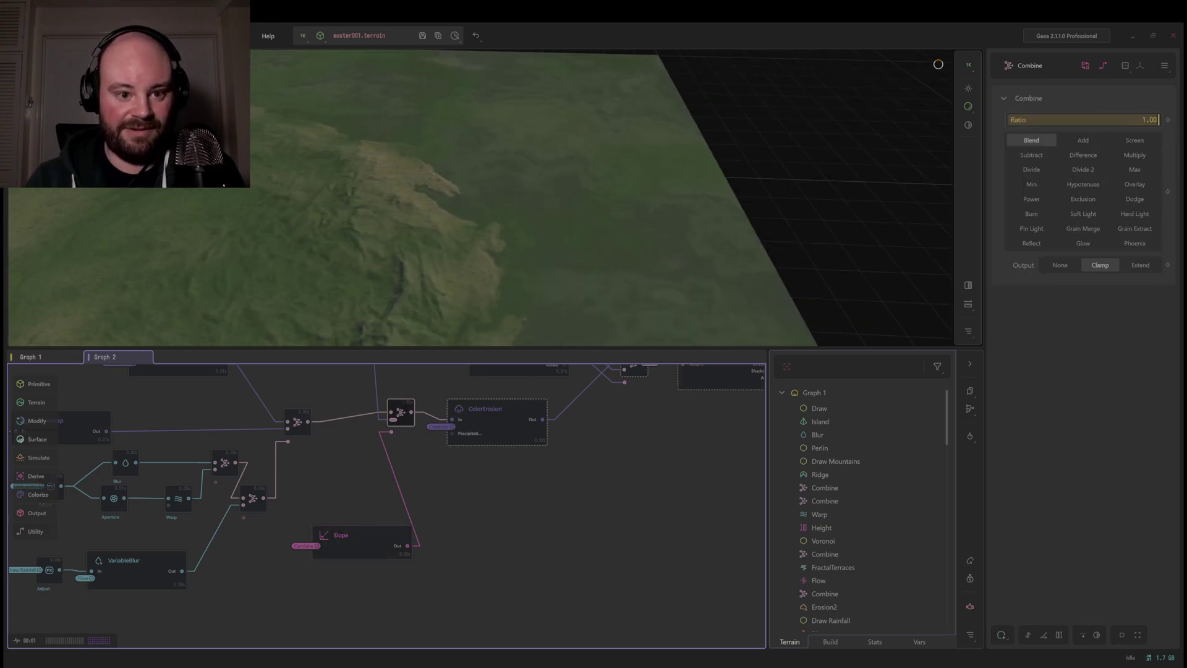
scroll(428, 221, "down", 1)
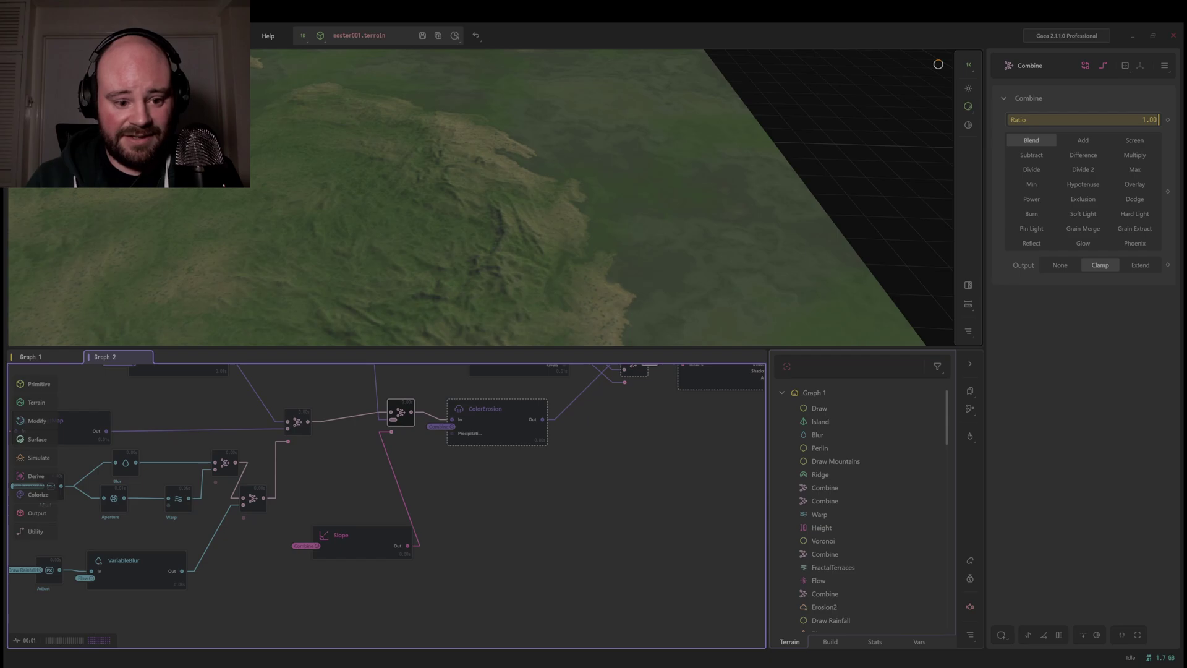
- Set the Slope node's Falloff to 26.62 and inspect the rock blend in the Combine node before ColorErosion
left_click(362, 541)
left_click_drag(1045, 139, 1053, 138)
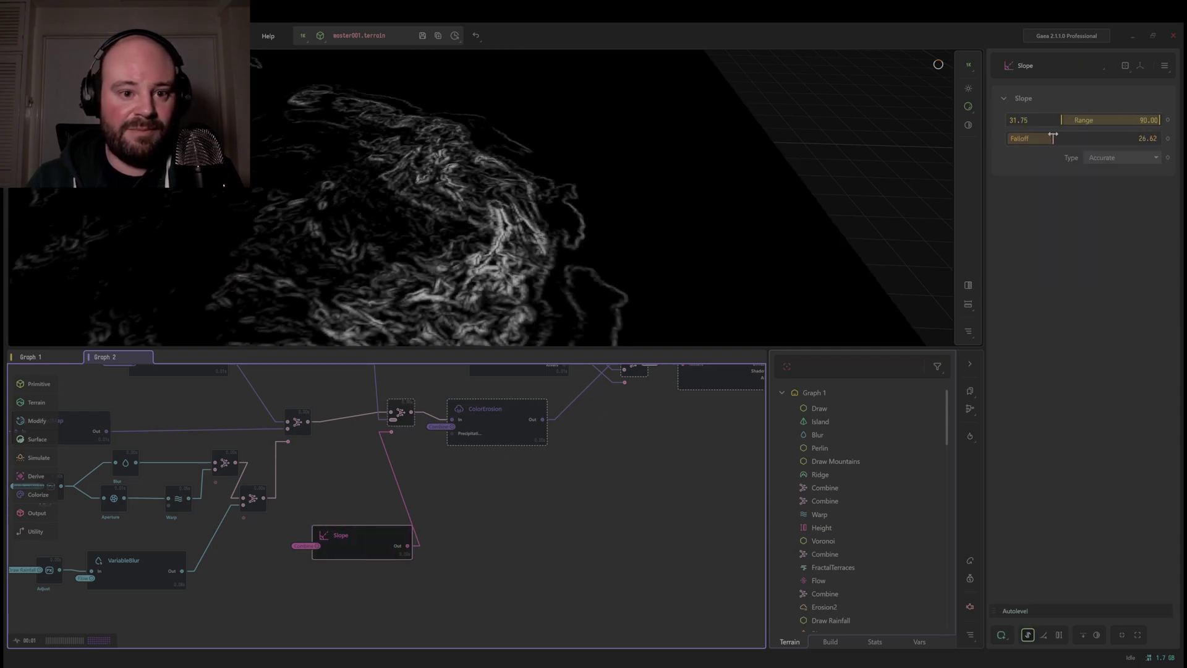
left_click(401, 413)
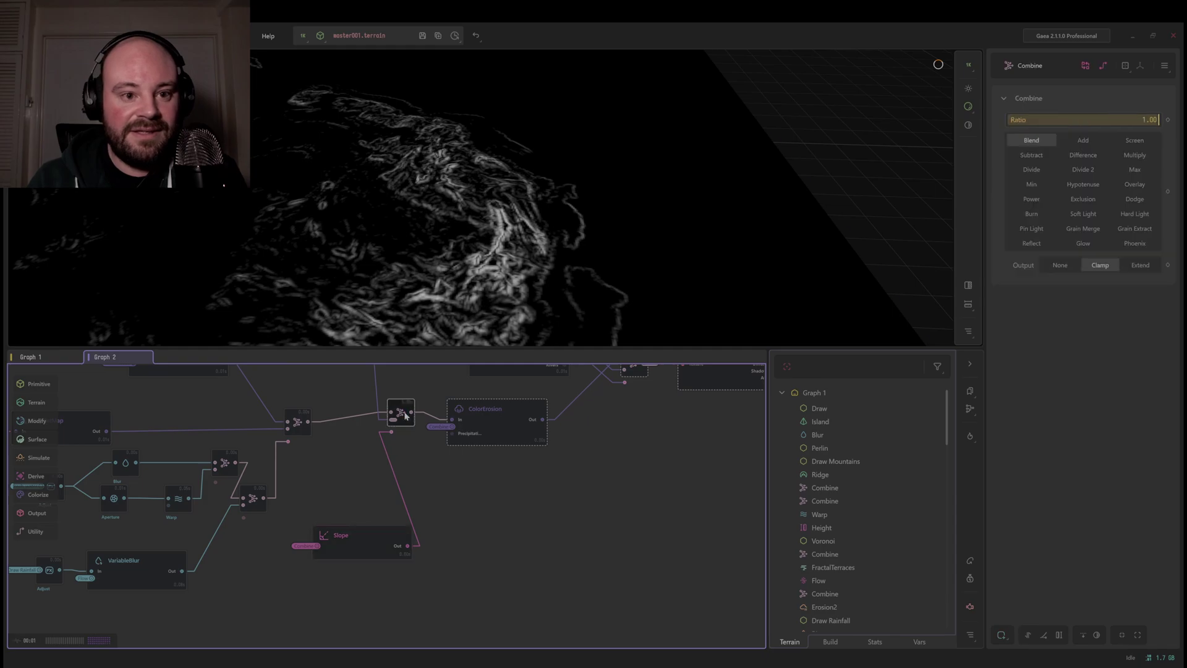
left_click_drag(557, 210, 445, 177)
- Try a Slope Range minimum of 18.61 and examine the rock colouring in the Combine node before ColorErosion
left_click(362, 541)
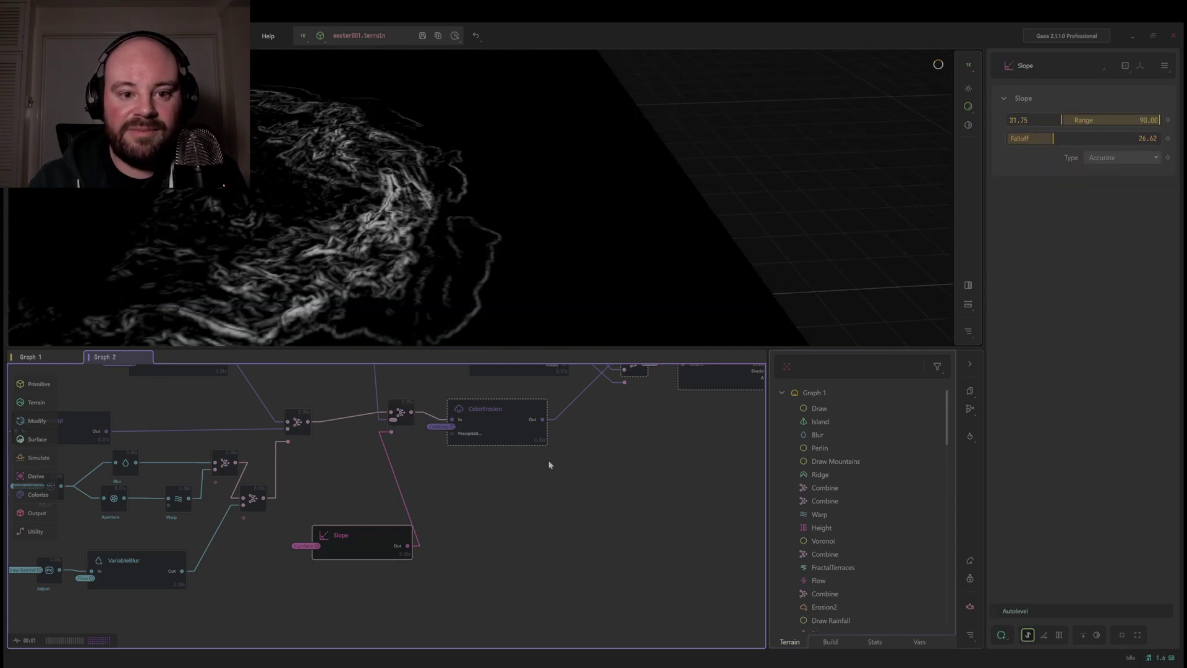
left_click_drag(1090, 120, 1039, 120)
left_click(401, 412)
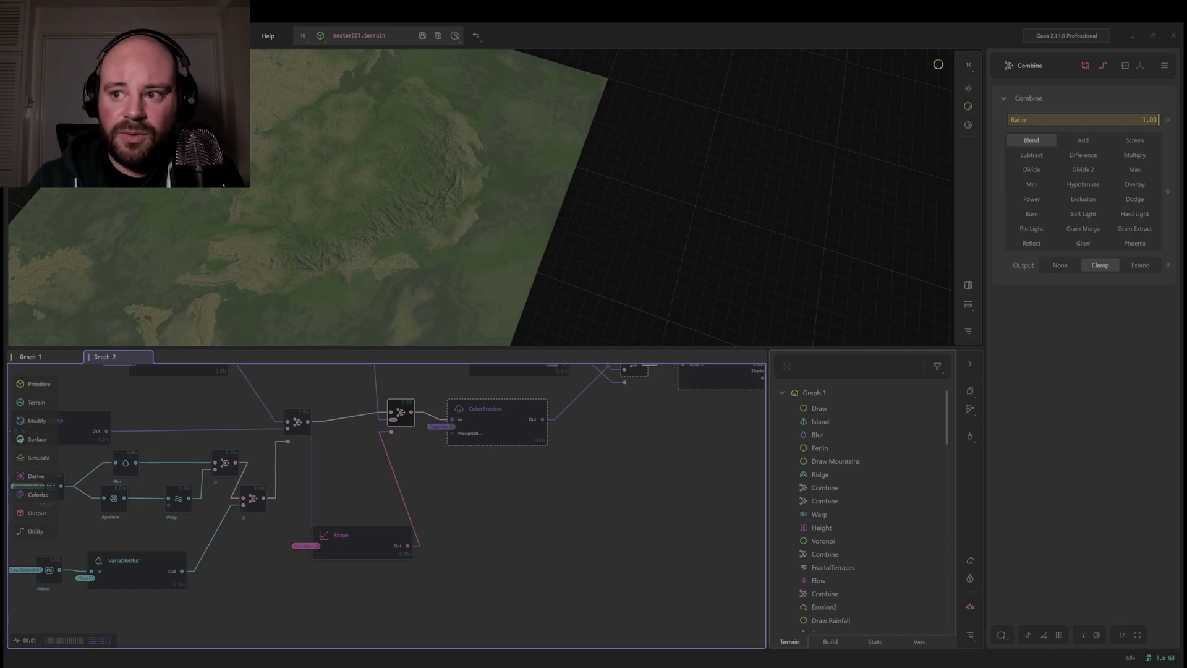
left_click_drag(273, 259, 317, 267)
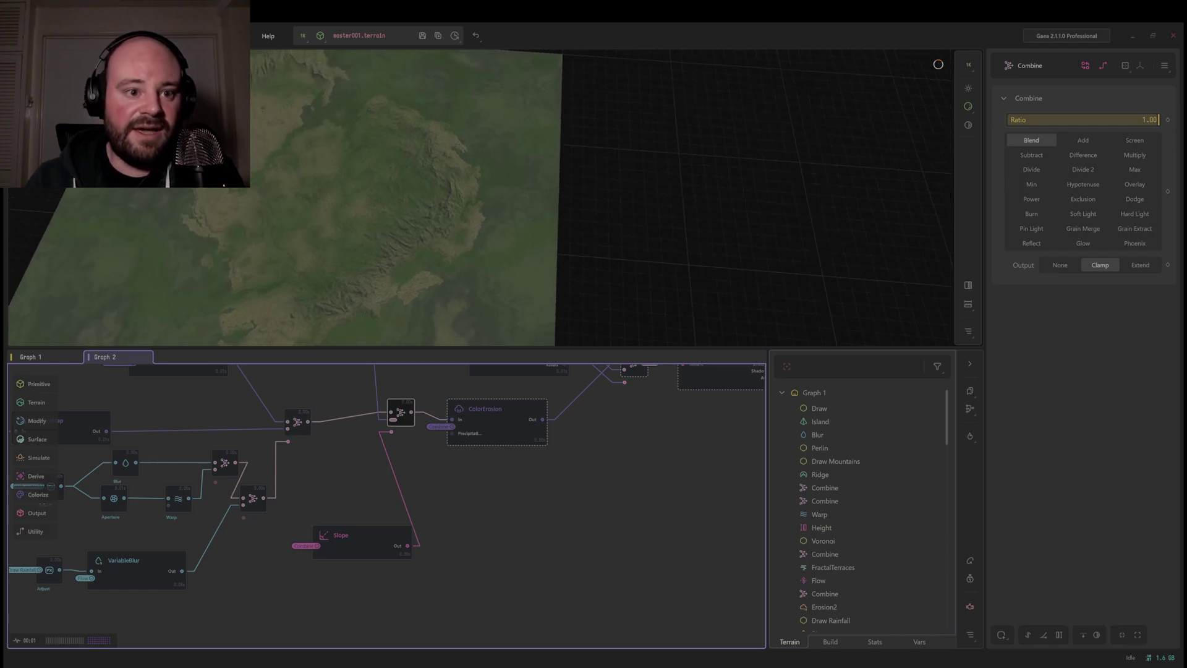
- Set the minimum of the Slope node's Range to 37.40
left_click(362, 541)
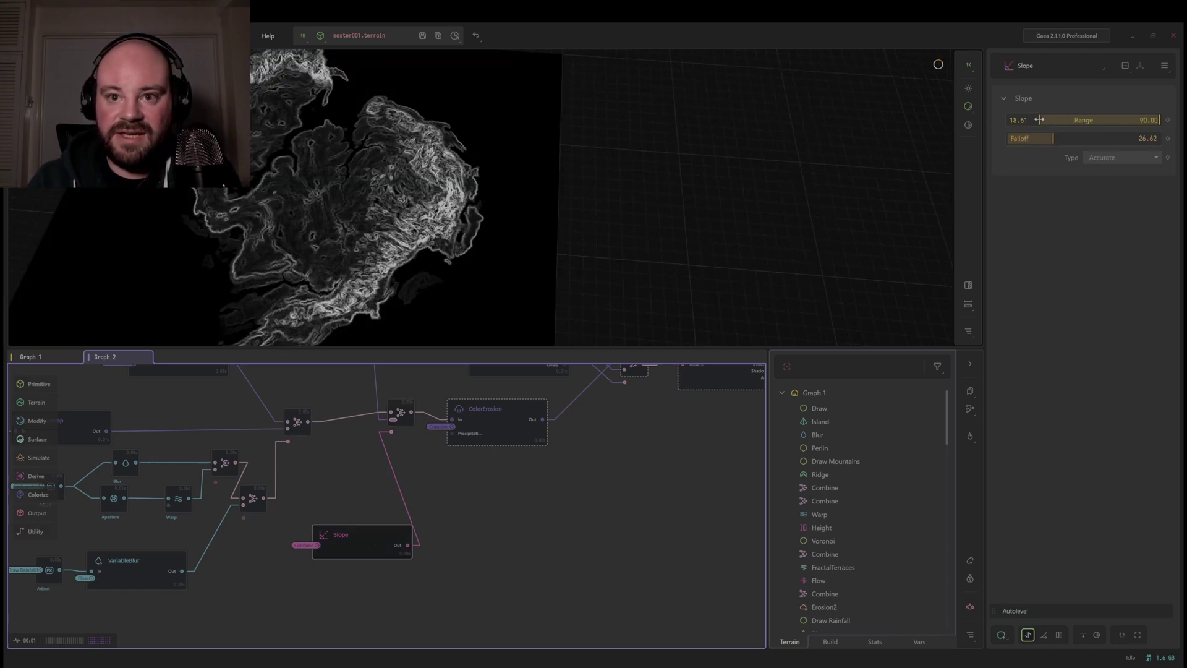
left_click_drag(1037, 120, 1071, 119)
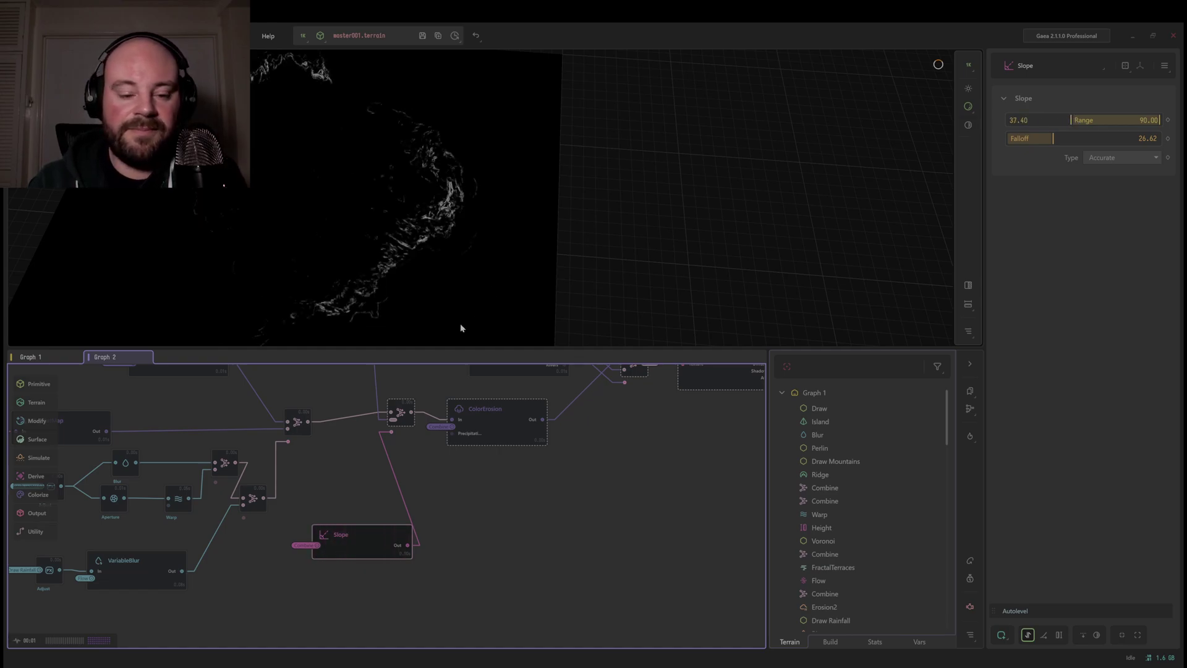
- Inspect the slope-masked rock colouring in the Combine node before ColorErosion, and preview the ColorErosion node's output on the terrain
left_click(401, 412)
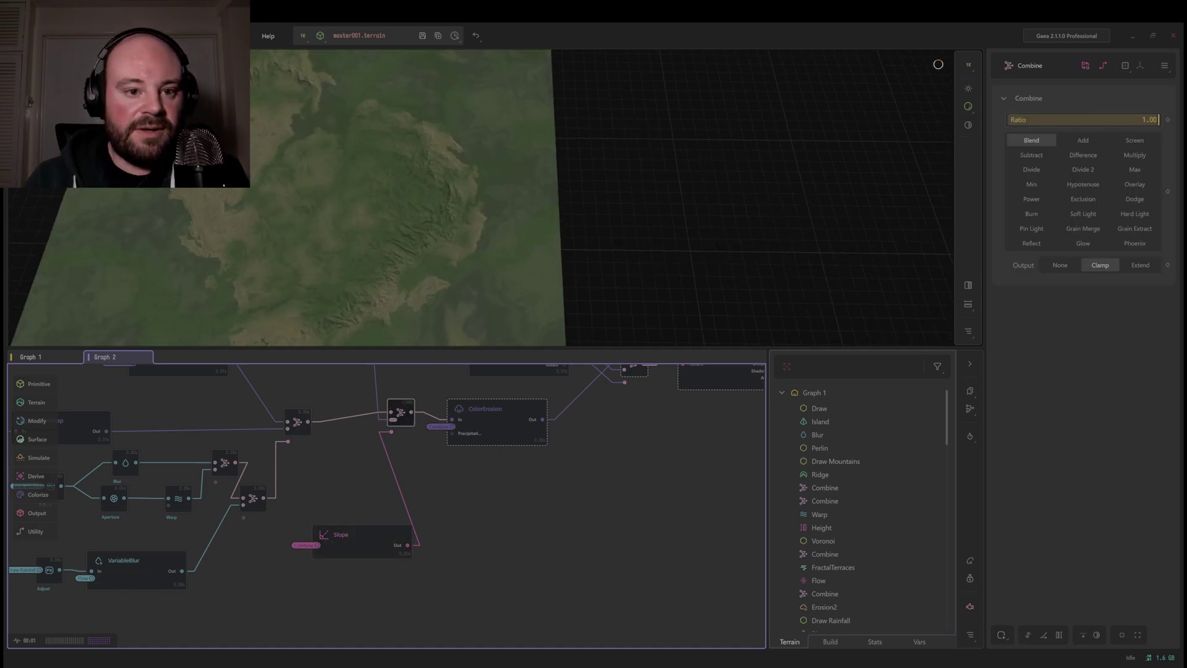
scroll(364, 246, "up", 5)
middle_click_drag(501, 488, 379, 477)
middle_click_drag(358, 412, 359, 498)
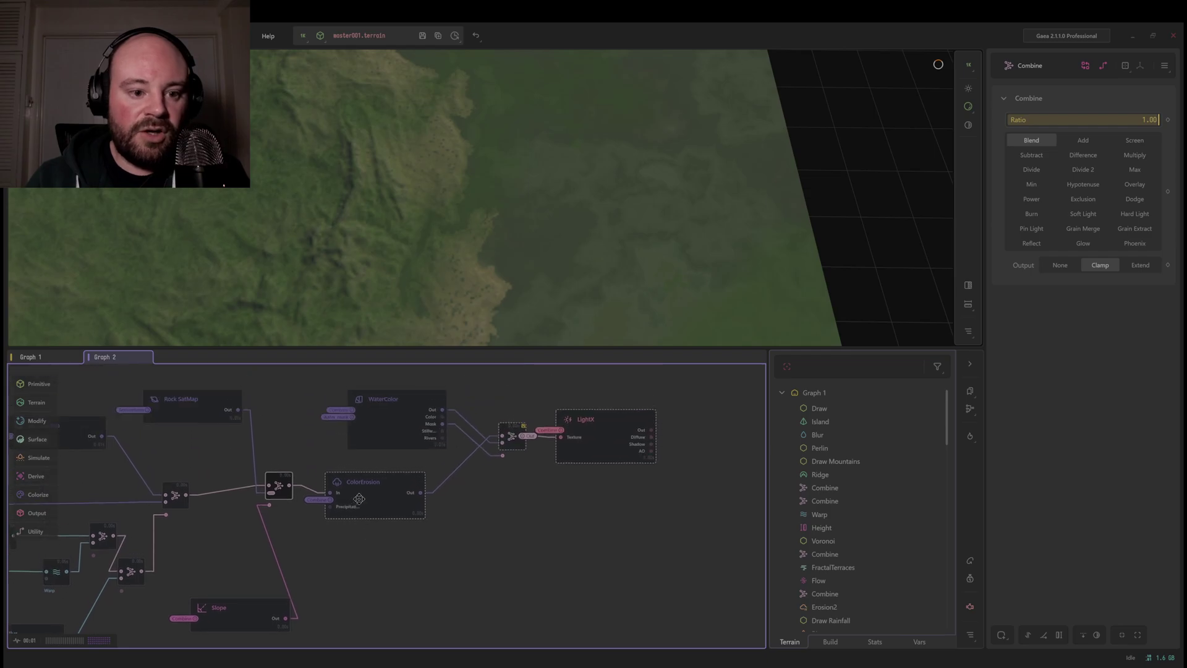
left_click(365, 490)
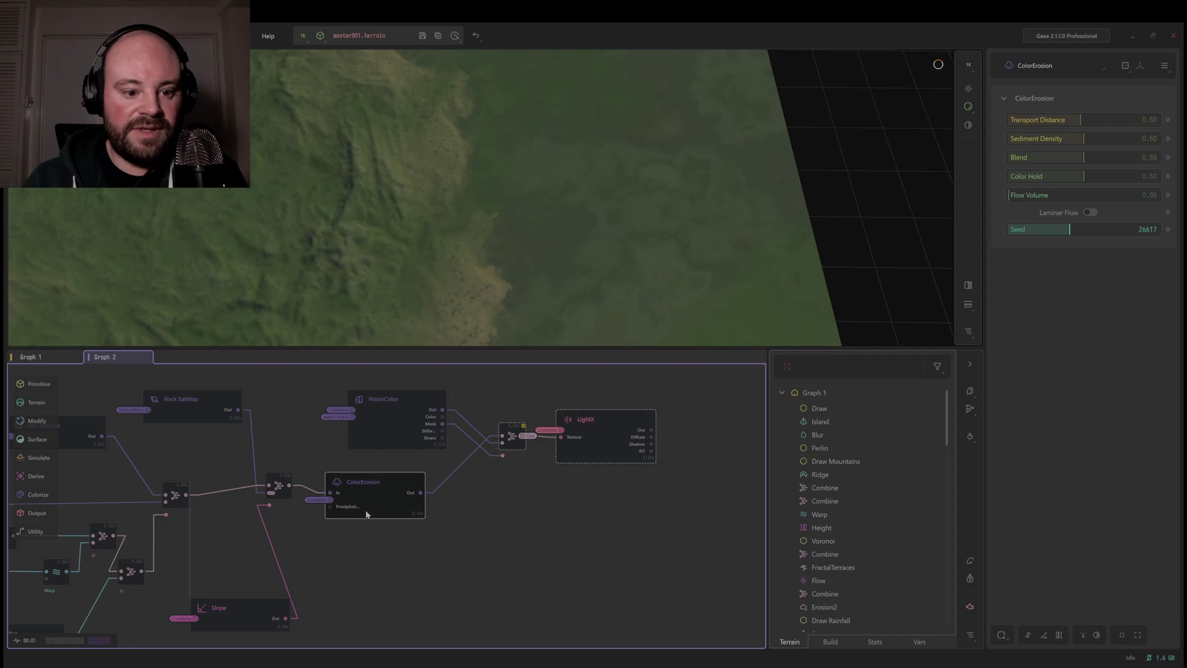
left_click_drag(324, 228, 519, 254)
middle_click_drag(495, 198, 470, 205)
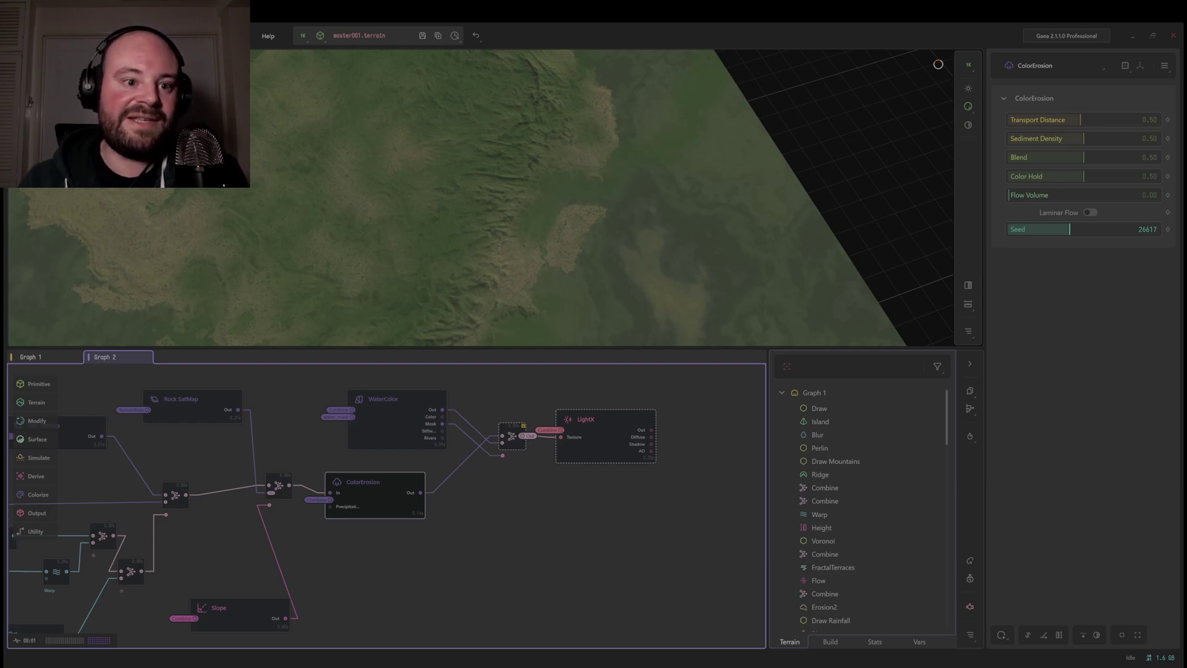
- Compare the terrain colours before and after erosion by alternating between the Combine node feeding ColorErosion and ColorErosion itself
left_click(280, 486)
middle_click_drag(371, 214, 540, 340)
middle_click_drag(544, 242, 430, 146)
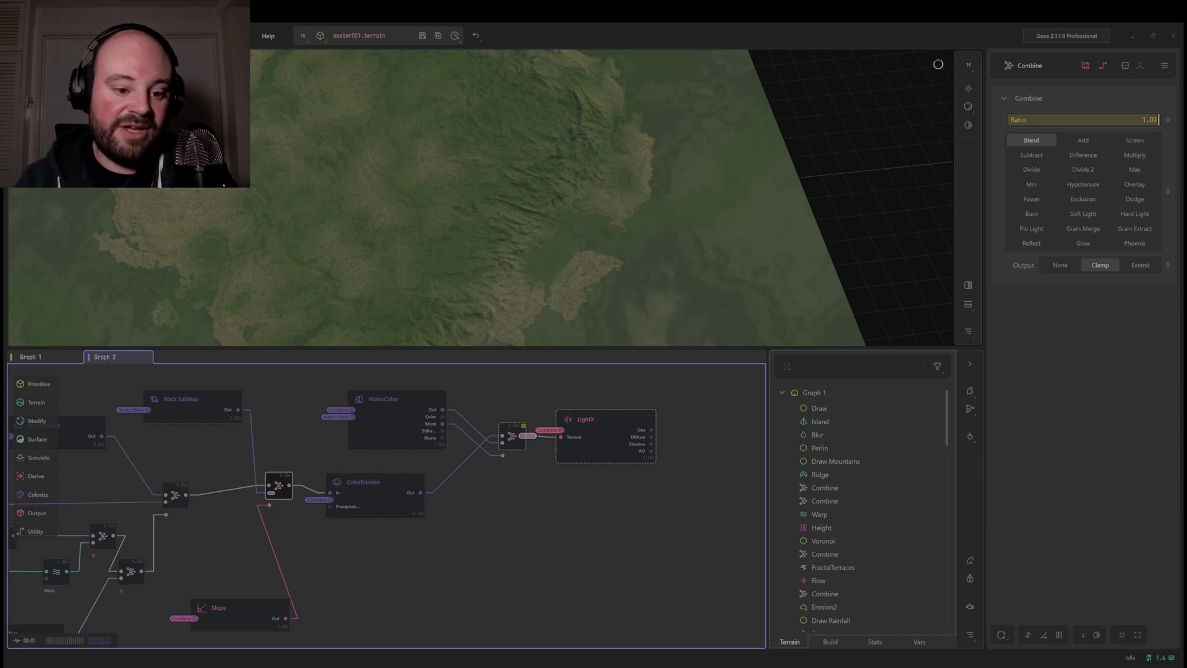
left_click(331, 481)
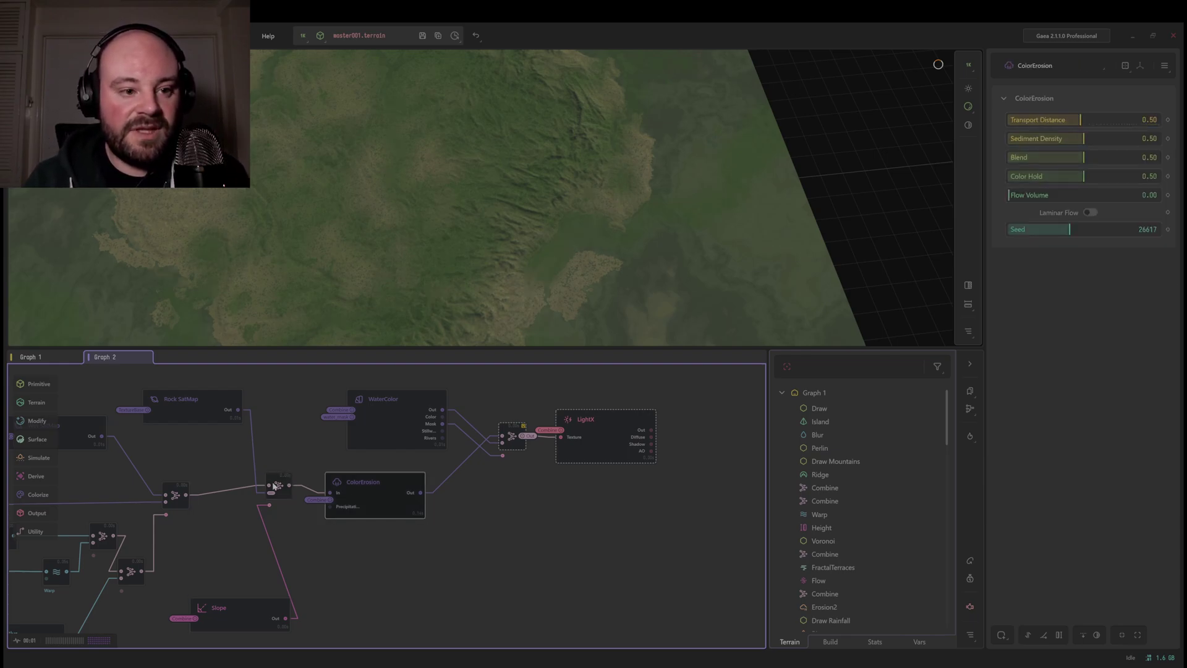
left_click(282, 479)
left_click(367, 484)
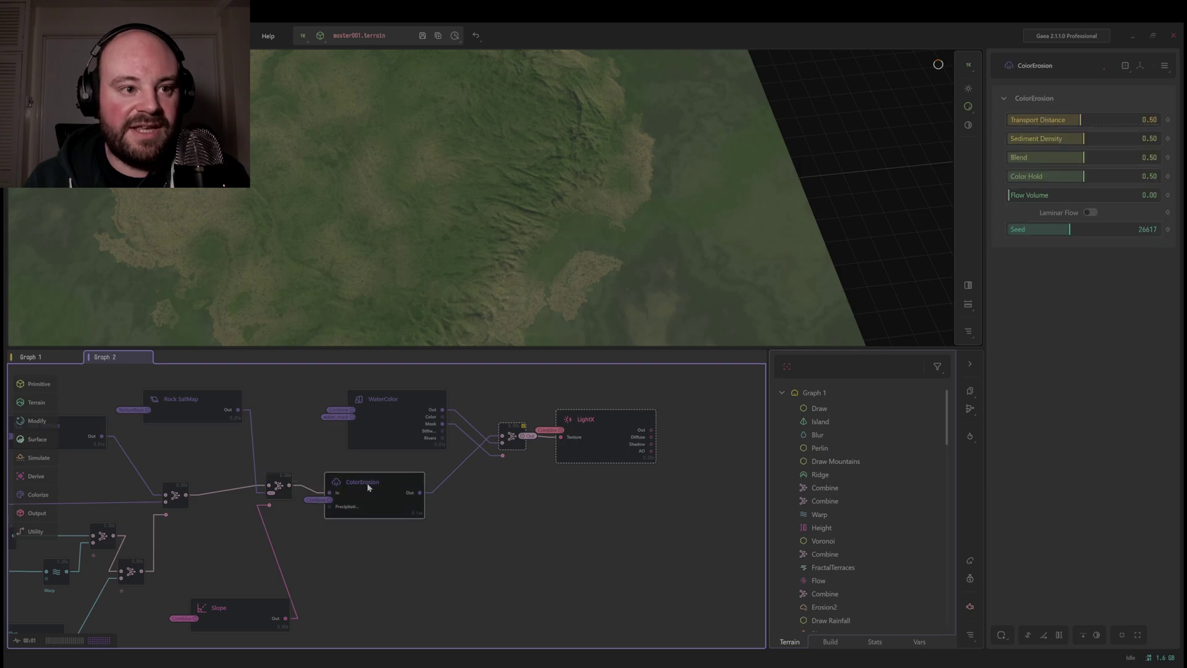
left_click(278, 476)
left_click_drag(432, 259, 529, 260)
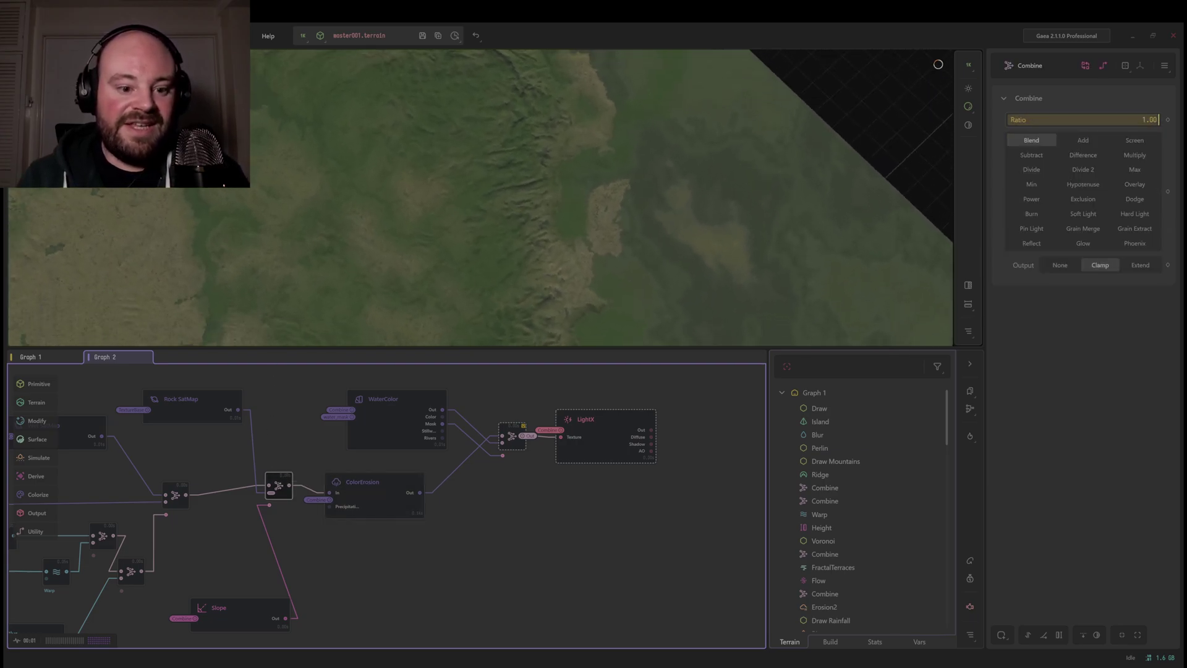
left_click(364, 503)
left_click_drag(409, 302, 297, 302)
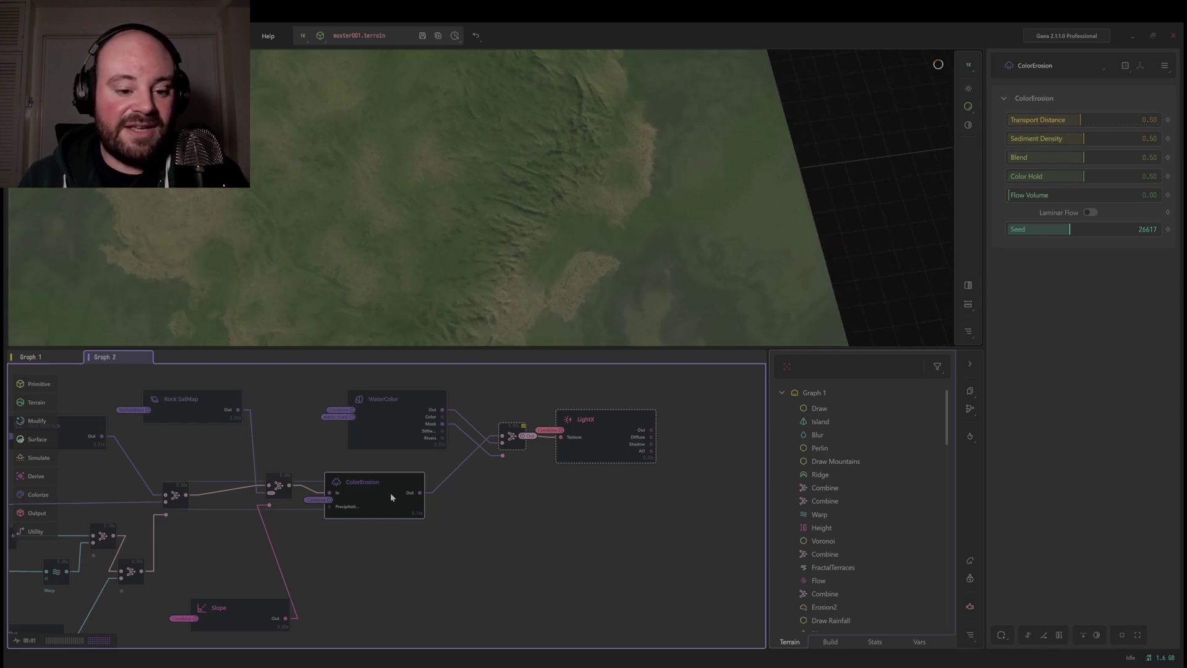
- Move the ColorErosion node slightly farther from the Combine node feeding it, and examine that Combine node's colours across the terrain
left_click_drag(390, 492, 406, 491)
left_click_drag(334, 293, 317, 293)
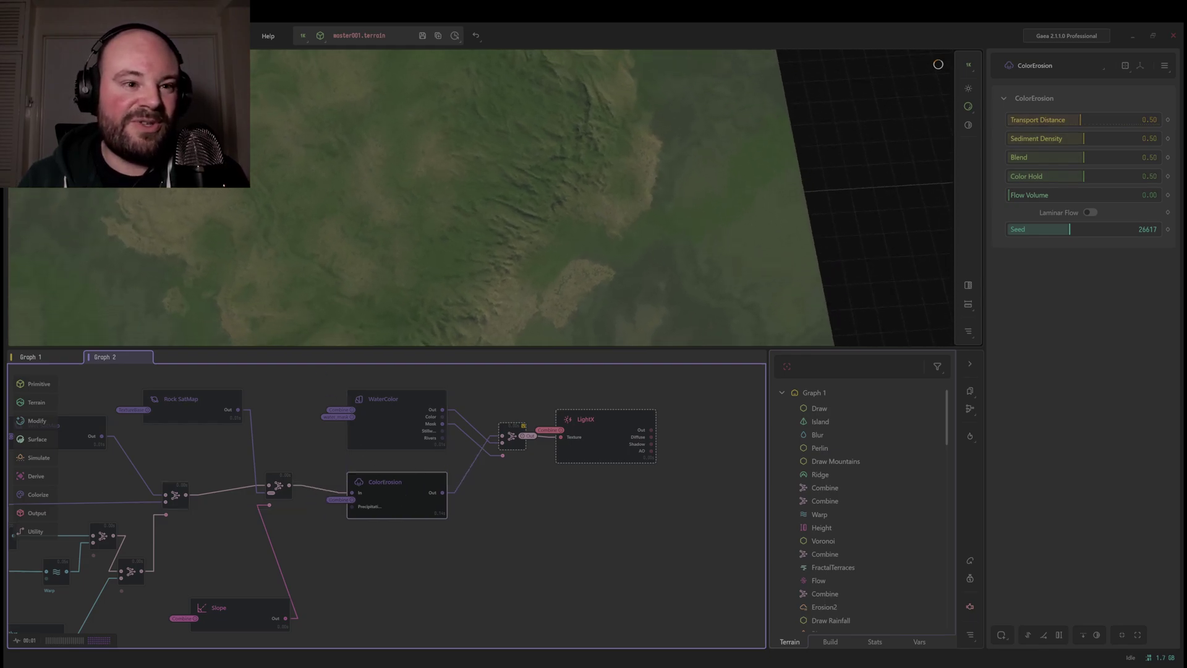
middle_click_drag(317, 293, 401, 488)
scroll(481, 198, "down", 2)
middle_click_drag(481, 198, 523, 231)
left_click(278, 486)
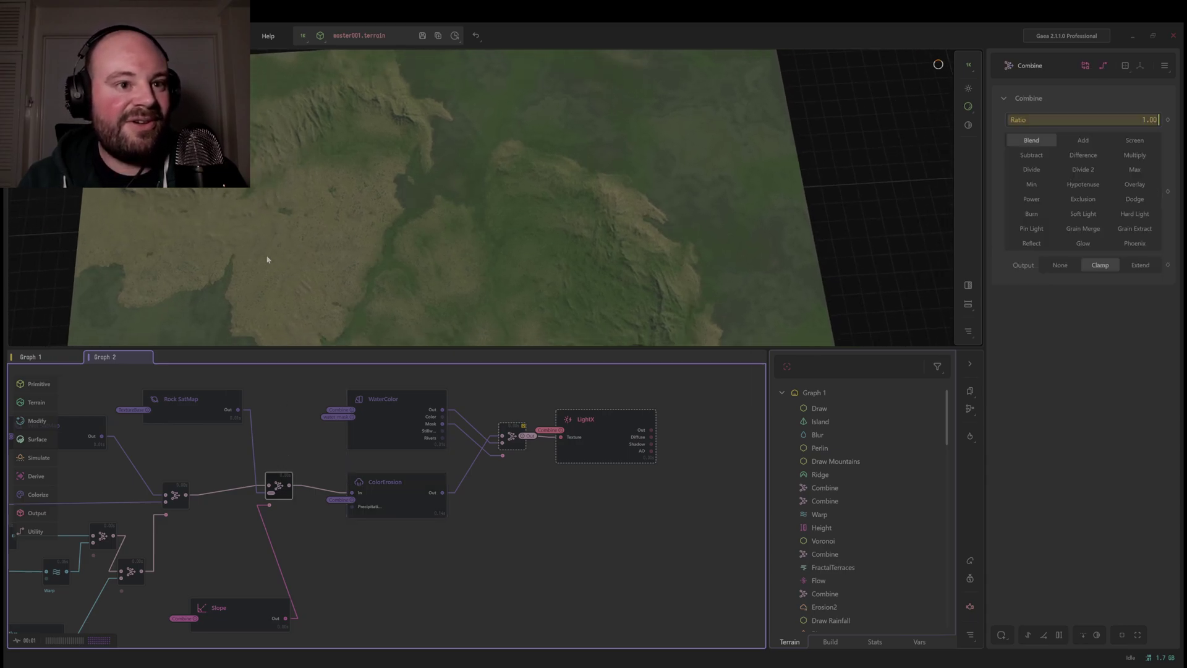
middle_click_drag(387, 244, 155, 71)
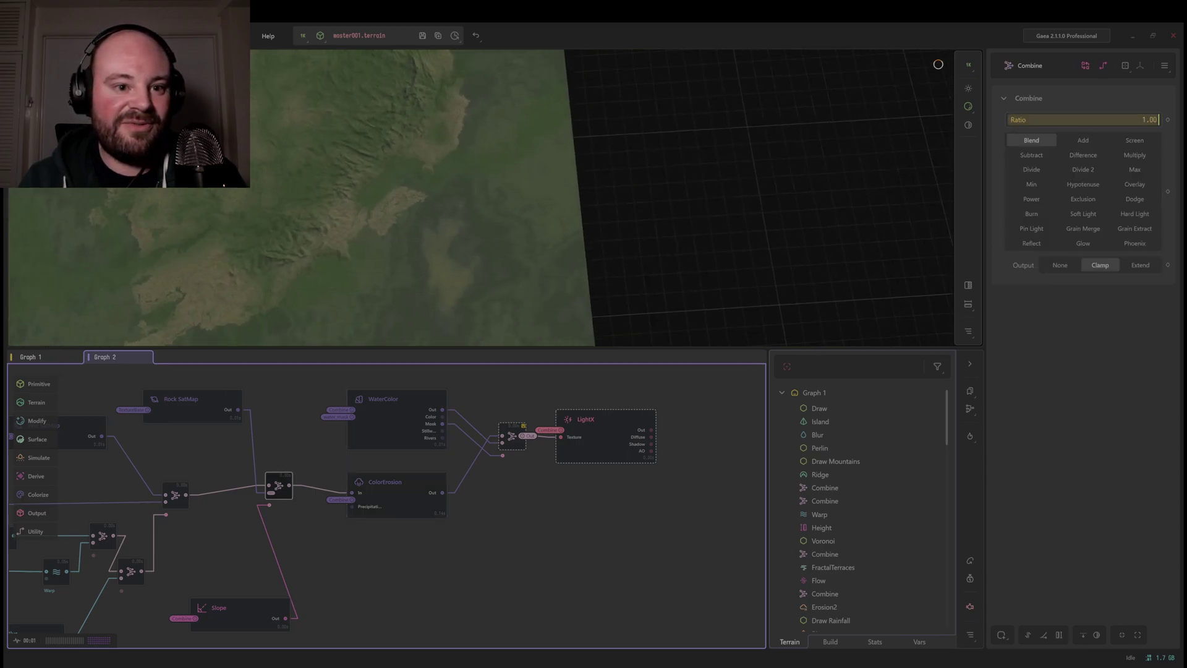
middle_click_drag(424, 196, 526, 255)
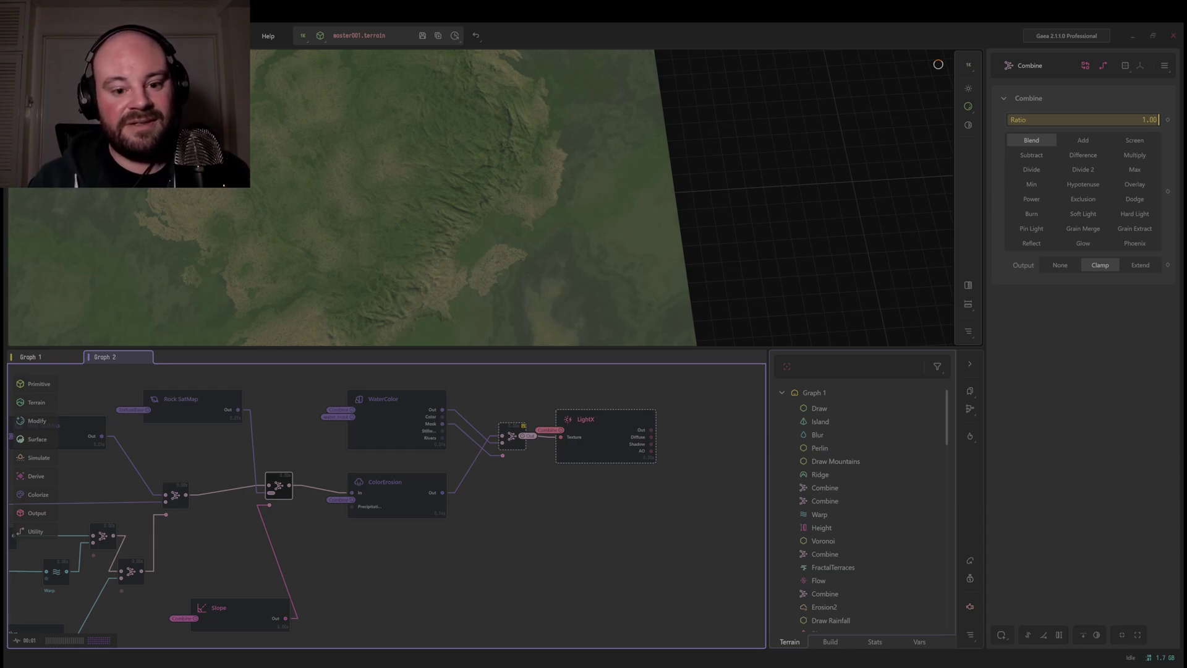
- Preview the WaterColor node and examine its settings along with its Combine and water_mask inputs
middle_click_drag(488, 506, 455, 509)
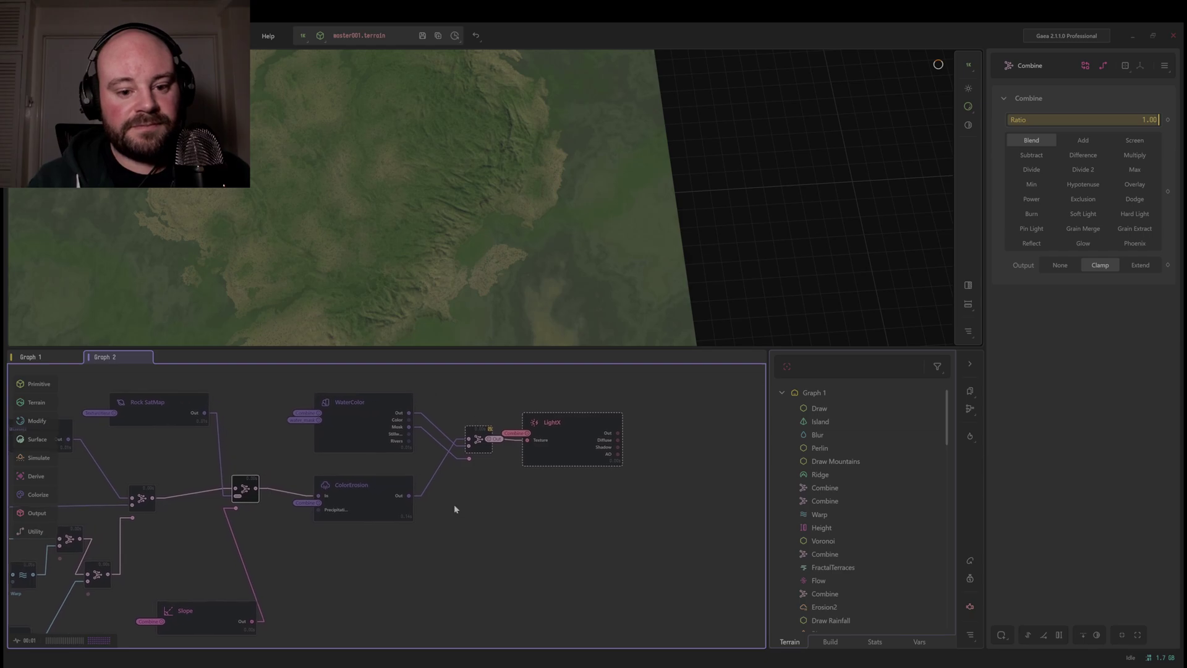
left_click(373, 413)
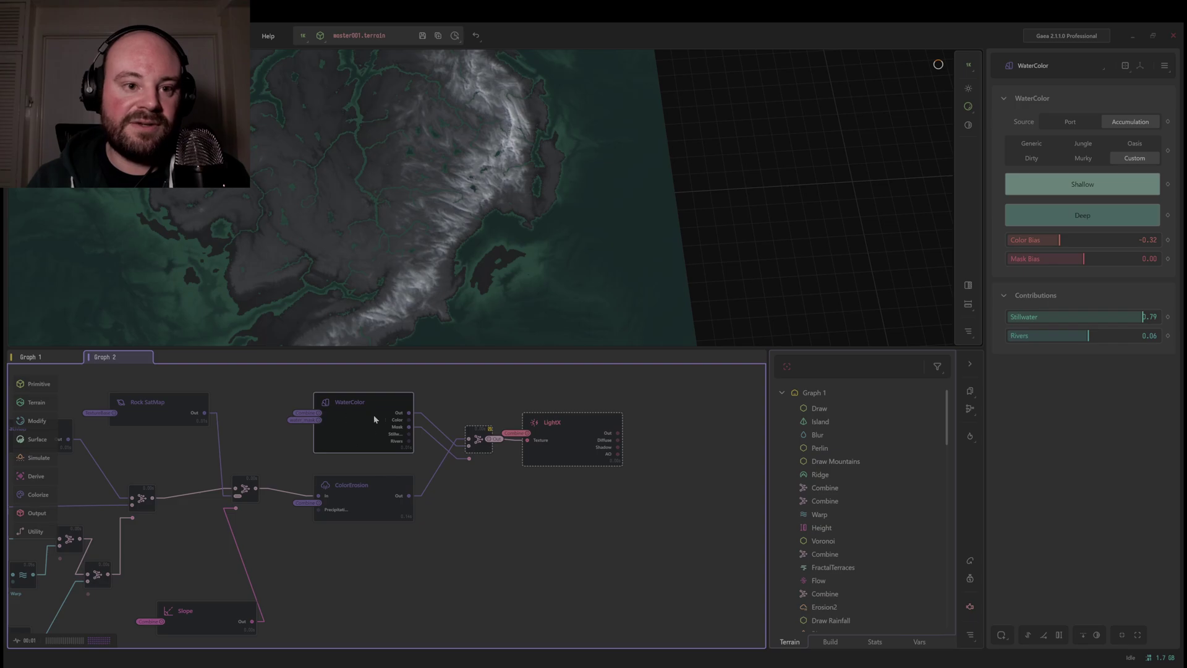
left_click_drag(359, 192, 293, 207)
scroll(309, 191, "down", 3)
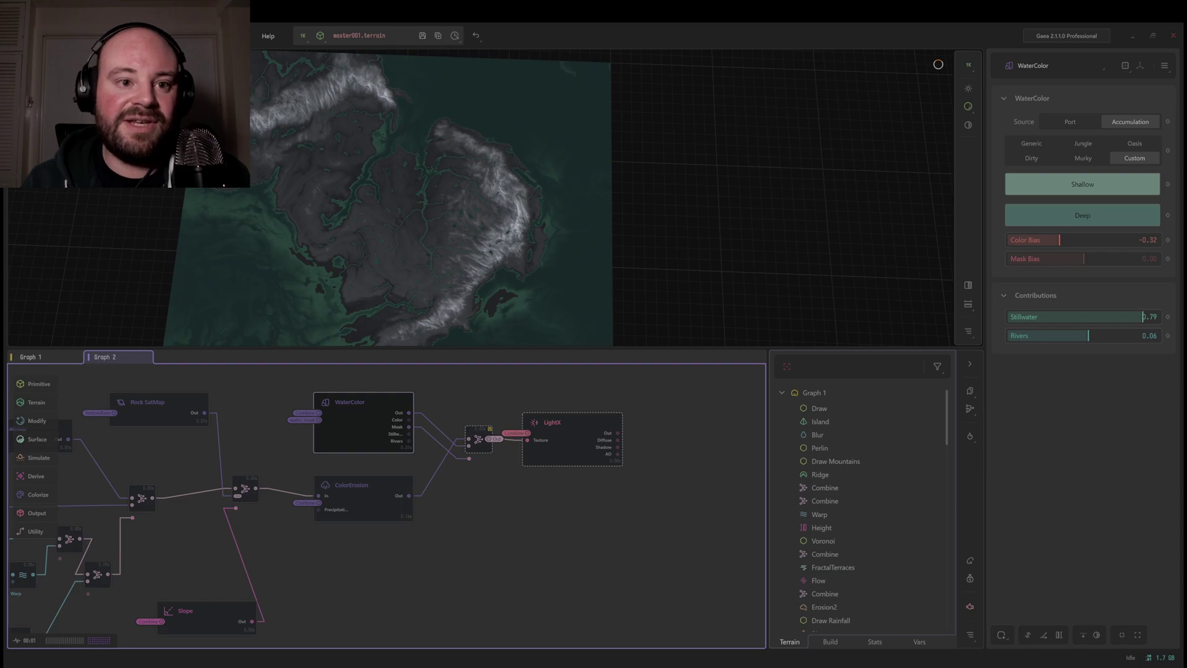
scroll(309, 415, "up", 4)
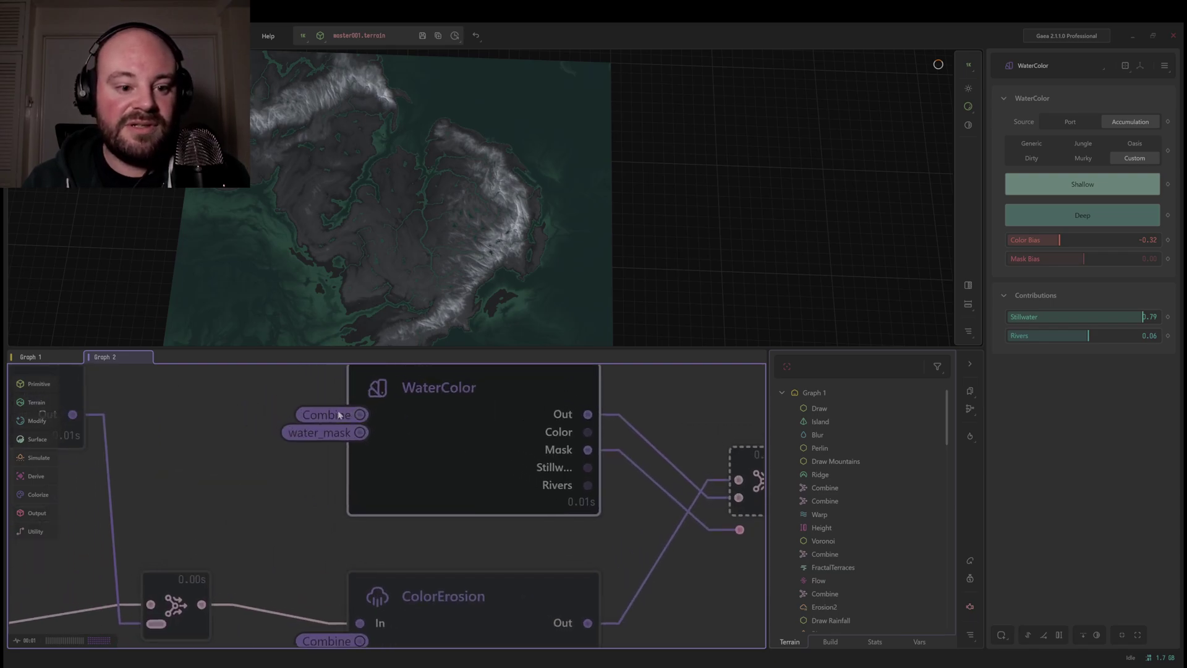
scroll(354, 416, "down", 1)
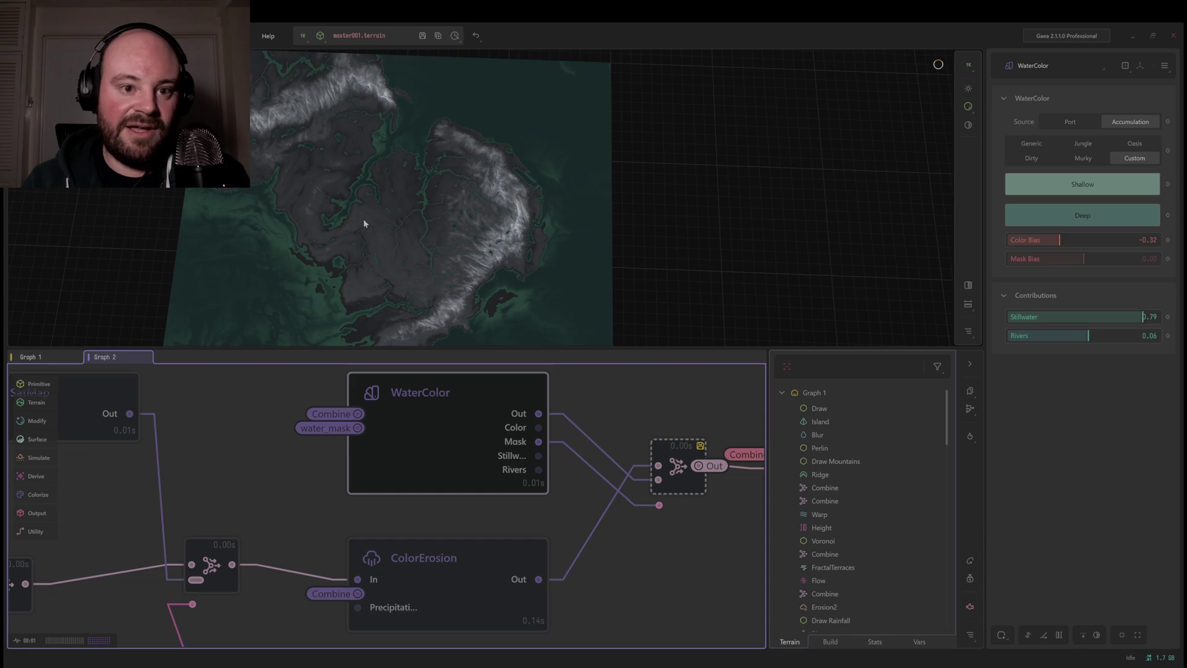
- Examine WaterColor's sea and river colouring from several angles, and its Out and Mask connections to the final Combine node
middle_click_drag(471, 297, 436, 280)
scroll(436, 281, "down", 2)
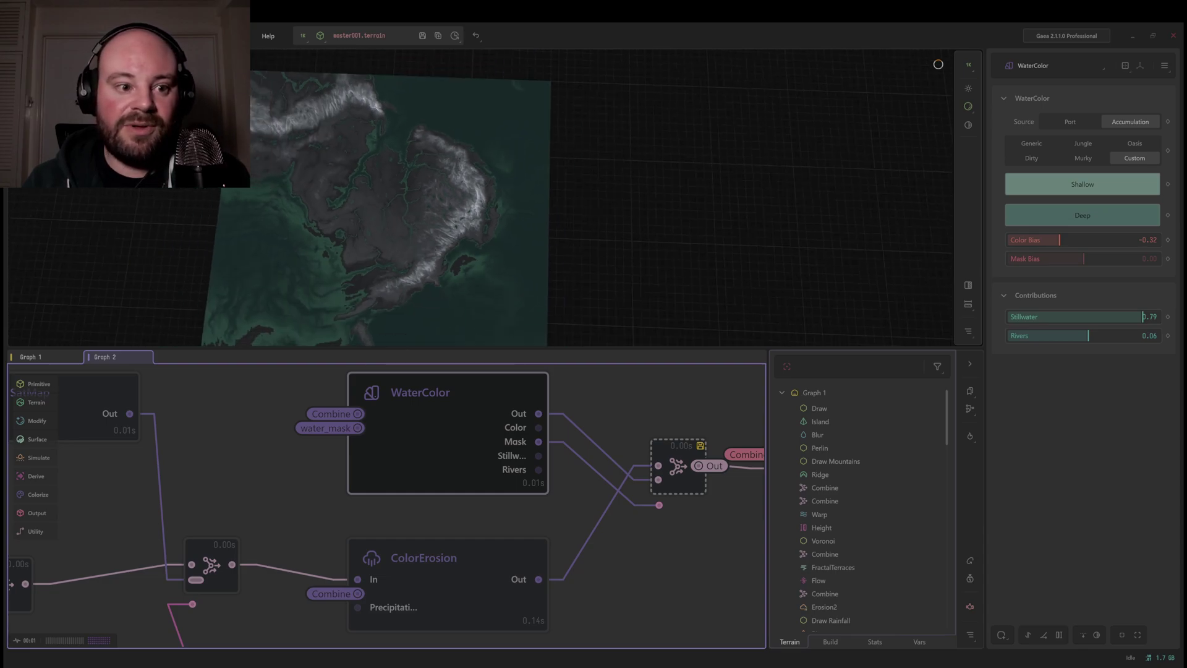
left_click_drag(319, 213, 311, 219)
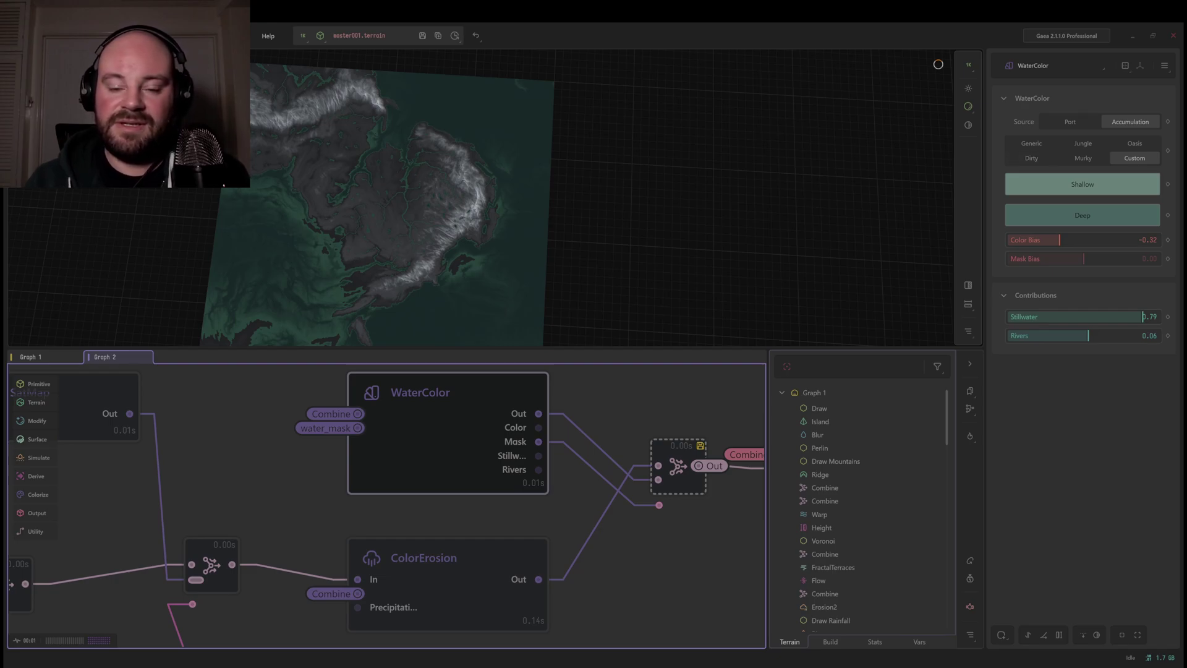
left_click_drag(396, 210, 418, 211)
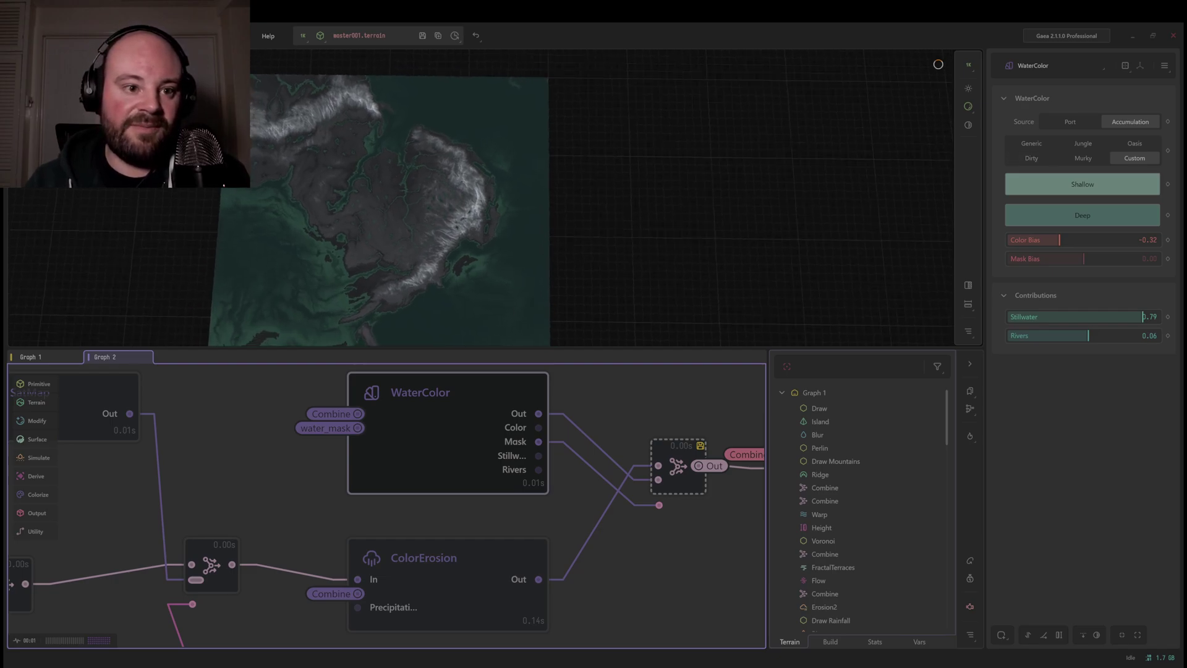
middle_click_drag(417, 211, 442, 204)
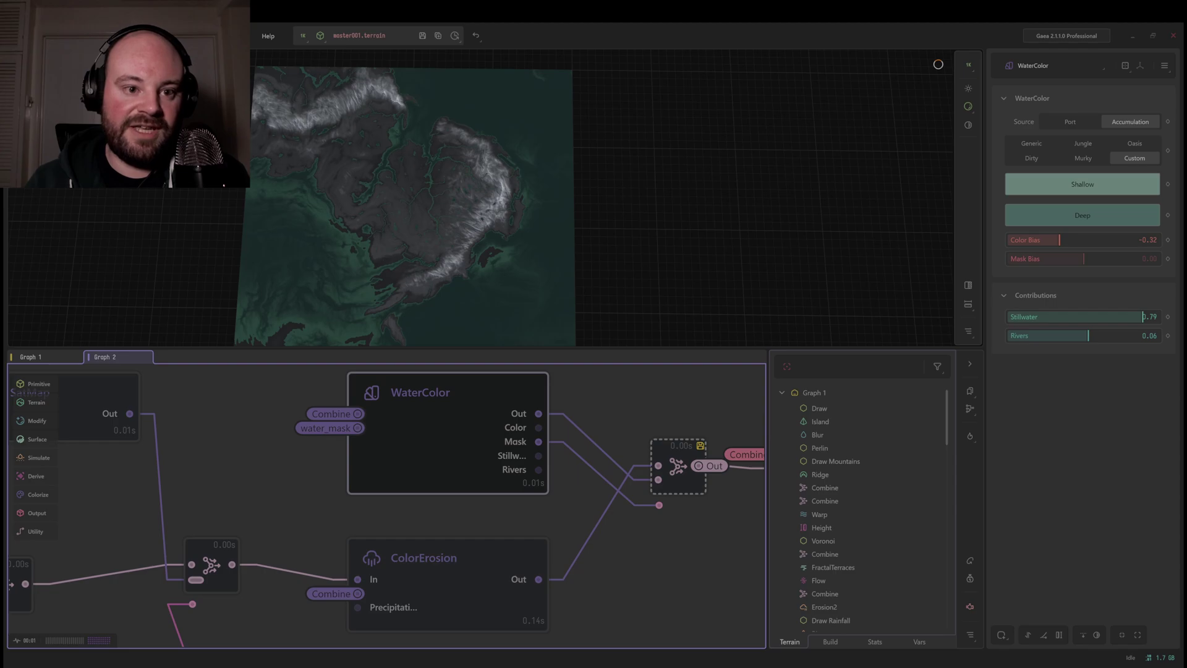
middle_click_drag(662, 511, 562, 507)
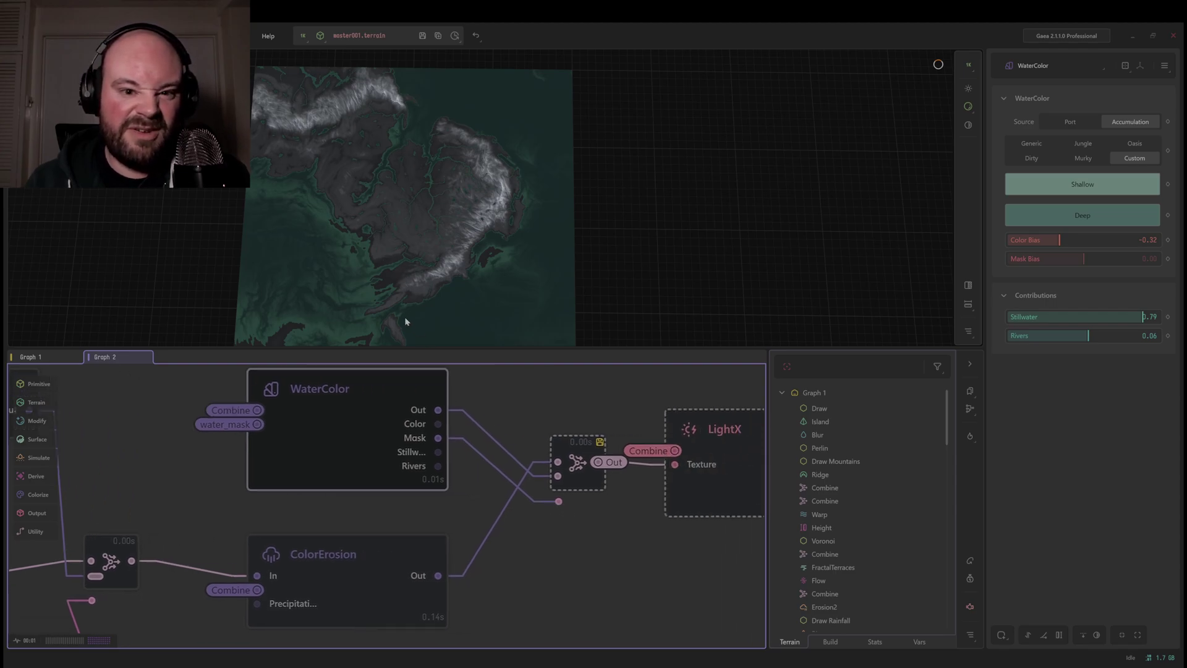
mouse_move(405, 322)
left_mouse_down()
mouse_move(291, 303)
mouse_move(389, 309)
left_mouse_up()
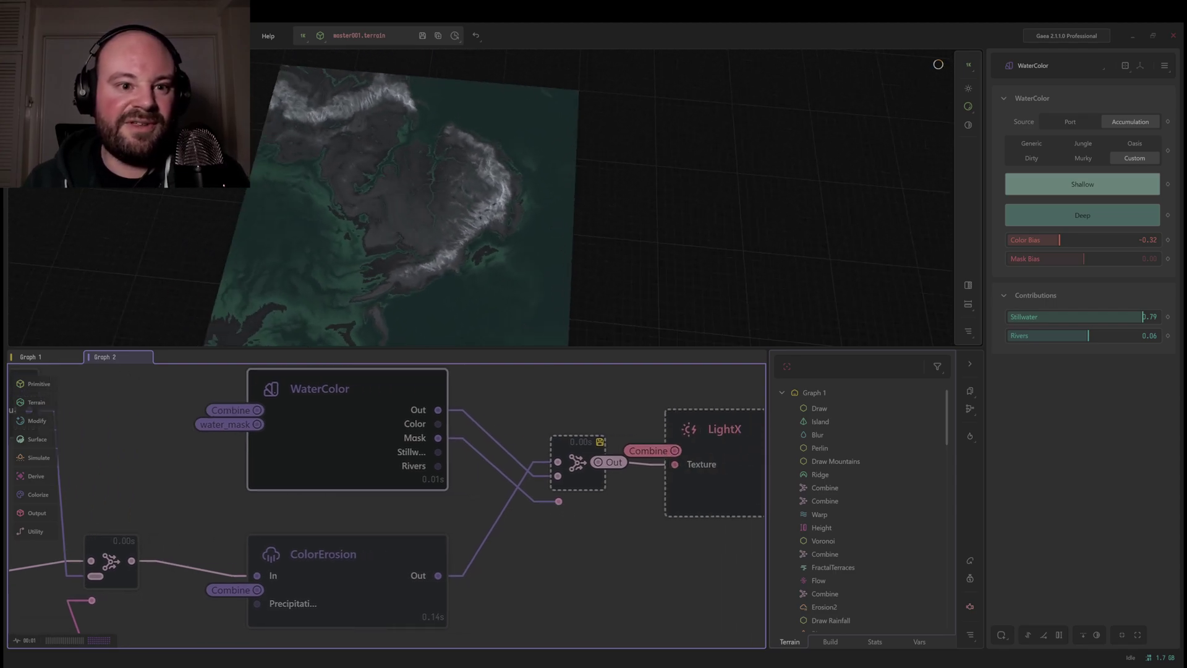
mouse_move(405, 260)
left_mouse_down()
mouse_move(396, 219)
mouse_move(414, 262)
left_mouse_up()
middle_click_drag(415, 247, 472, 235)
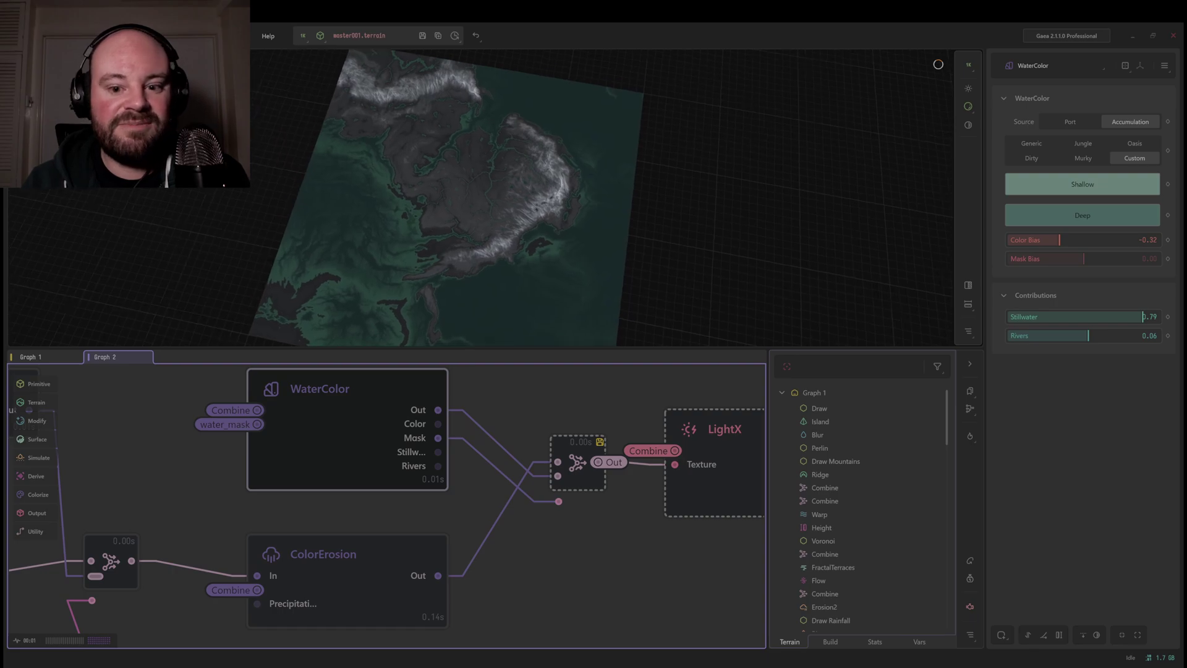
left_click_drag(433, 247, 467, 247)
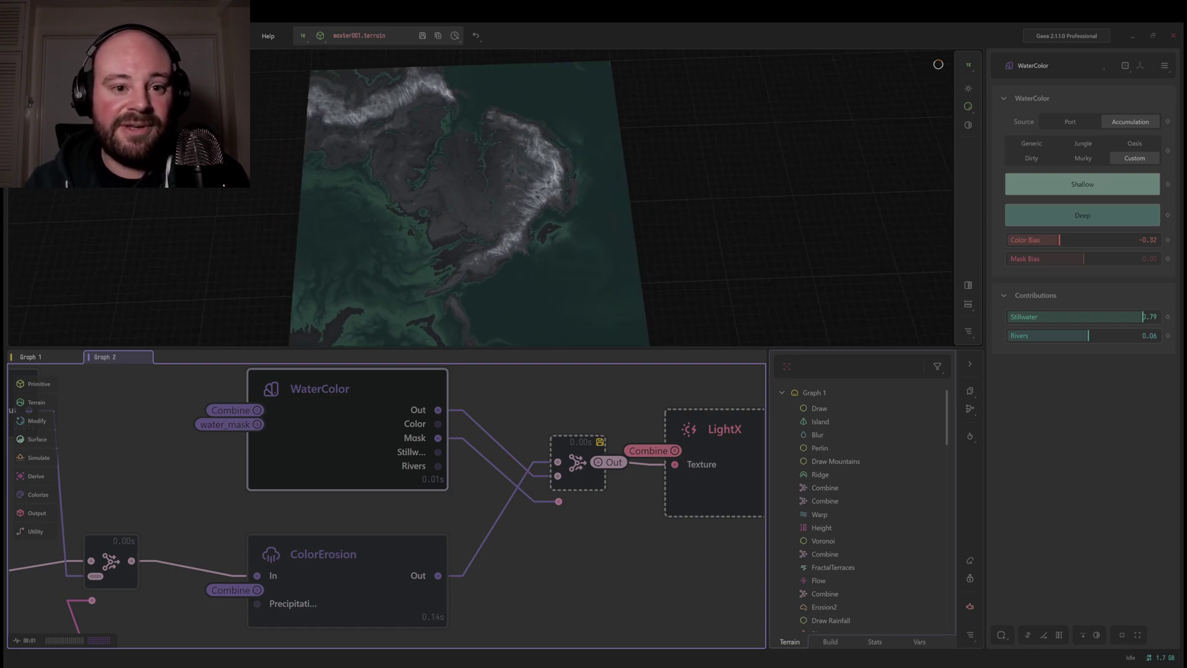
middle_click_drag(609, 525, 514, 521)
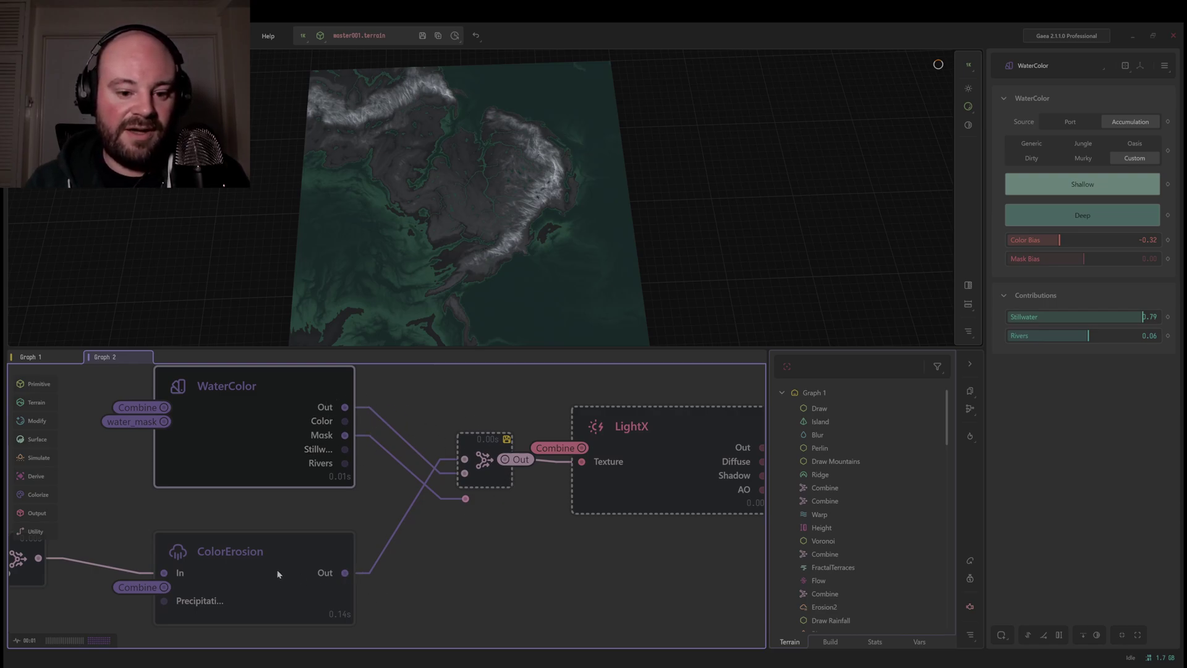
- Preview the colour Combine node that blends WaterColor with ColorErosion, and inspect the resulting land and sea colours
left_click(488, 471)
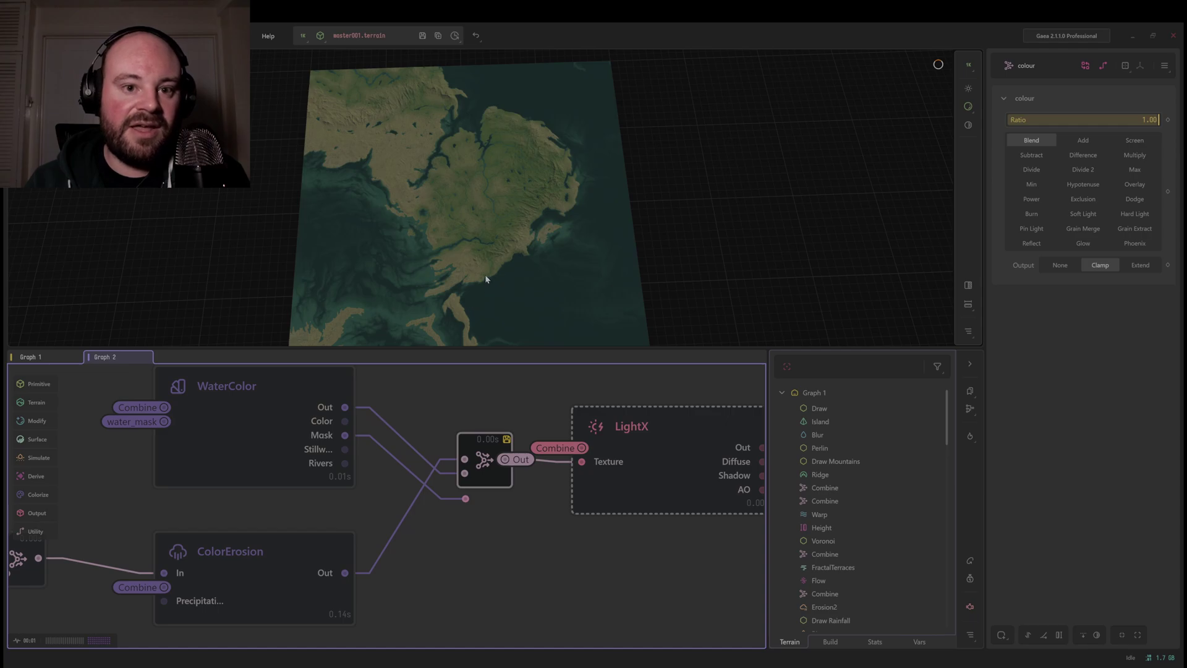
middle_click_drag(488, 278, 377, 293)
left_click_drag(377, 294, 352, 290)
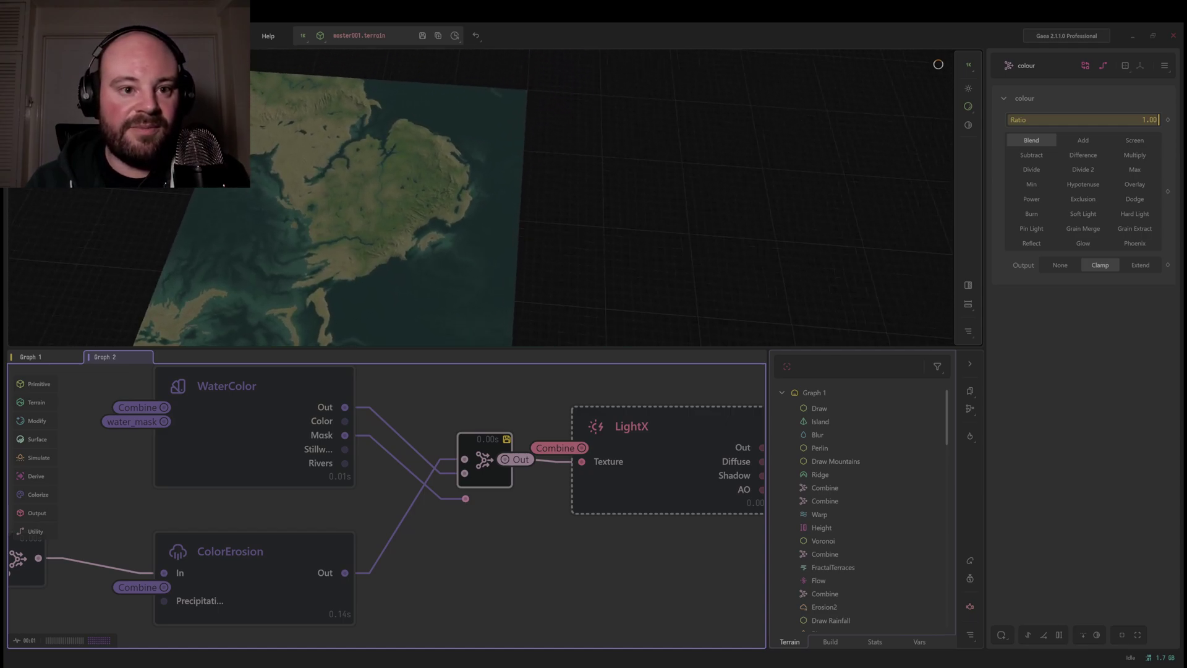
- Compare the LightX node's lit output with the unlit colour Combine node feeding its Texture input
left_click(695, 466)
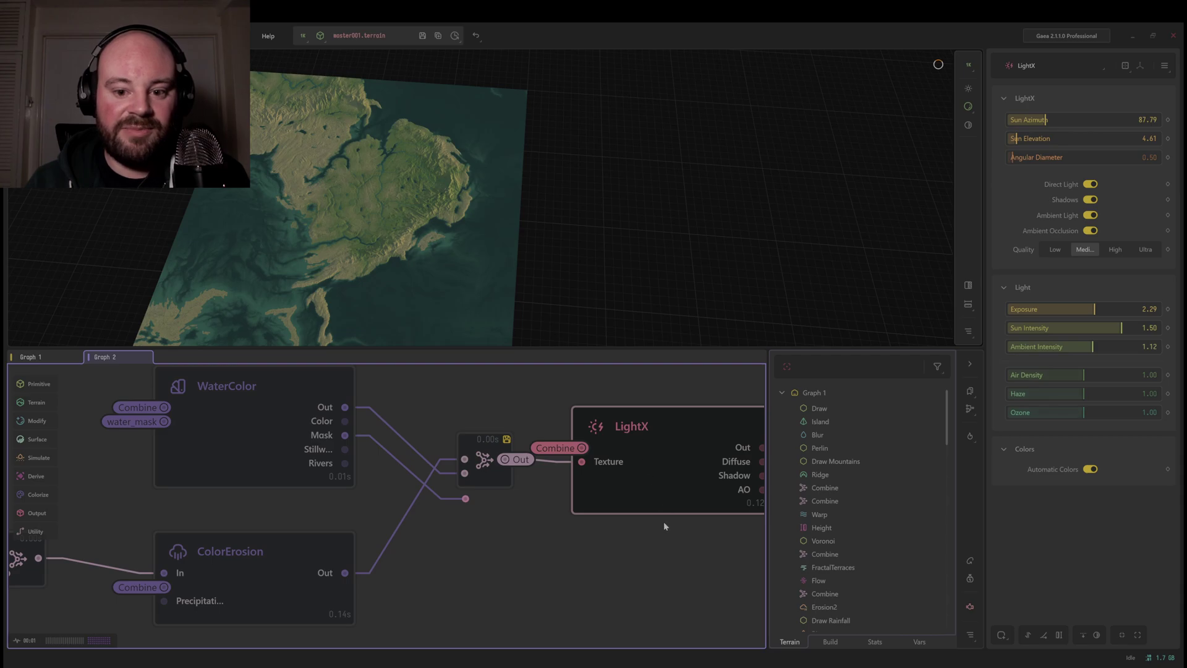
right_click_drag(664, 526, 505, 519)
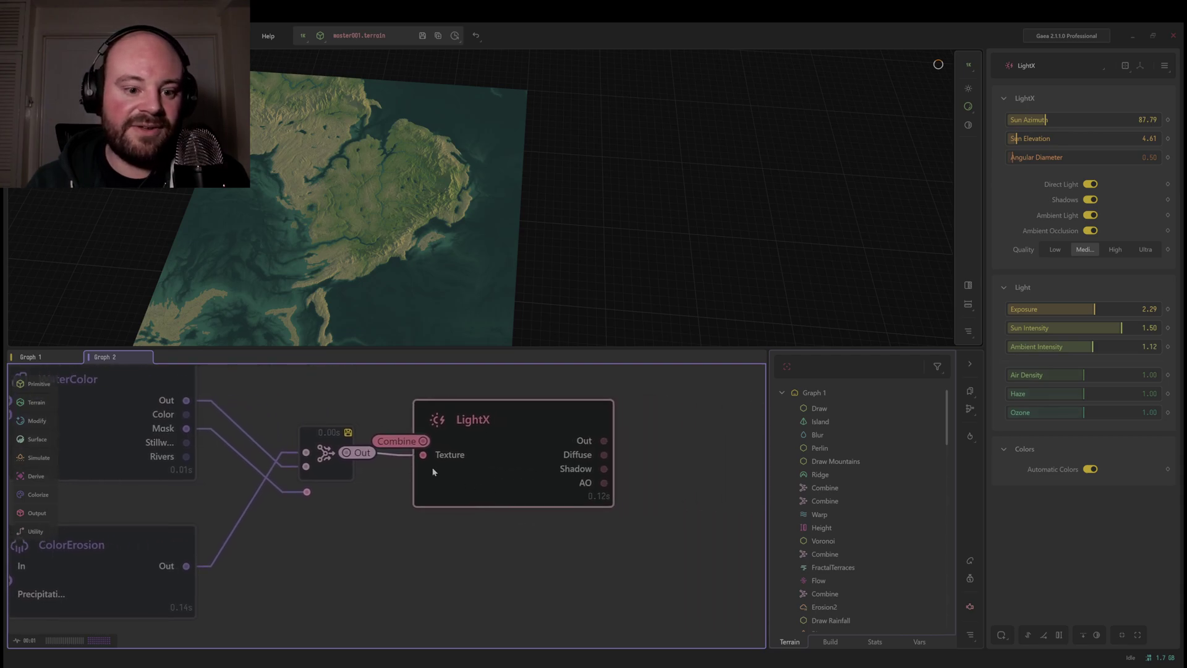
left_click(332, 436)
left_click(468, 436)
left_click_drag(421, 278, 480, 278)
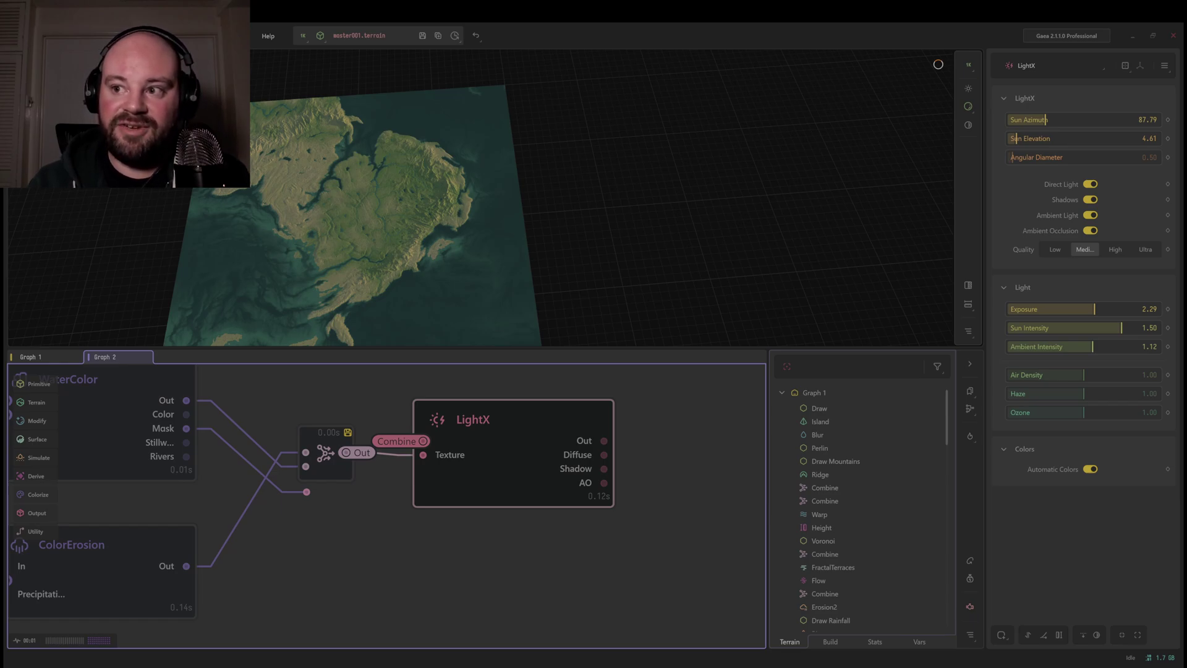
- Inspect the LightX-lit coastline and mountains up close, and raise the terrain preview resolution
scroll(480, 198, "up", 5)
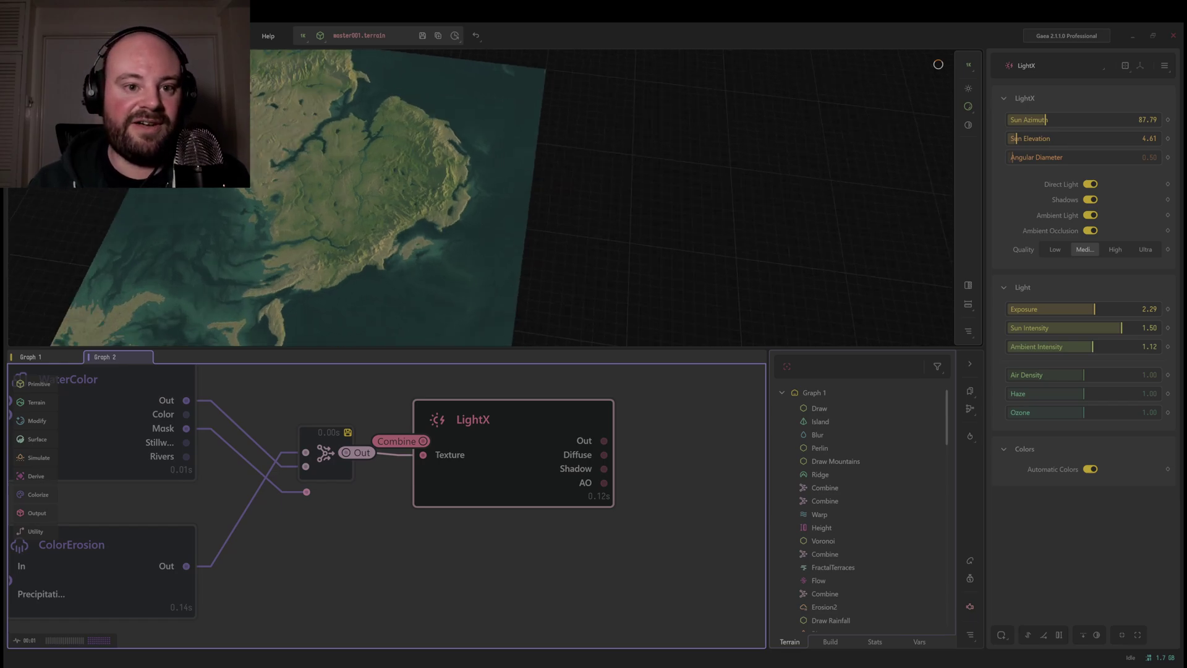
left_click_drag(481, 247, 532, 291)
middle_click_drag(532, 291, 575, 278)
scroll(480, 198, "down", 4)
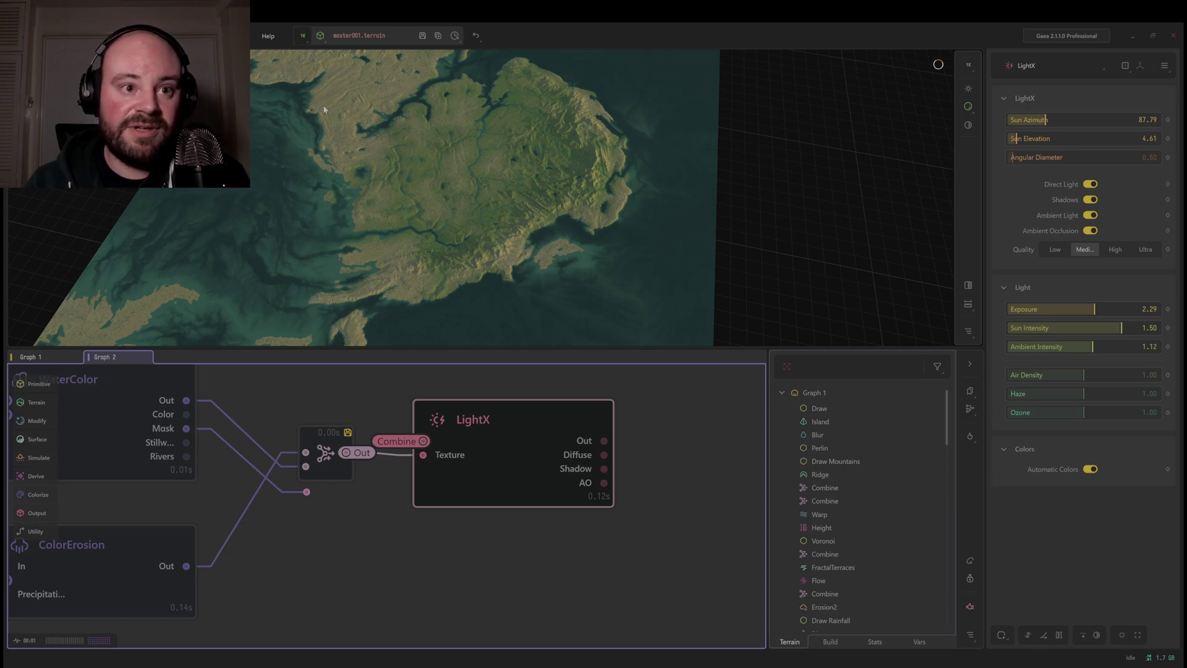
left_click(303, 36)
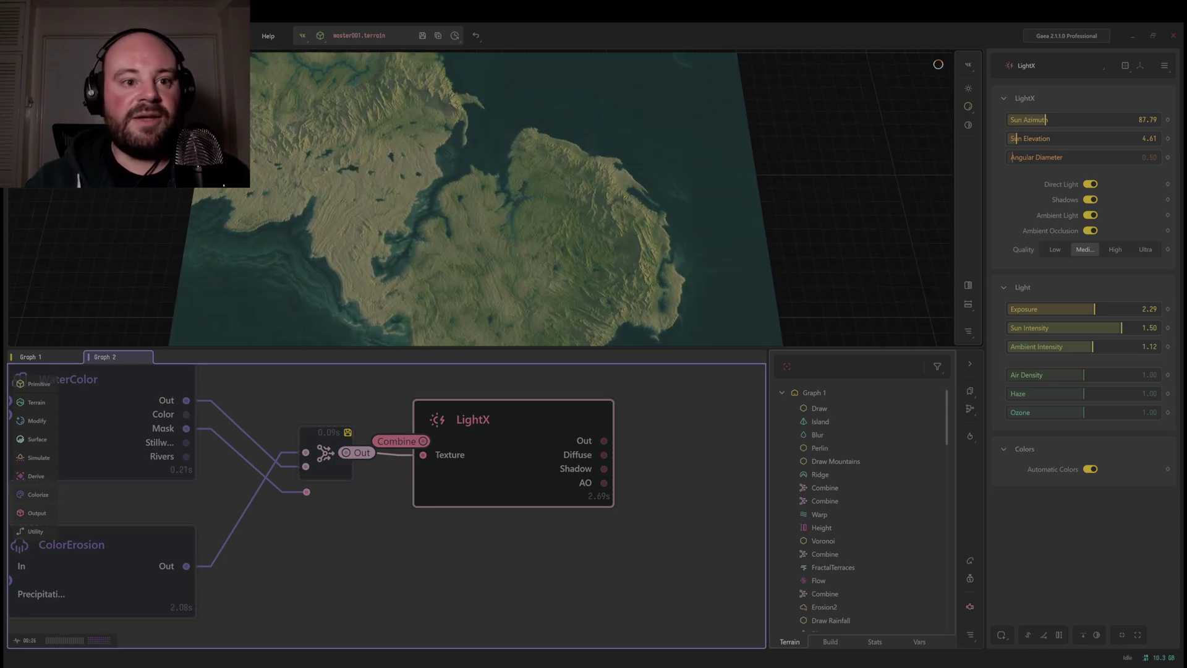
- Examine the LightX-lit terrain's mountains, coastline and surrounding sea, both up close and across the whole map
left_click_drag(481, 197, 433, 204)
scroll(481, 198, "up", 3)
scroll(481, 198, "down", 2)
scroll(481, 198, "down", 2)
scroll(481, 198, "up", 4)
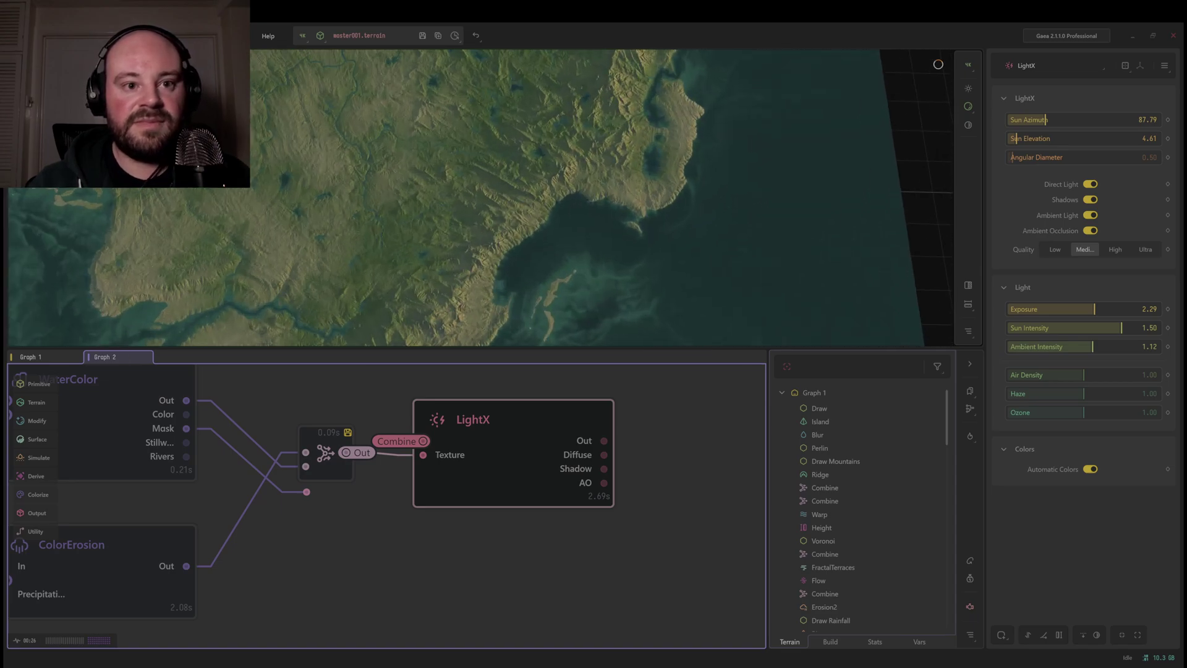
middle_click_drag(481, 155, 374, 278)
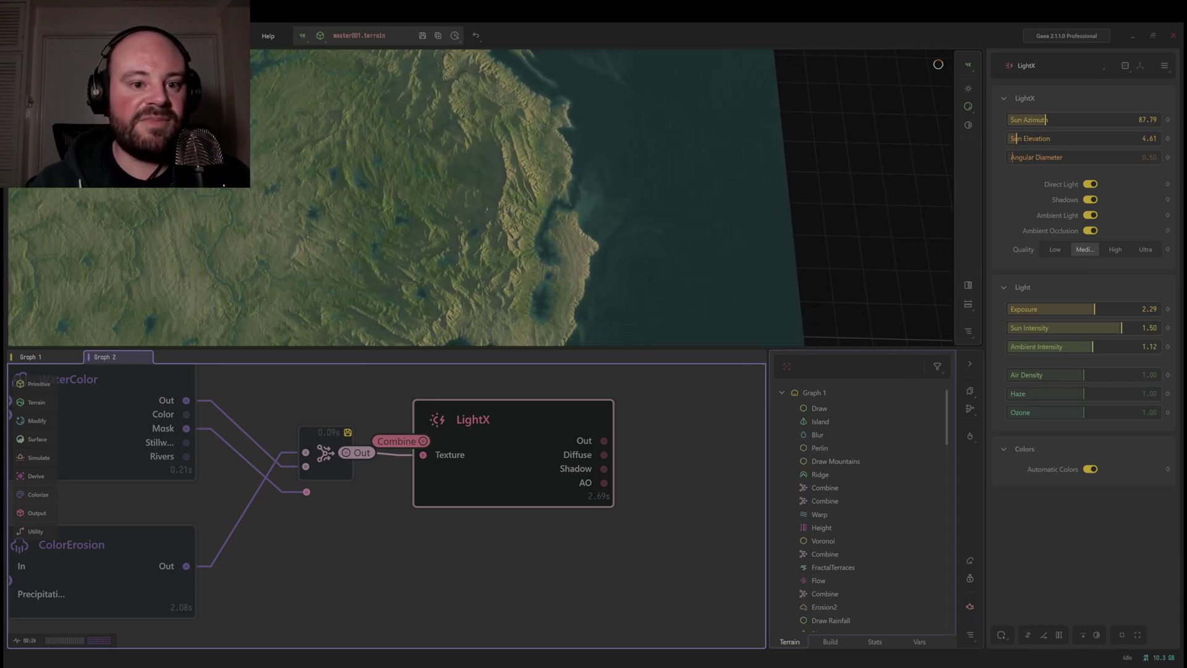
mouse_move(470, 204)
left_mouse_down()
mouse_move(420, 201)
mouse_move(483, 204)
mouse_move(457, 207)
mouse_move(458, 189)
mouse_move(427, 198)
mouse_move(464, 201)
left_mouse_up()
scroll(481, 198, "down", 2)
scroll(480, 198, "down", 3)
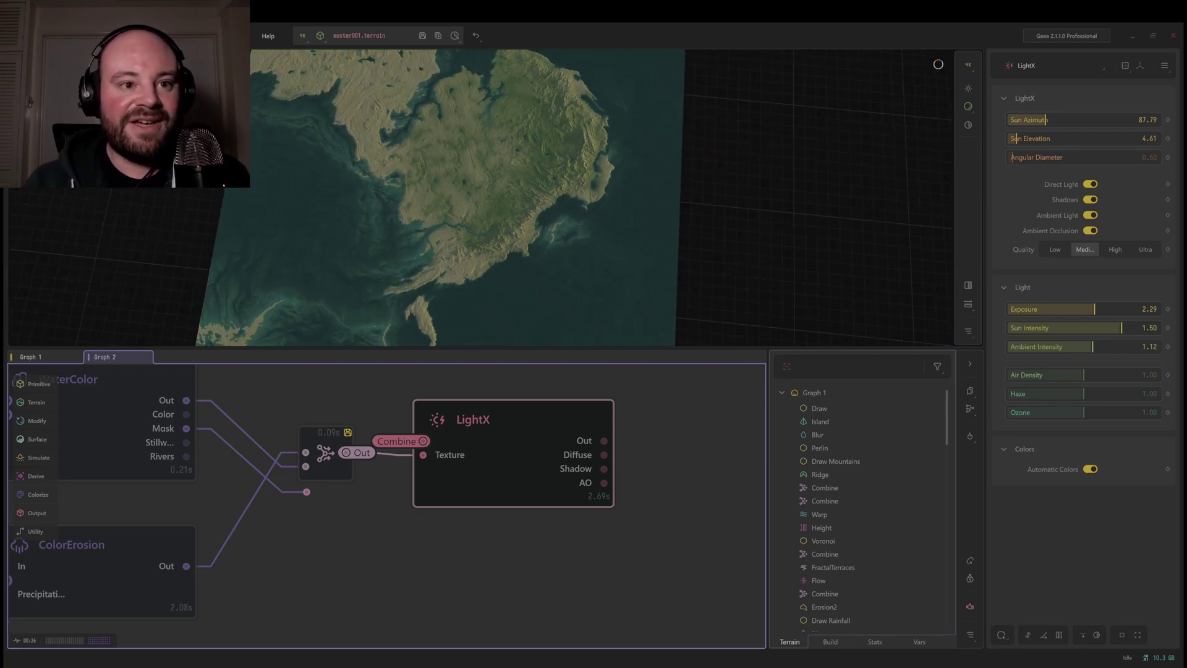
middle_click_drag(480, 198, 357, 263)
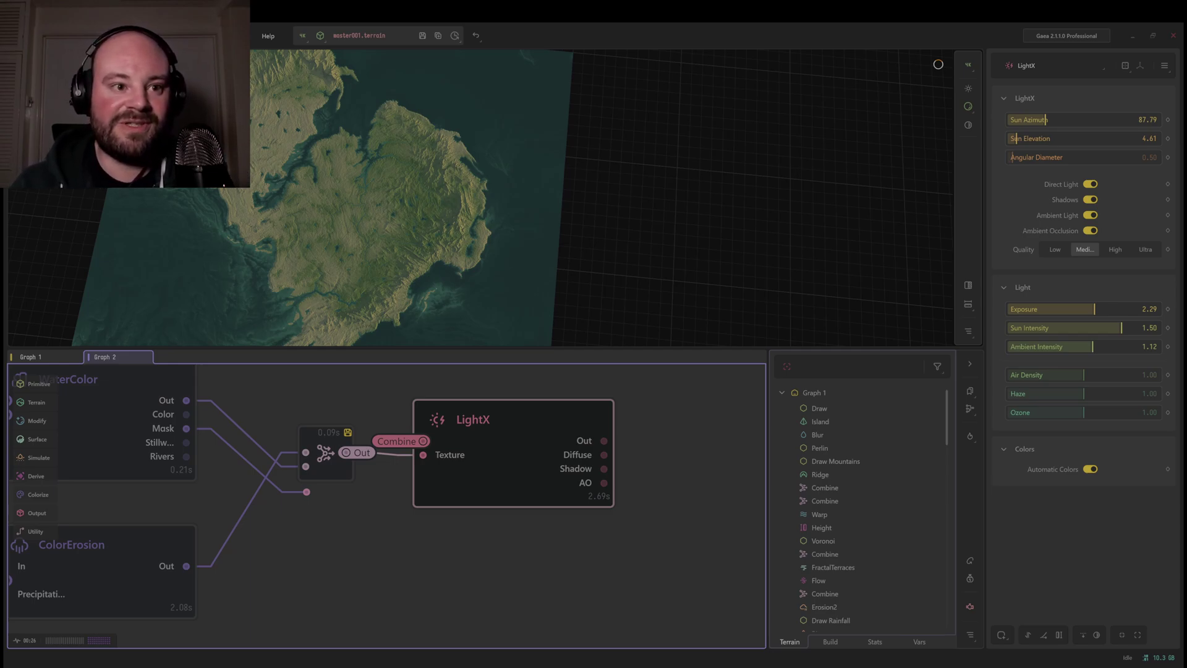
scroll(480, 198, "down", 2)
middle_click_drag(480, 198, 436, 108)
left_click_drag(480, 198, 508, 198)
middle_click_drag(480, 198, 519, 188)
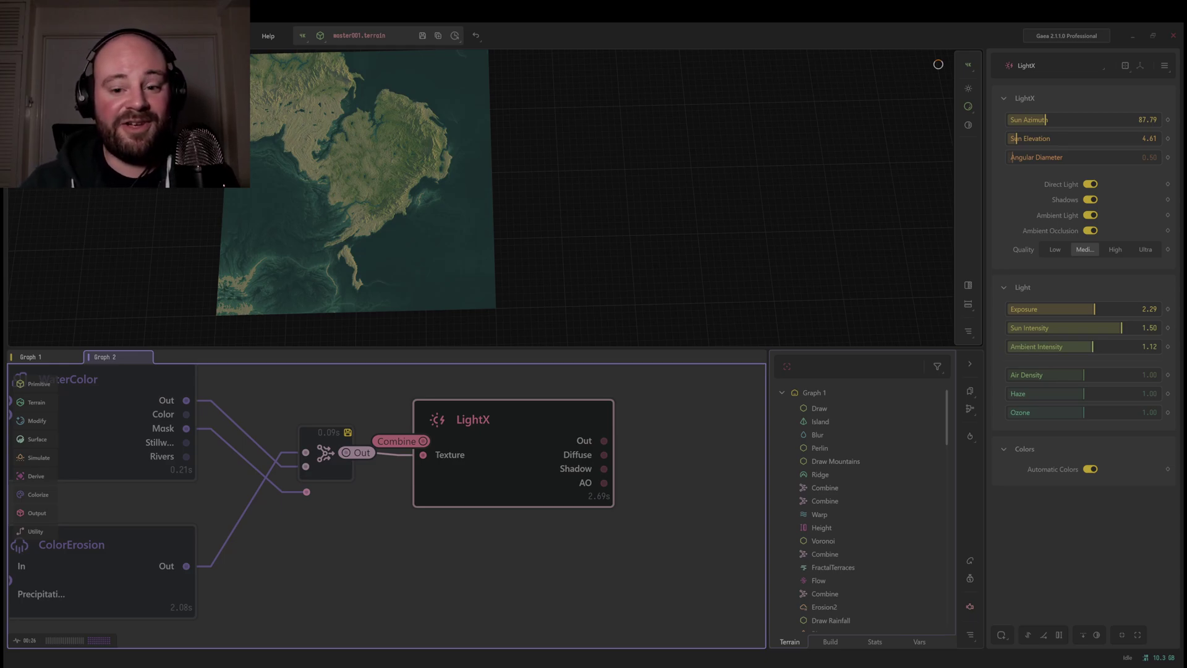
- Show the 2D map preview beside the 3D terrain and compare the lit landmass in both views
left_click(968, 285)
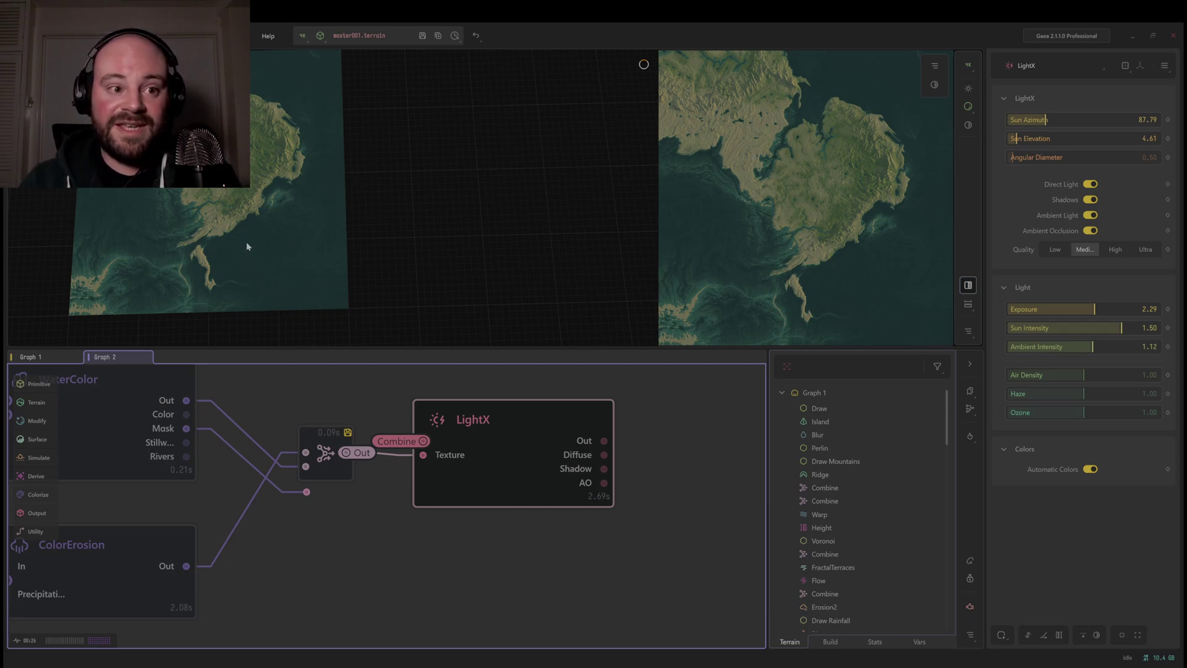
left_click_drag(247, 243, 235, 199)
middle_click_drag(235, 199, 311, 186)
scroll(344, 191, "up", 5)
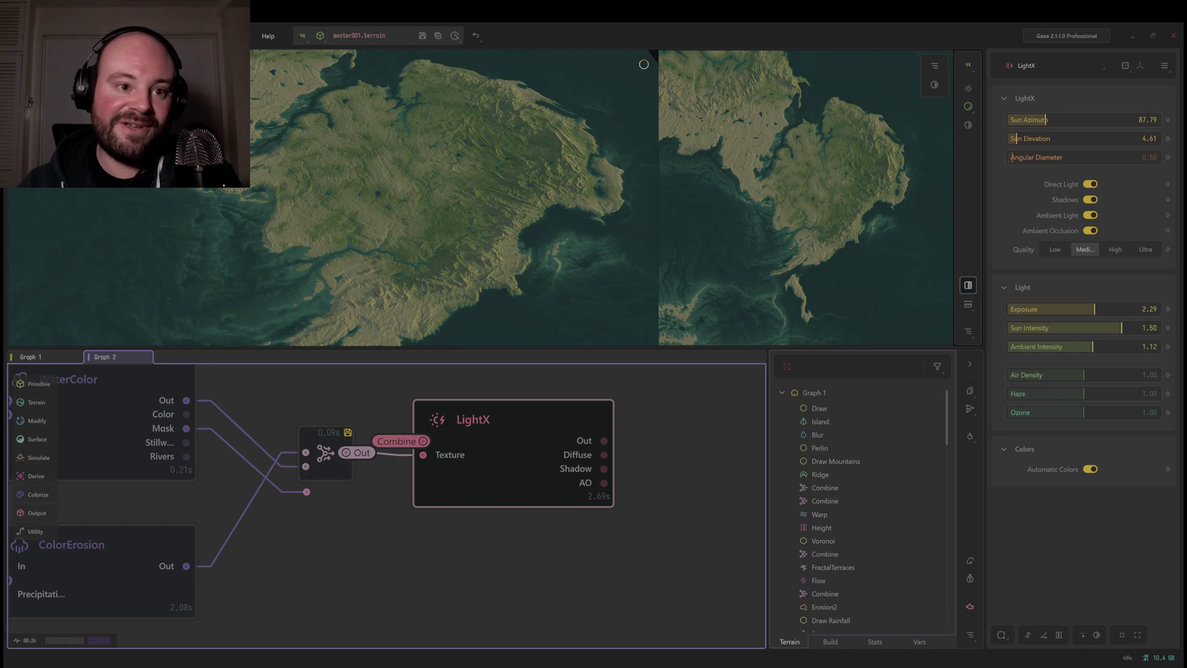
scroll(411, 198, "down", 1)
scroll(411, 198, "down", 3)
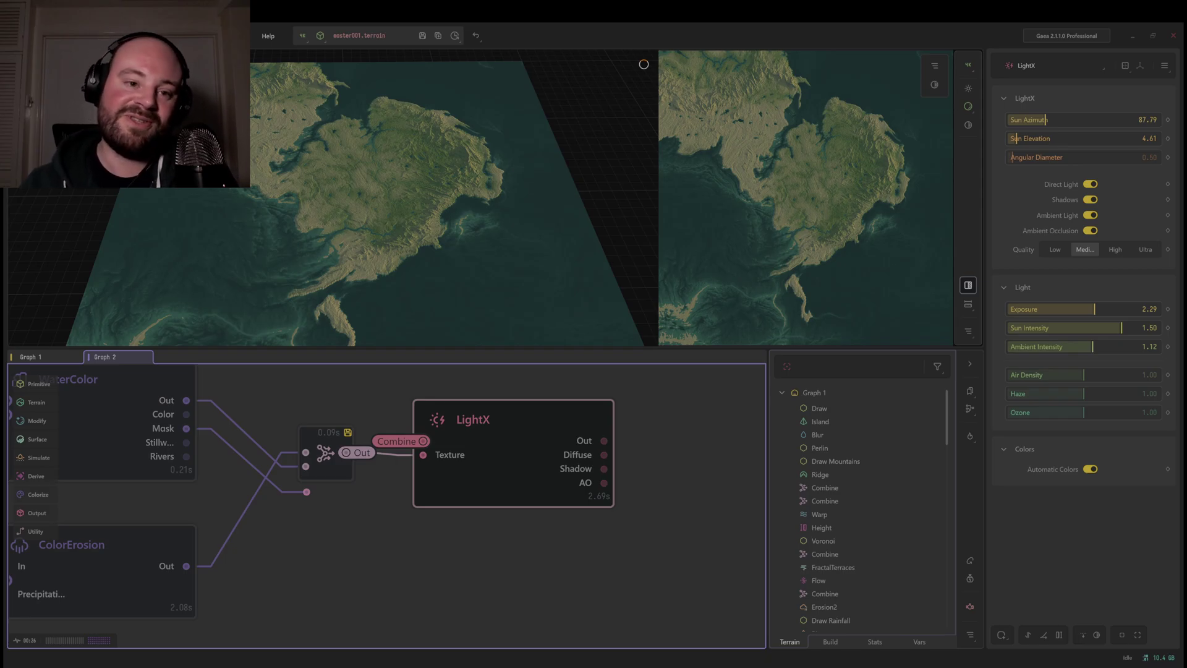
left_click_drag(454, 198, 453, 232)
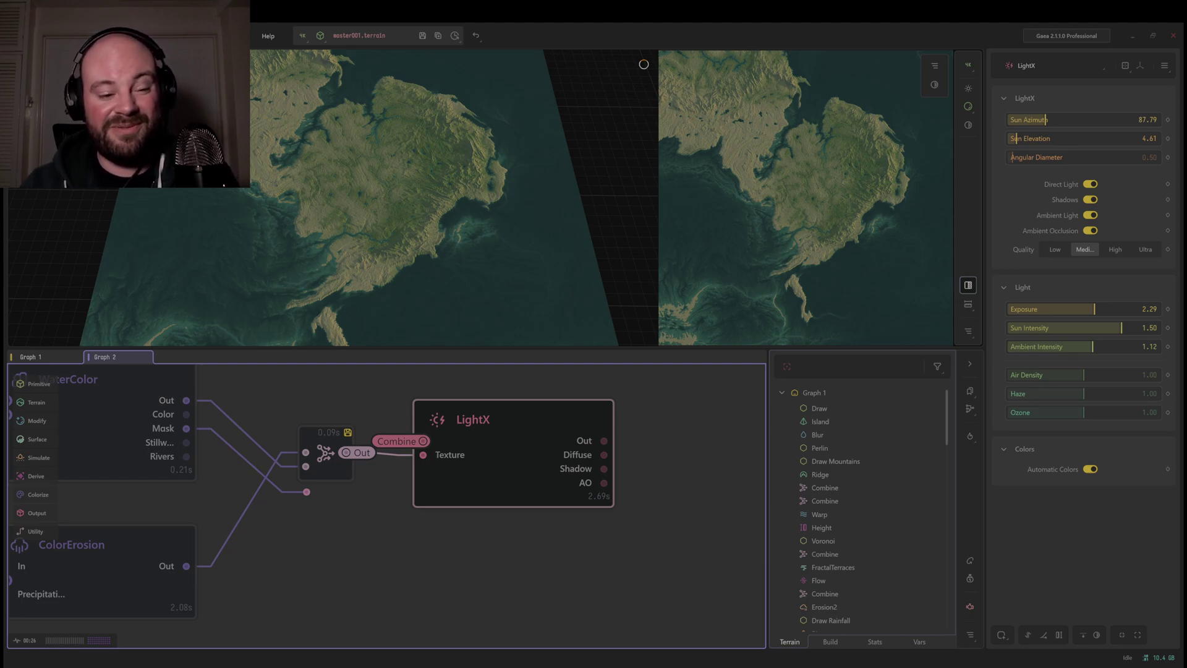
- Review the final colouring section of the graph, from Rock SatMap through WaterColor and ColorErosion to LightX
scroll(345, 543, "down", 3)
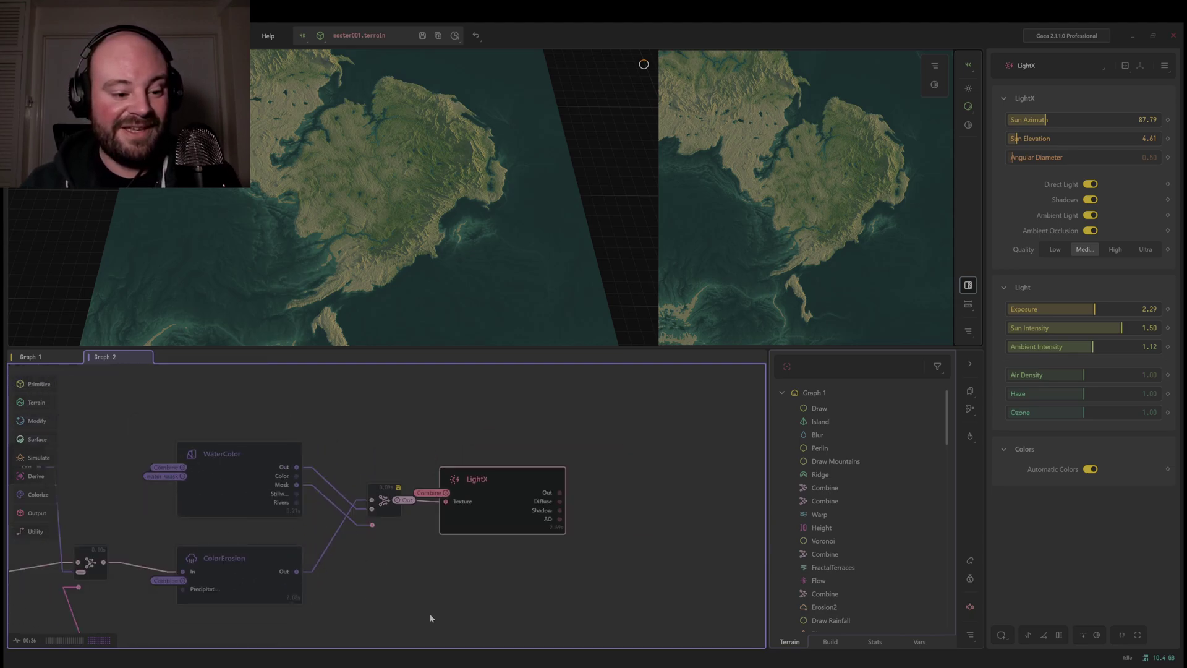
middle_click_drag(431, 618, 527, 552)
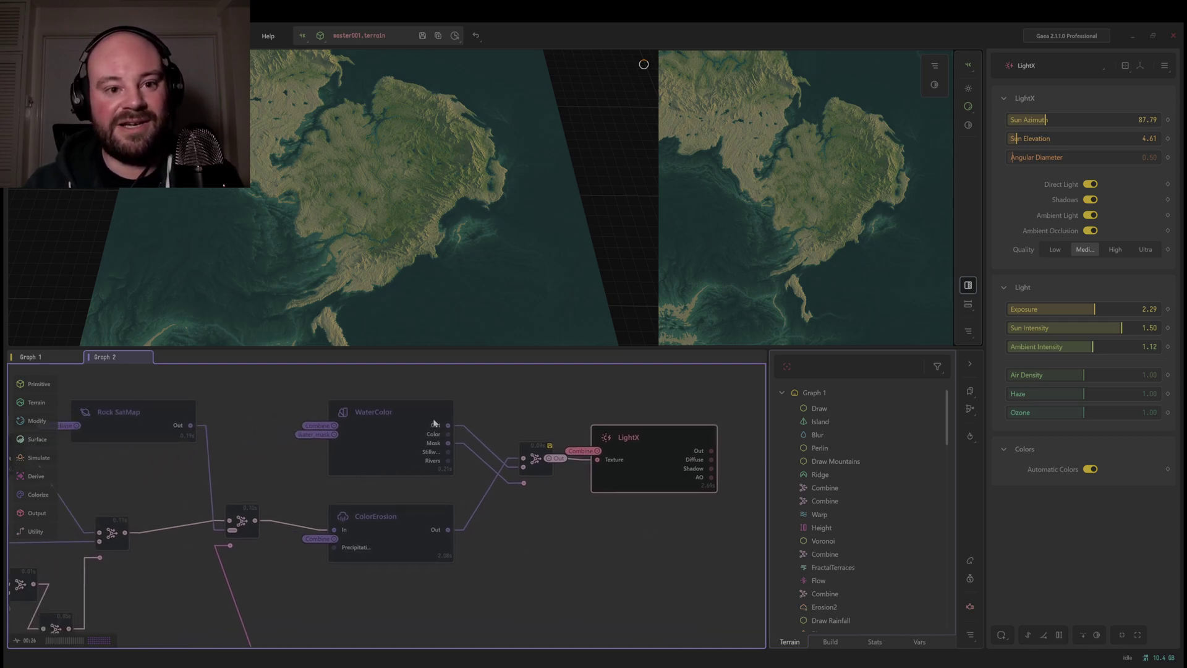